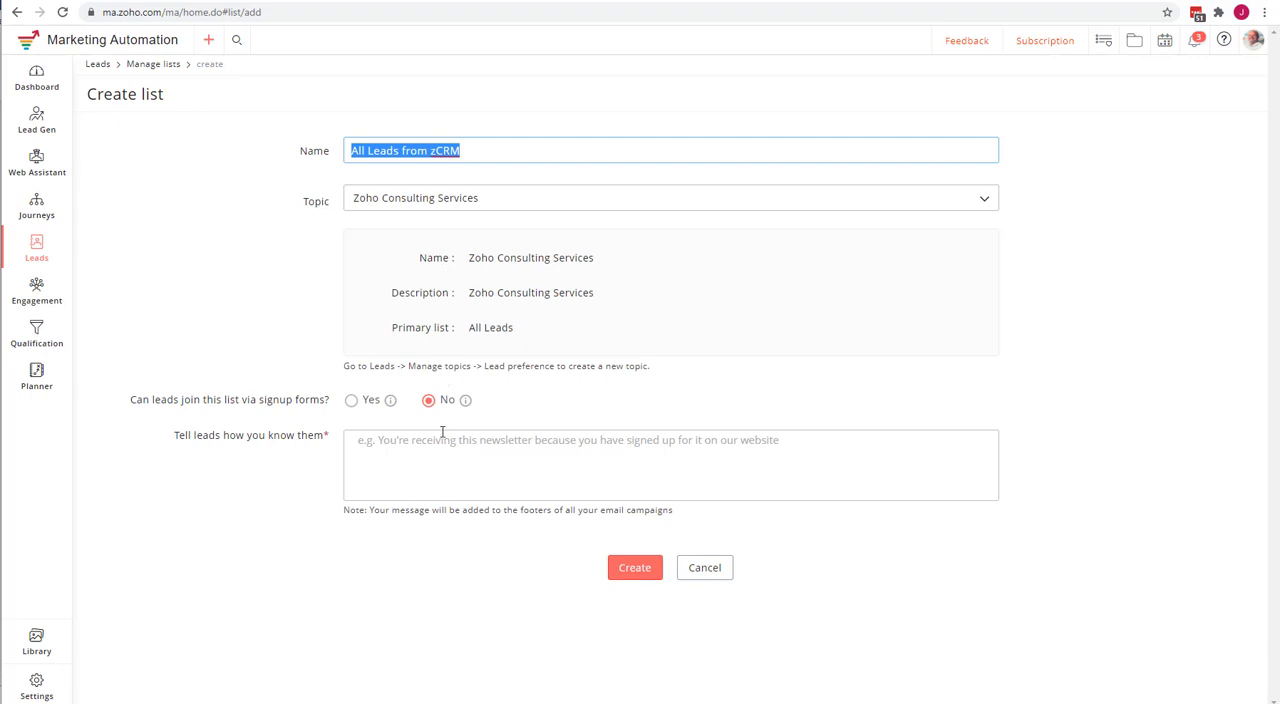
# Enter "All Leads from zCRM" as the explanation of how leads are known and create the list.
pyautogui.click(442, 437)
pyautogui.write('All Leads from zCRM')
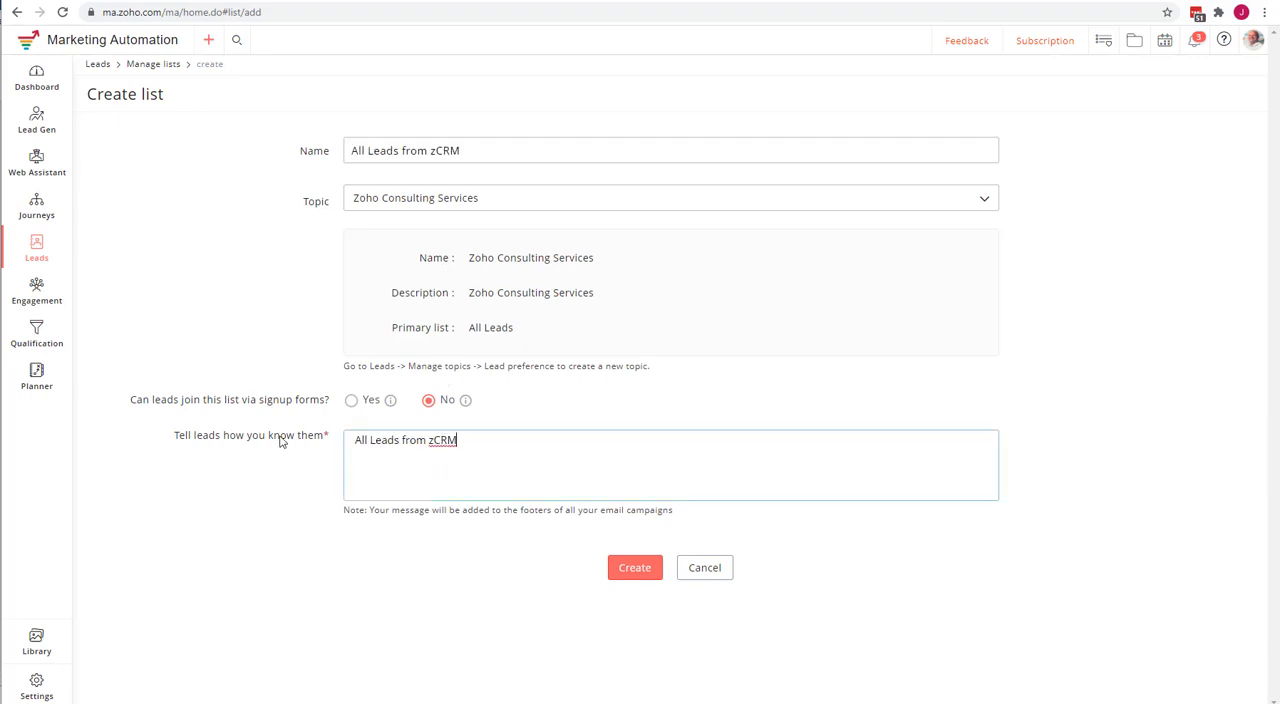
pyautogui.click(632, 569)
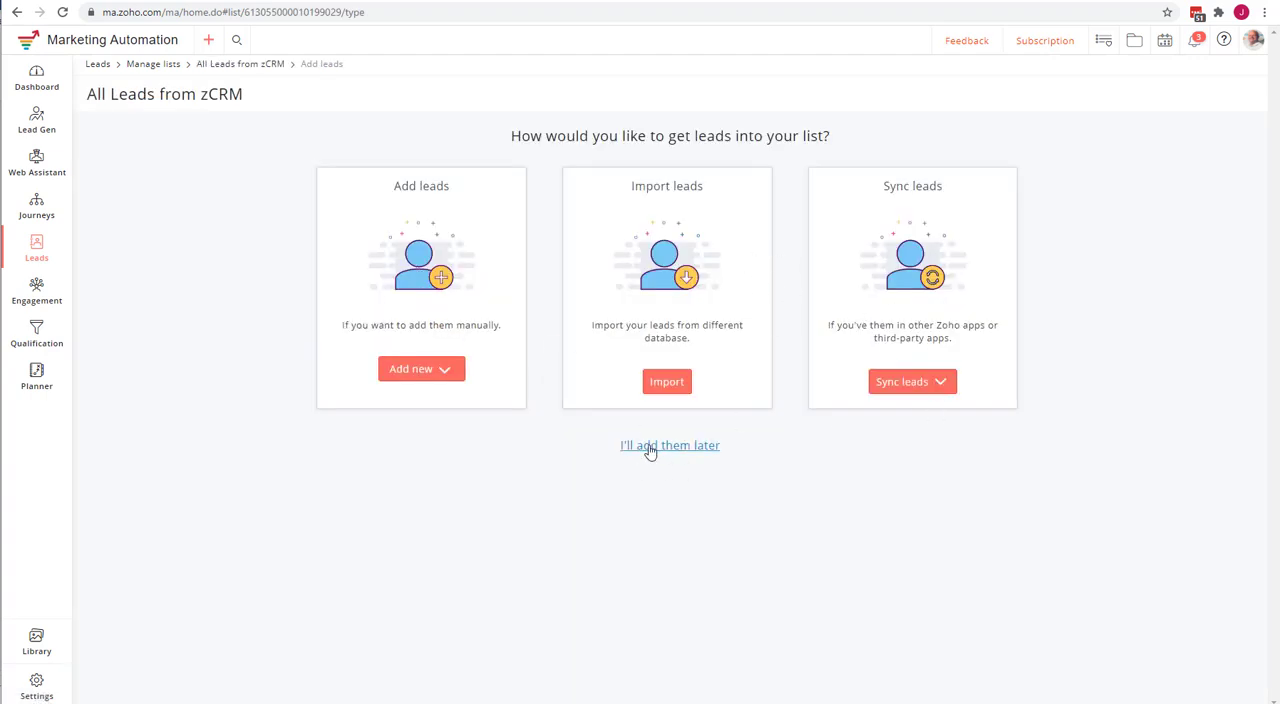
# Postpone adding leads and open the All Leads from zCRM list from the overview of all lists.
pyautogui.click(669, 446)
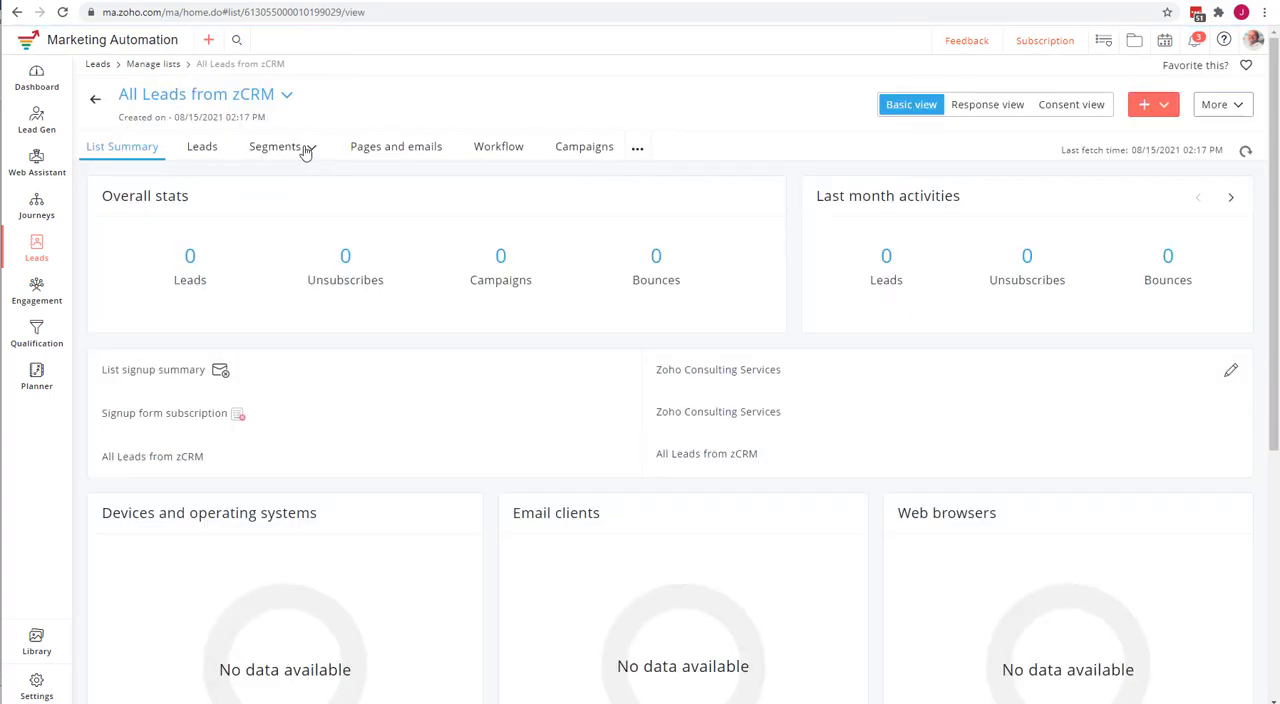
pyautogui.click(153, 64)
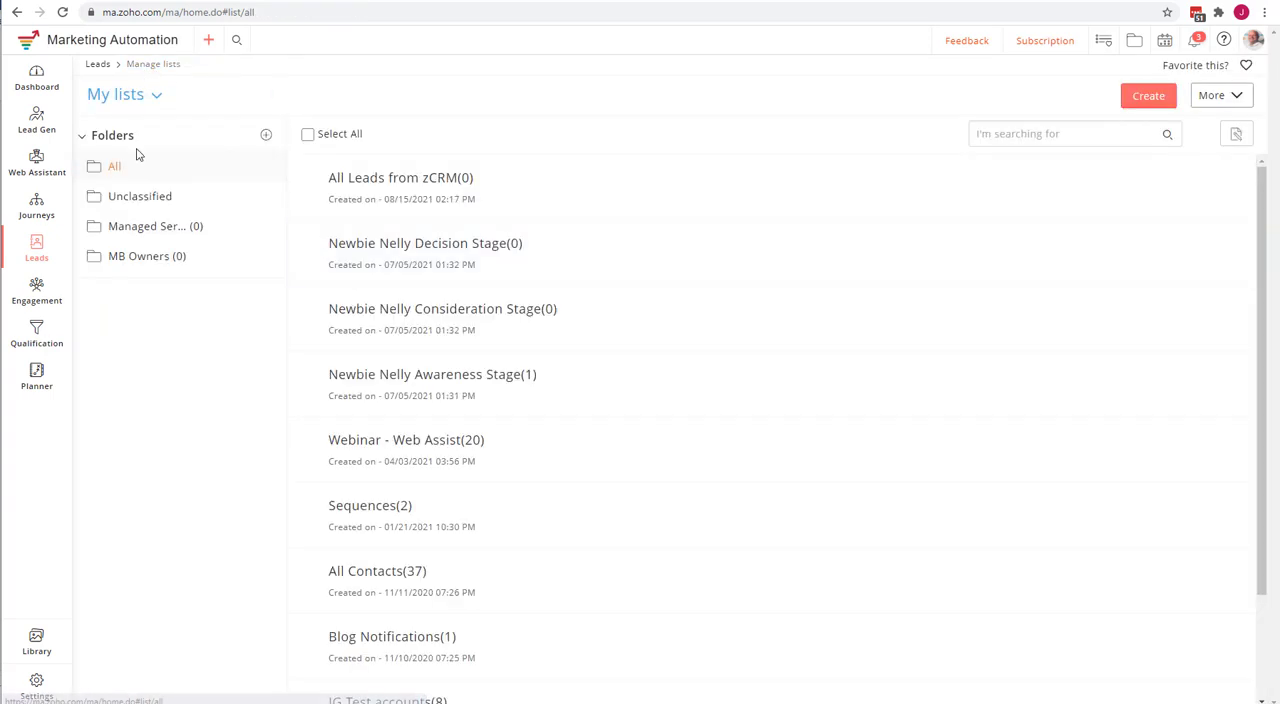
pyautogui.click(382, 180)
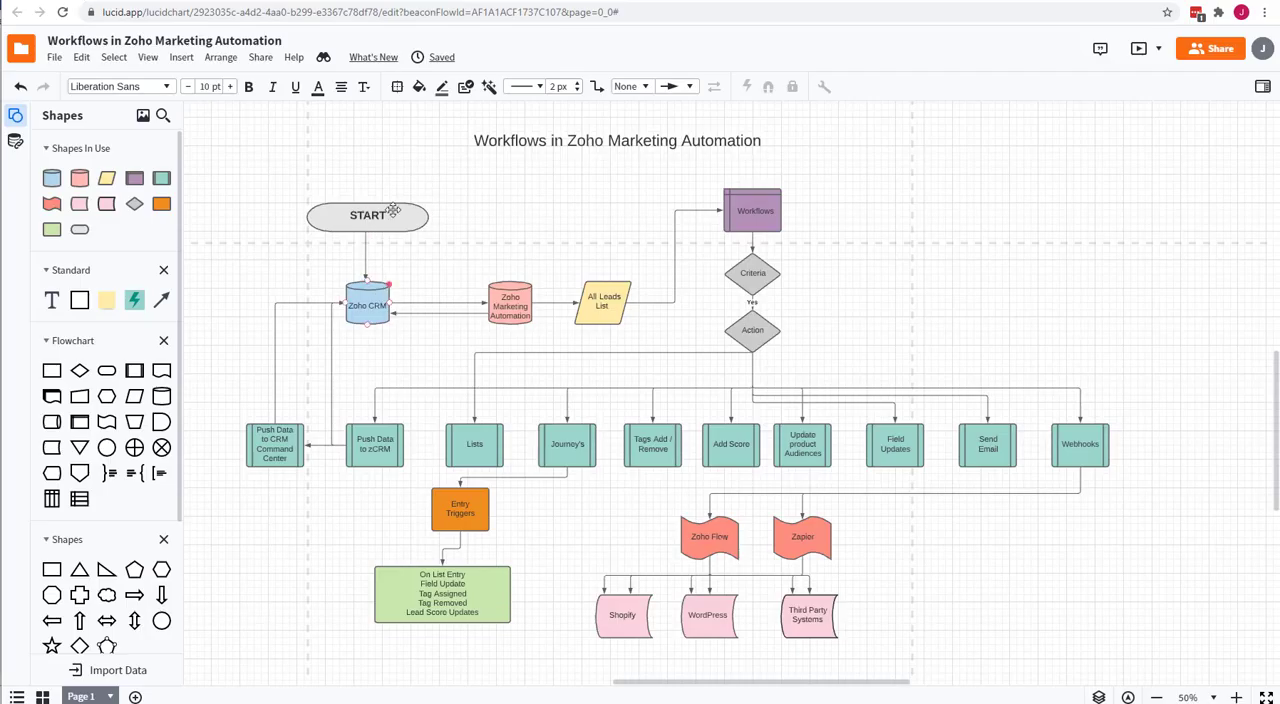
# Trace the flowchart from START through Zoho CRM and Zoho Marketing Automation to All Leads List, and switch back to Zoho Marketing Automation.
pyautogui.click(372, 216)
pyautogui.click(367, 281)
pyautogui.click(473, 304)
pyautogui.click(500, 312)
pyautogui.click(590, 309)
pyautogui.click(595, 259)
pyautogui.click(243, 2)
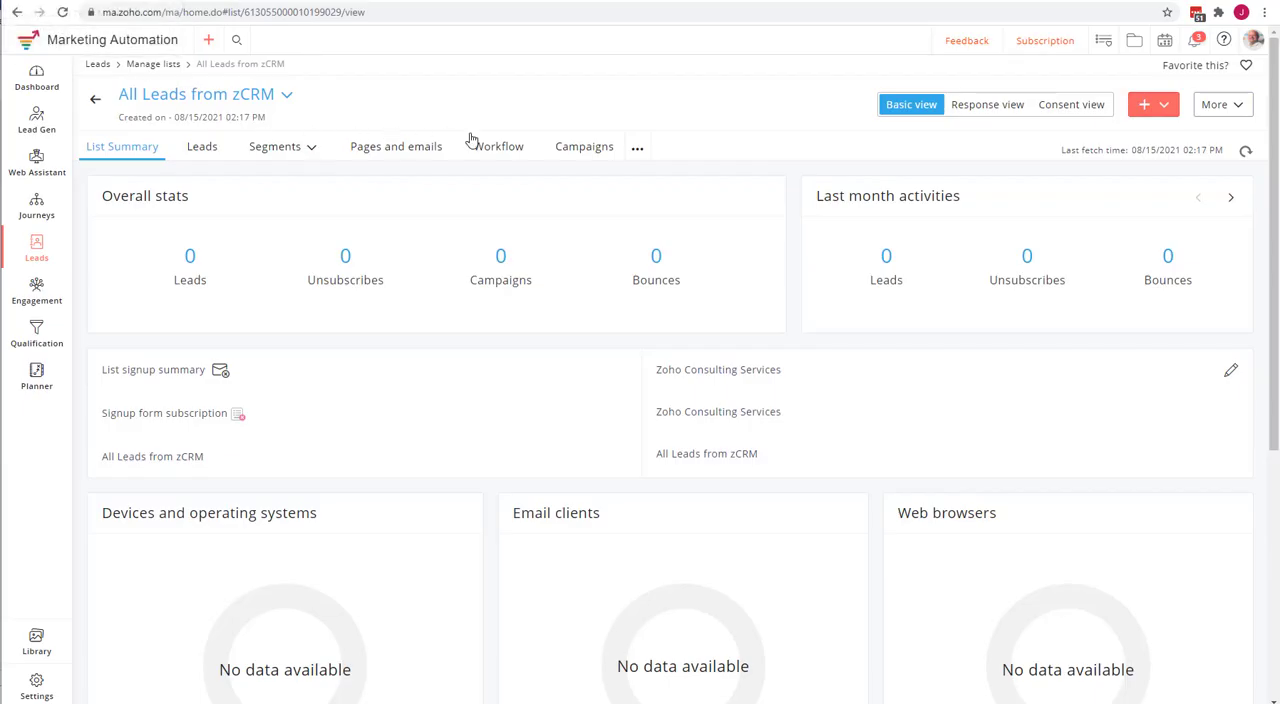
# Start a new instant workflow for the All Leads from zCRM list.
pyautogui.click(497, 149)
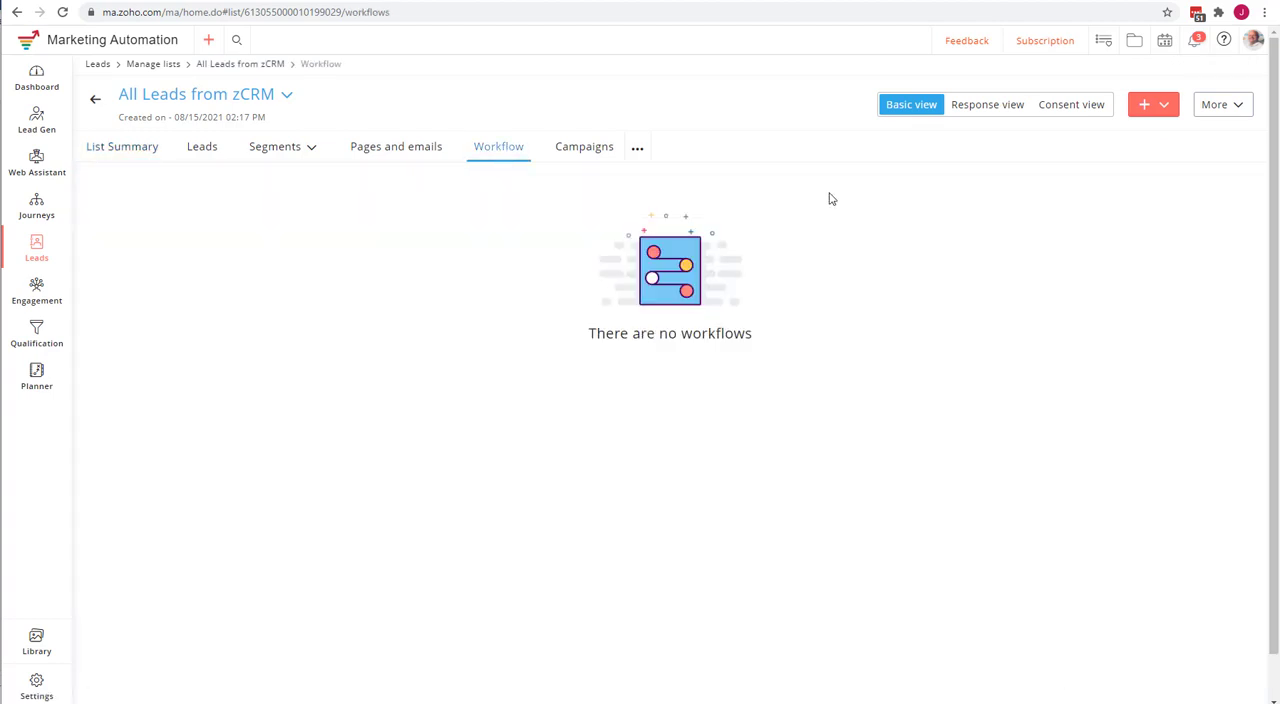
pyautogui.click(1162, 108)
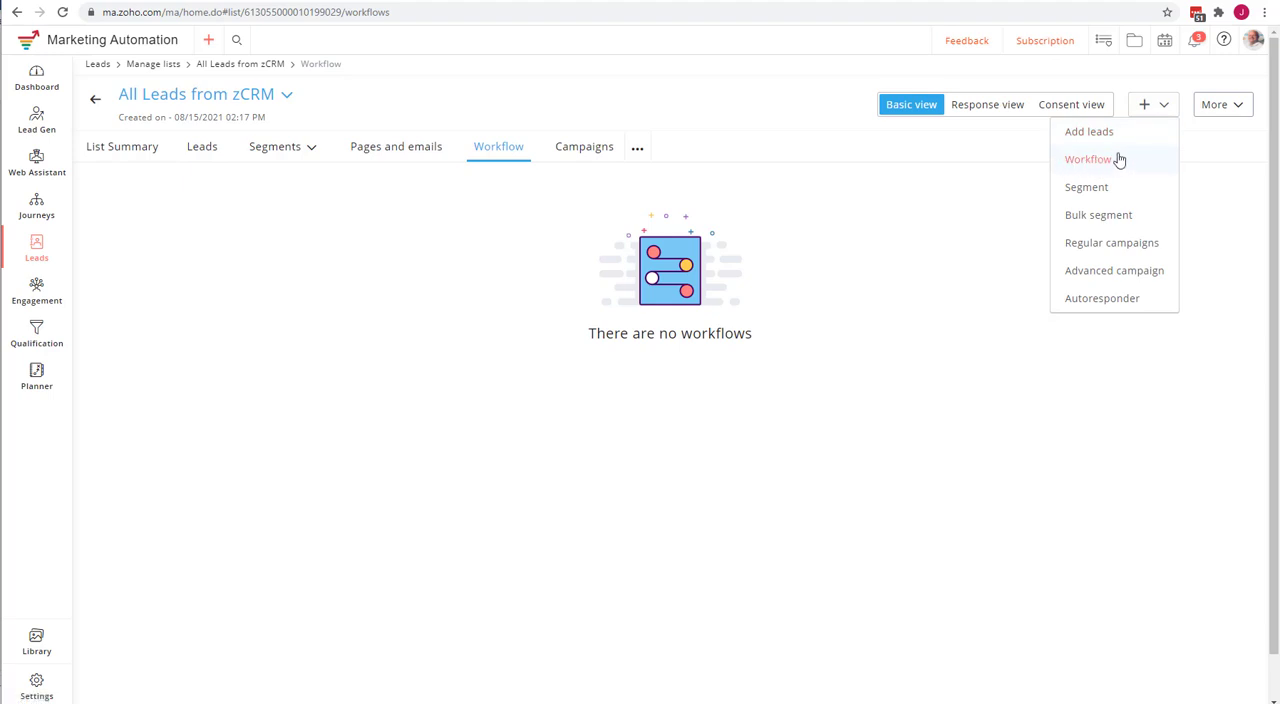
pyautogui.click(1100, 162)
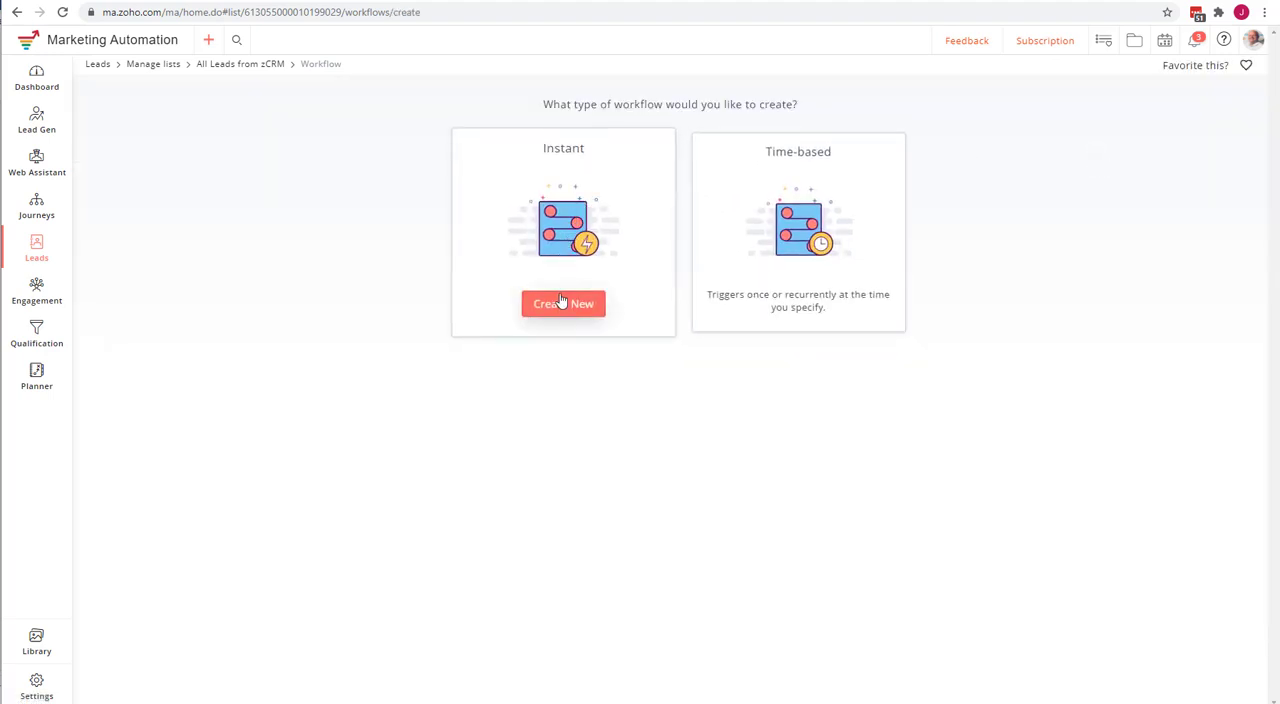
pyautogui.click(562, 304)
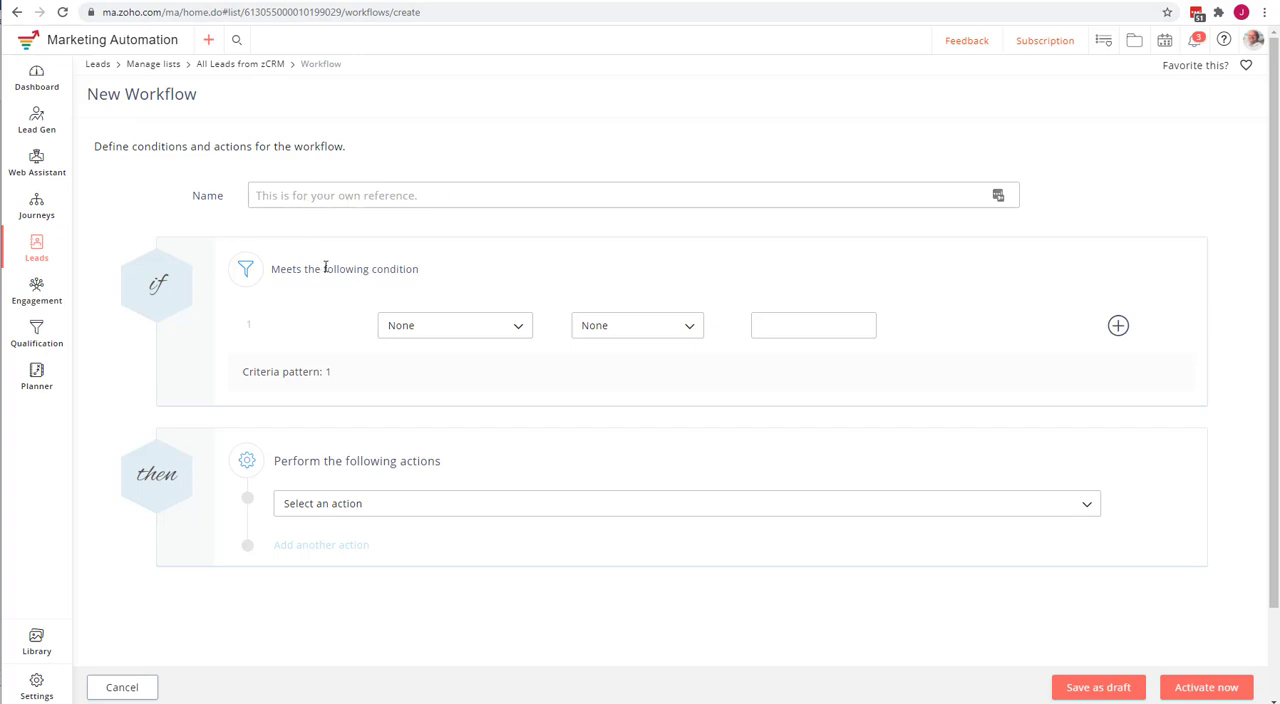
# Set the workflow's first condition to Country is United States.
pyautogui.click(463, 334)
pyautogui.scroll(-1, 472, 426)
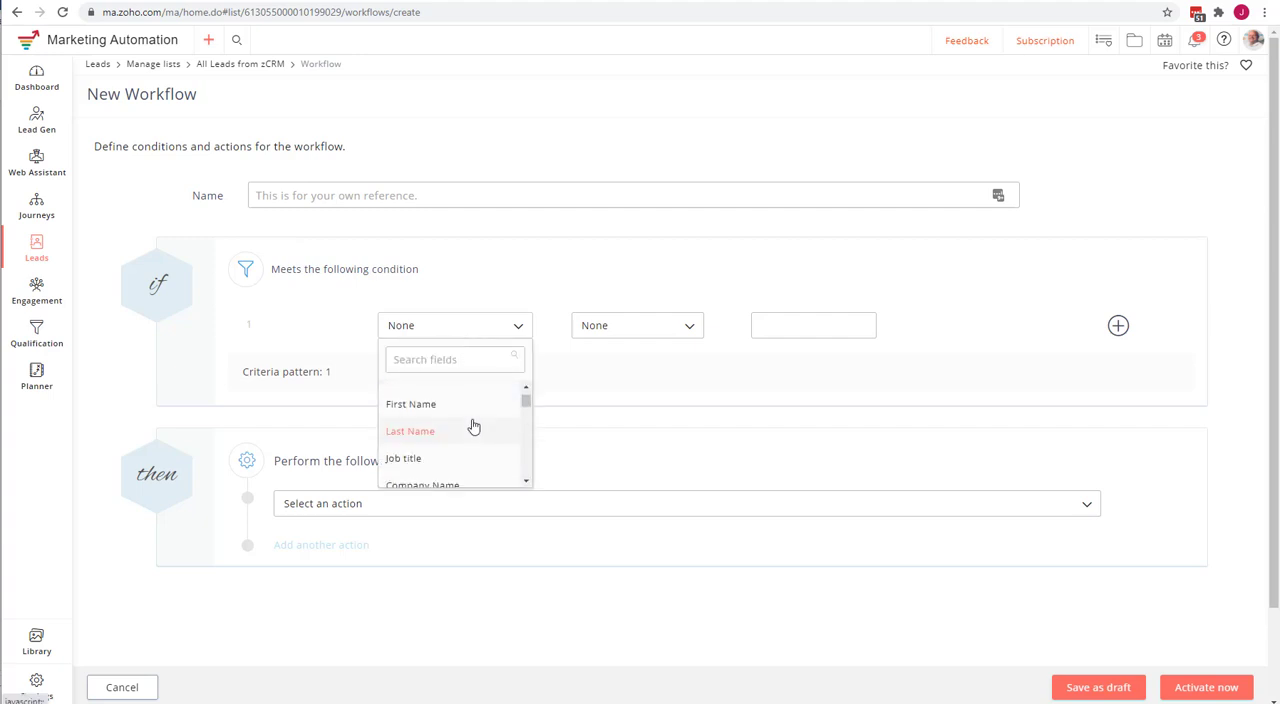
pyautogui.scroll(-2, 474, 427)
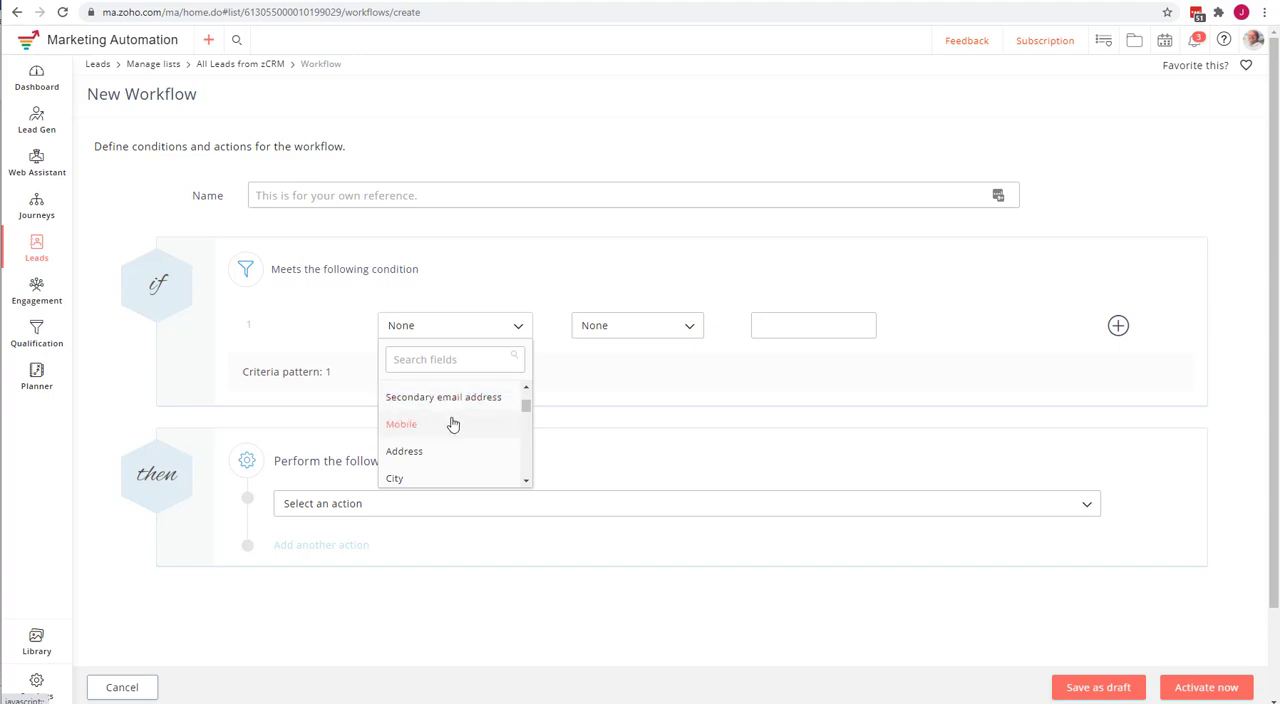
pyautogui.scroll(-1, 455, 424)
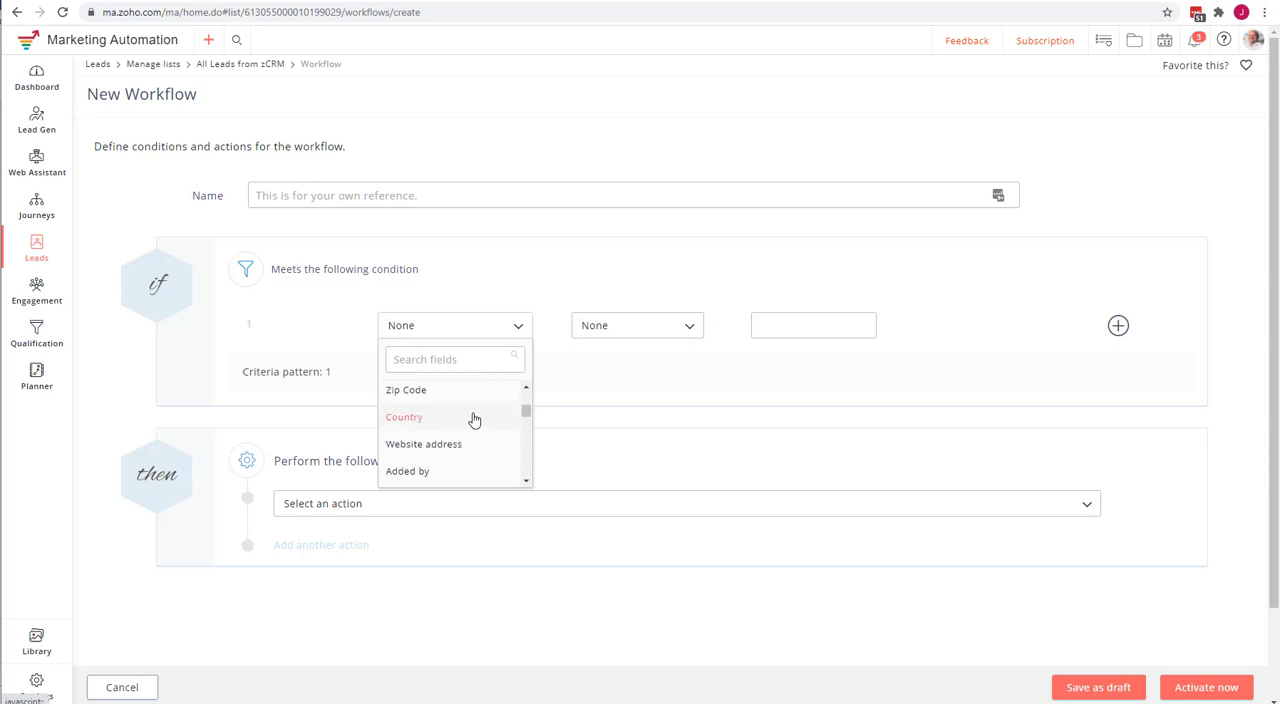
pyautogui.scroll(-1, 472, 416)
pyautogui.scroll(1, 472, 416)
pyautogui.click(472, 417)
pyautogui.click(671, 328)
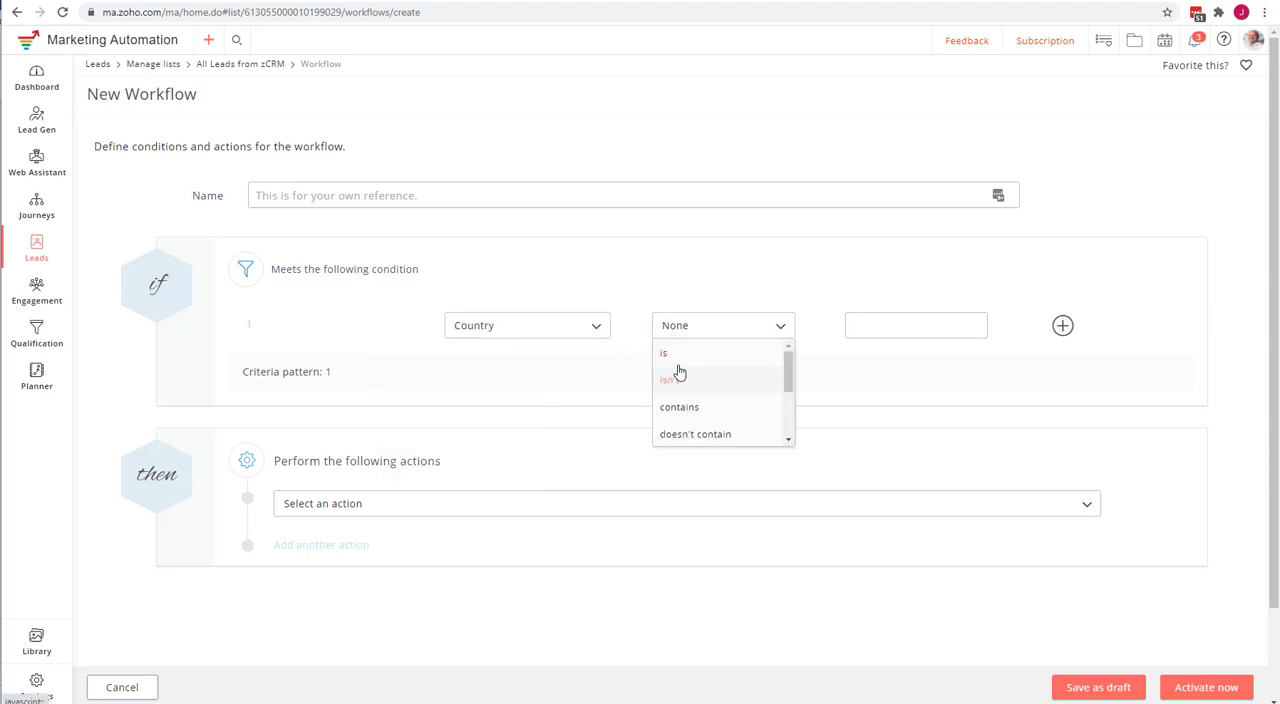
pyautogui.click(875, 319)
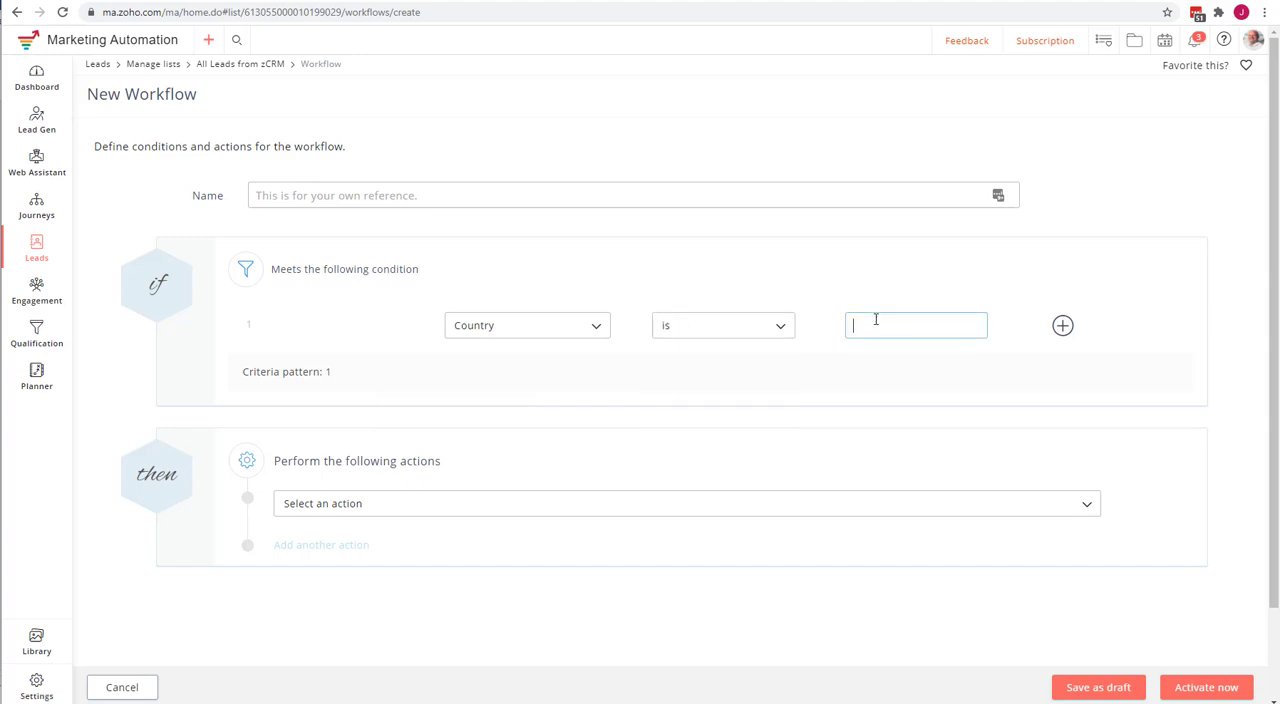
pyautogui.write('United States')
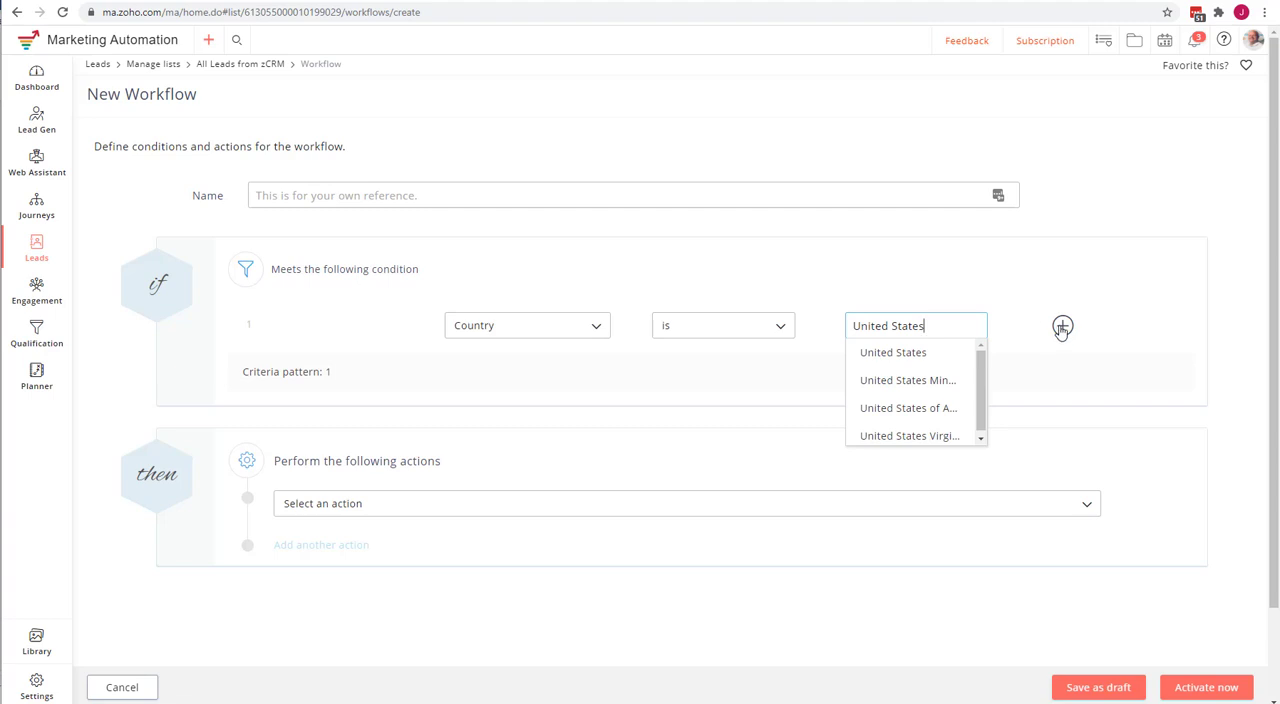
# Add a second condition joined with "and", requiring that State is Florida.
pyautogui.click(1062, 325)
pyautogui.click(493, 396)
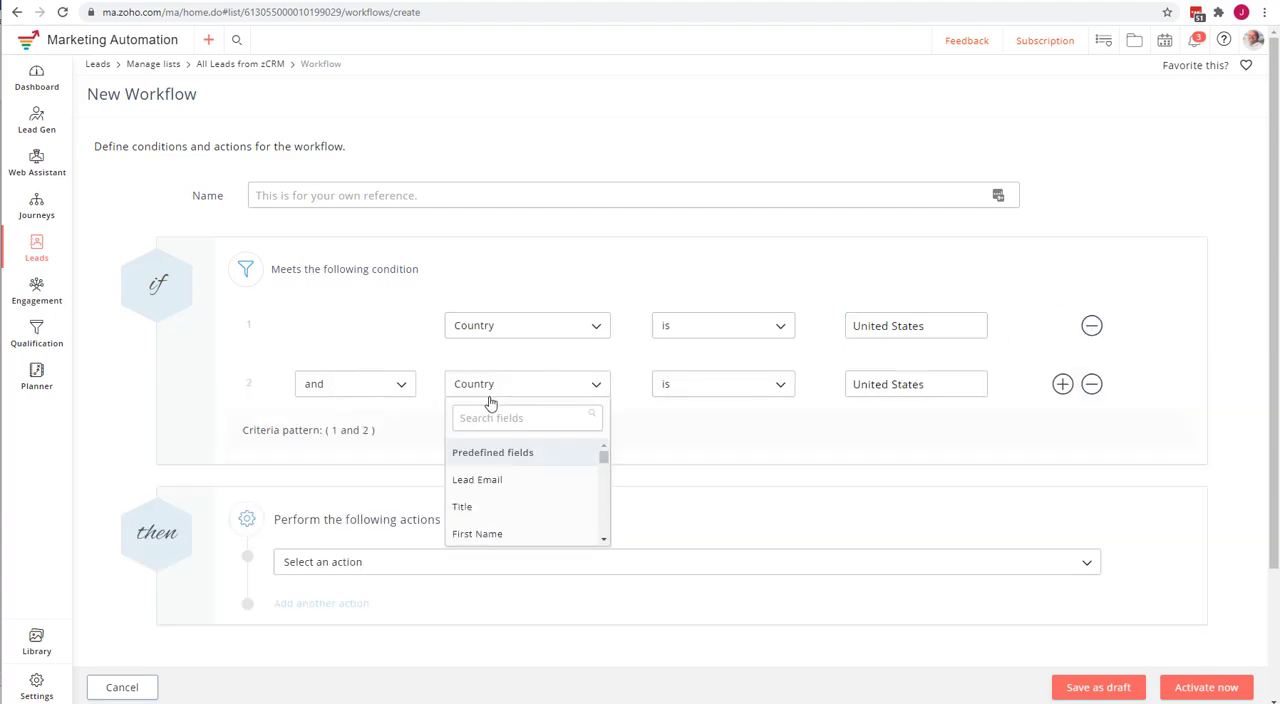
pyautogui.write('state')
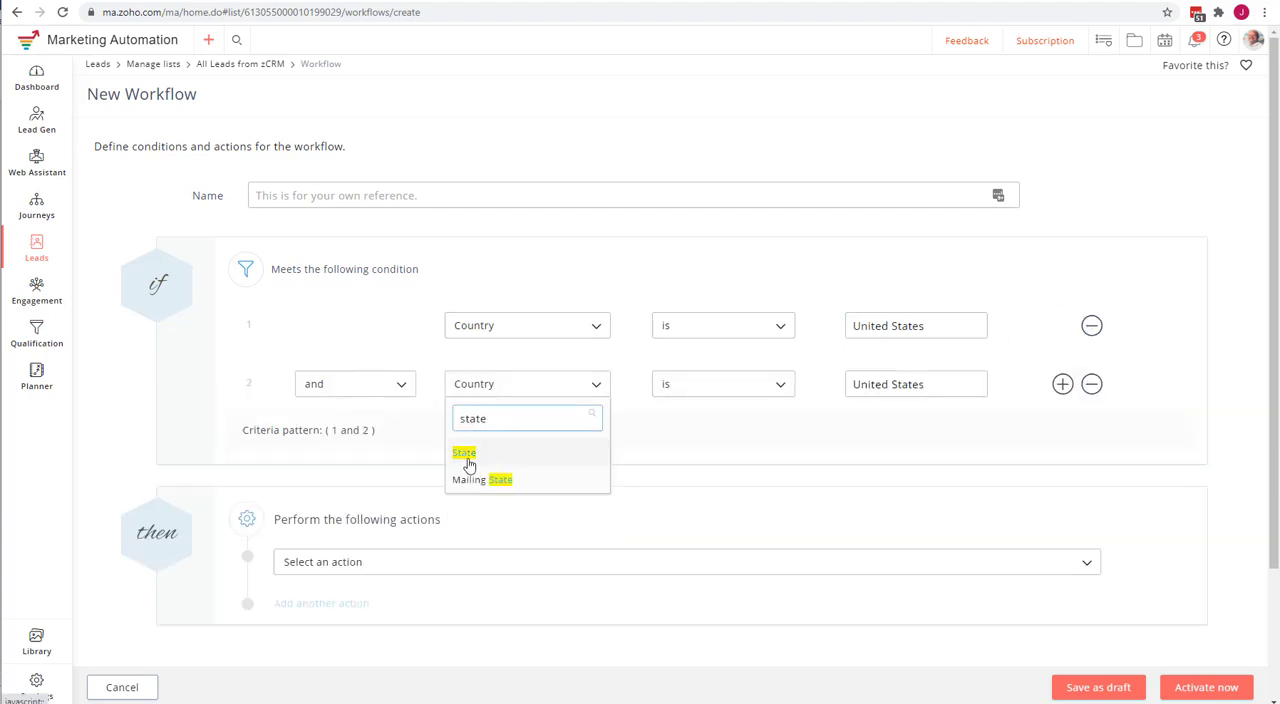
pyautogui.click(467, 453)
pyautogui.click(888, 393)
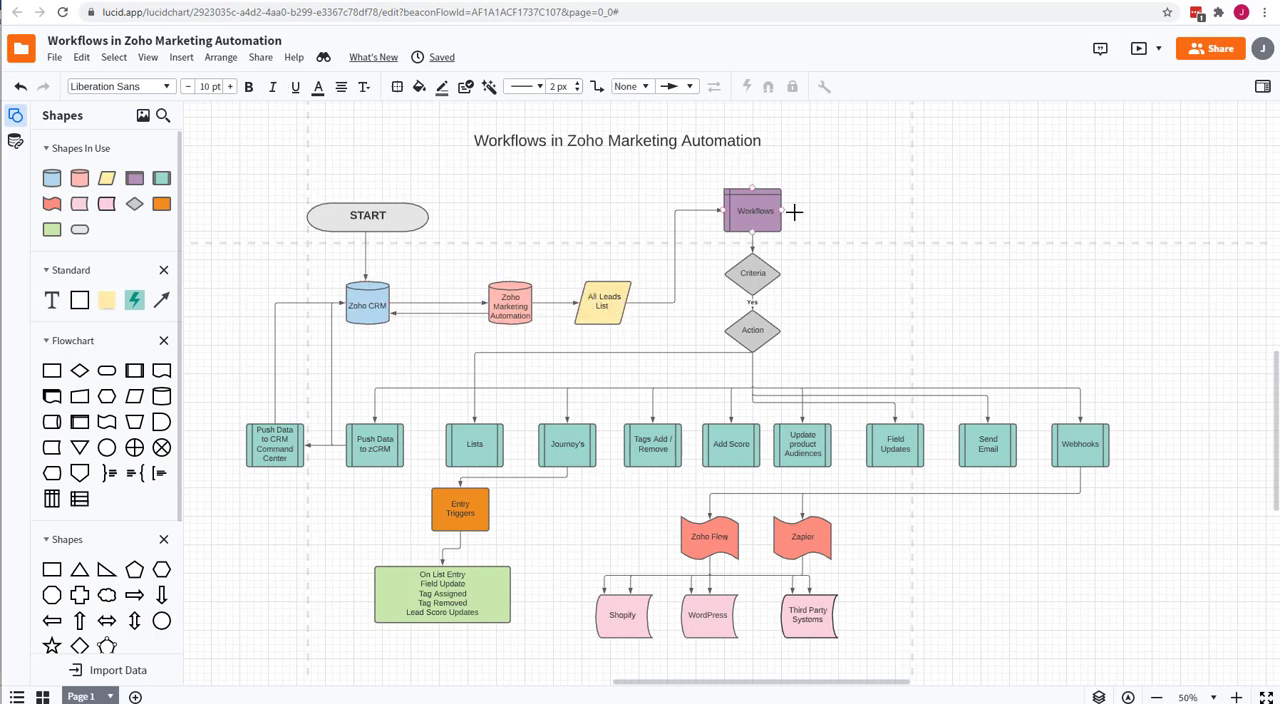
# Review the Workflows and Criteria shapes in the Lucidchart flowchart.
pyautogui.click(748, 210)
pyautogui.click(753, 270)
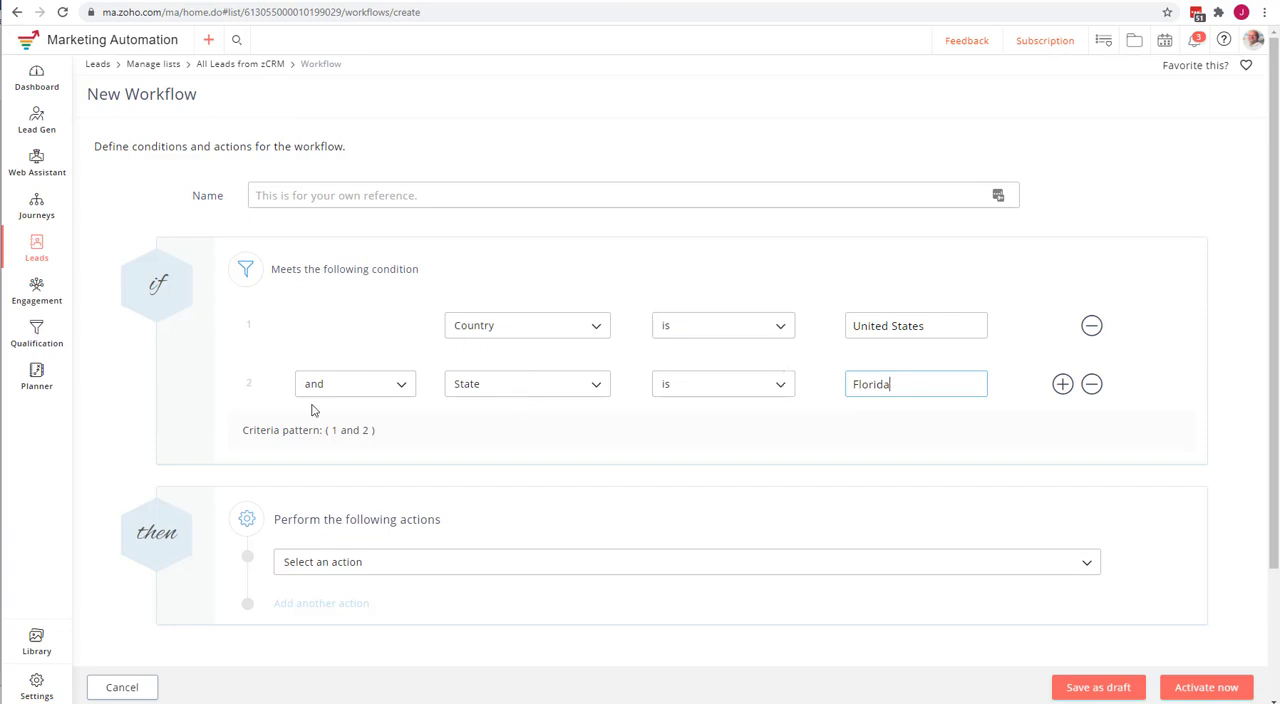
# Examine the actions available for the workflow's "then" section, from updating product audience fields through list, email and CRM actions to removing tags.
pyautogui.scroll(-1, 547, 536)
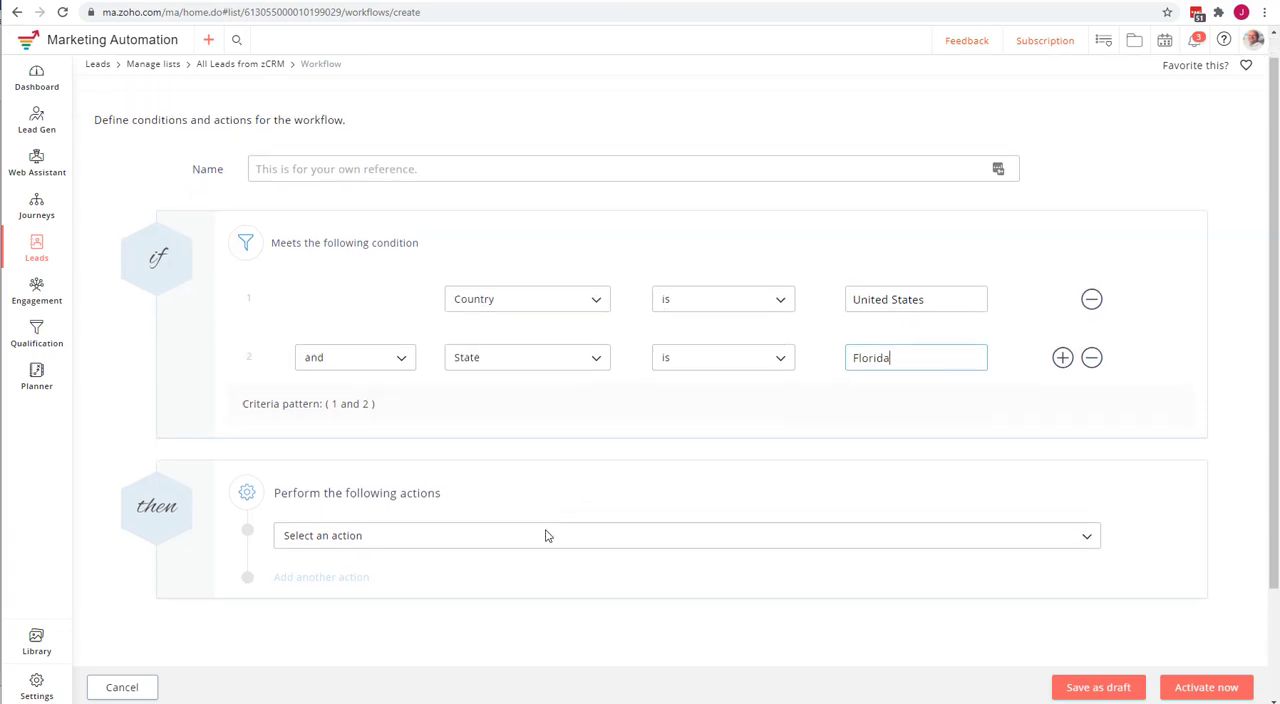
pyautogui.scroll(-1, 547, 536)
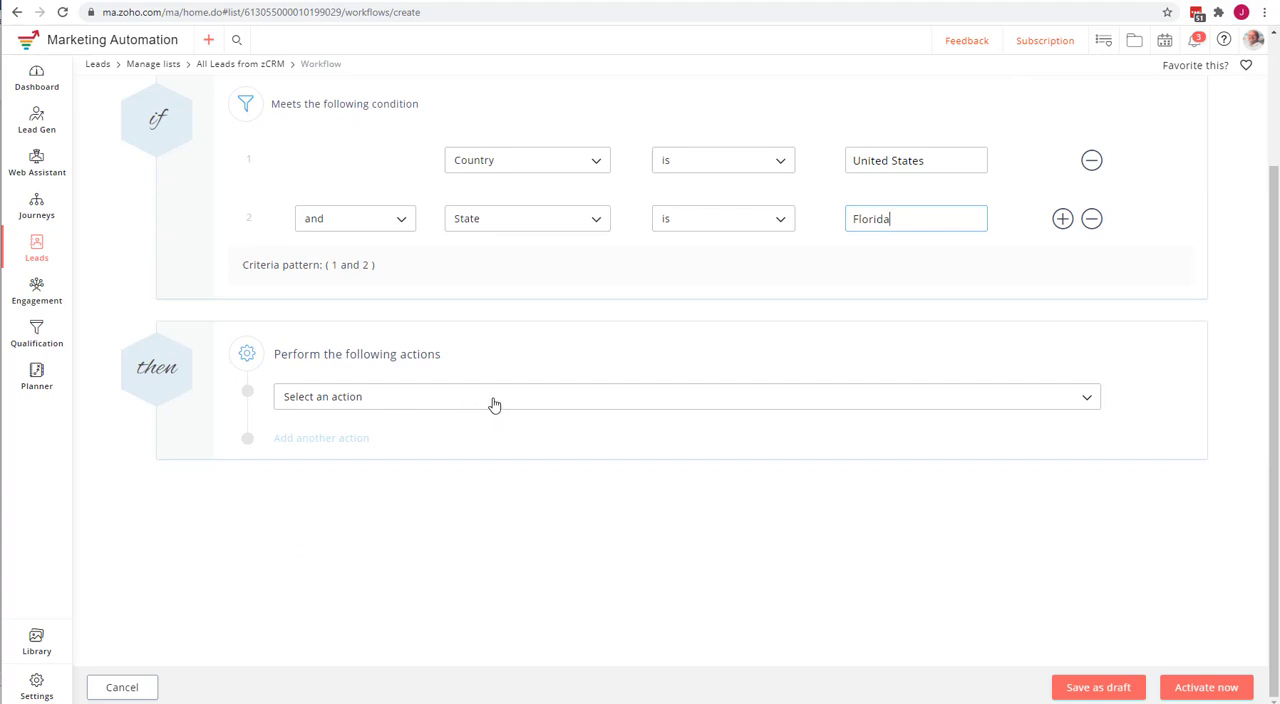
pyautogui.click(493, 398)
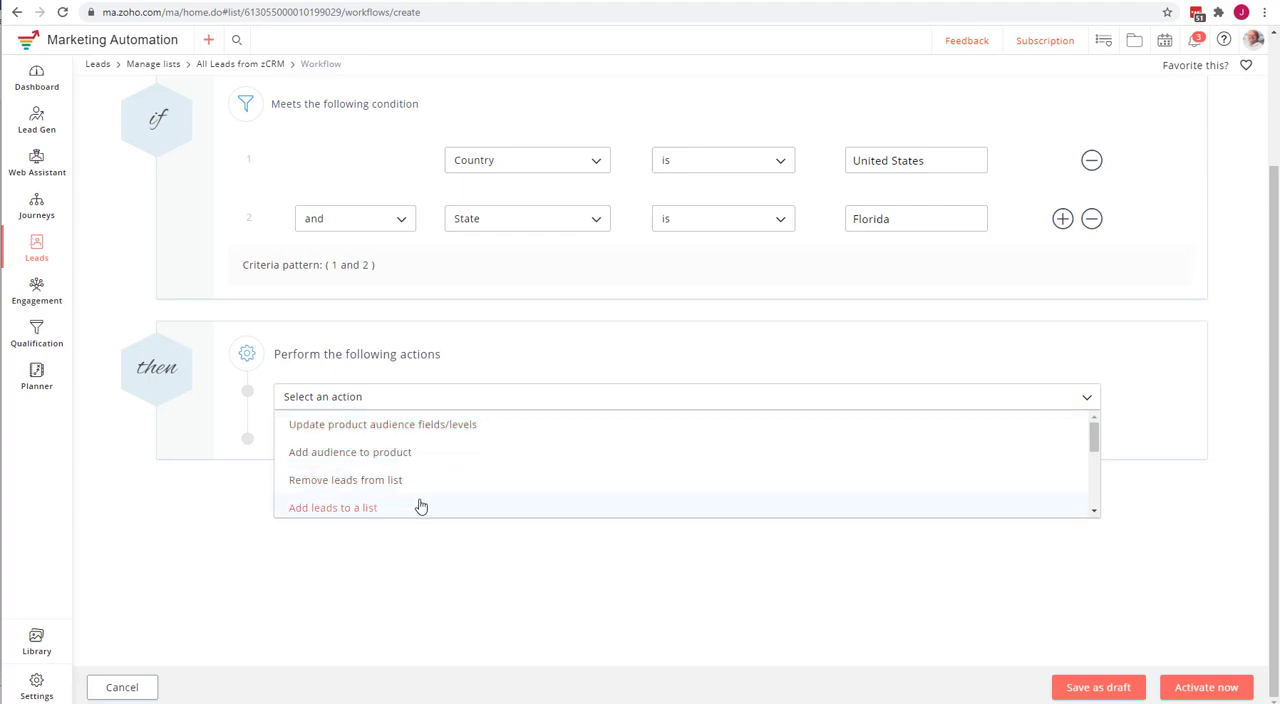
pyautogui.scroll(-1, 418, 485)
pyautogui.scroll(-1, 420, 489)
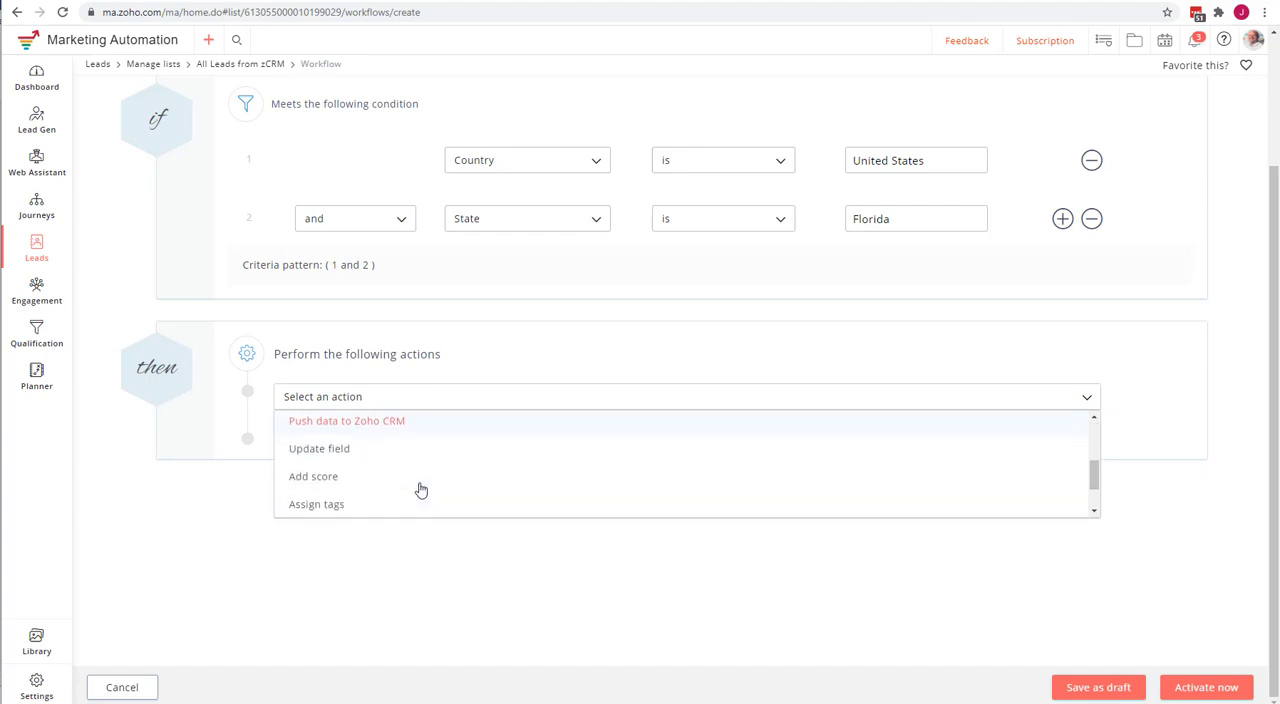
pyautogui.scroll(-1, 409, 500)
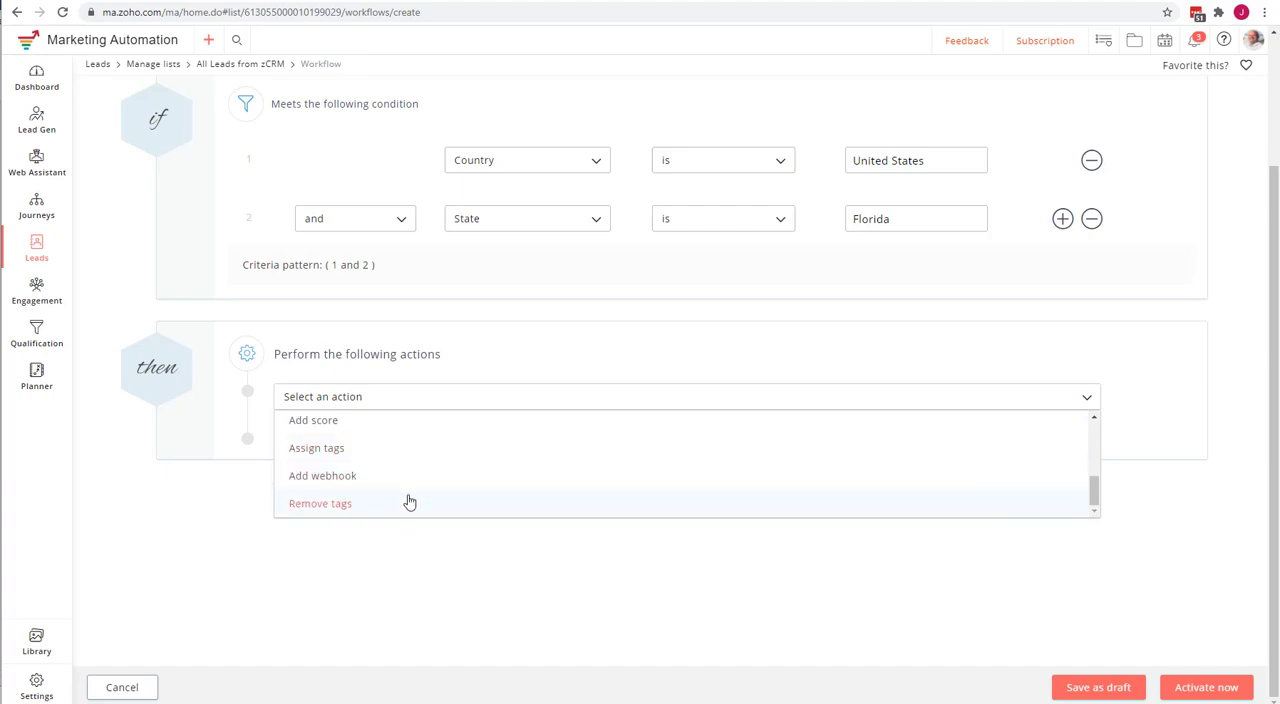
pyautogui.scroll(5, 409, 500)
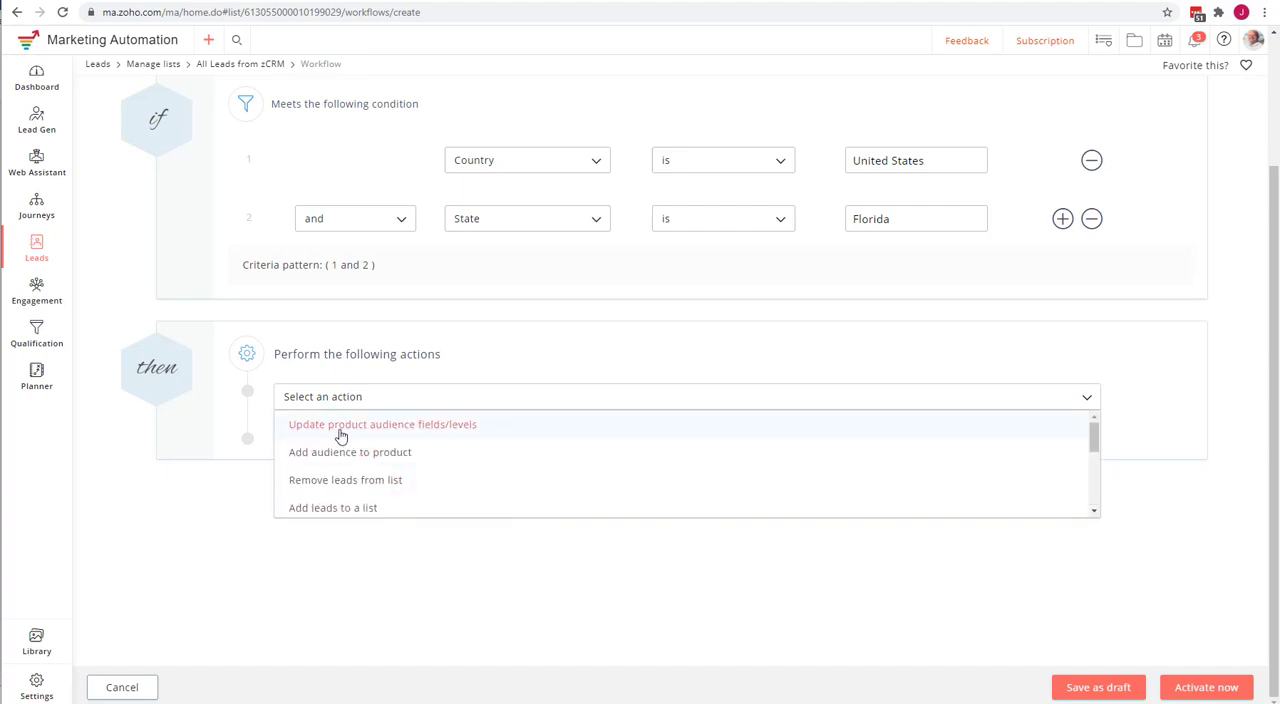
pyautogui.click(329, 400)
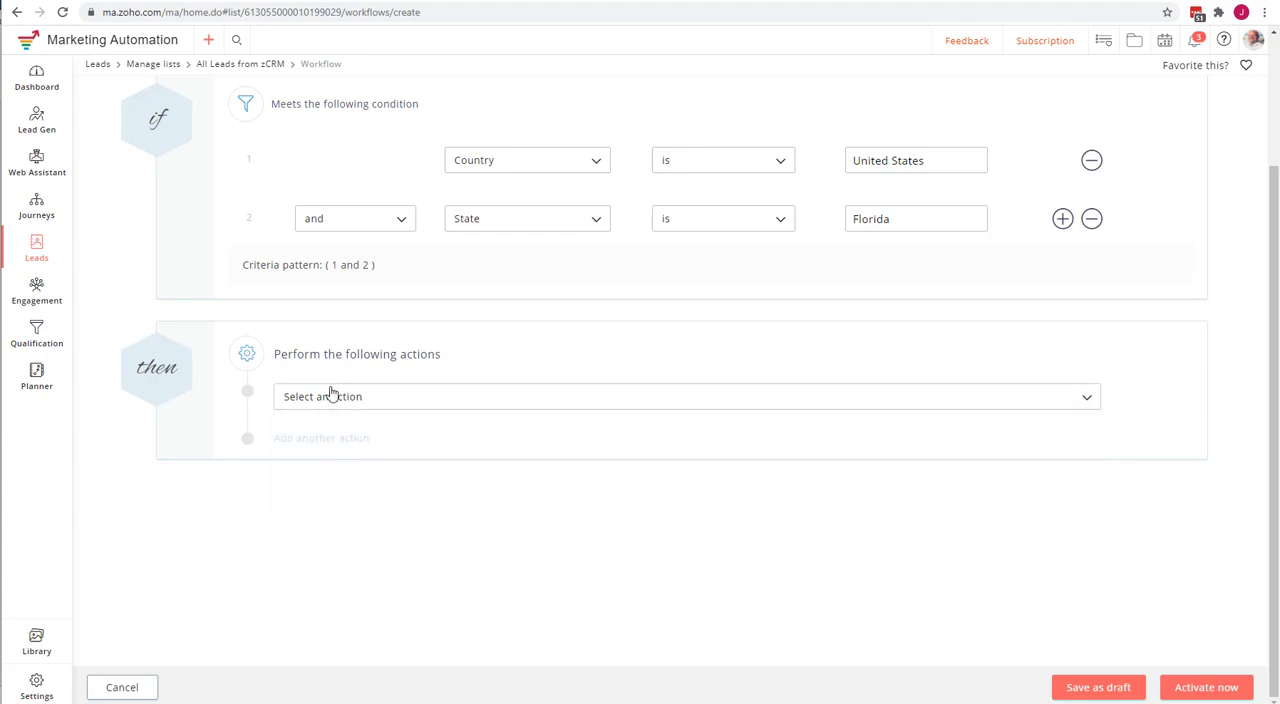
pyautogui.click(334, 403)
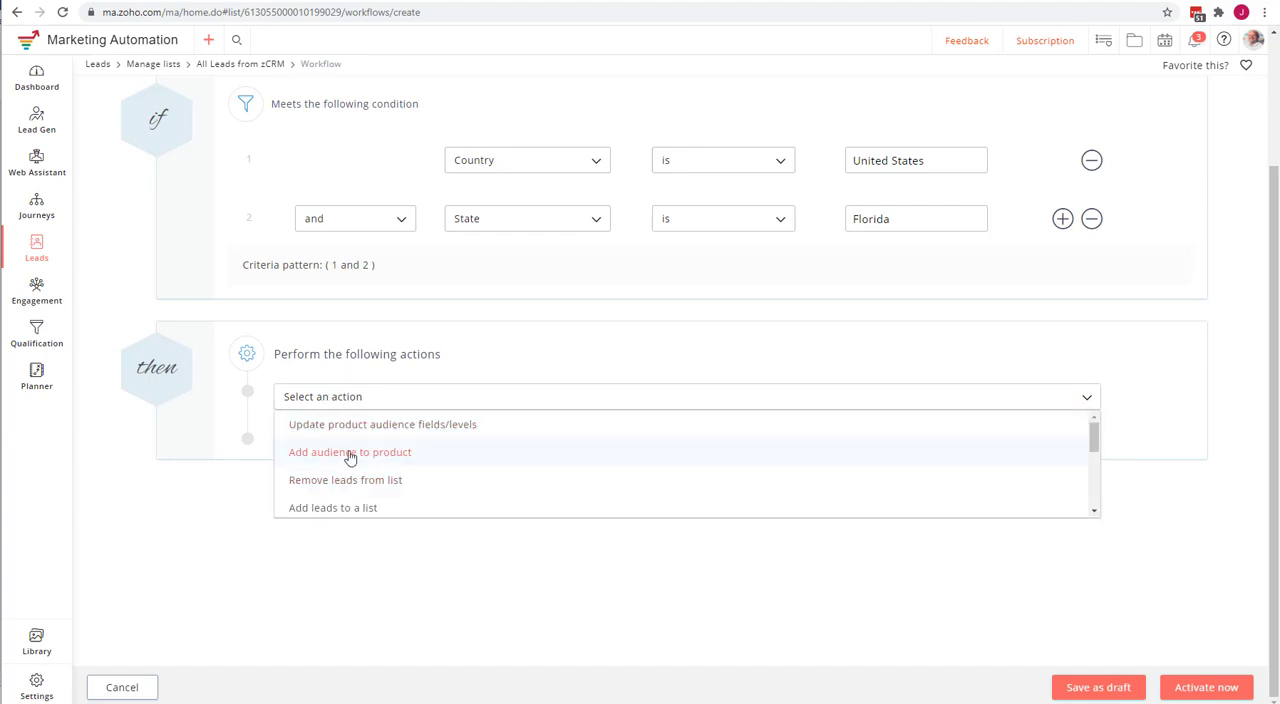
pyautogui.click(302, 408)
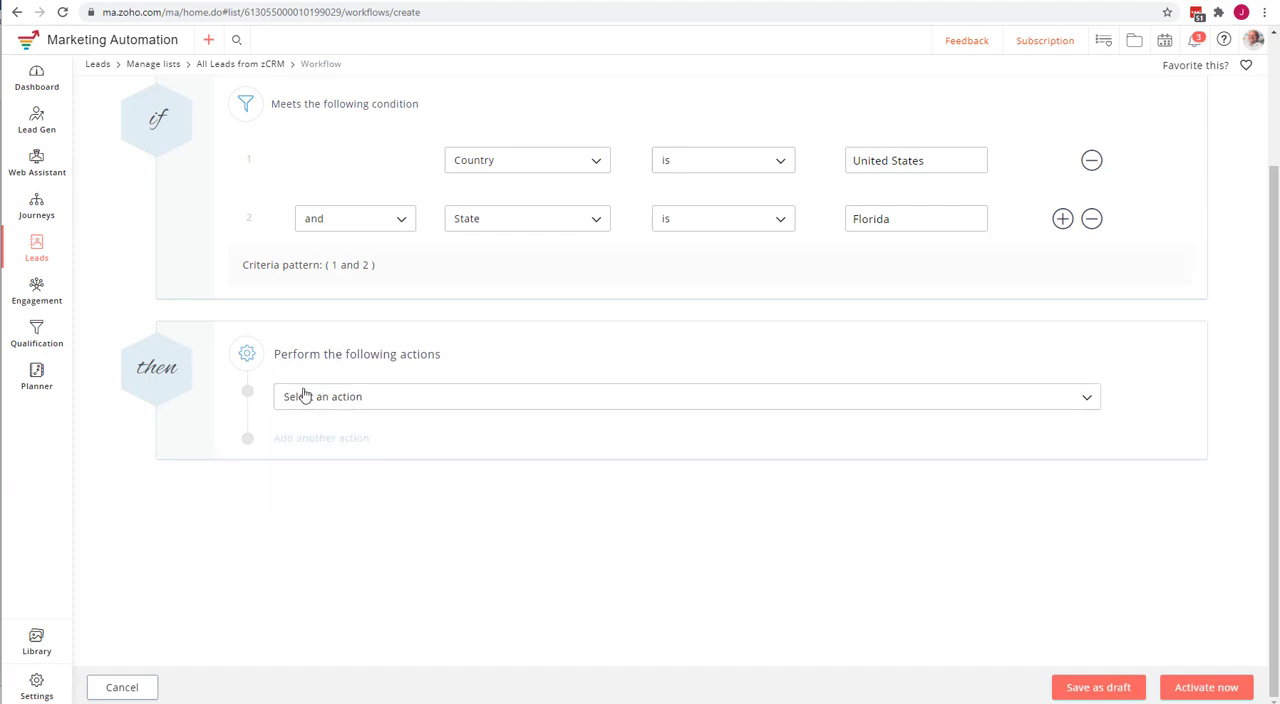
pyautogui.click(390, 400)
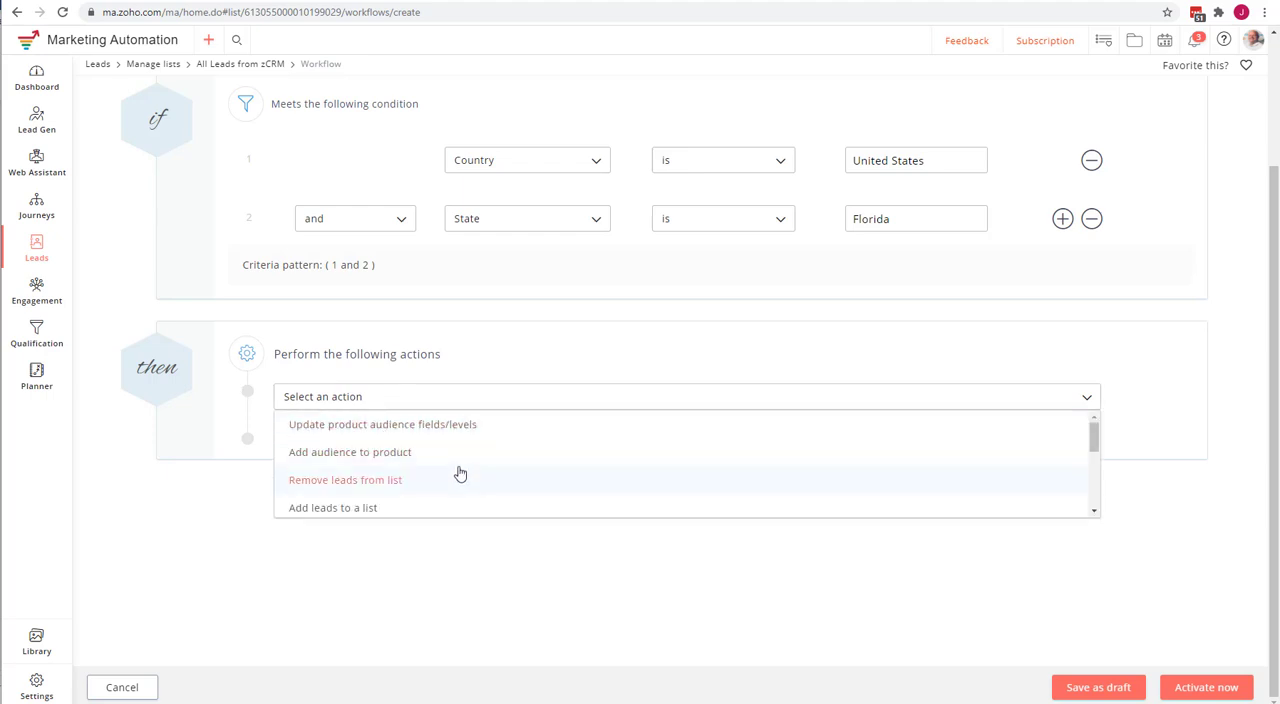
pyautogui.scroll(-5, 366, 480)
pyautogui.scroll(3, 366, 483)
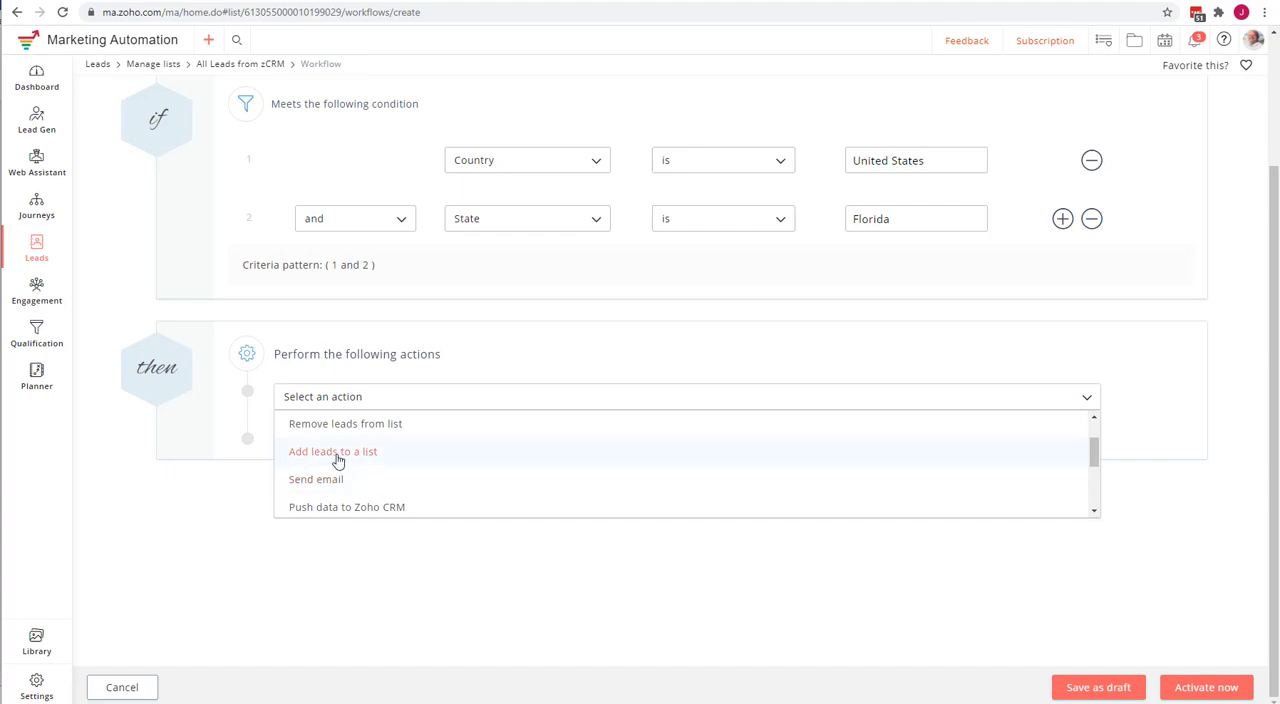
pyautogui.scroll(-3, 394, 457)
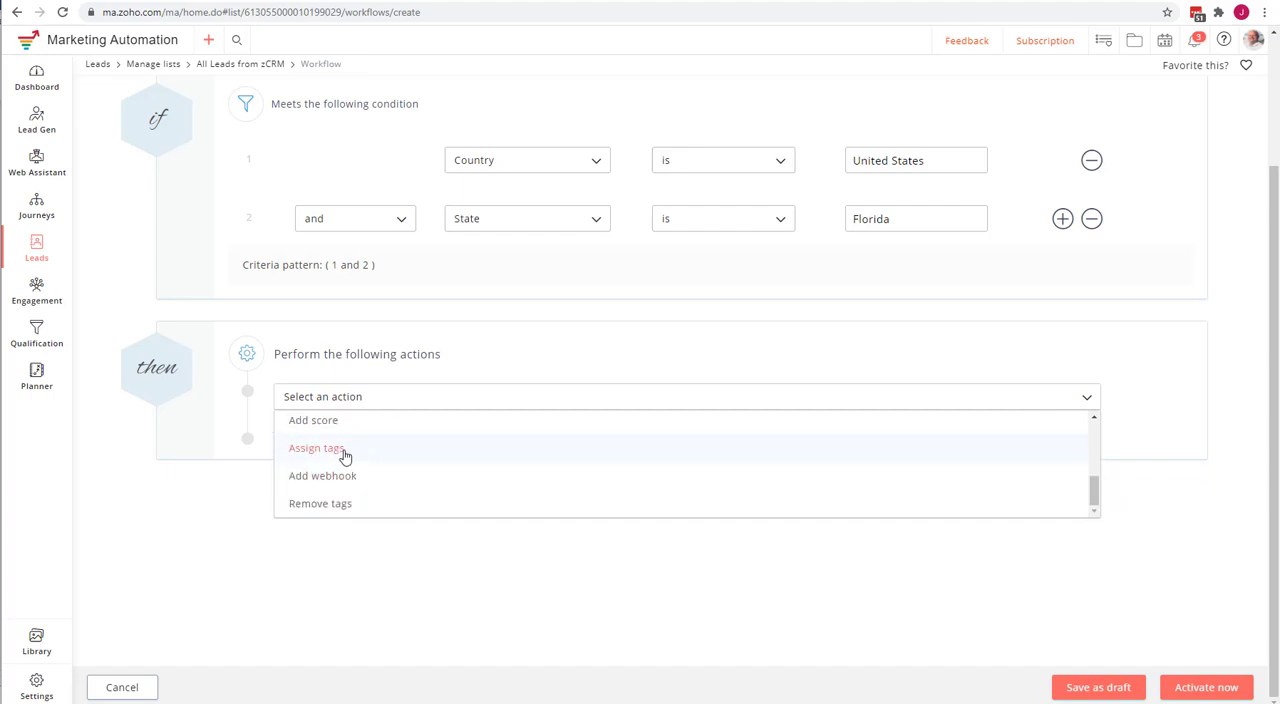
pyautogui.click(229, 298)
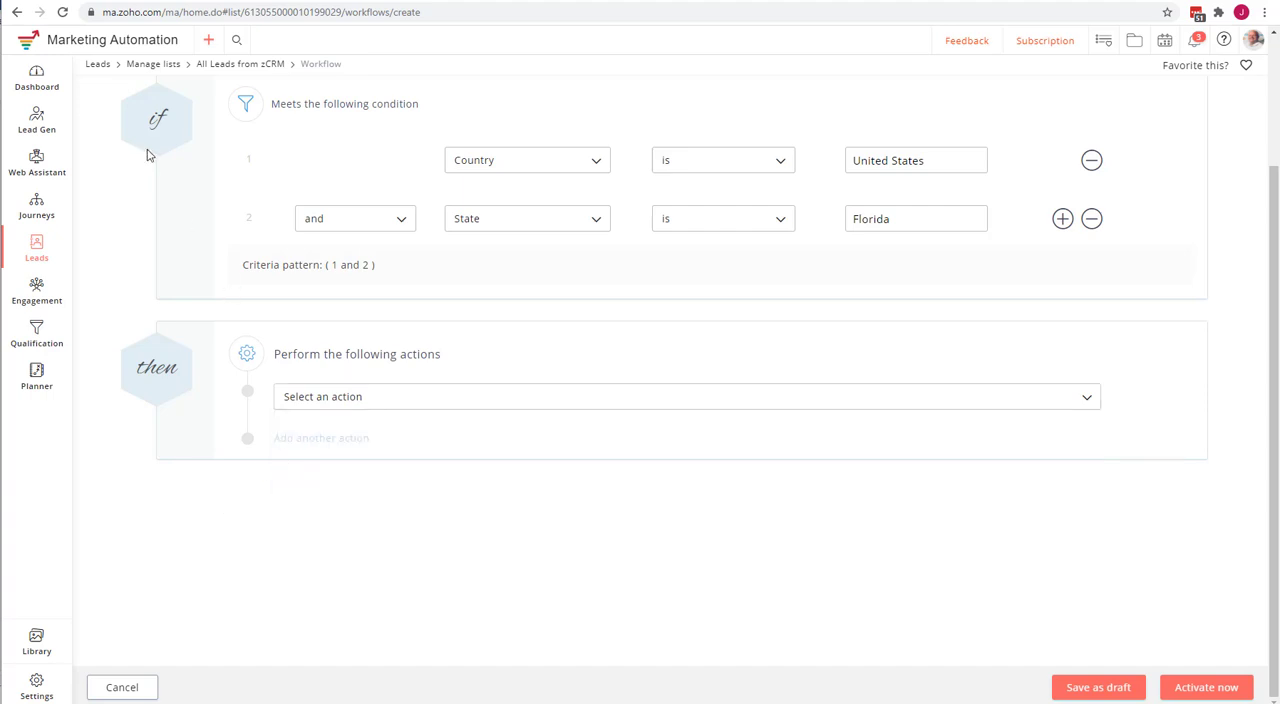
# Add a "Push data to Zoho CRM" action to the workflow's "then" section, using the FBurgCRM account.
pyautogui.click(112, 1)
pyautogui.click(322, 398)
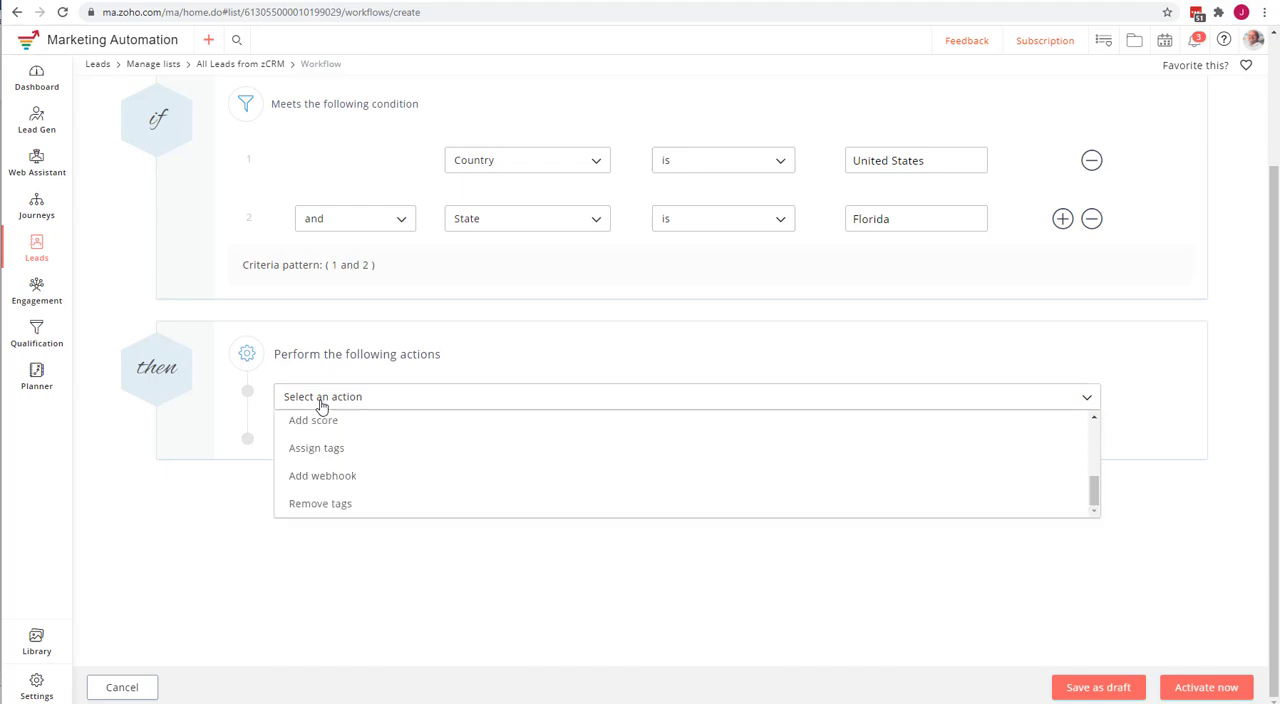
pyautogui.scroll(5, 350, 448)
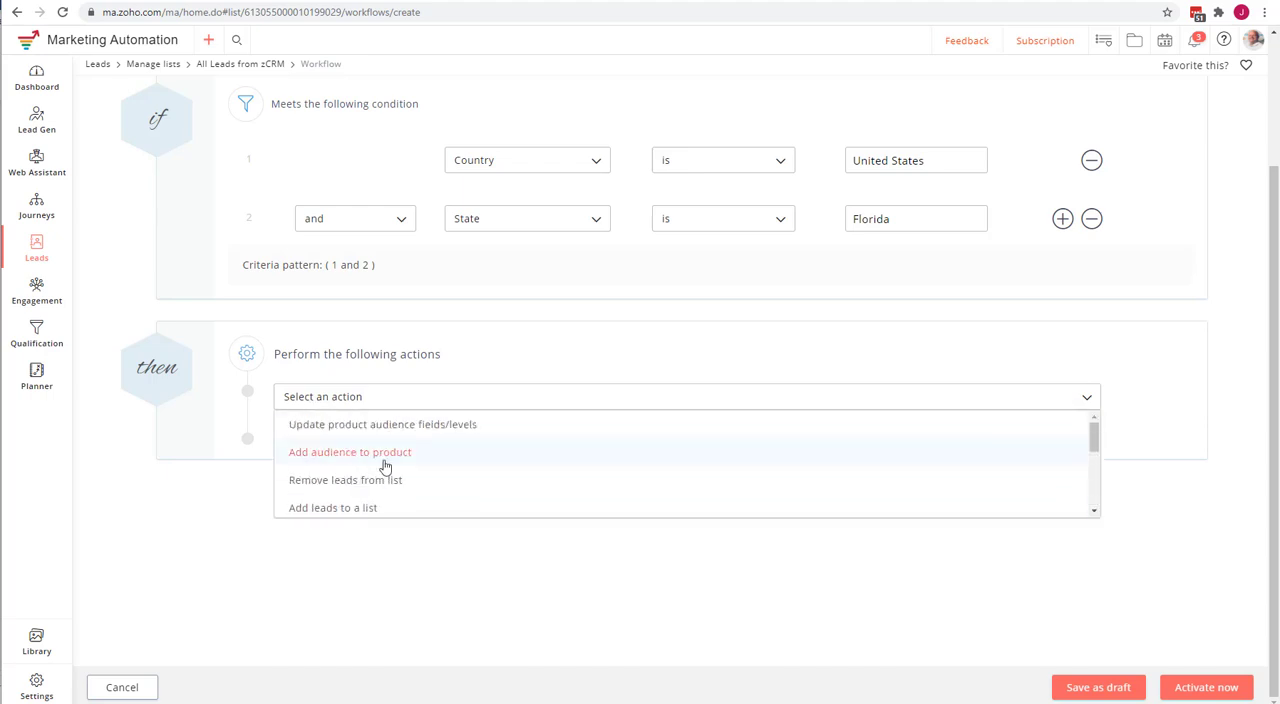
pyautogui.scroll(-6, 395, 468)
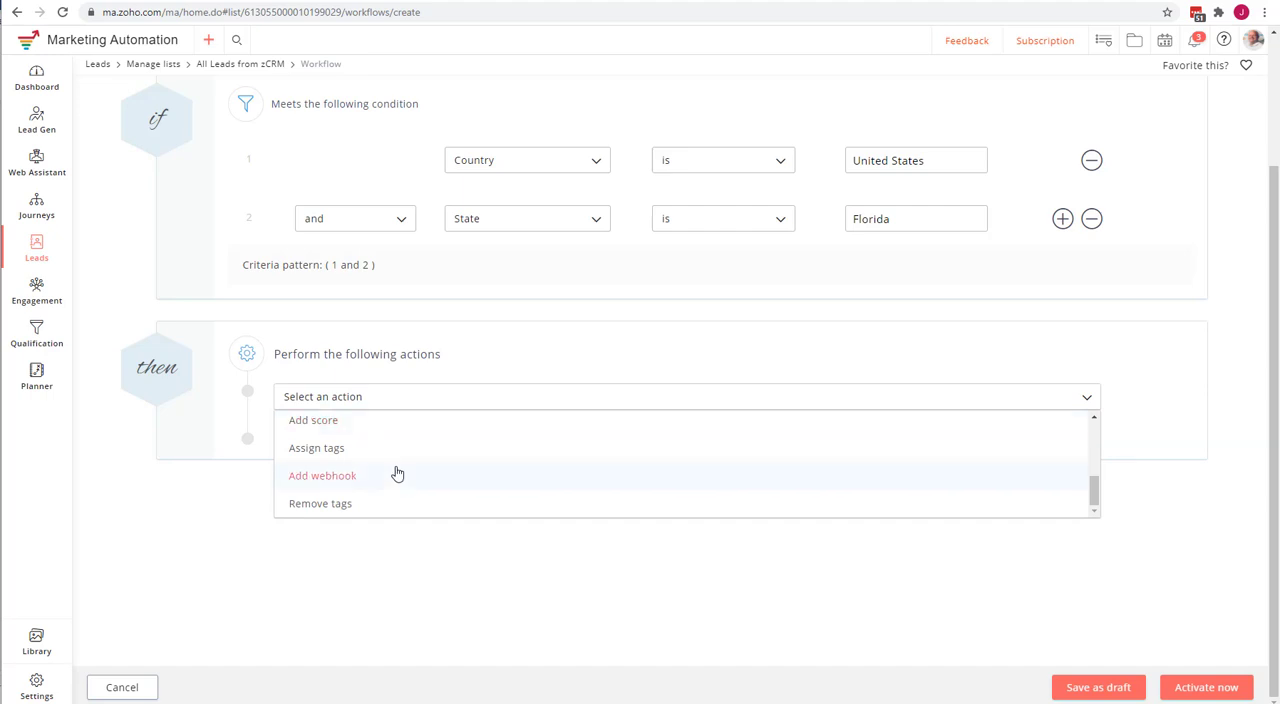
pyautogui.scroll(1, 395, 472)
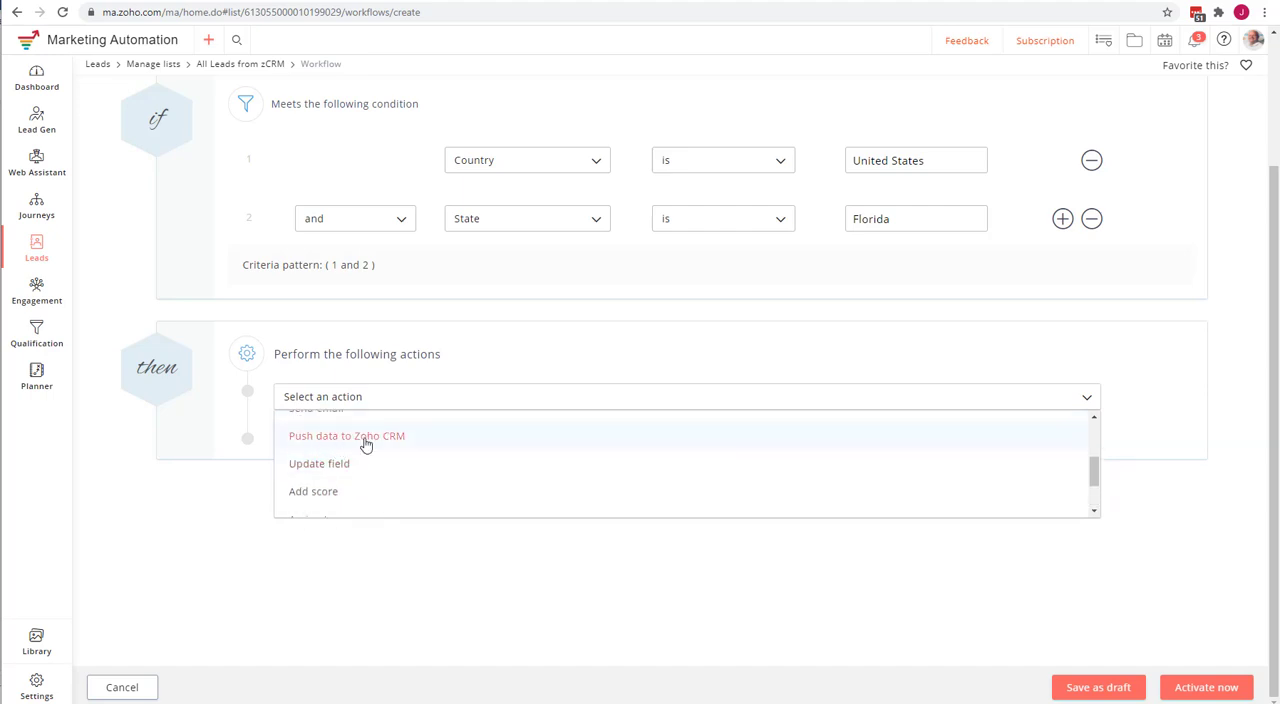
pyautogui.click(365, 437)
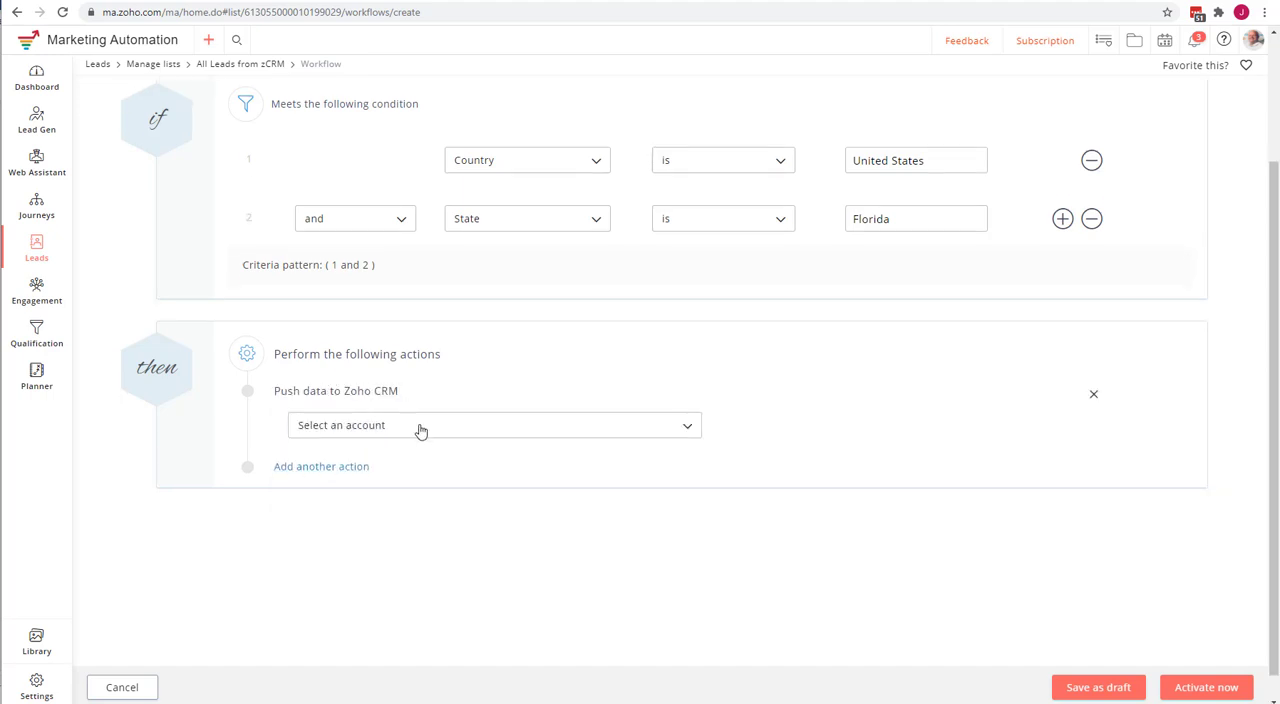
pyautogui.click(420, 427)
pyautogui.click(375, 452)
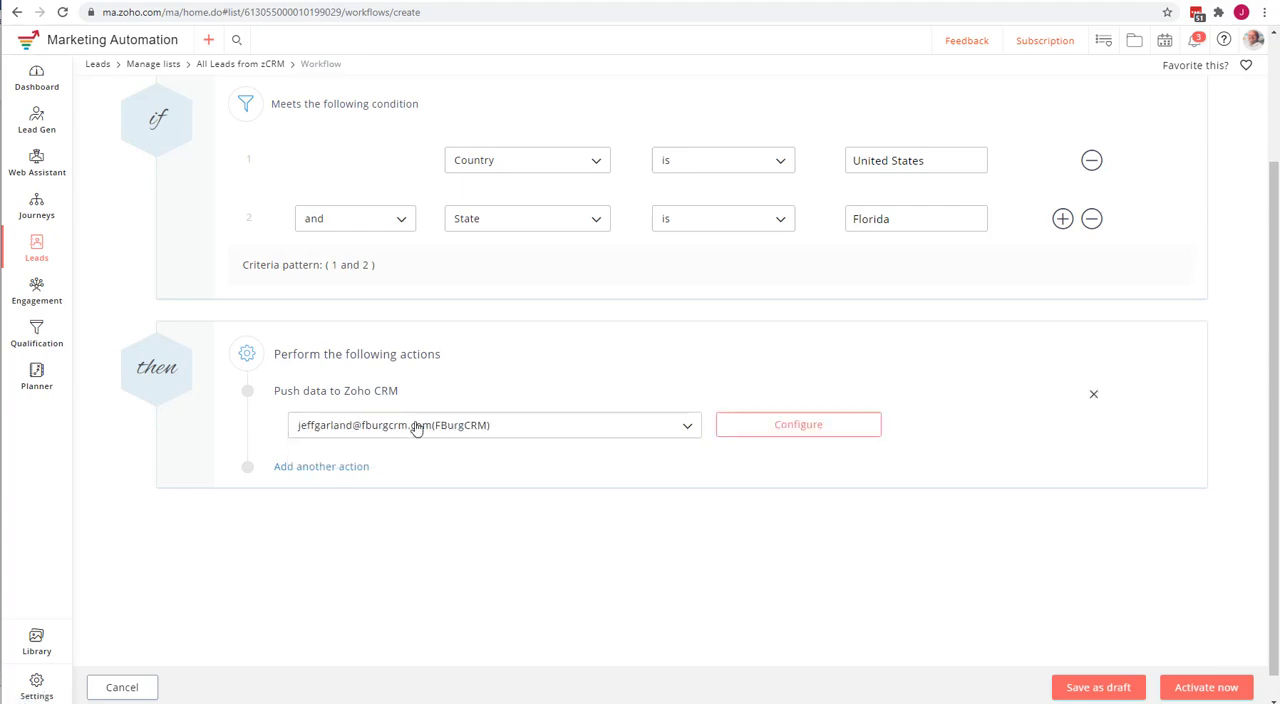
# Configure the CRM push for the Leads module with "Update existing leads only." and proceed to the field mapping.
pyautogui.click(778, 427)
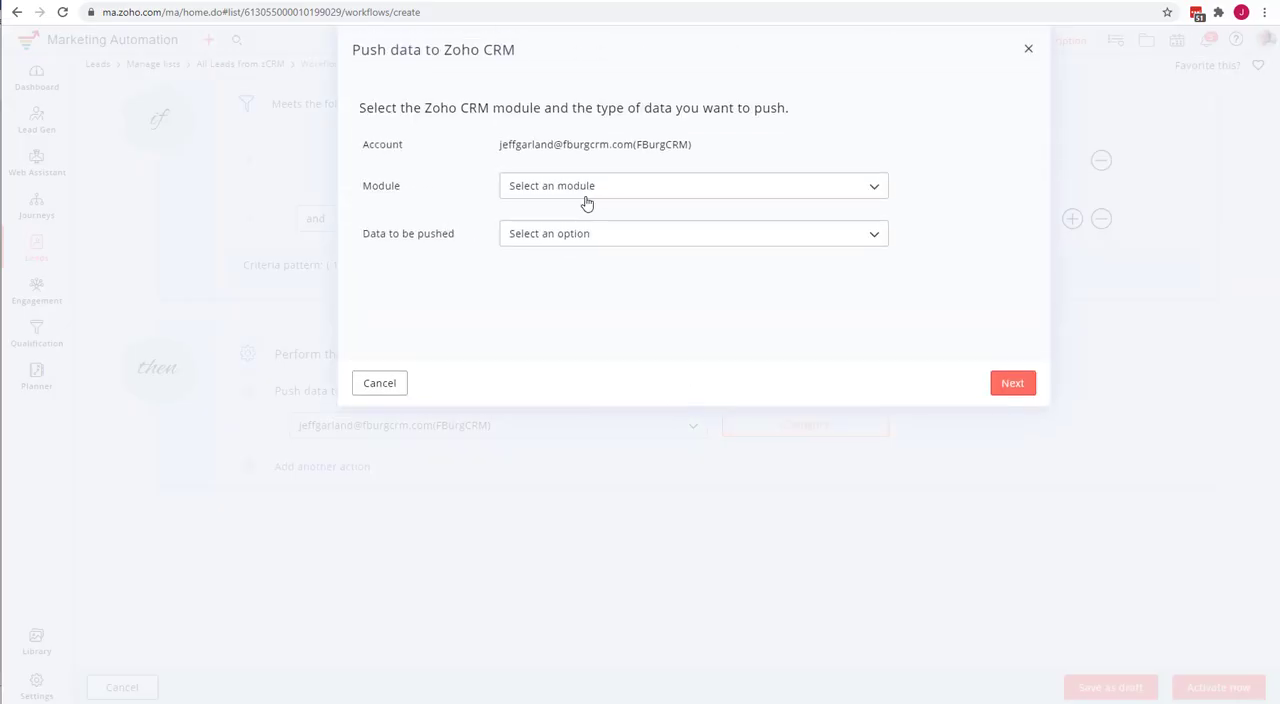
pyautogui.click(587, 195)
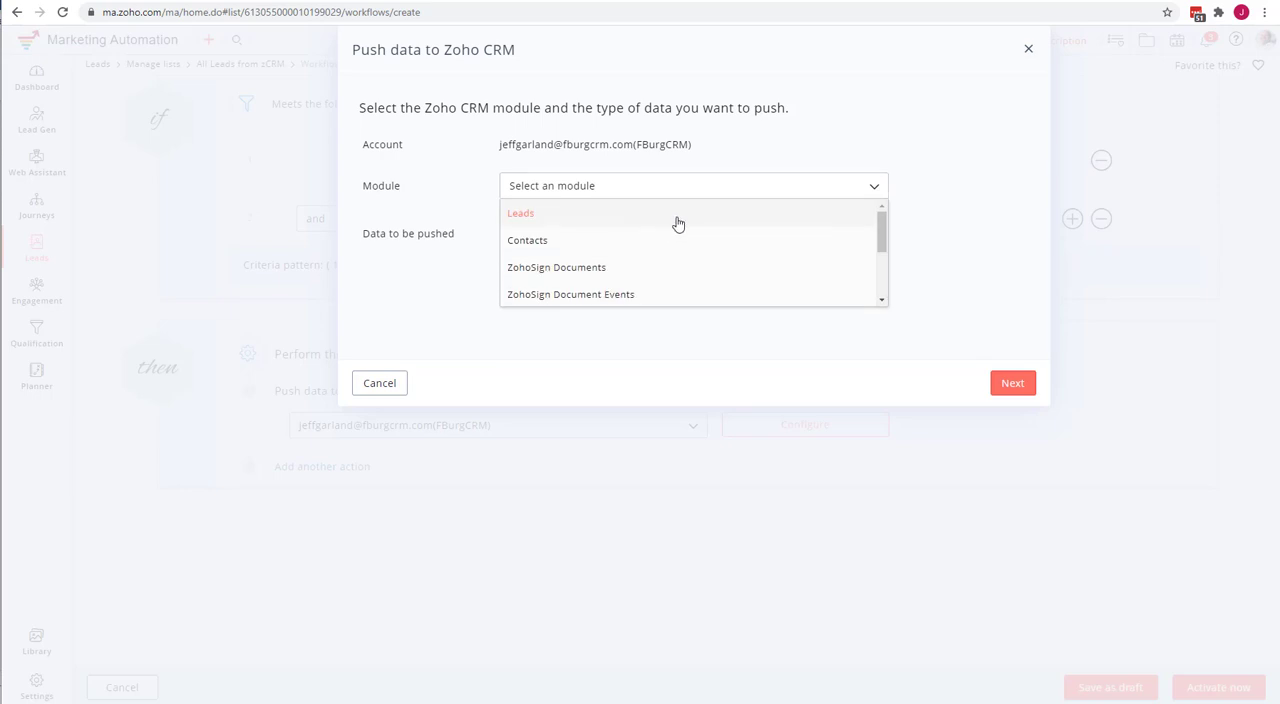
pyautogui.click(556, 221)
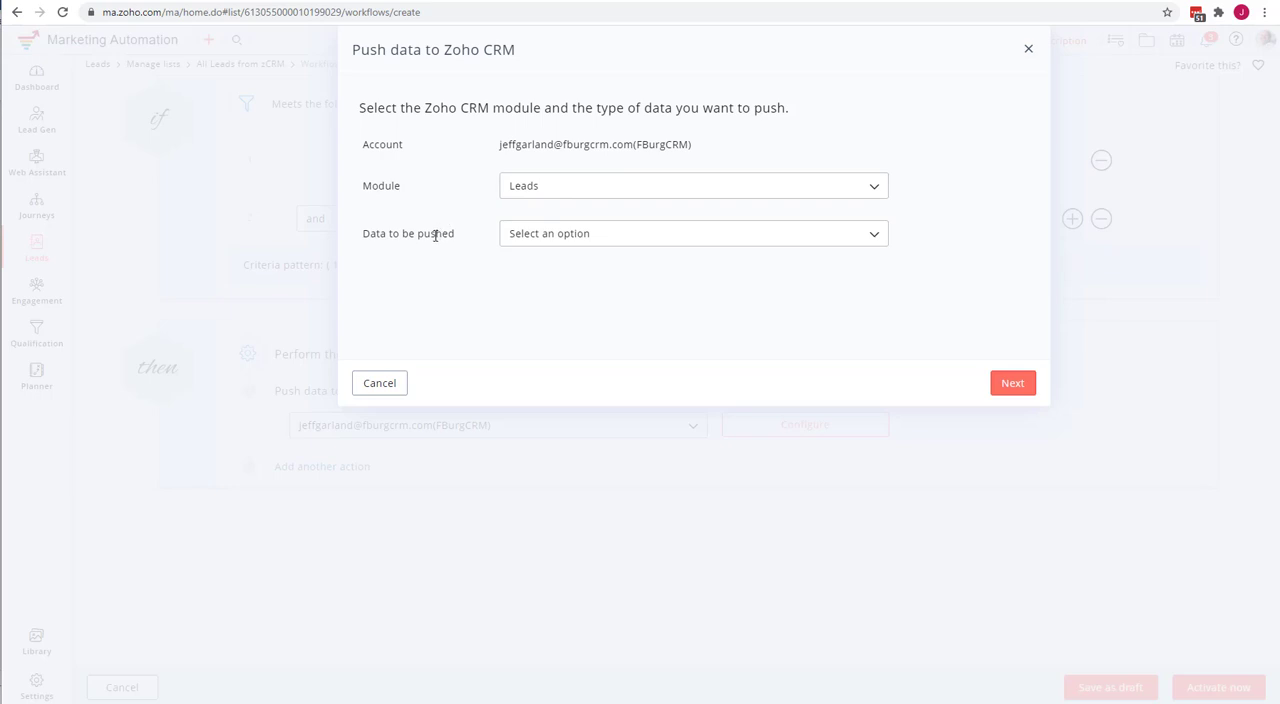
pyautogui.click(600, 238)
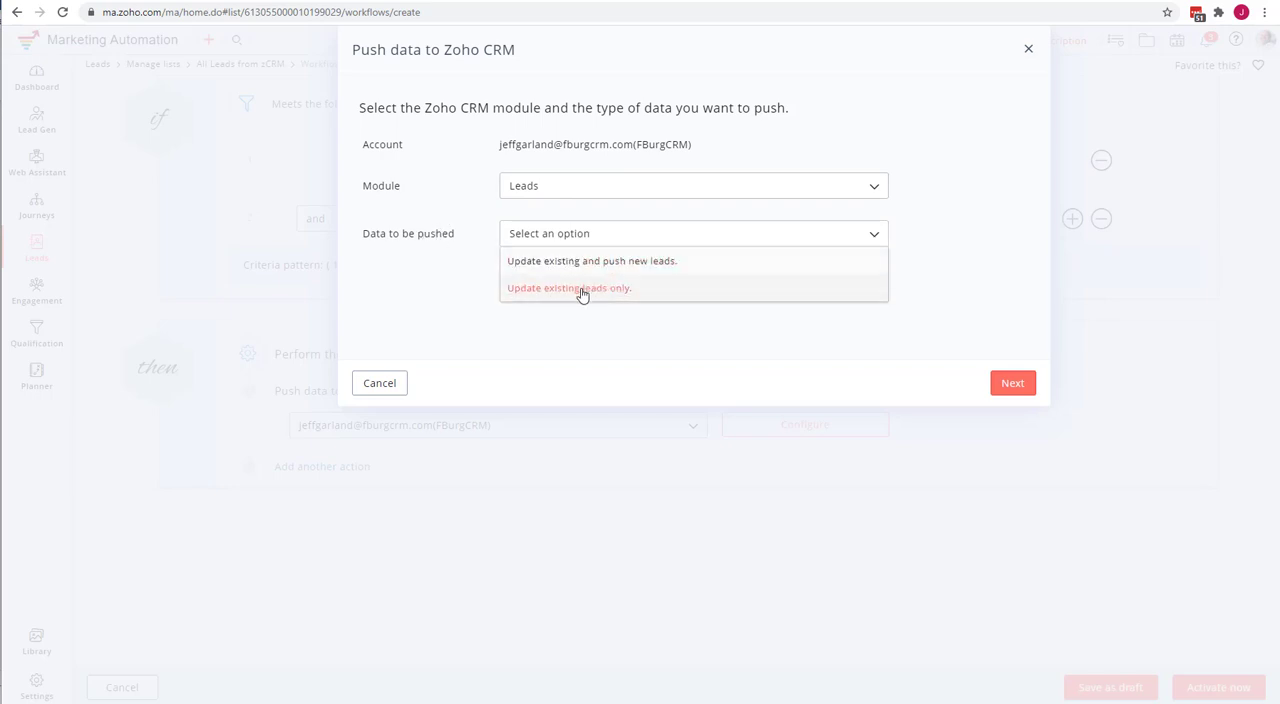
pyautogui.click(582, 291)
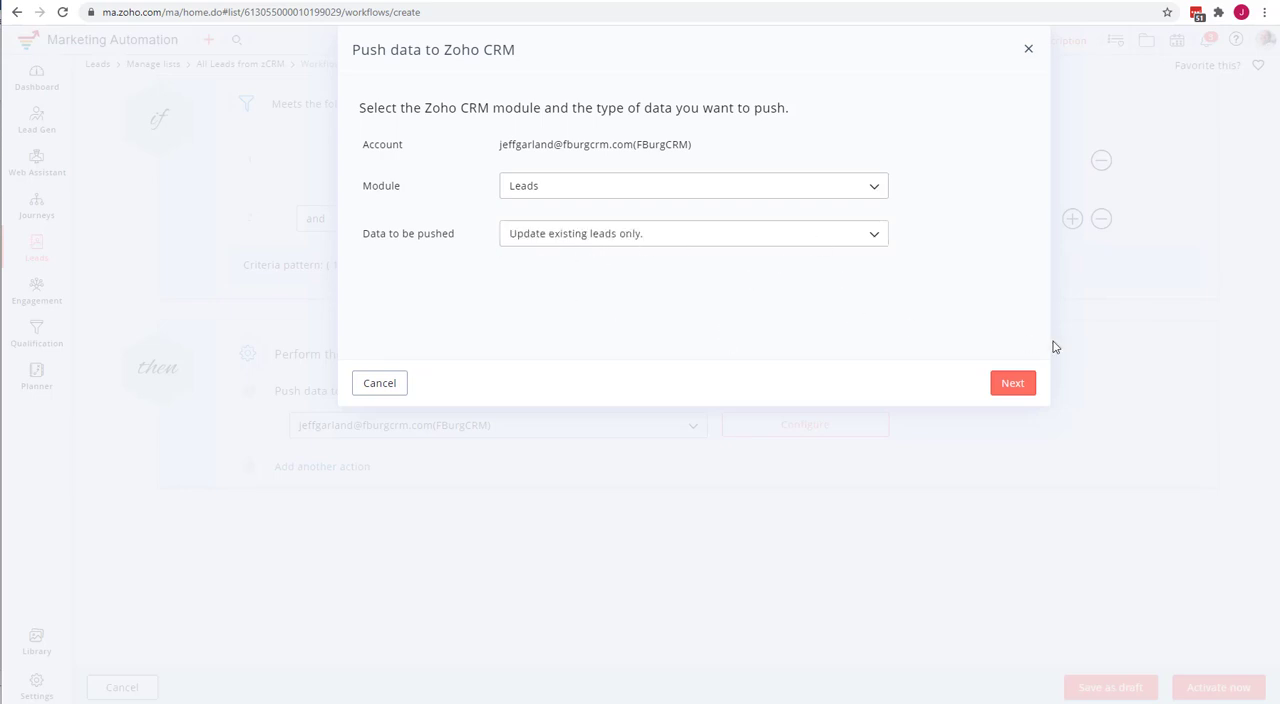
pyautogui.click(1013, 384)
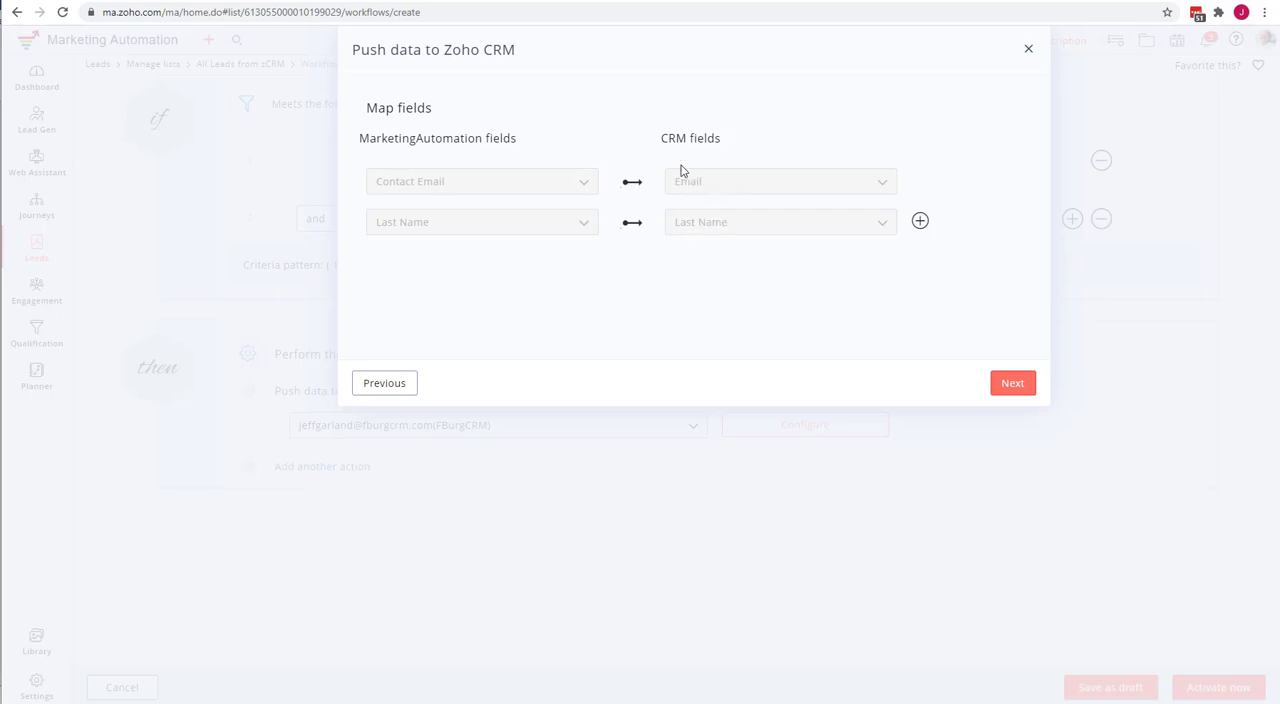
# Add a field mapping row with Persona as the MarketingAutomation field.
pyautogui.click(920, 222)
pyautogui.click(507, 278)
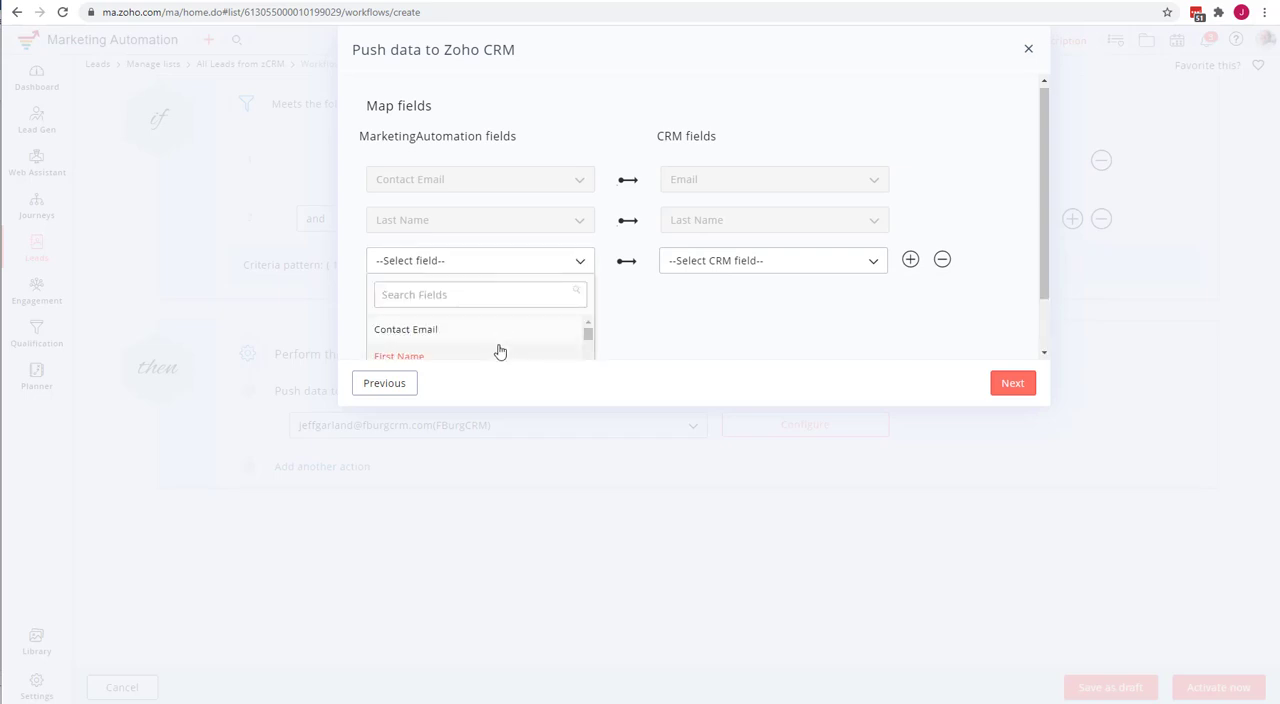
pyautogui.scroll(-1, 664, 332)
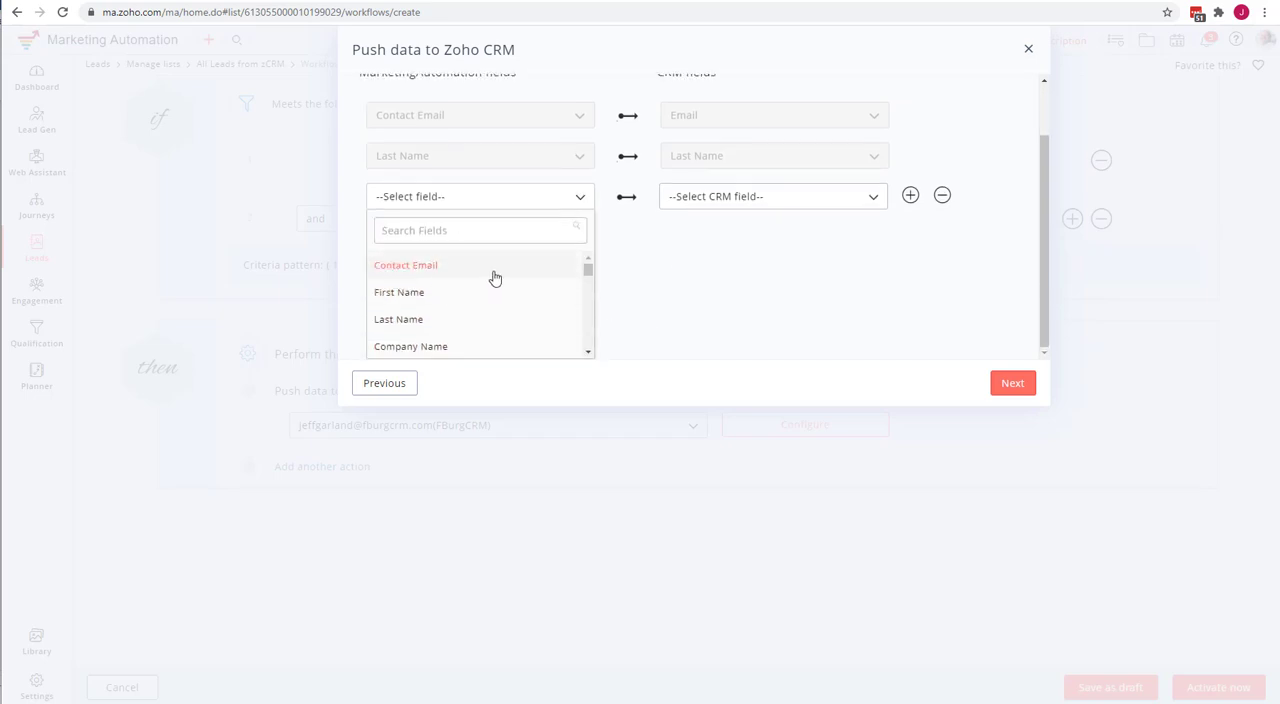
pyautogui.scroll(-1, 494, 278)
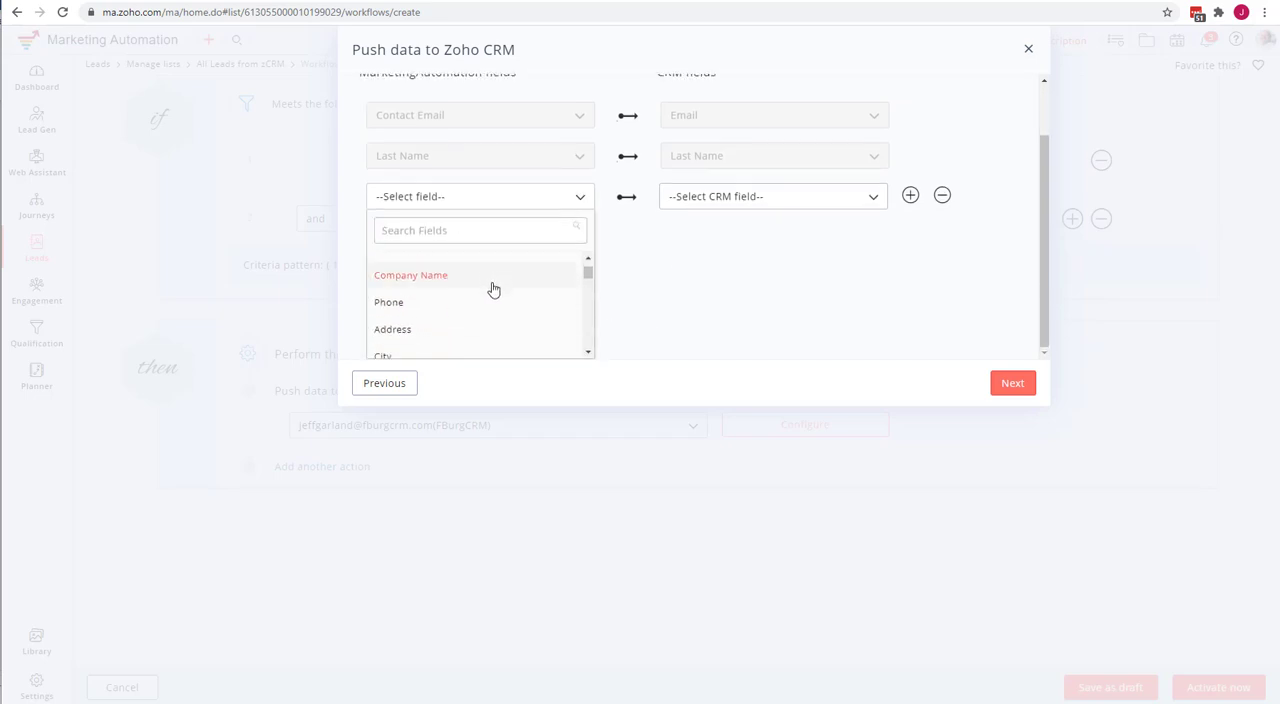
pyautogui.scroll(-2, 493, 289)
pyautogui.click(475, 230)
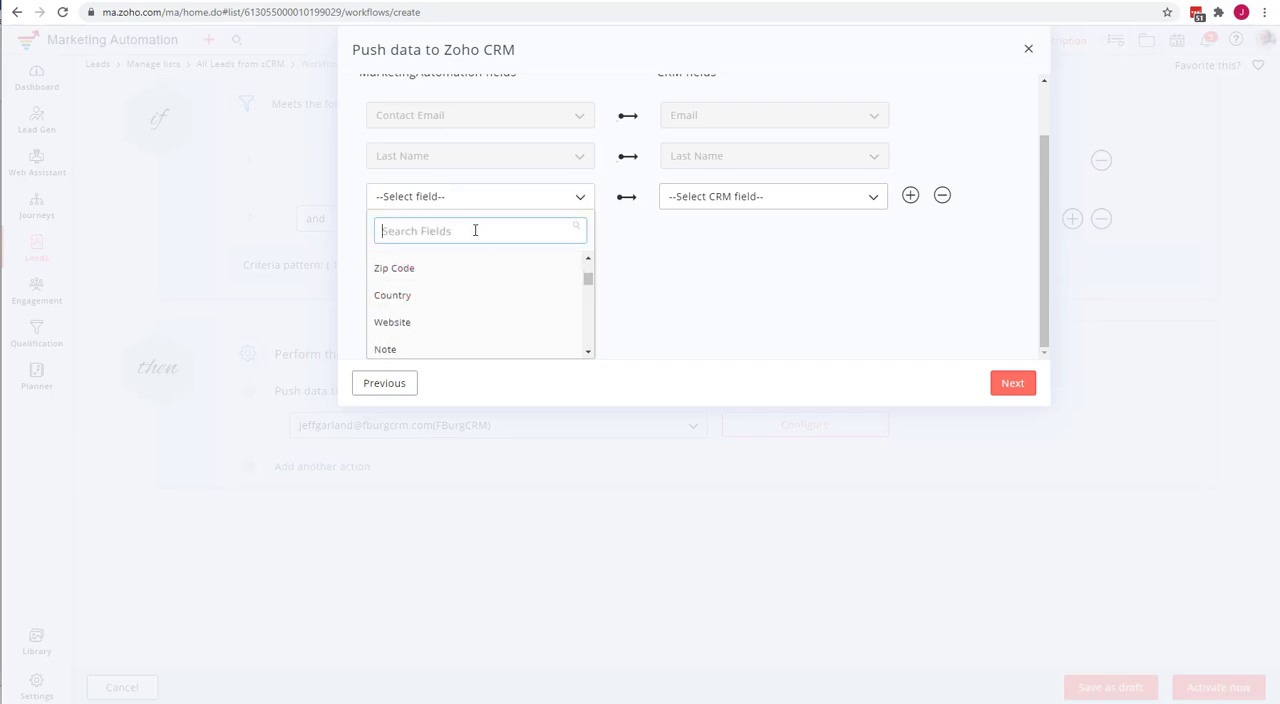
pyautogui.write('per')
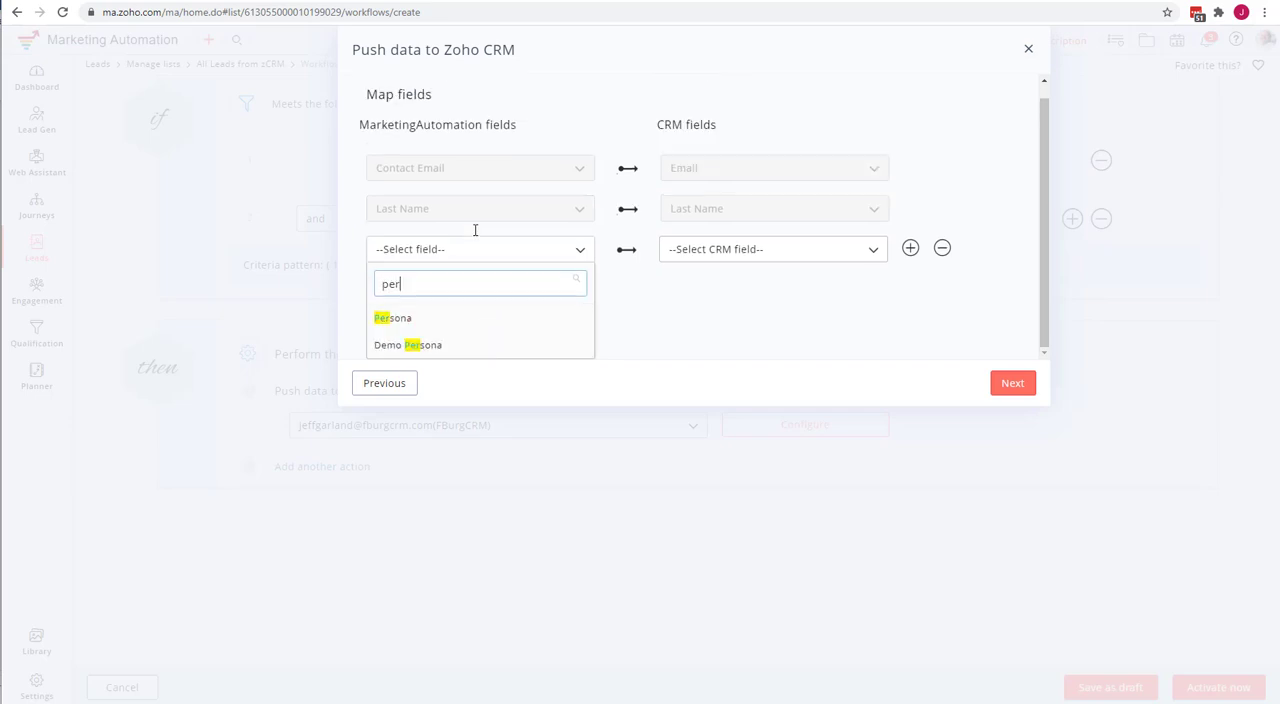
pyautogui.click(433, 320)
# Map the Persona row to the CRM's Persona field and close the push configuration without completing it.
pyautogui.click(742, 260)
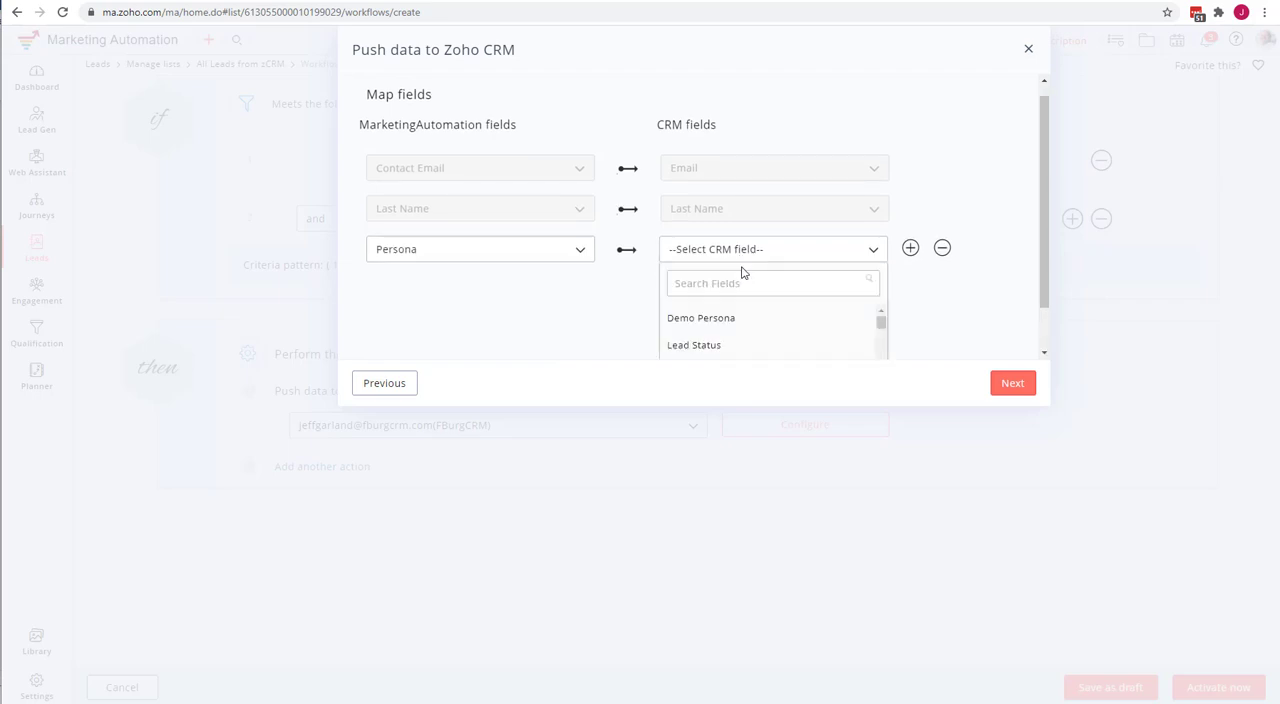
pyautogui.scroll(-3, 834, 321)
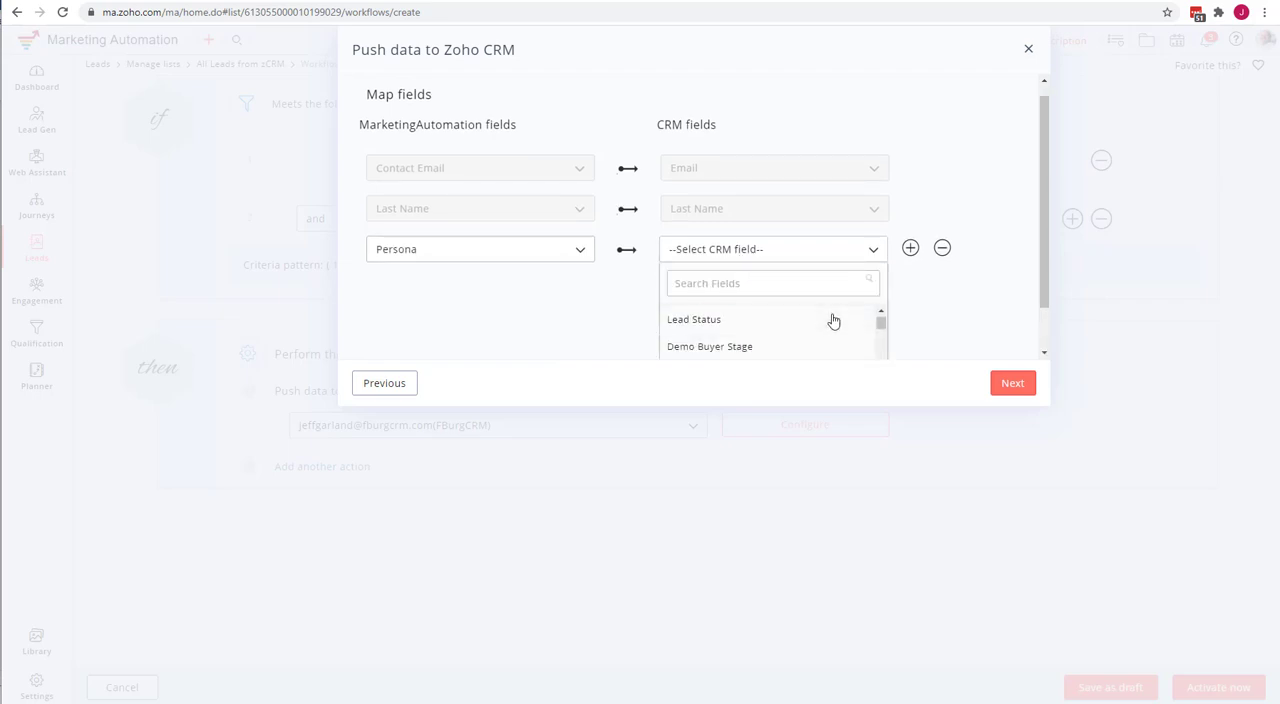
pyautogui.click(560, 310)
pyautogui.click(695, 254)
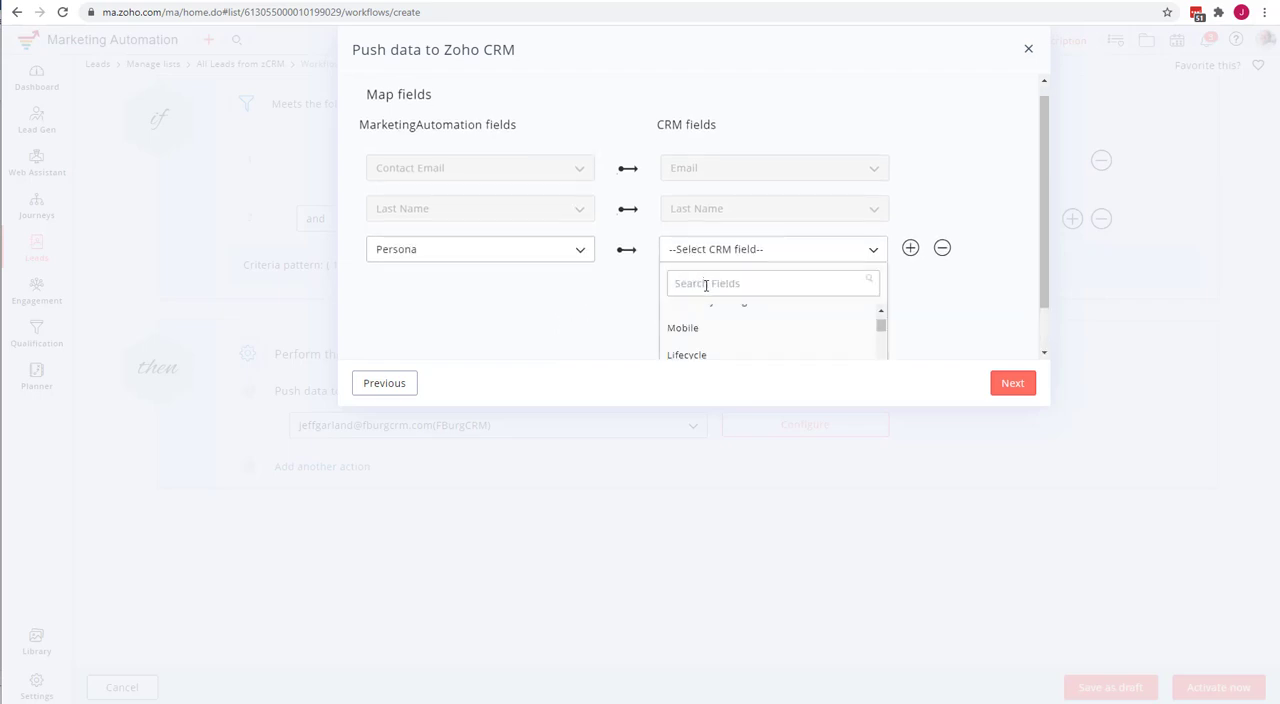
pyautogui.scroll(3, 705, 320)
pyautogui.click(706, 284)
pyautogui.write('p')
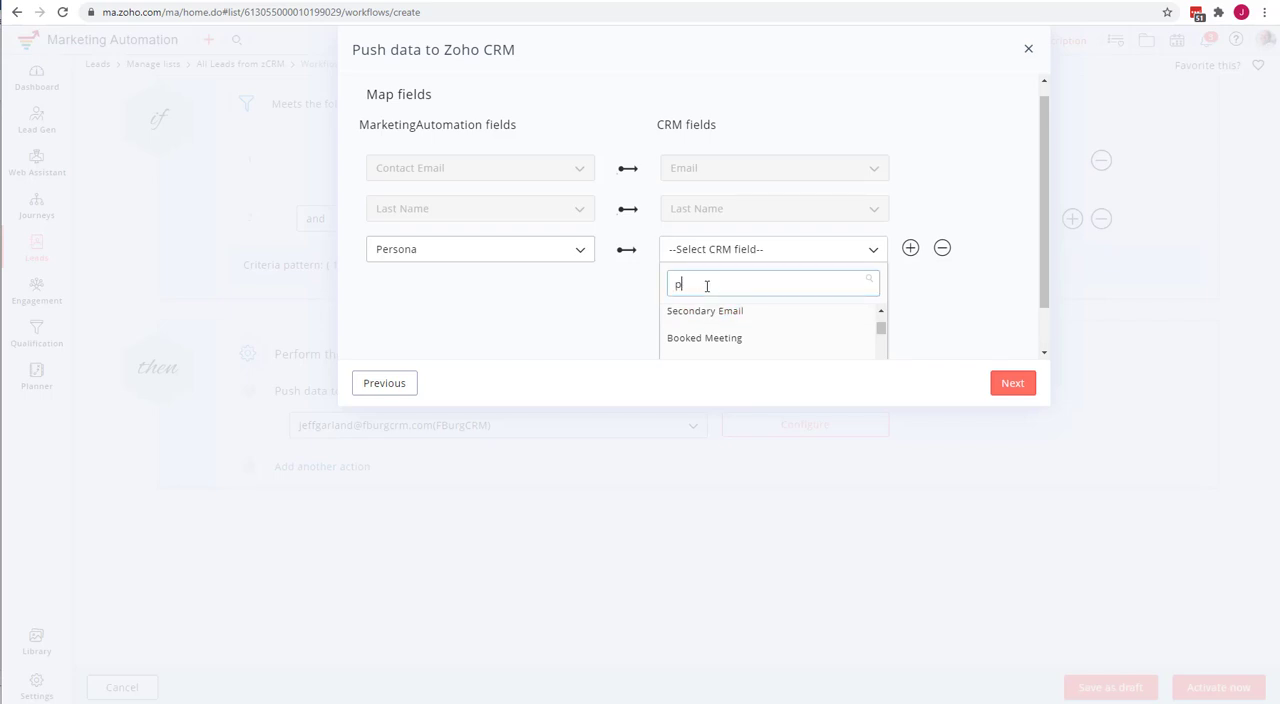
pyautogui.write('er')
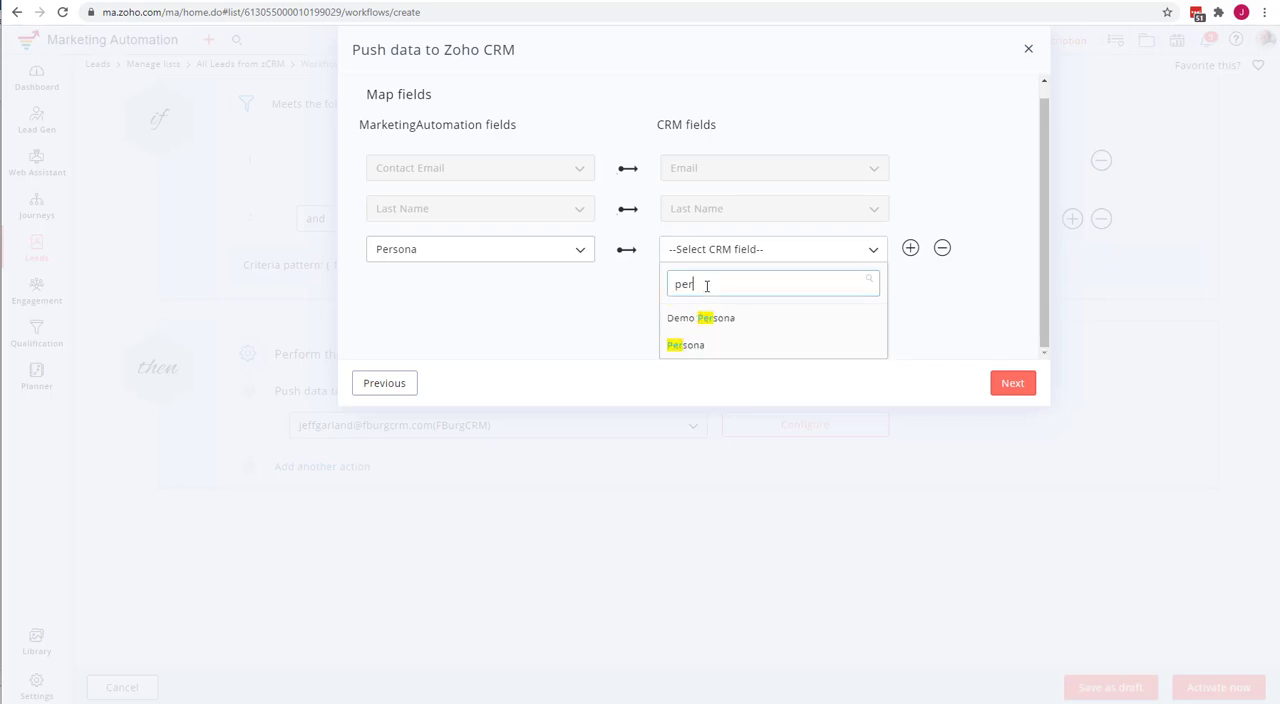
pyautogui.click(705, 345)
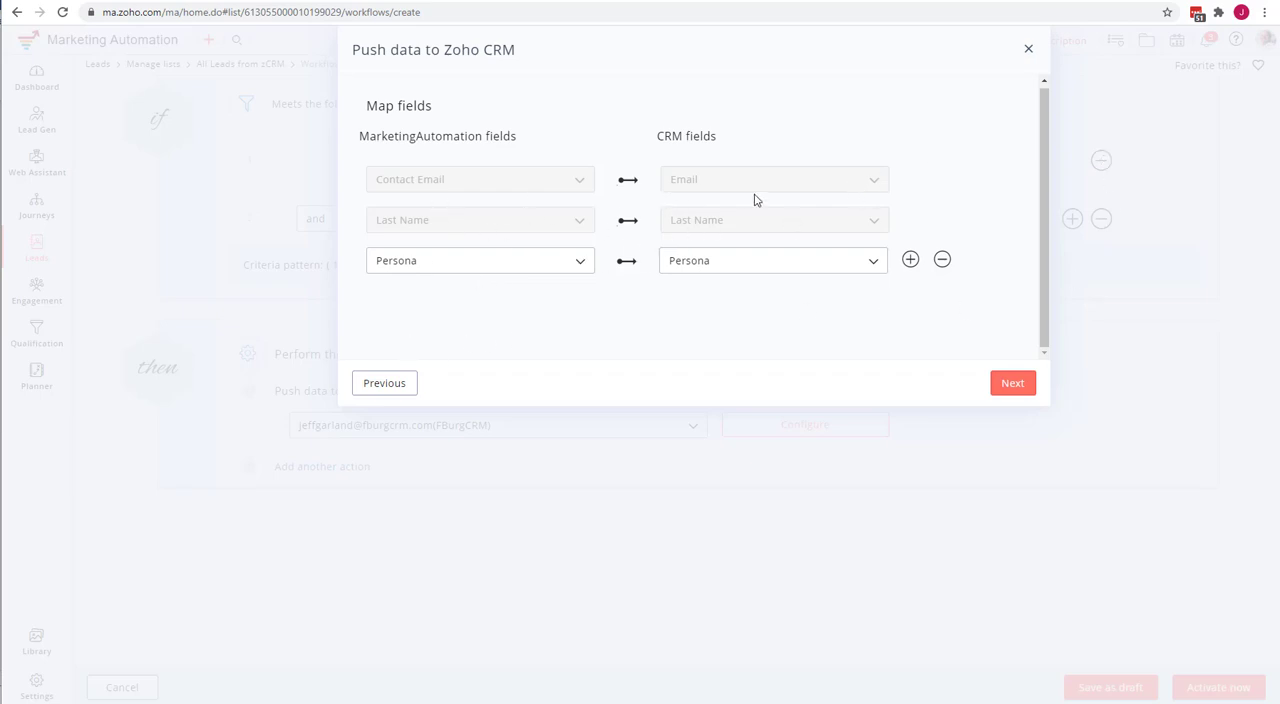
pyautogui.click(1029, 51)
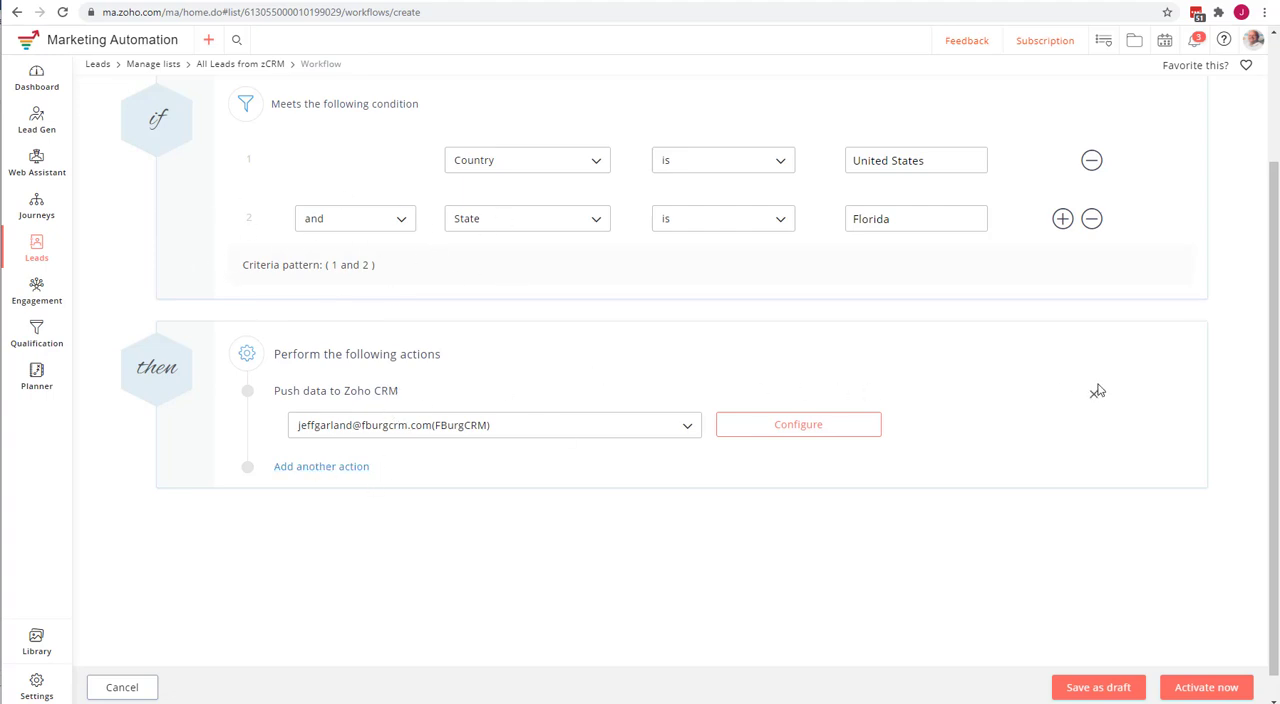
# Try a second action row, discard it, and remove the "Push data to Zoho CRM" action.
pyautogui.click(300, 470)
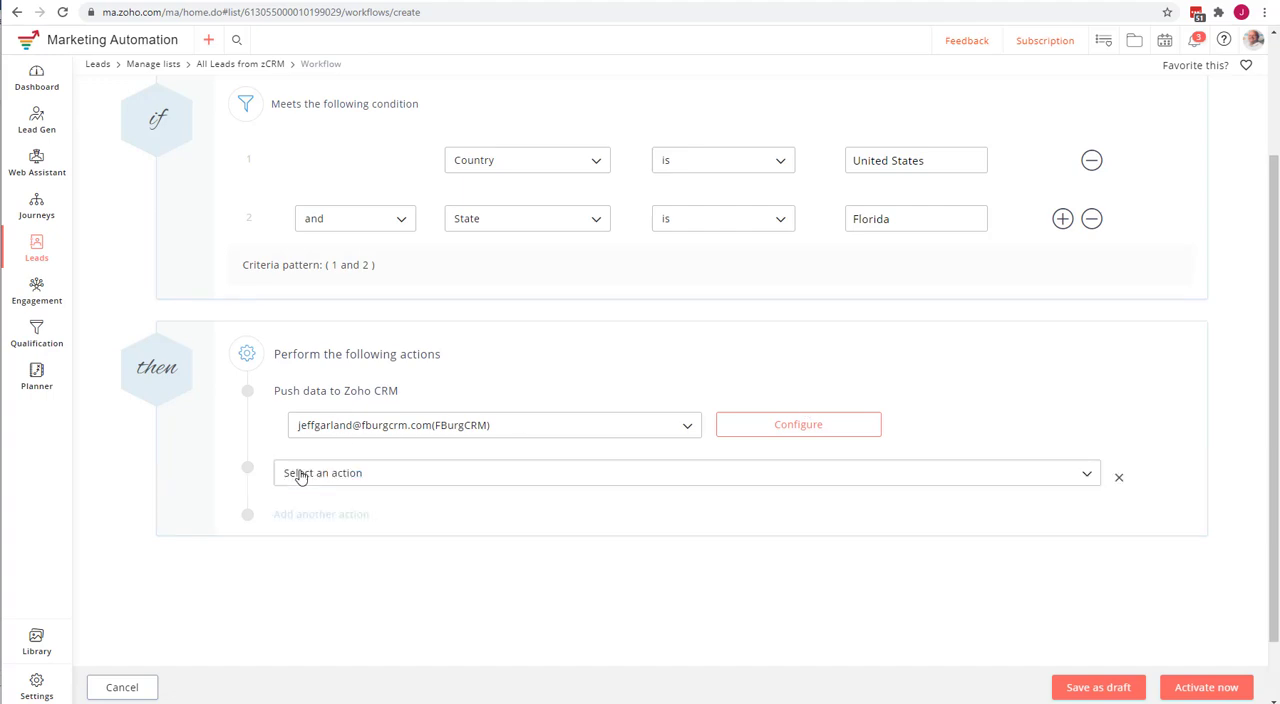
pyautogui.click(378, 478)
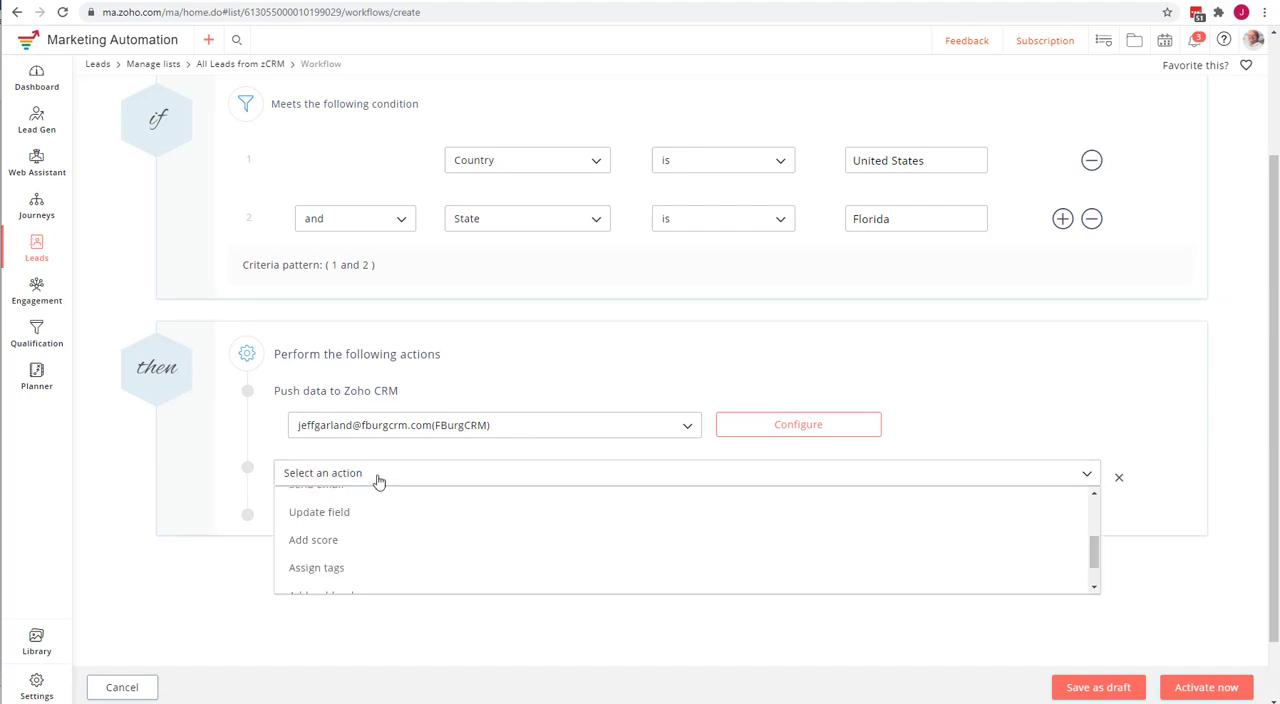
pyautogui.scroll(-3, 400, 508)
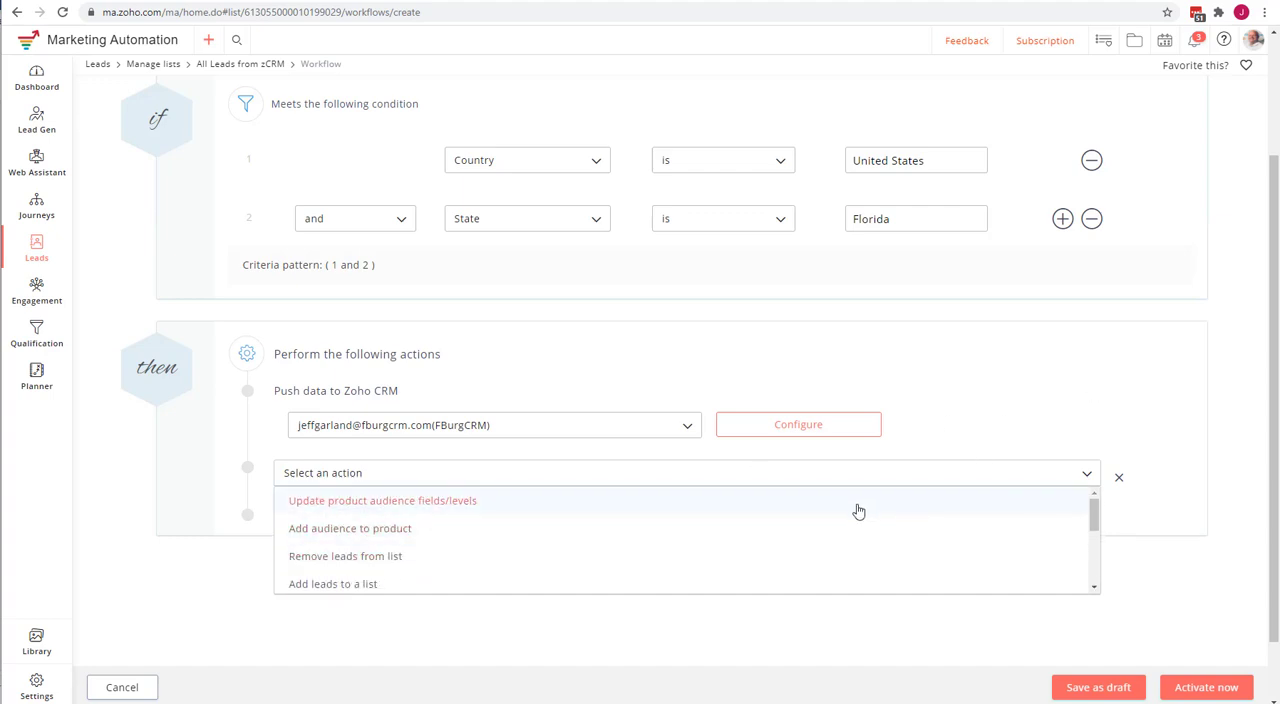
pyautogui.click(1118, 478)
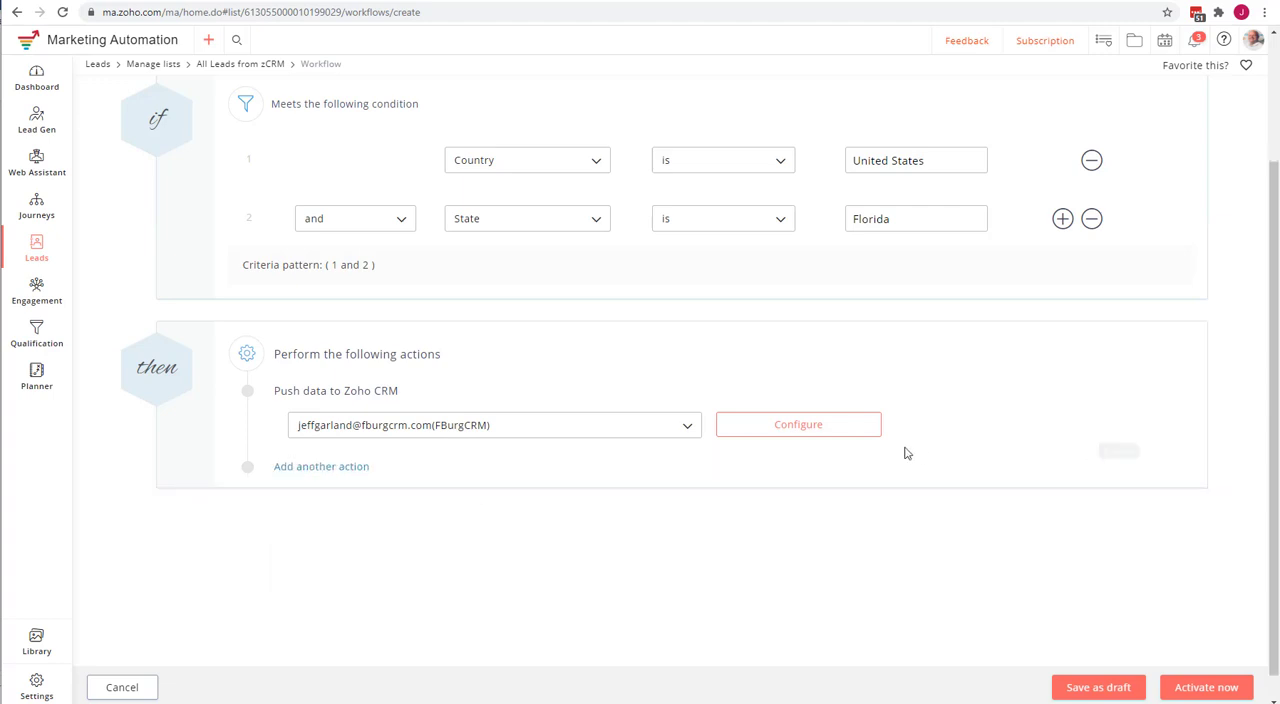
pyautogui.click(1093, 395)
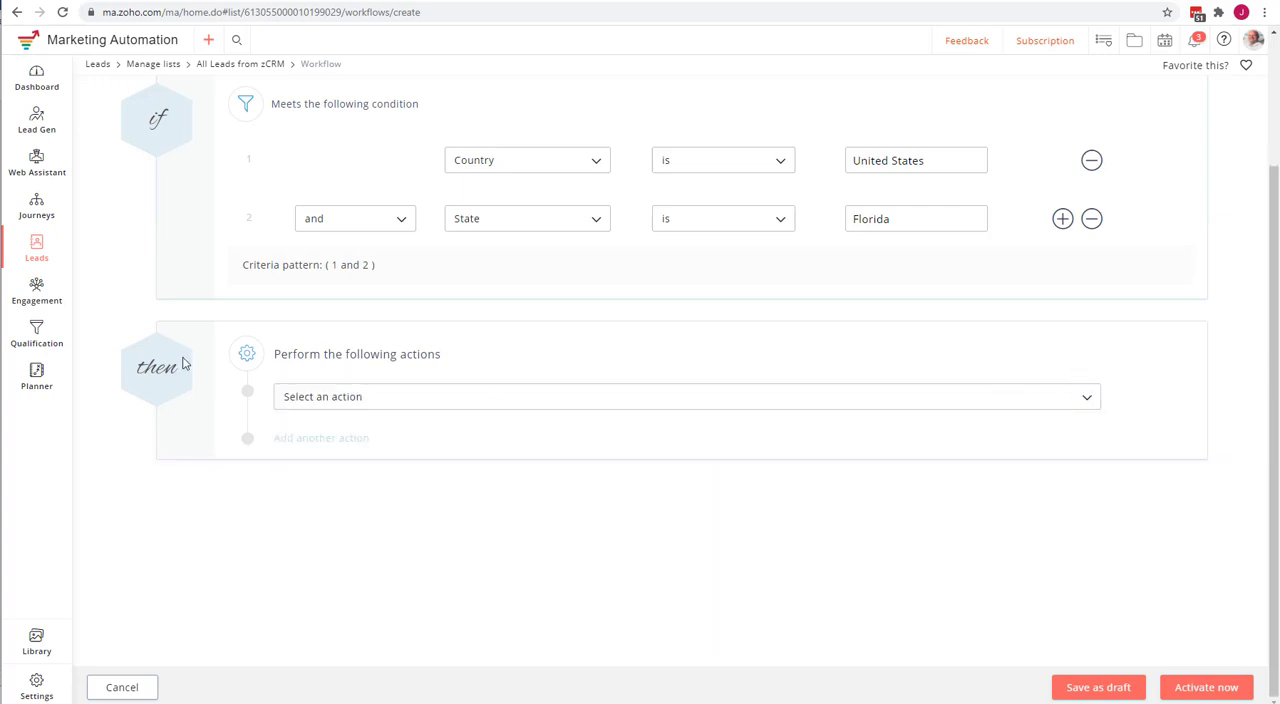
# Review the product audience and list actions offered for the workflow's "then" section.
pyautogui.click(336, 397)
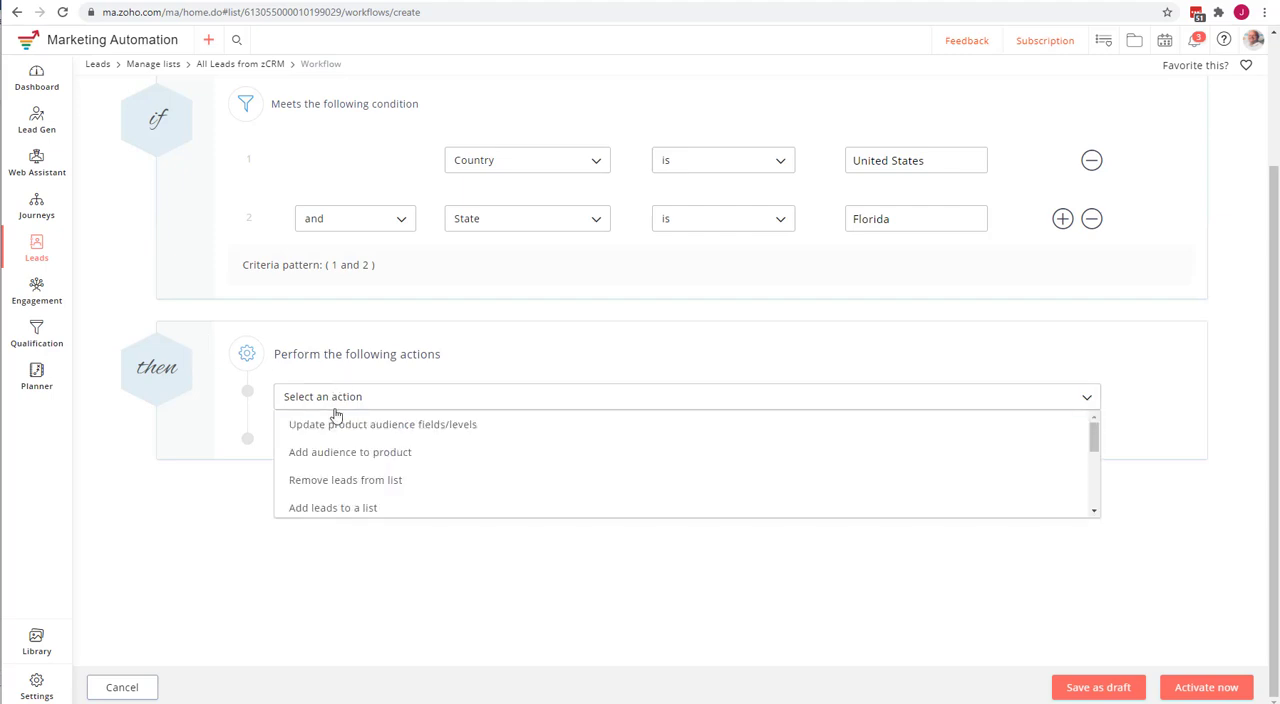
pyautogui.scroll(2, 394, 432)
pyautogui.scroll(-1, 417, 553)
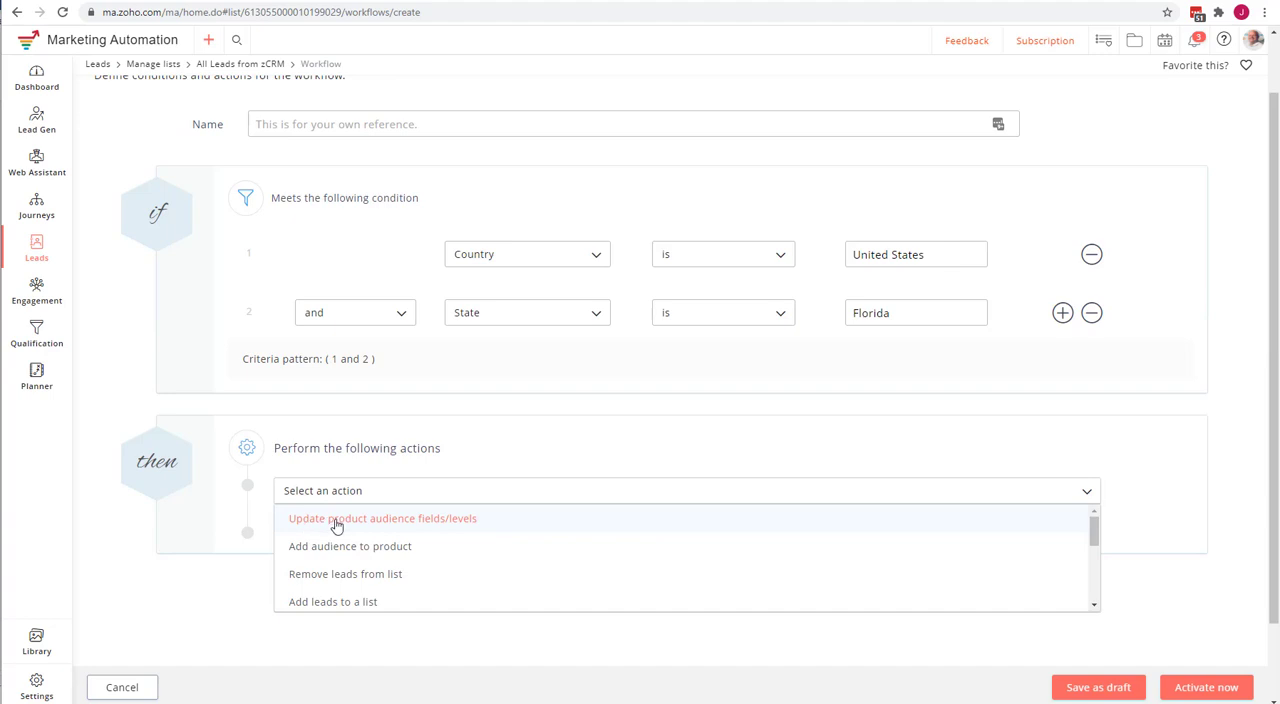
pyautogui.click(87, 541)
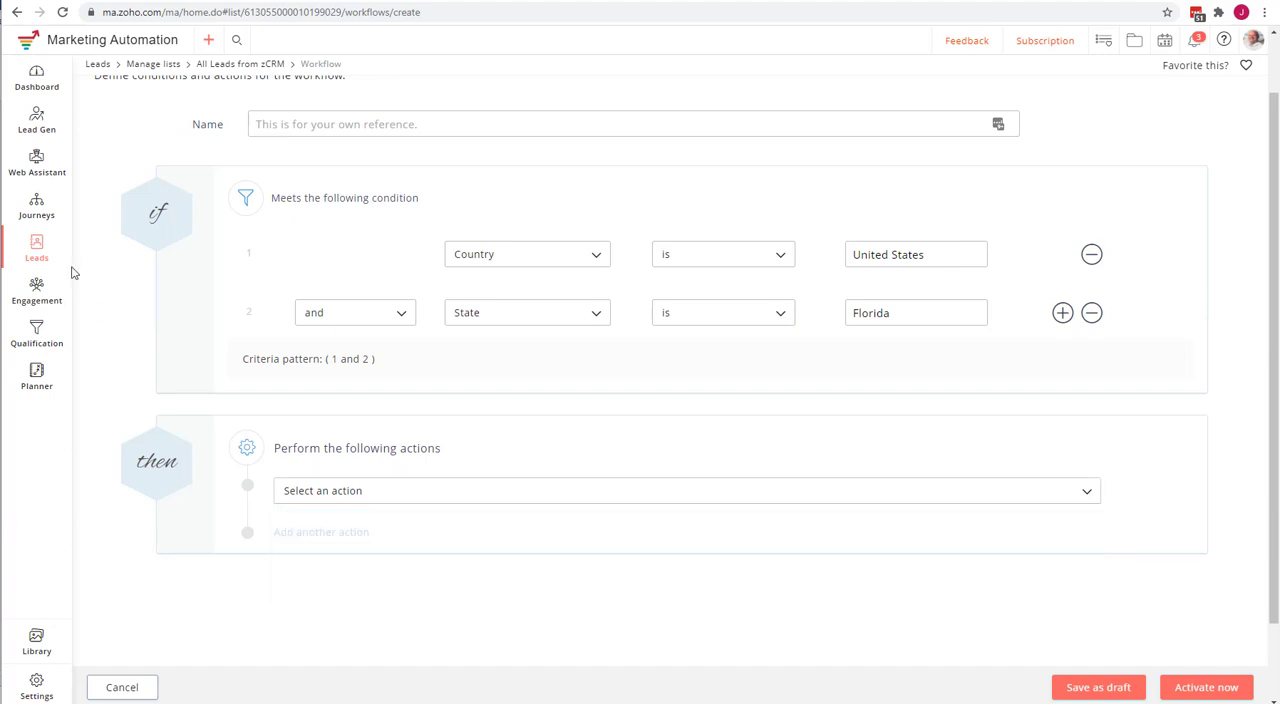
# Examine the lead and customer levels in Product level management and return to the workflow being created.
pyautogui.moveTo(37, 256)
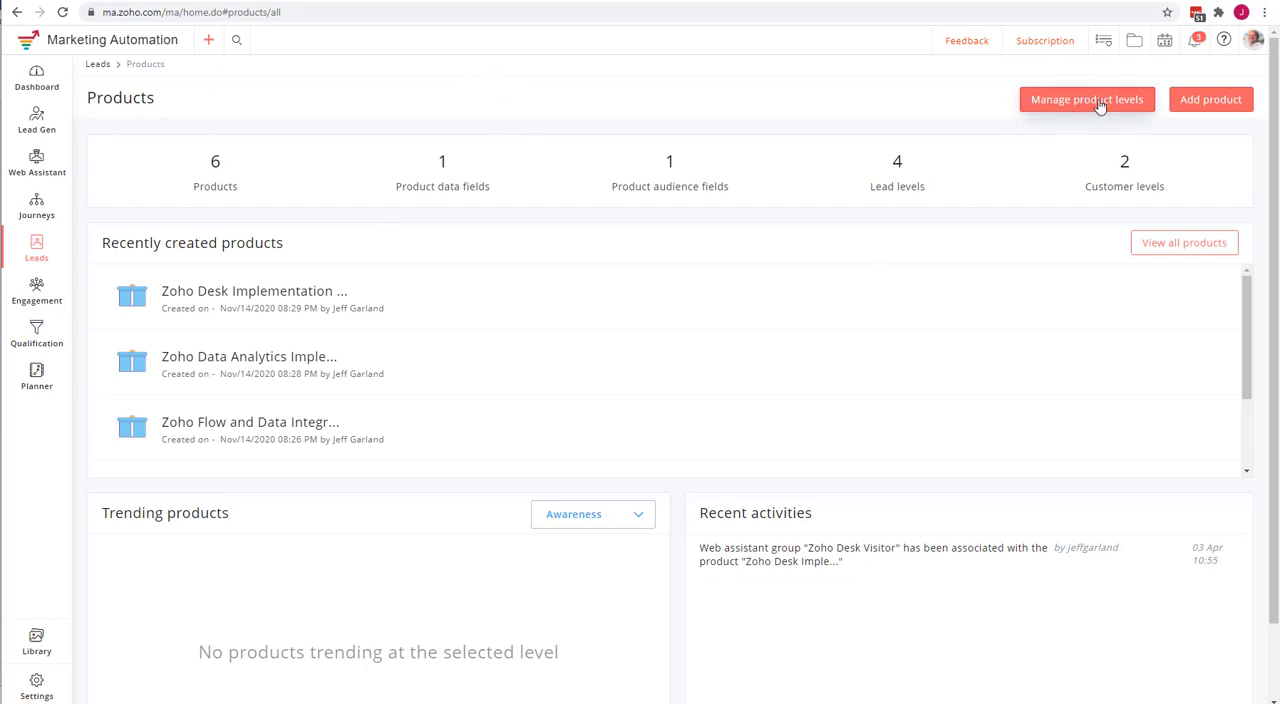
pyautogui.click(1058, 108)
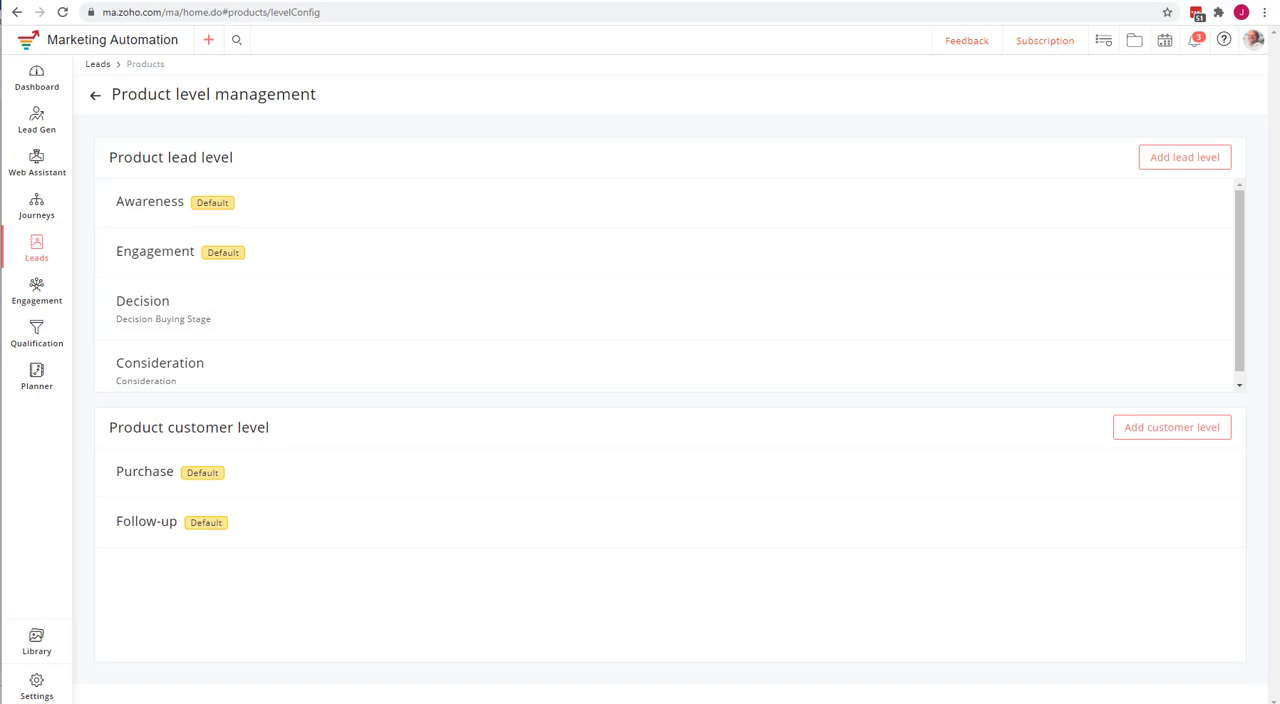
pyautogui.click(101, 0)
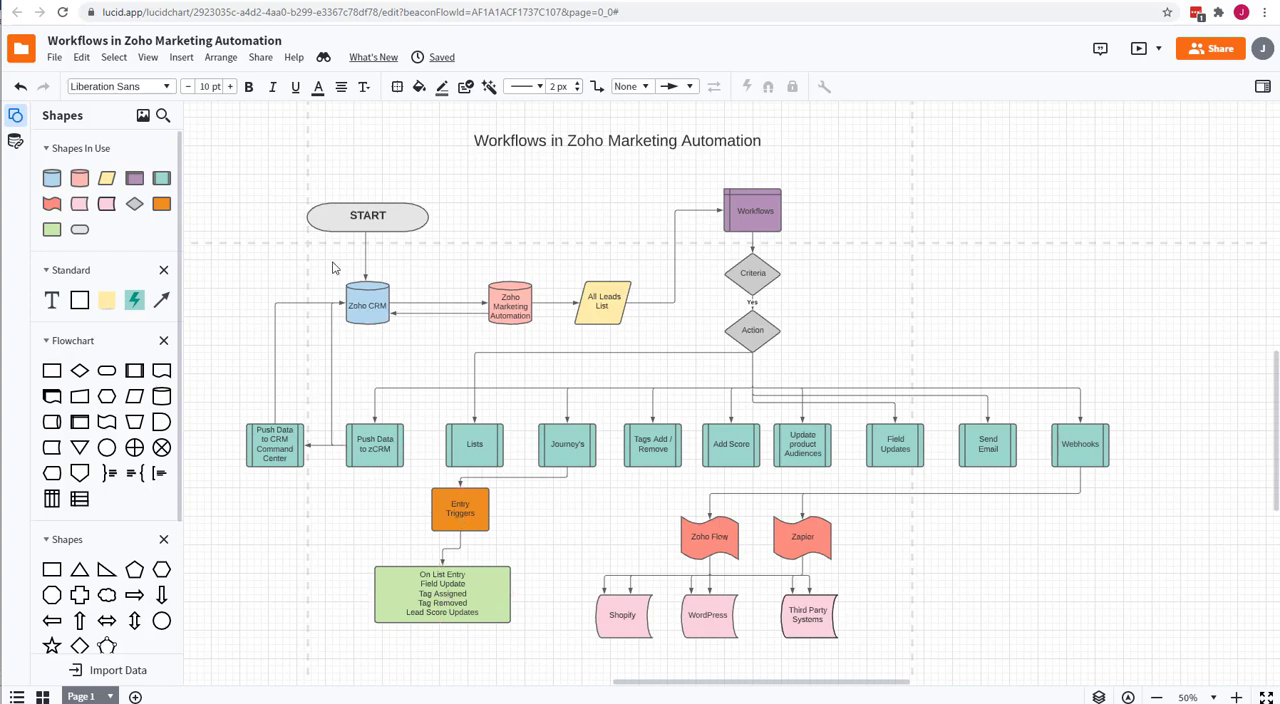
pyautogui.click(310, 0)
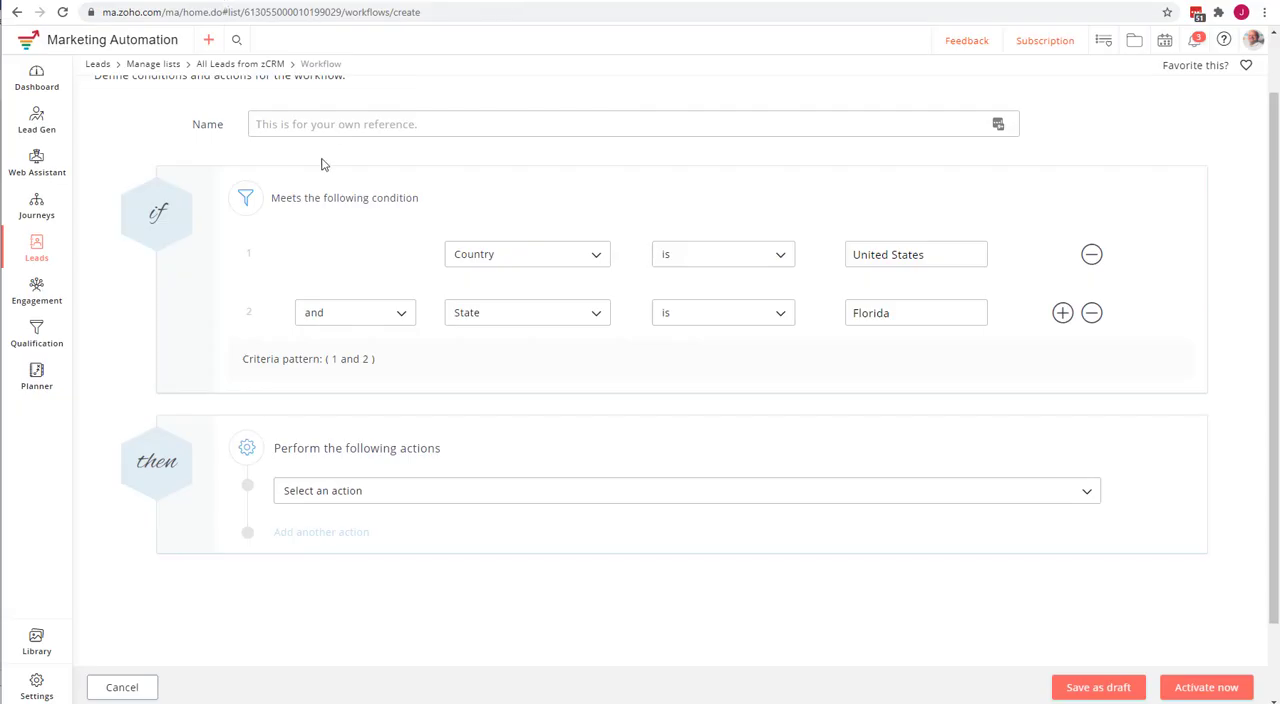
# Examine the Awareness lead level in Product level management and return to the actions offered for the list workflow.
pyautogui.click(680, 0)
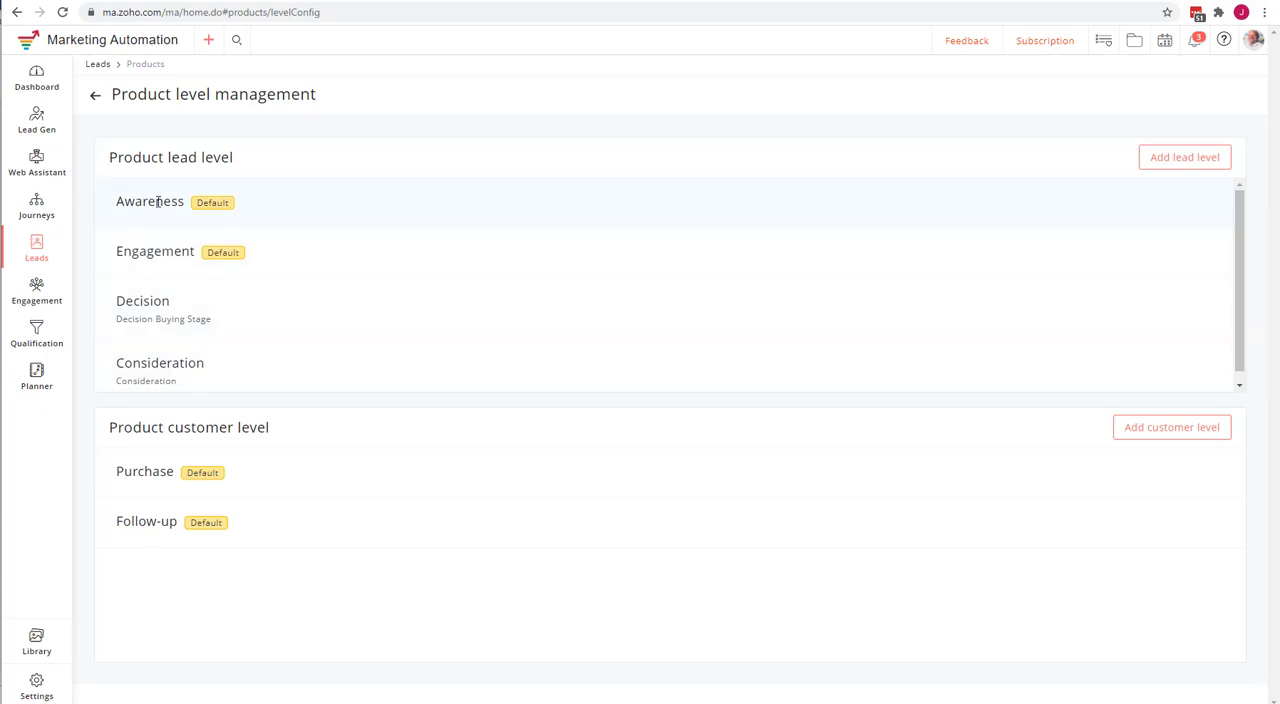
pyautogui.moveTo(183, 201); pyautogui.dragTo(117, 200)
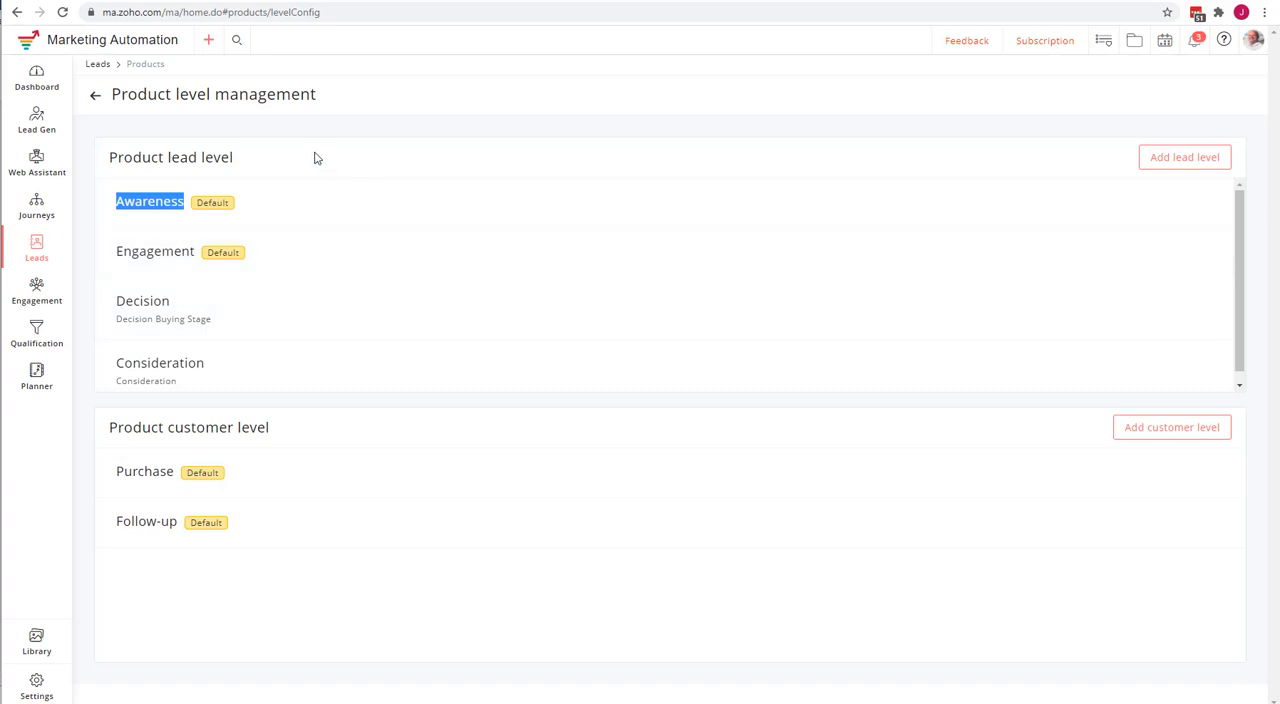
pyautogui.click(424, 2)
pyautogui.click(240, 2)
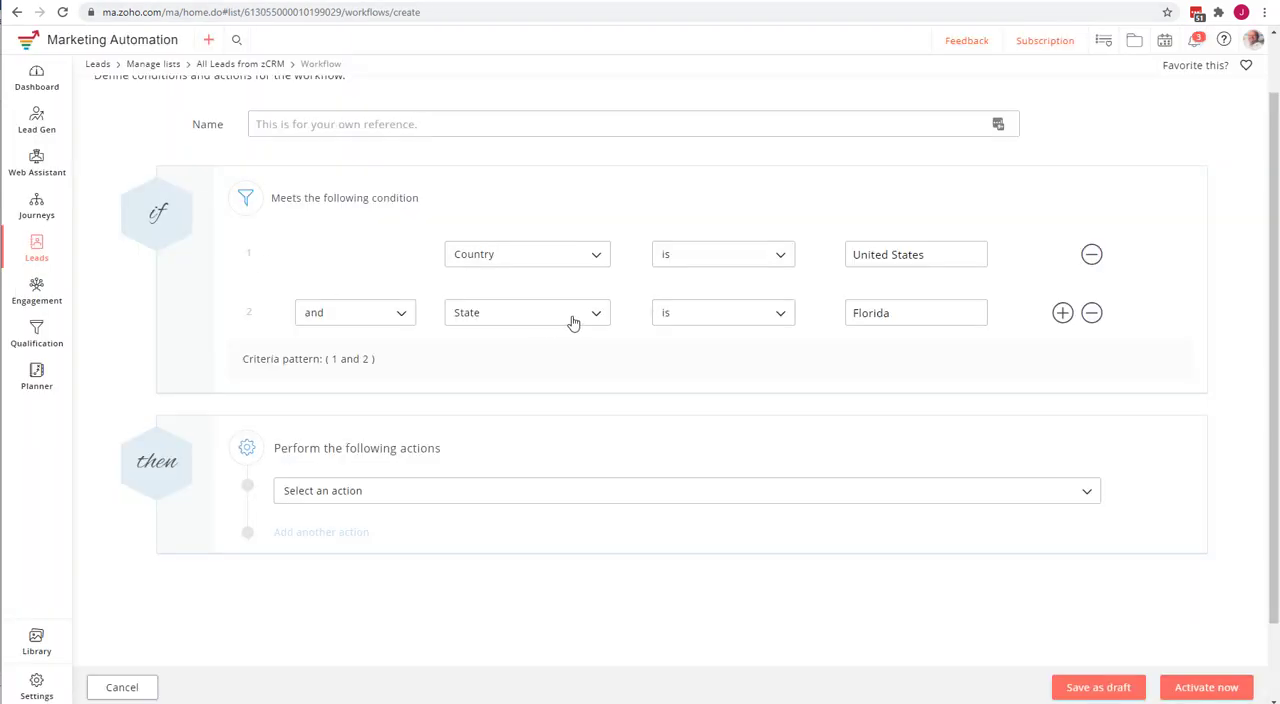
pyautogui.click(353, 495)
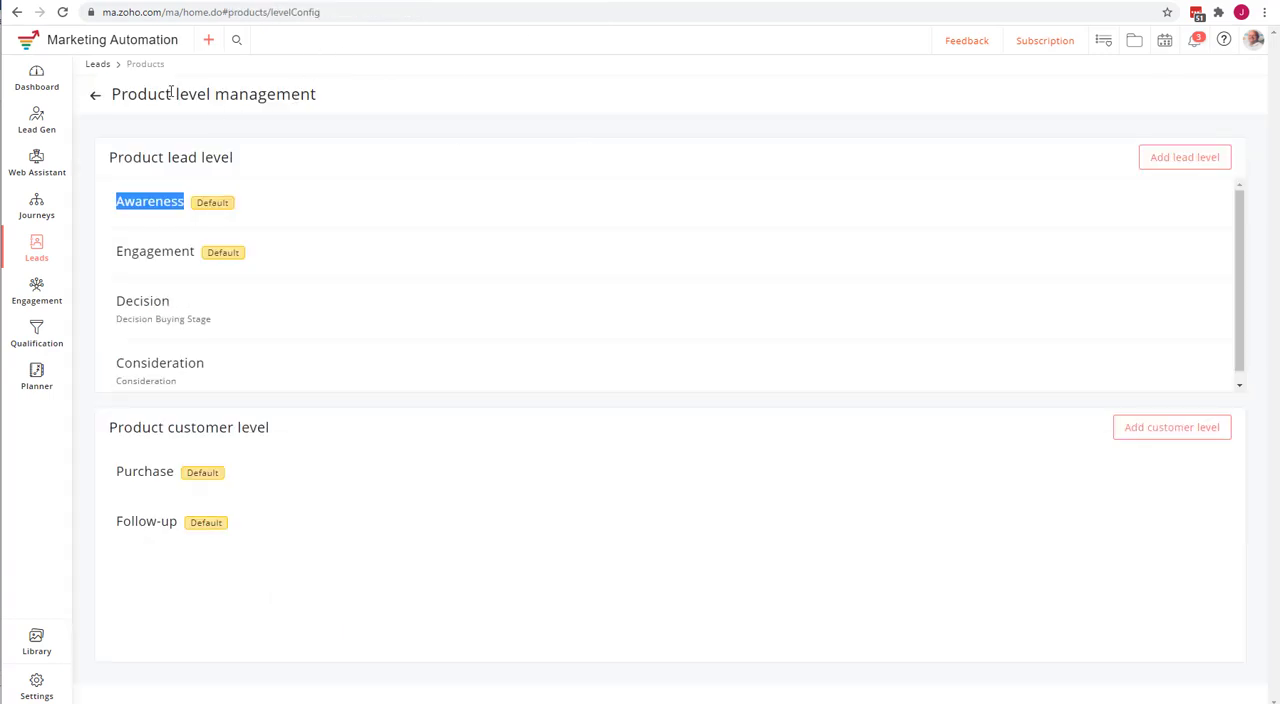
# View the Zoho Desk Implementation product's workflows and its New Workflow form, and go back to the product without saving.
pyautogui.click(95, 95)
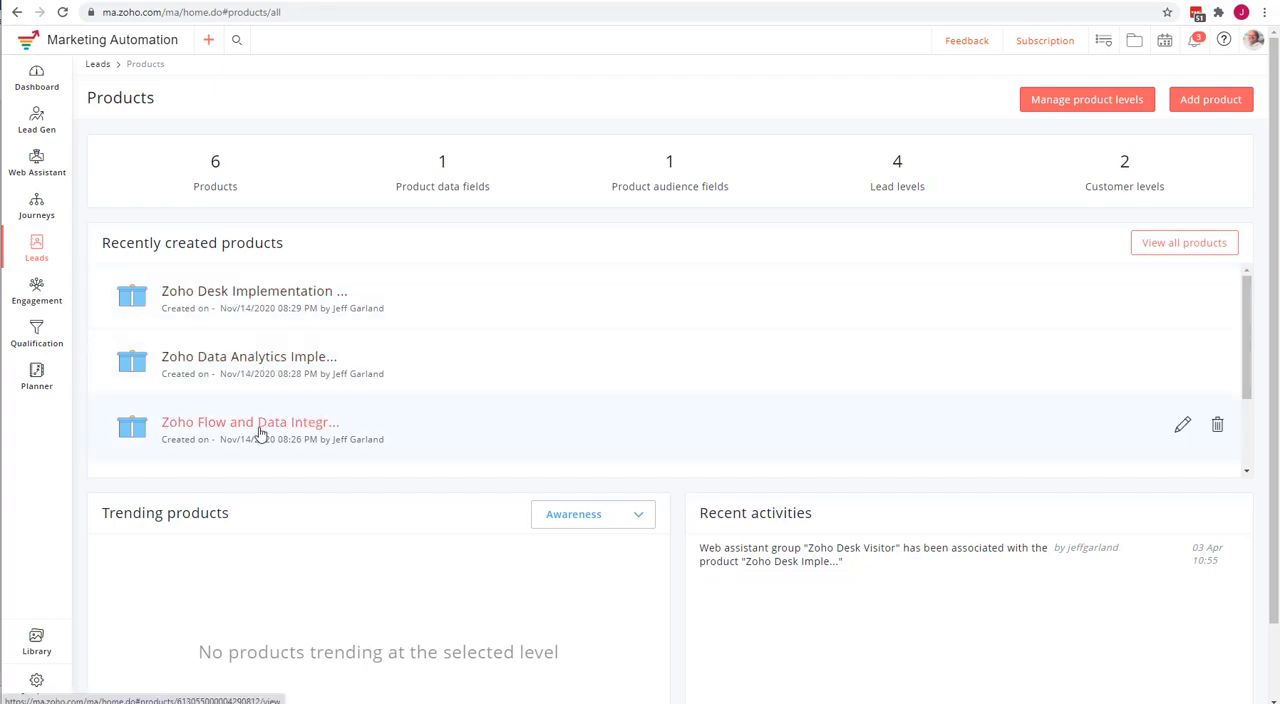
pyautogui.click(258, 292)
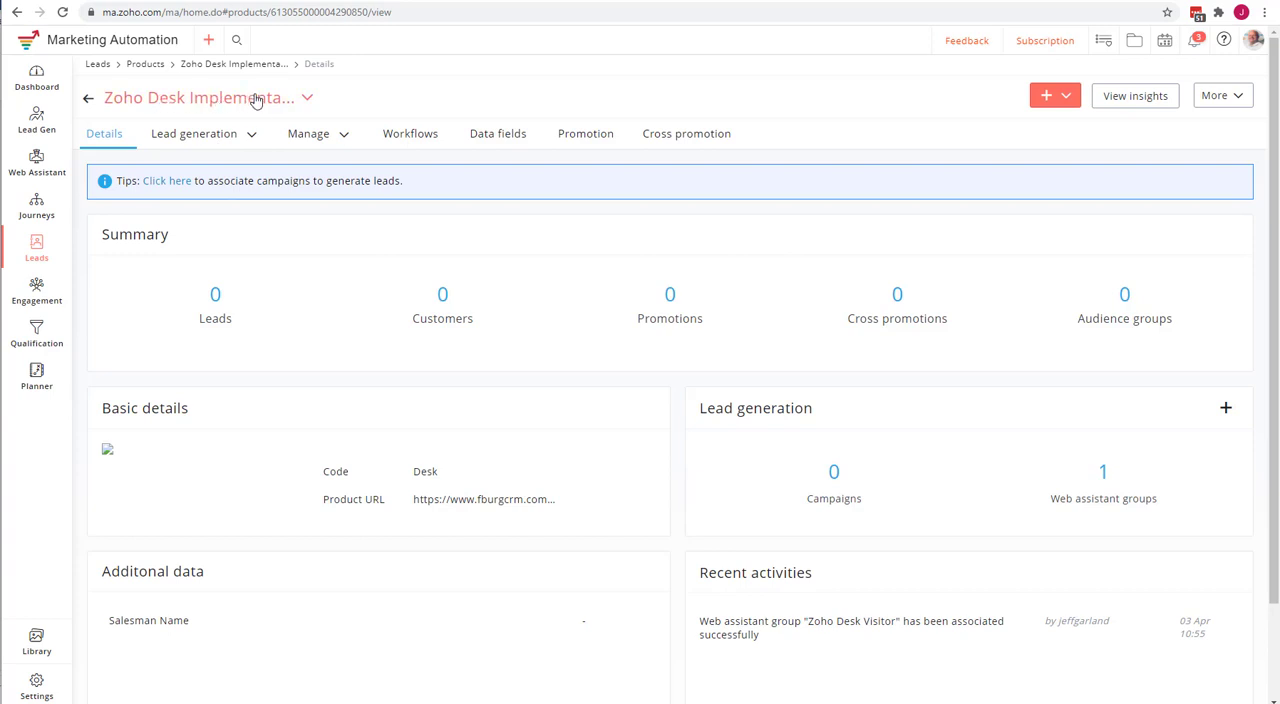
pyautogui.click(423, 135)
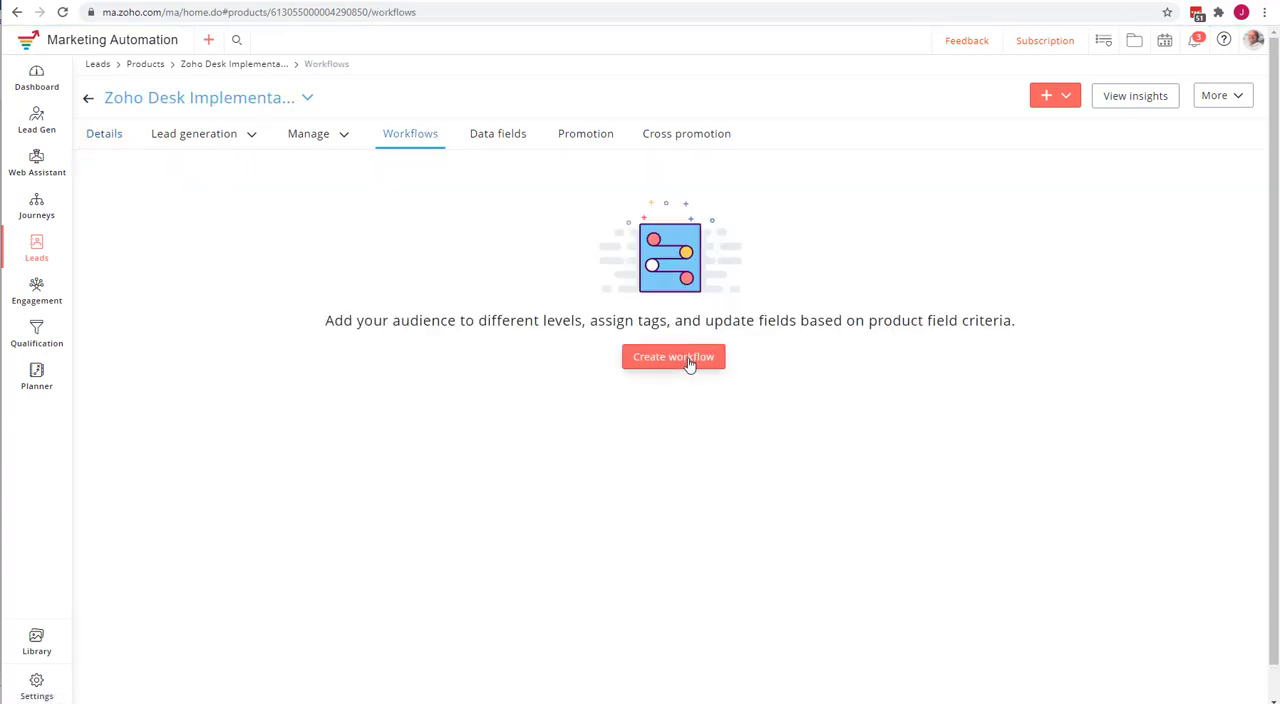
pyautogui.click(655, 358)
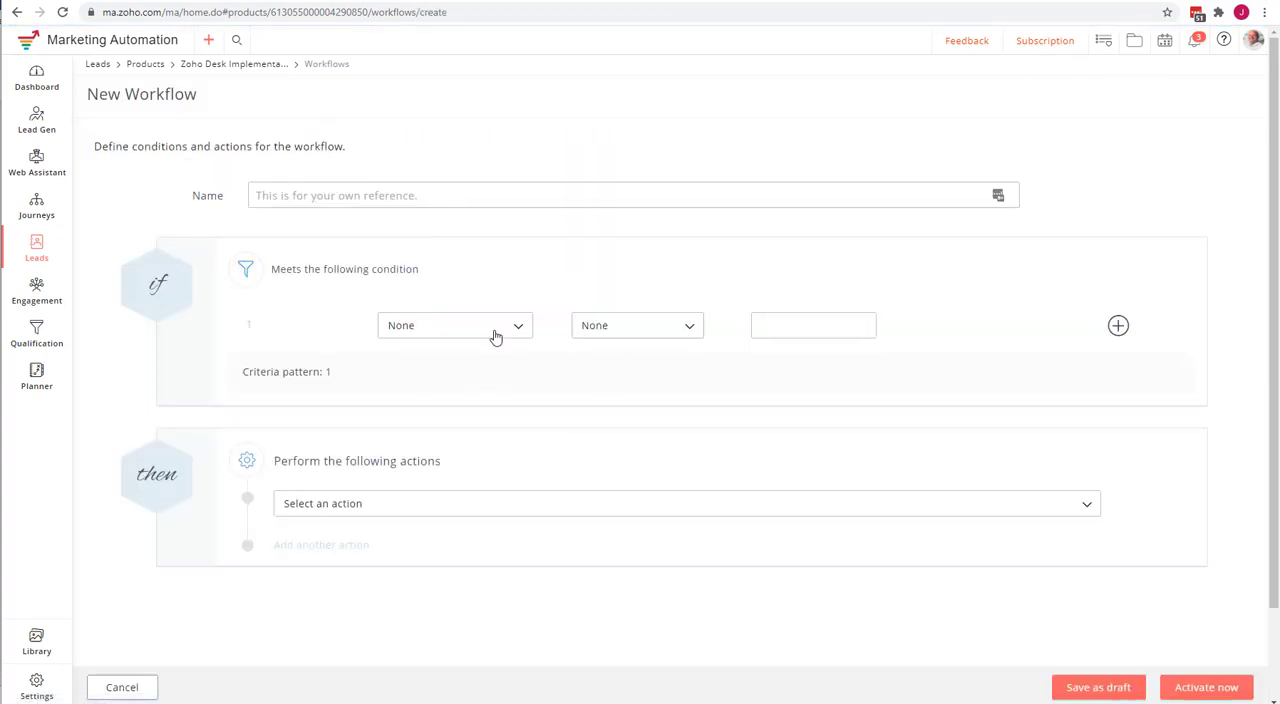
pyautogui.click(252, 66)
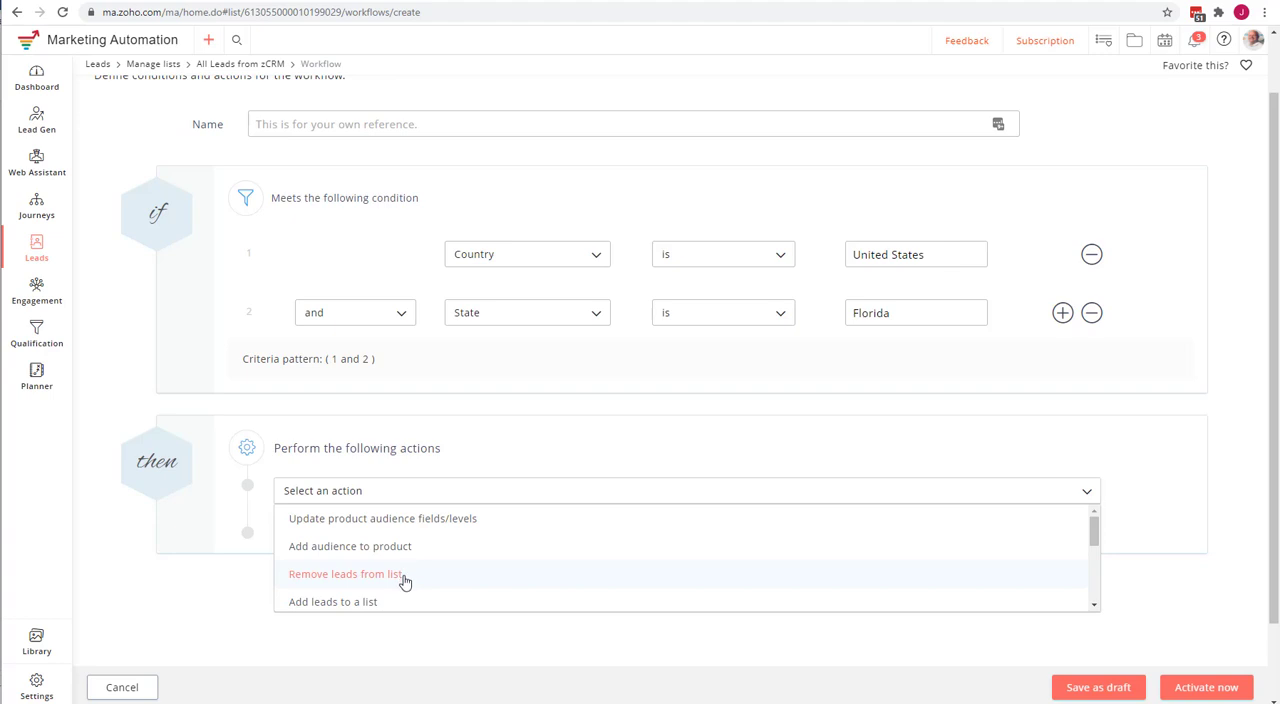
# Try the "Remove leads from list" action in the list workflow, glance at the Lucidchart workflow diagram, and remove the action.
pyautogui.click(334, 576)
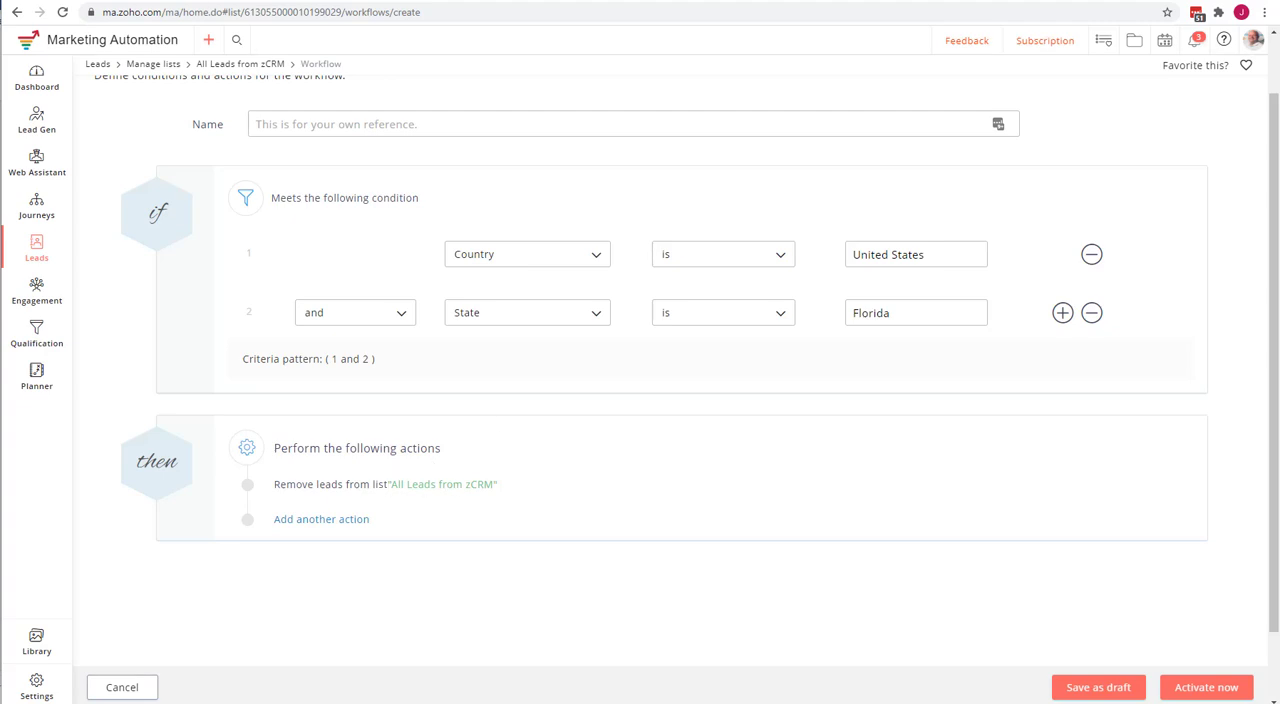
pyautogui.click(290, 1)
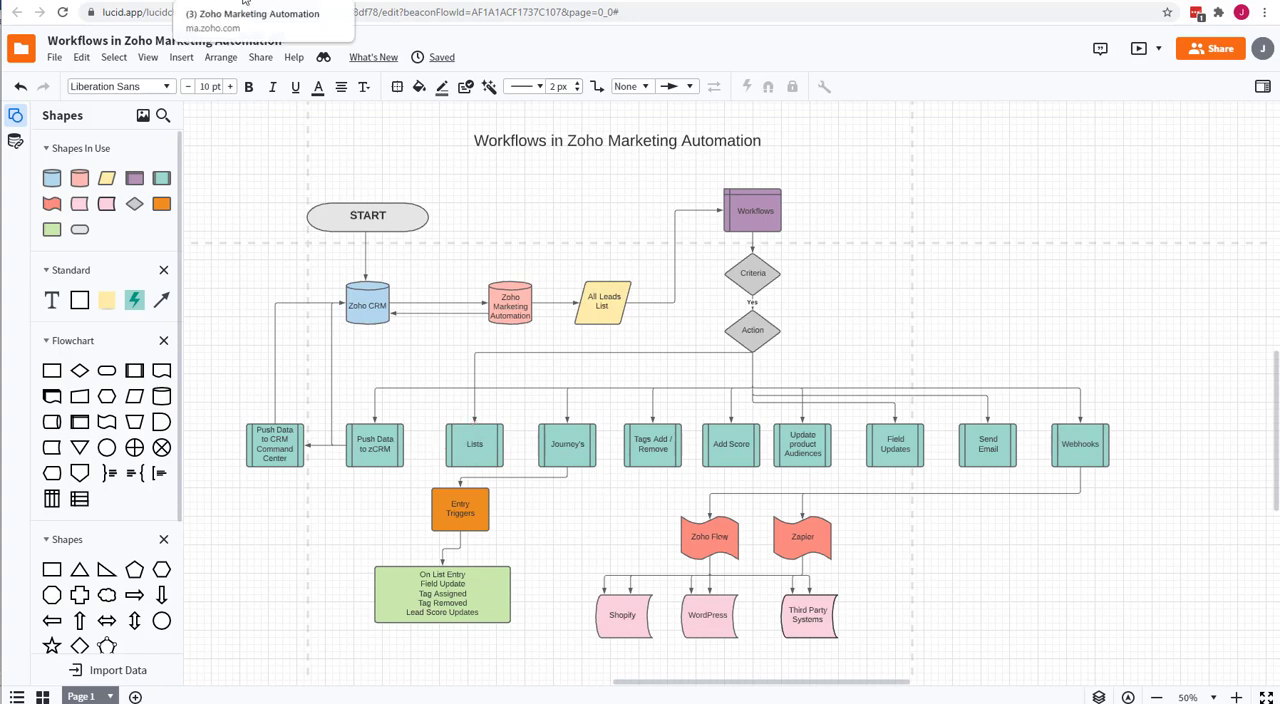
pyautogui.click(300, 2)
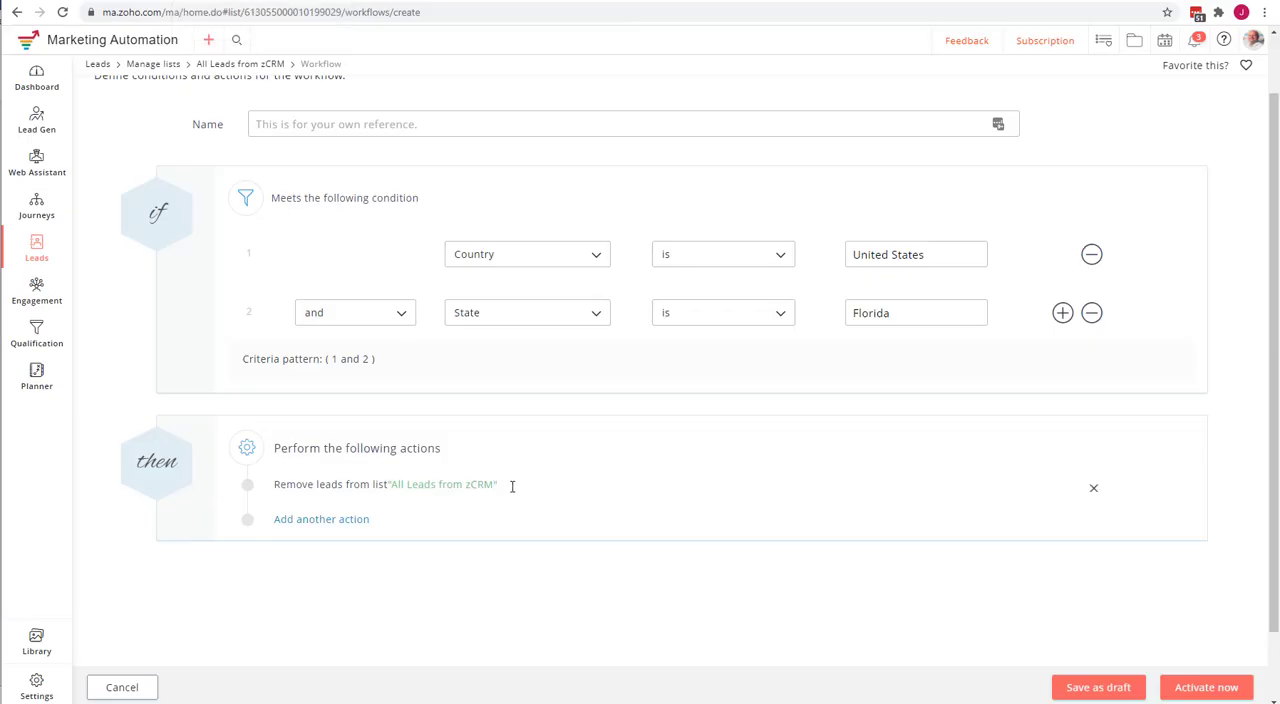
pyautogui.click(1094, 490)
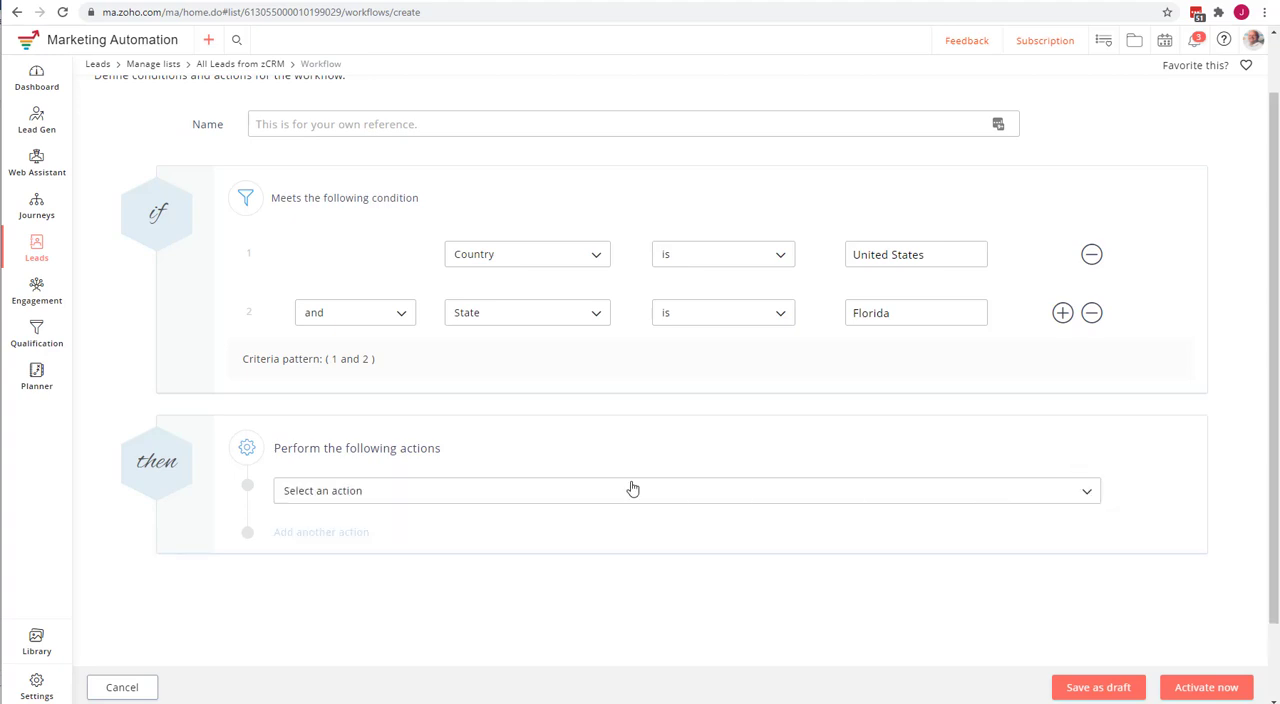
# Insert an "Add leads to a list" action in the workflow and browse the mailing lists available for it.
pyautogui.click(445, 491)
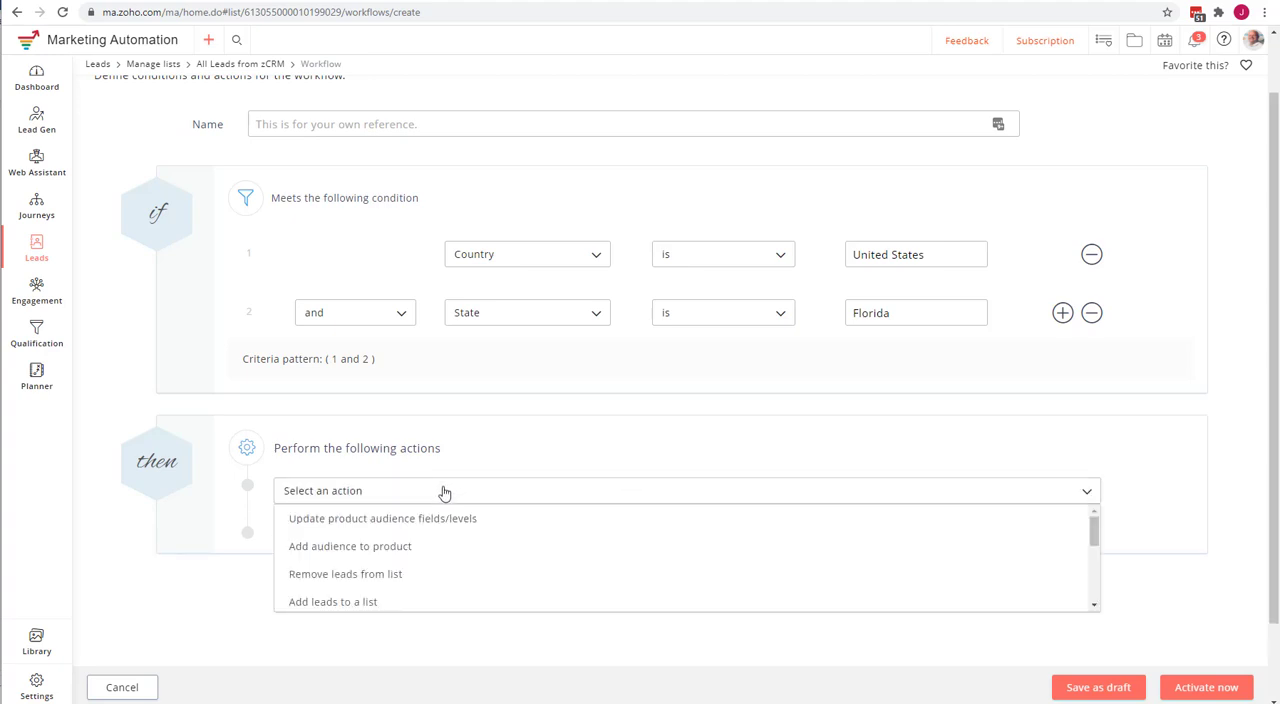
pyautogui.scroll(-1, 400, 550)
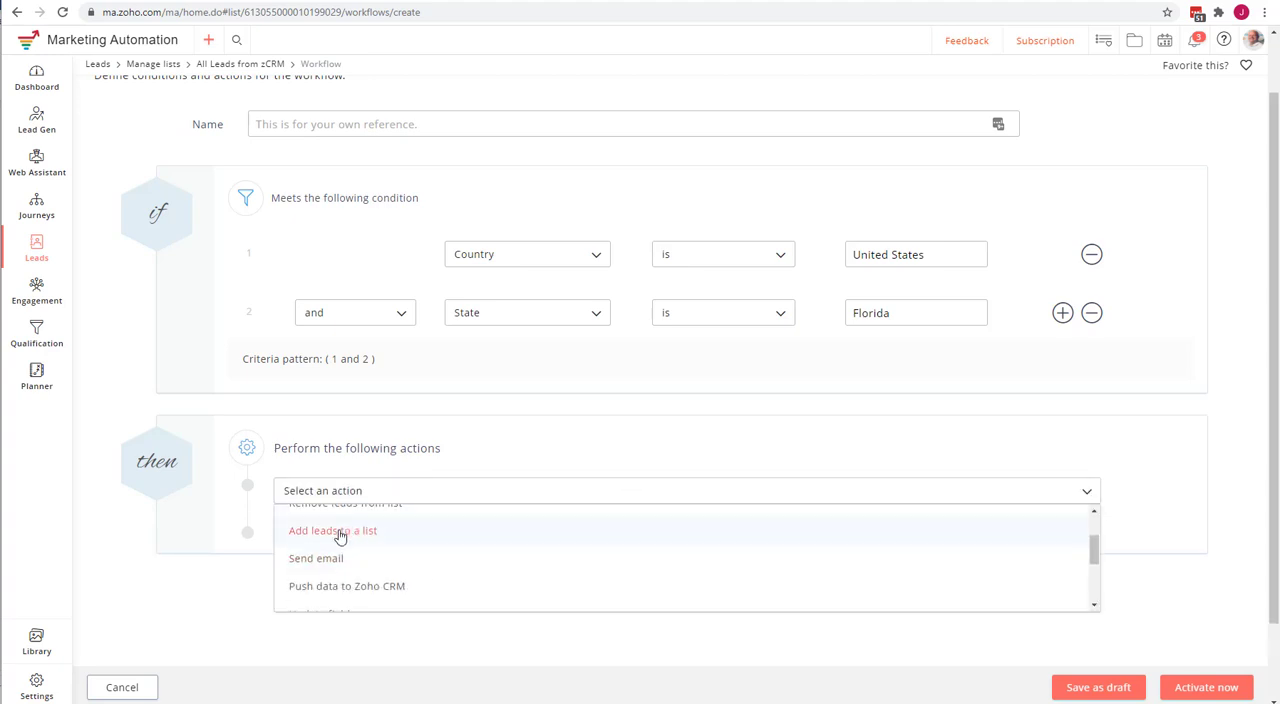
pyautogui.click(340, 532)
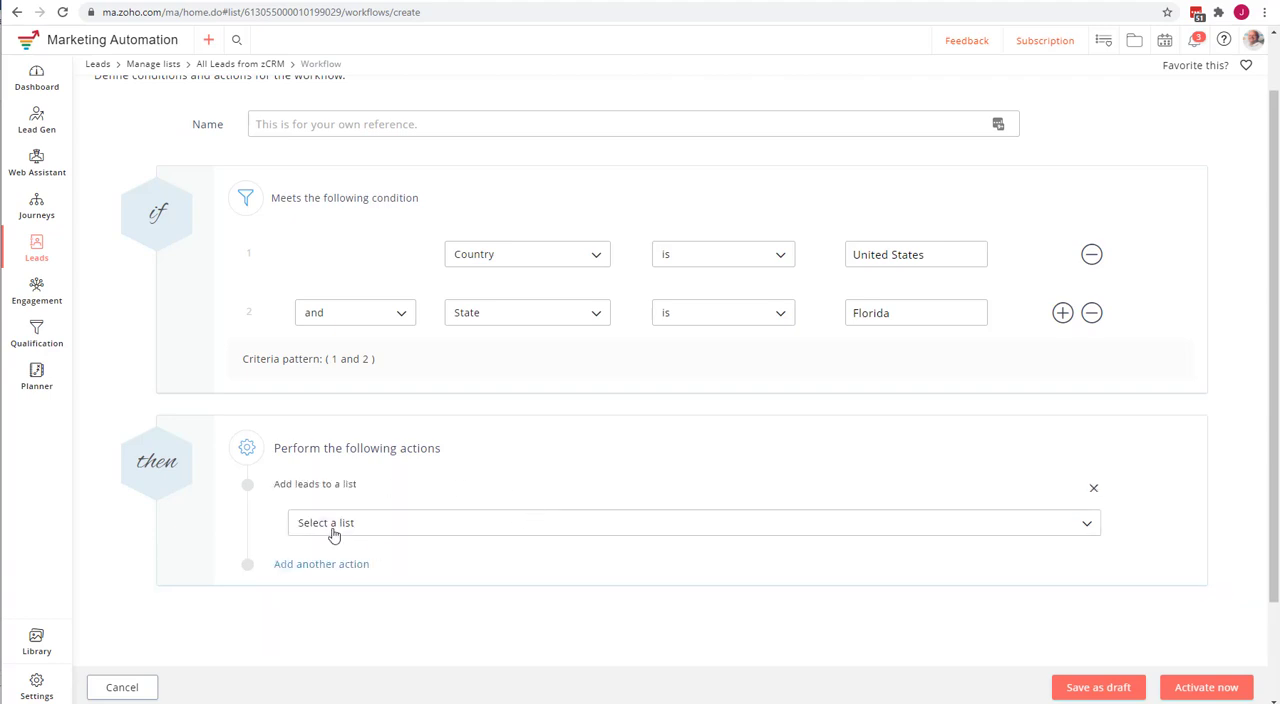
pyautogui.click(451, 527)
pyautogui.scroll(-2, 530, 610)
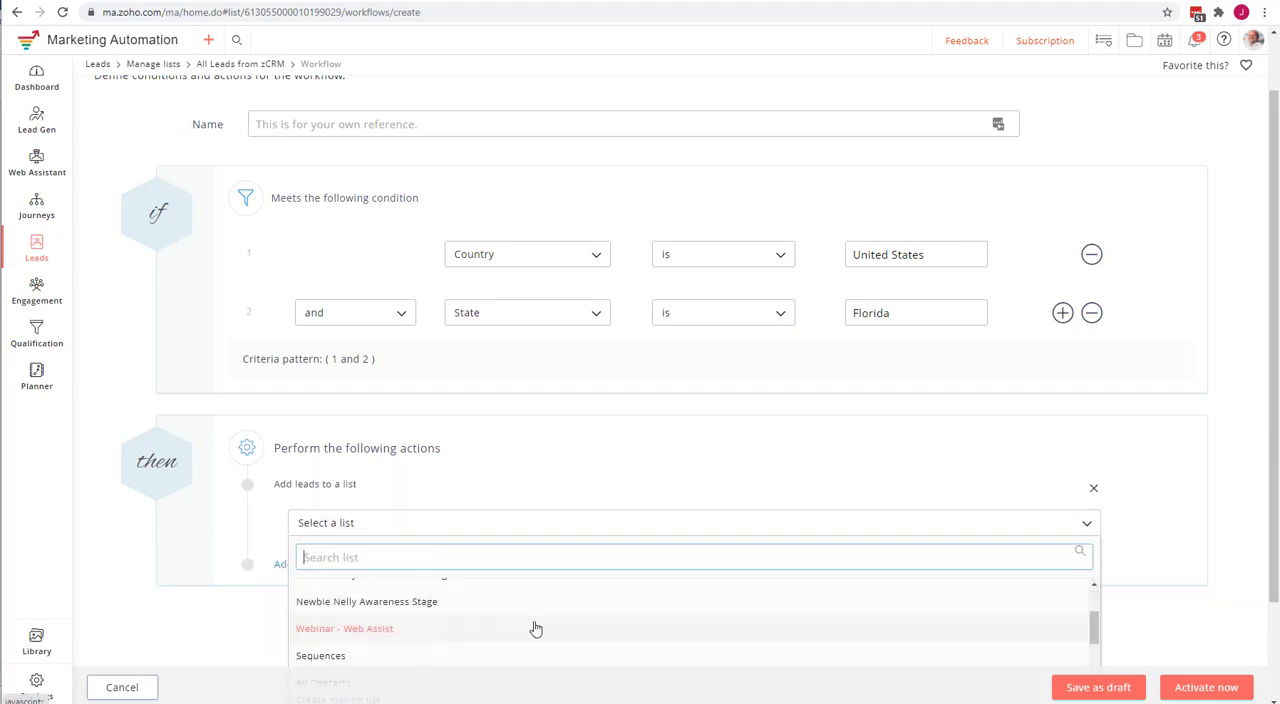
pyautogui.scroll(2, 535, 628)
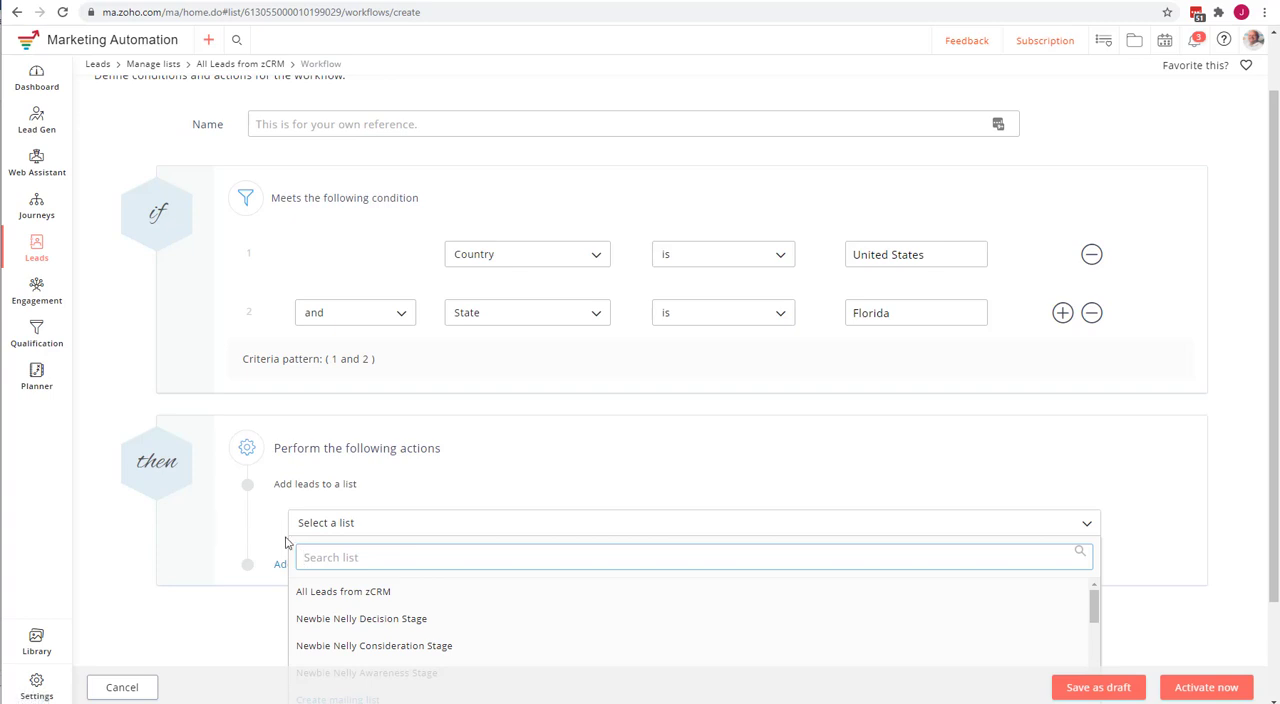
pyautogui.scroll(-5, 485, 625)
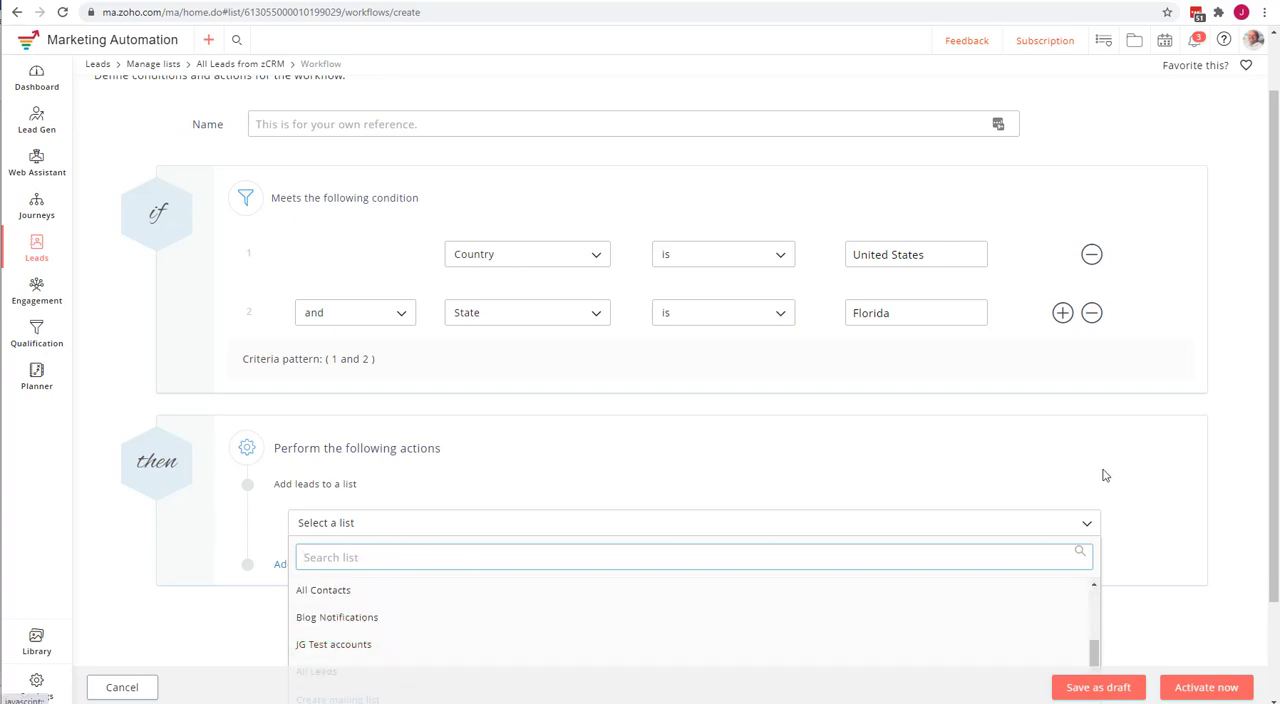
pyautogui.scroll(-2, 1150, 494)
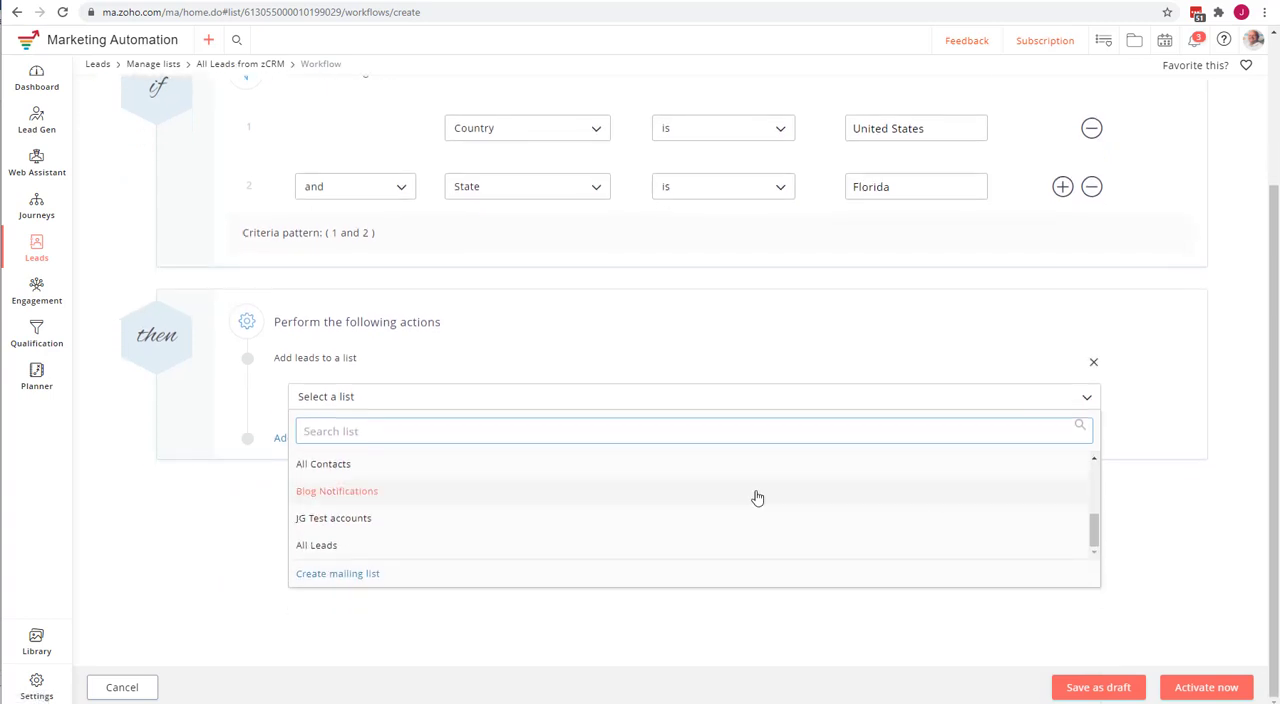
# Start a new mailing list with the topic "Zoho Consulting Services" and set joining via signup forms to No.
pyautogui.click(314, 576)
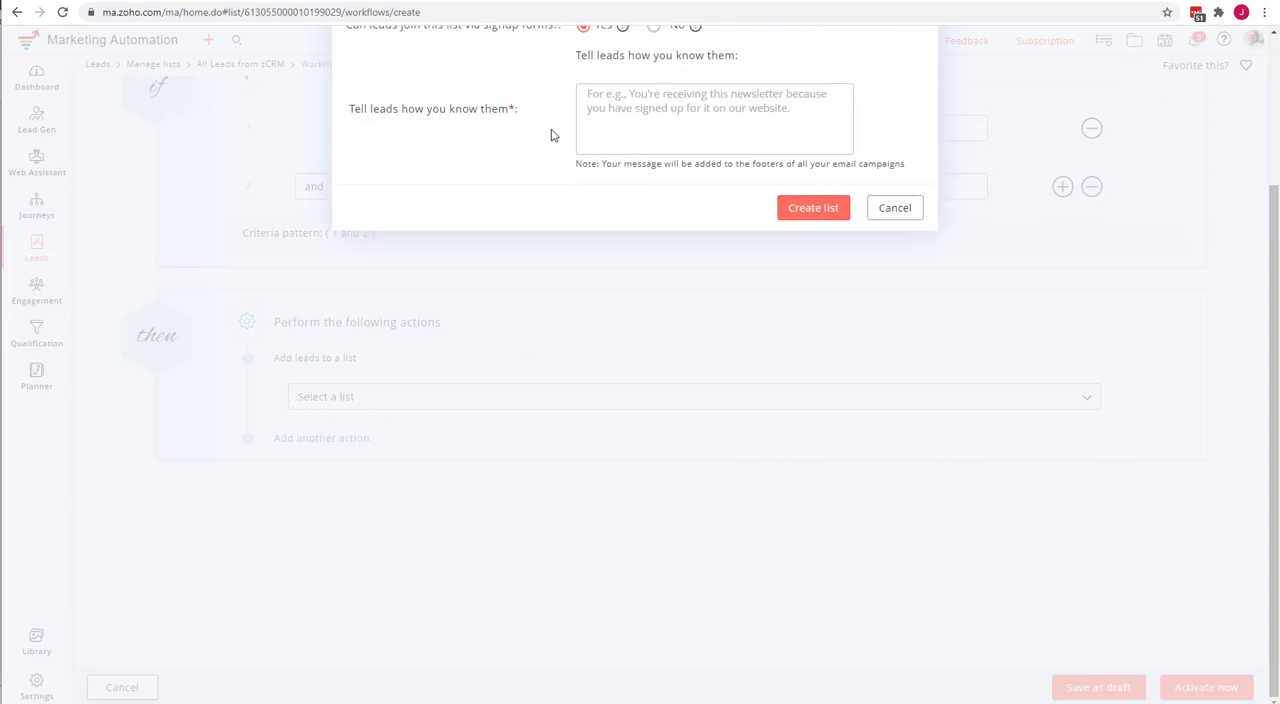
pyautogui.click(634, 112)
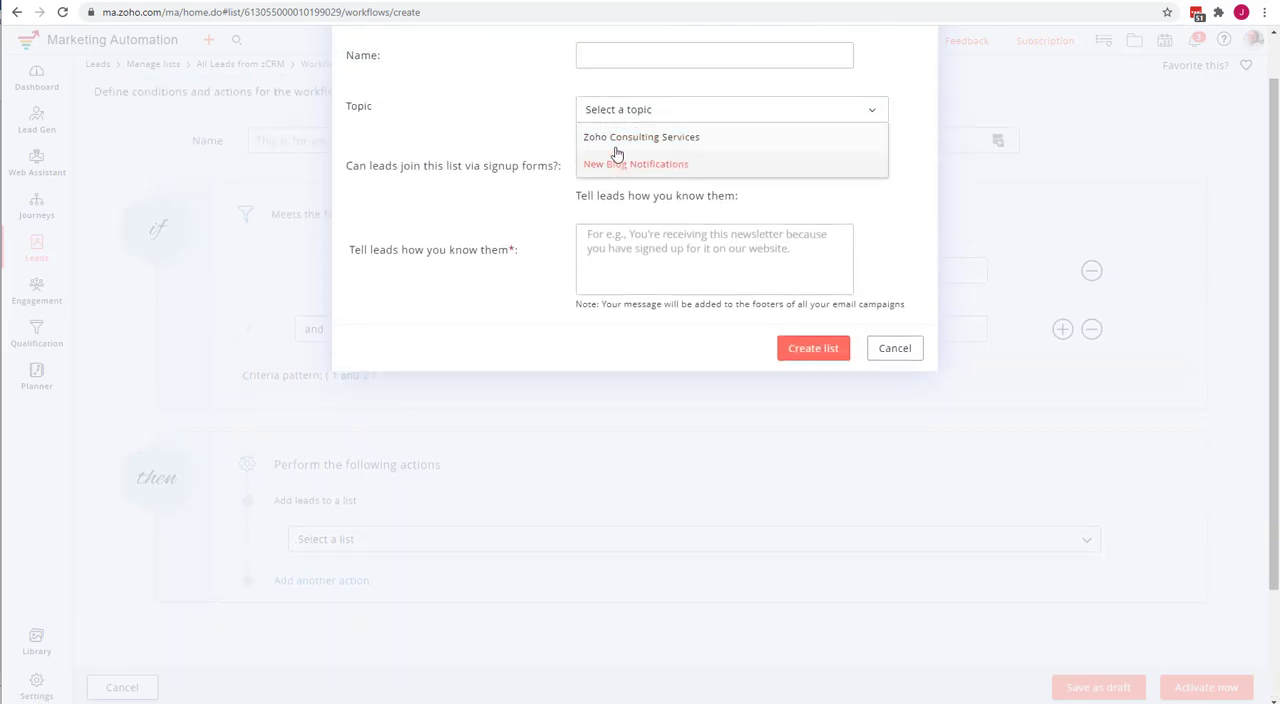
pyautogui.click(615, 139)
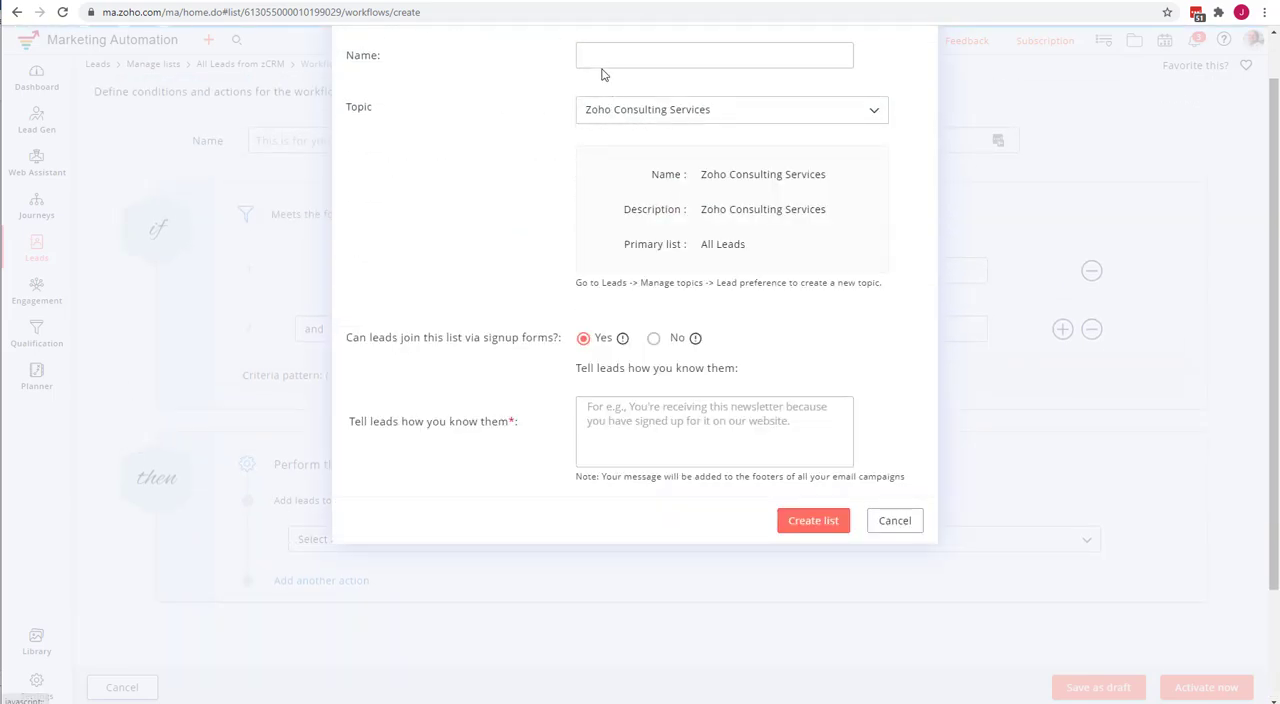
pyautogui.click(655, 343)
# Name the mailing list "JG Demo list 1", reuse that text for how leads are known, and create the list.
pyautogui.click(602, 59)
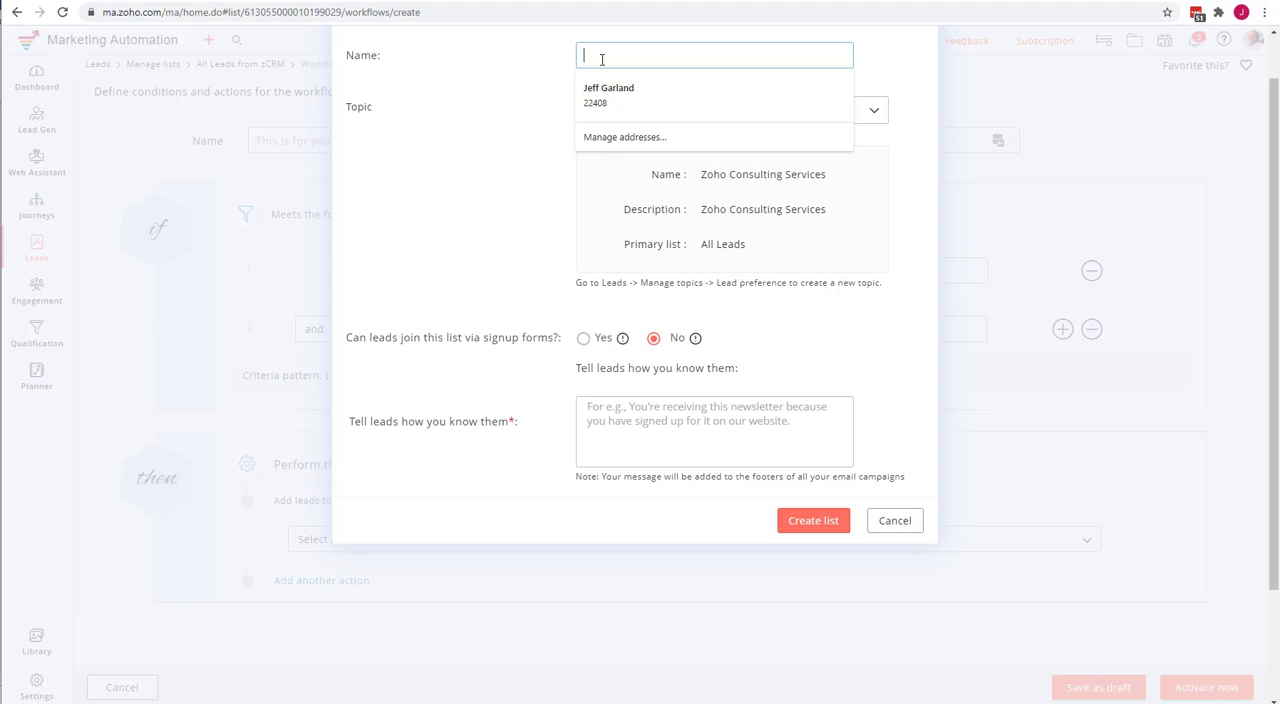
pyautogui.write('JG Demo list 1')
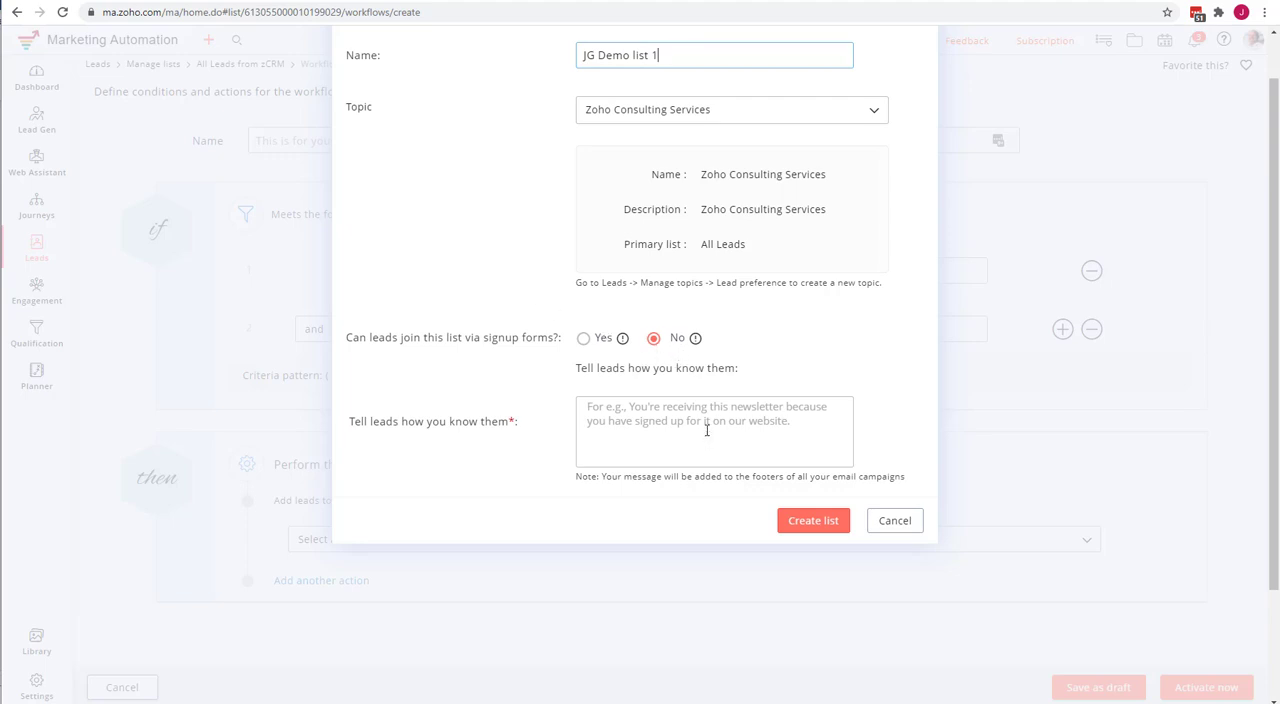
pyautogui.tripleClick(655, 55)
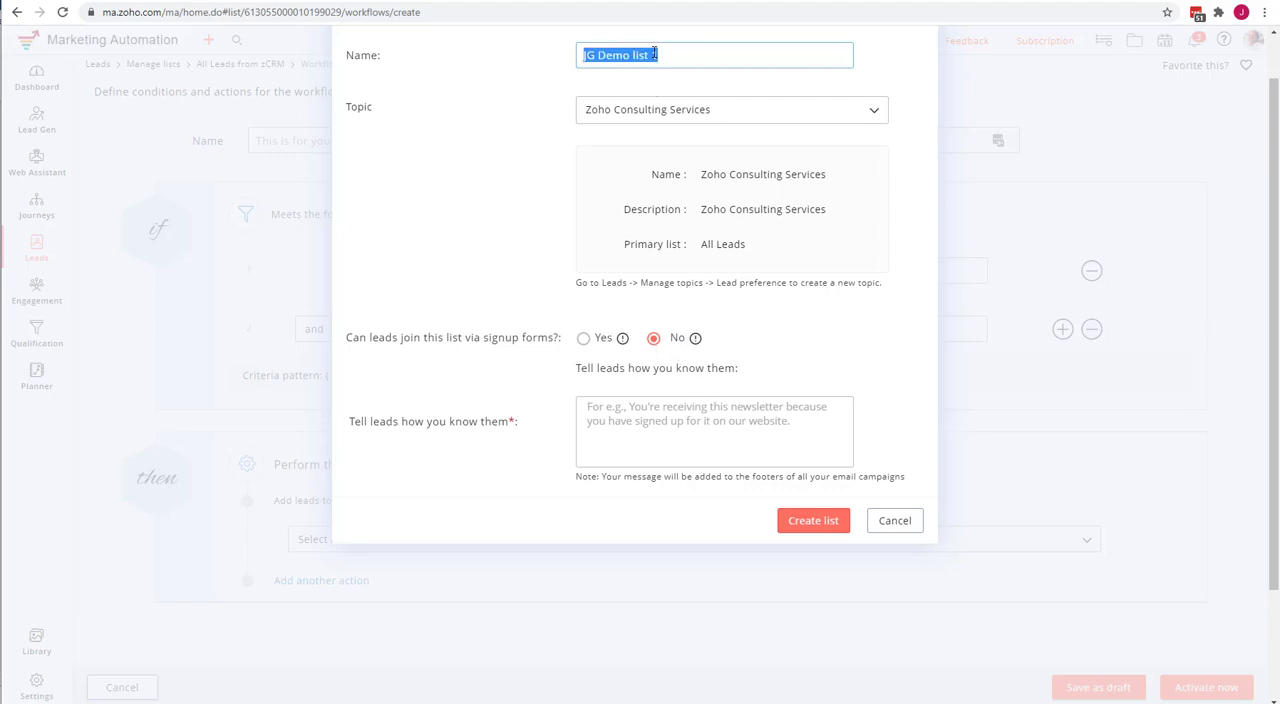
pyautogui.hotkey('ctrl', 'c')
pyautogui.click(645, 404)
pyautogui.hotkey('ctrl', 'v')
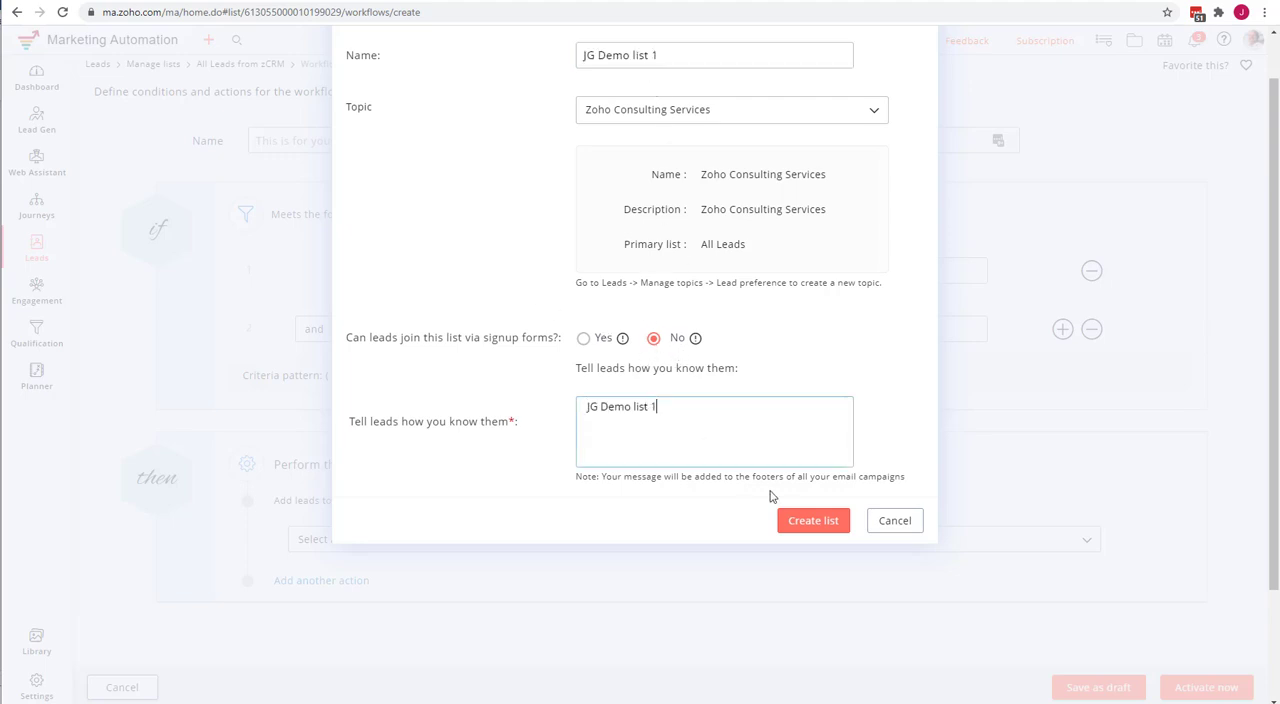
pyautogui.click(802, 521)
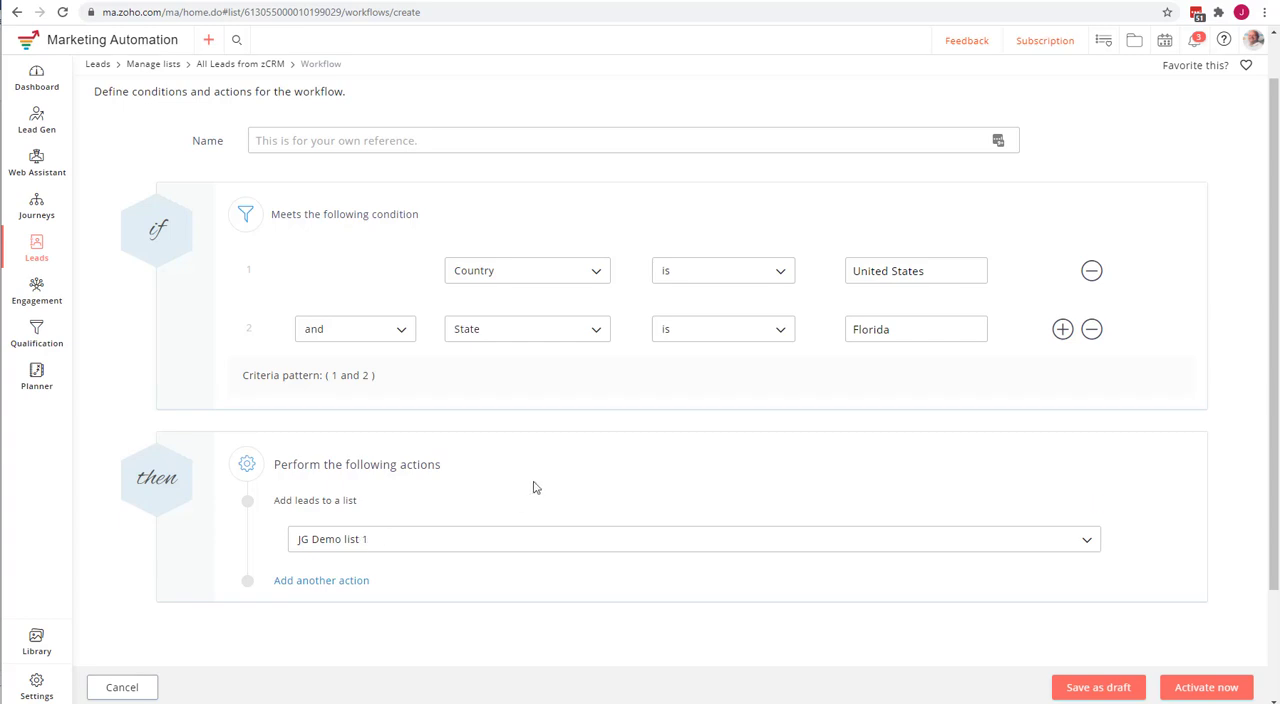
# Replace the "Add leads to a list" action with a "Send email" action.
pyautogui.click(1093, 505)
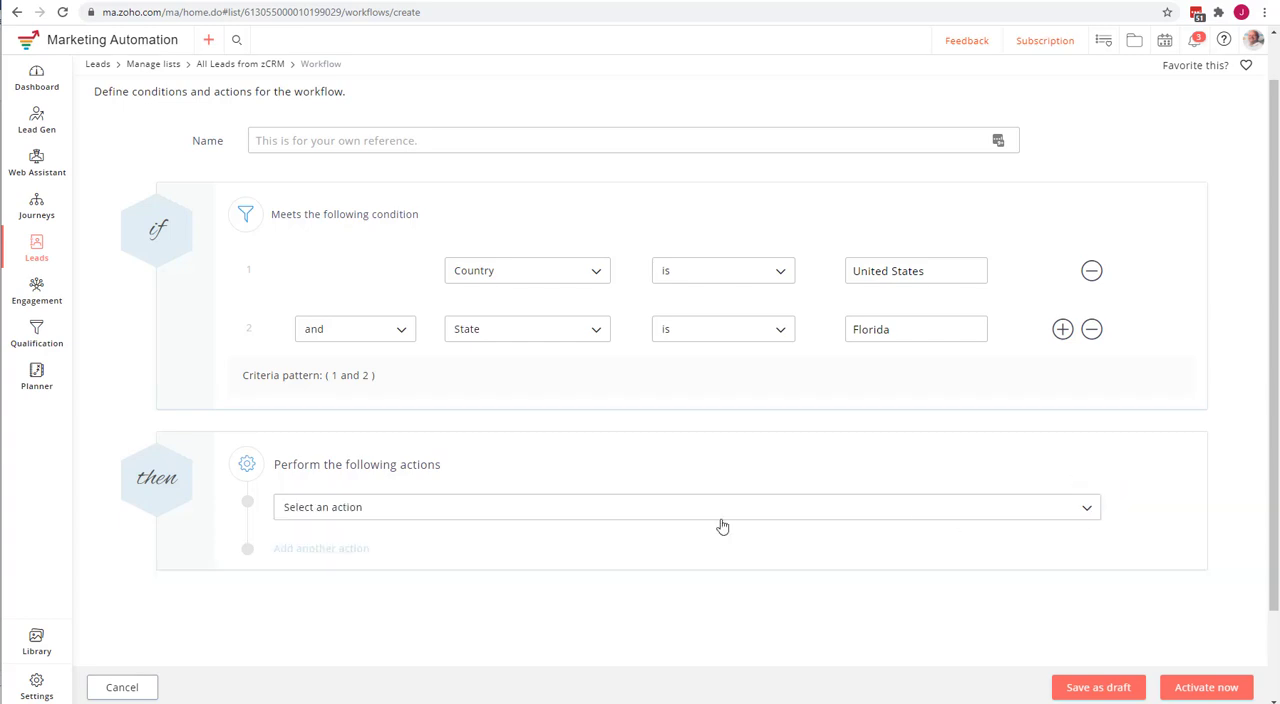
pyautogui.click(722, 526)
pyautogui.scroll(2, 580, 560)
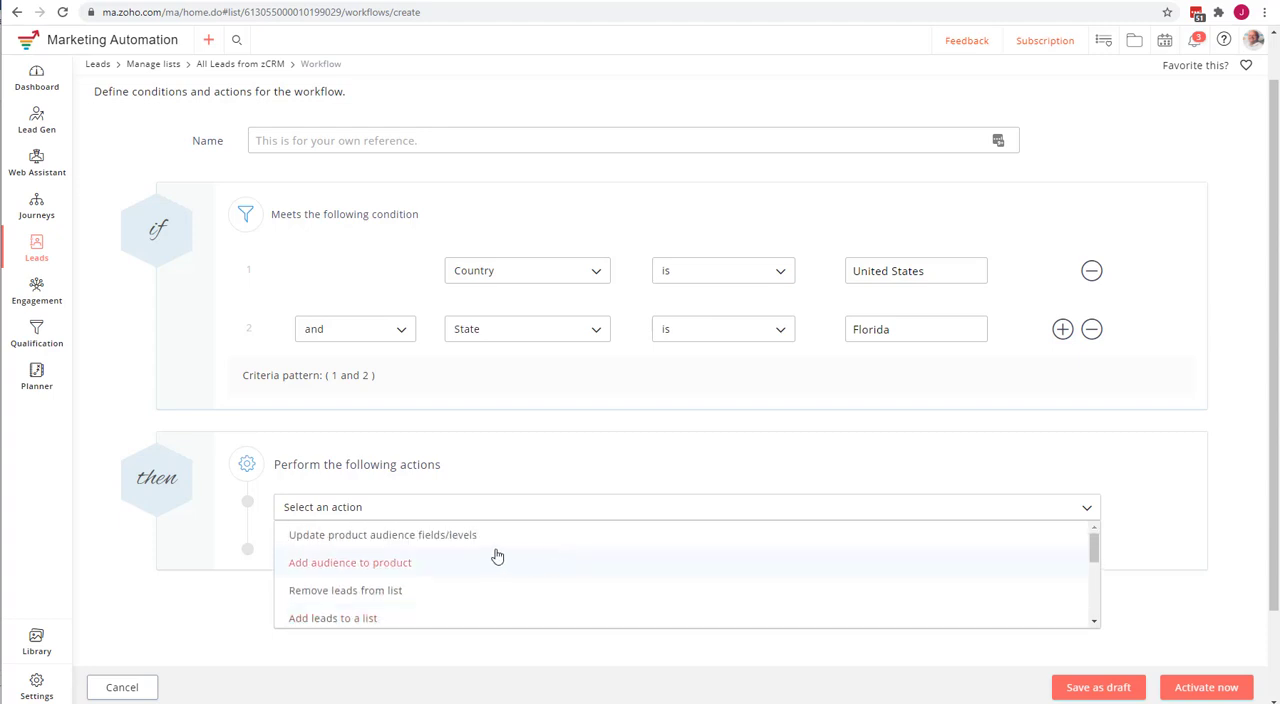
pyautogui.scroll(-1, 494, 562)
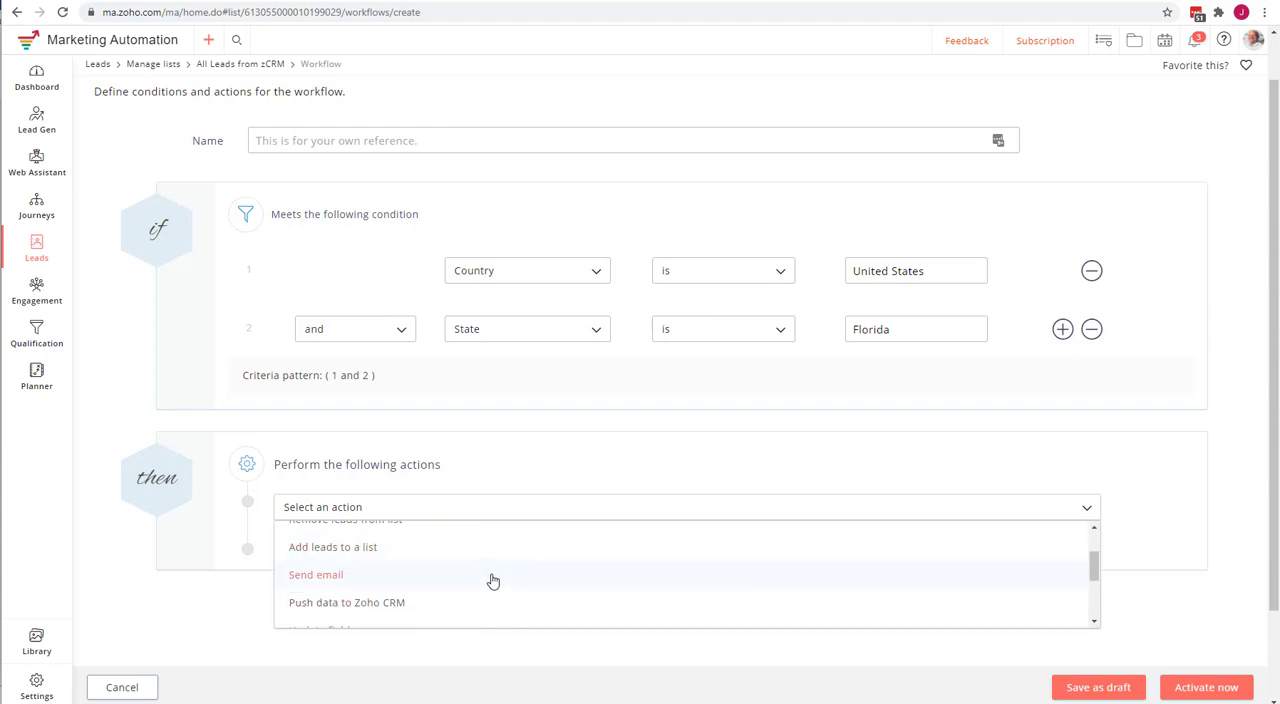
pyautogui.click(493, 580)
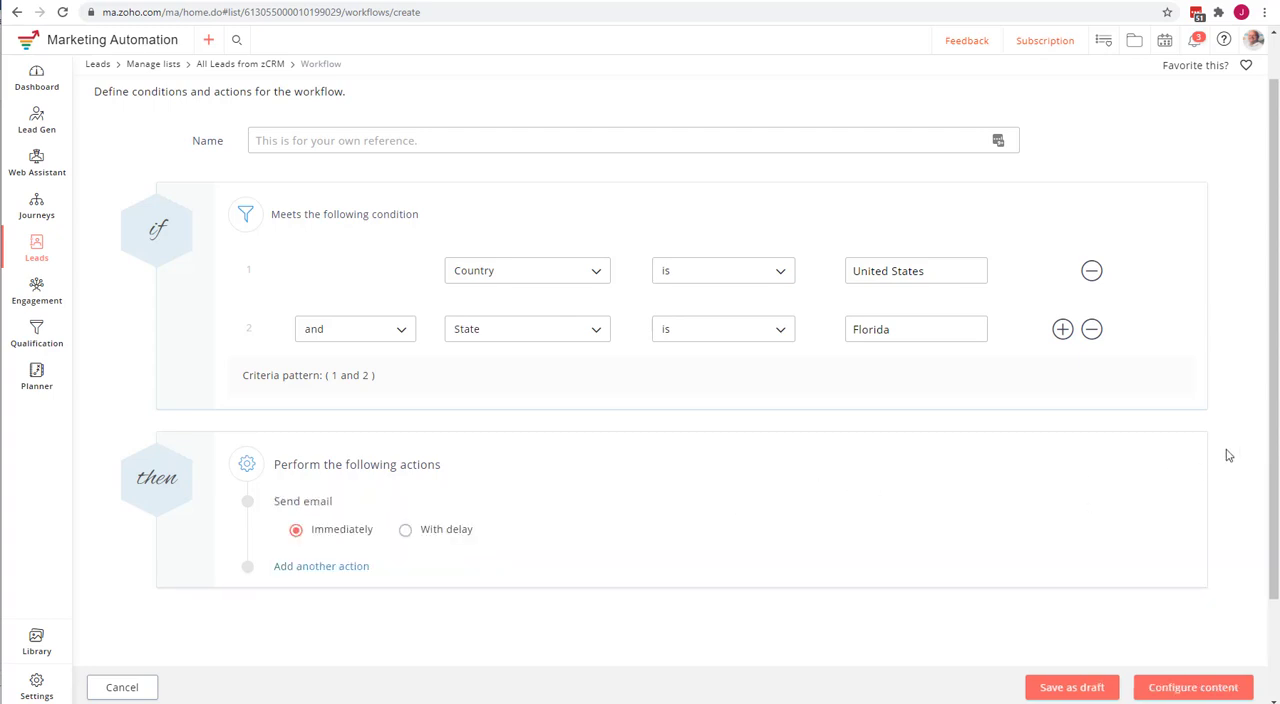
# Remove the "Send email" action and return from the Lucidchart diagram to the workflow in Zoho Marketing Automation.
pyautogui.scroll(-1, 1227, 453)
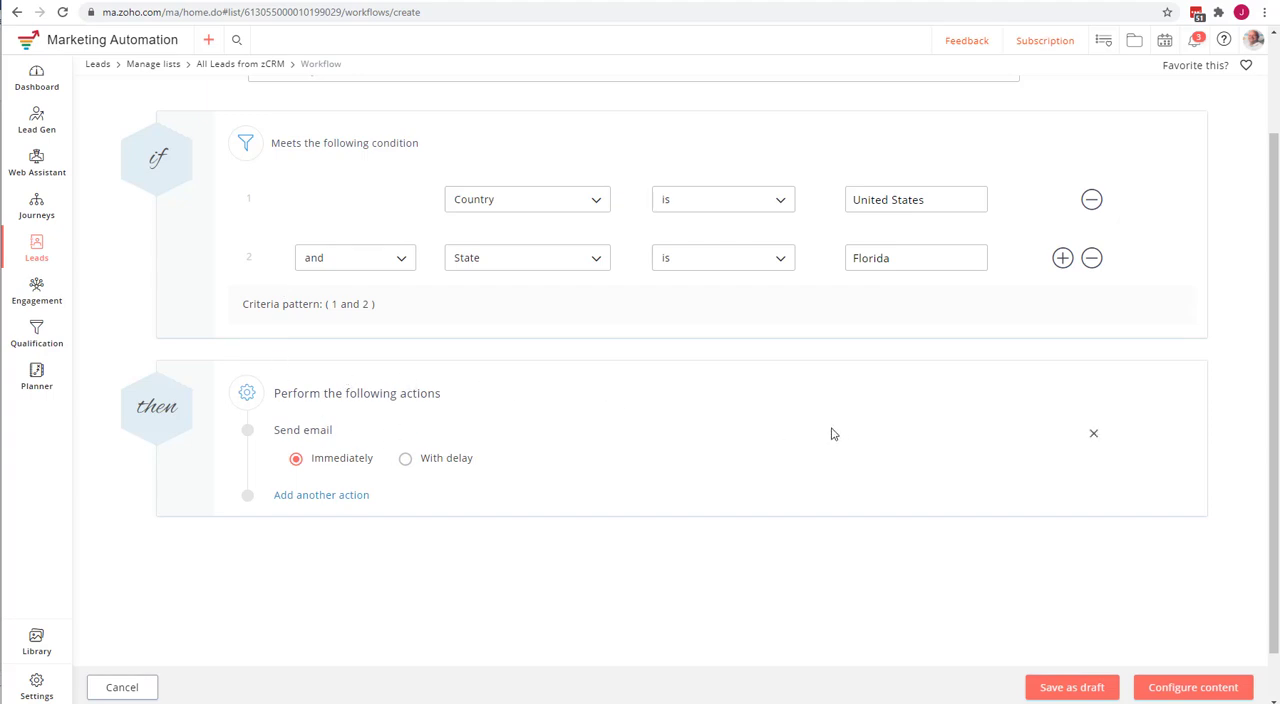
pyautogui.click(1094, 438)
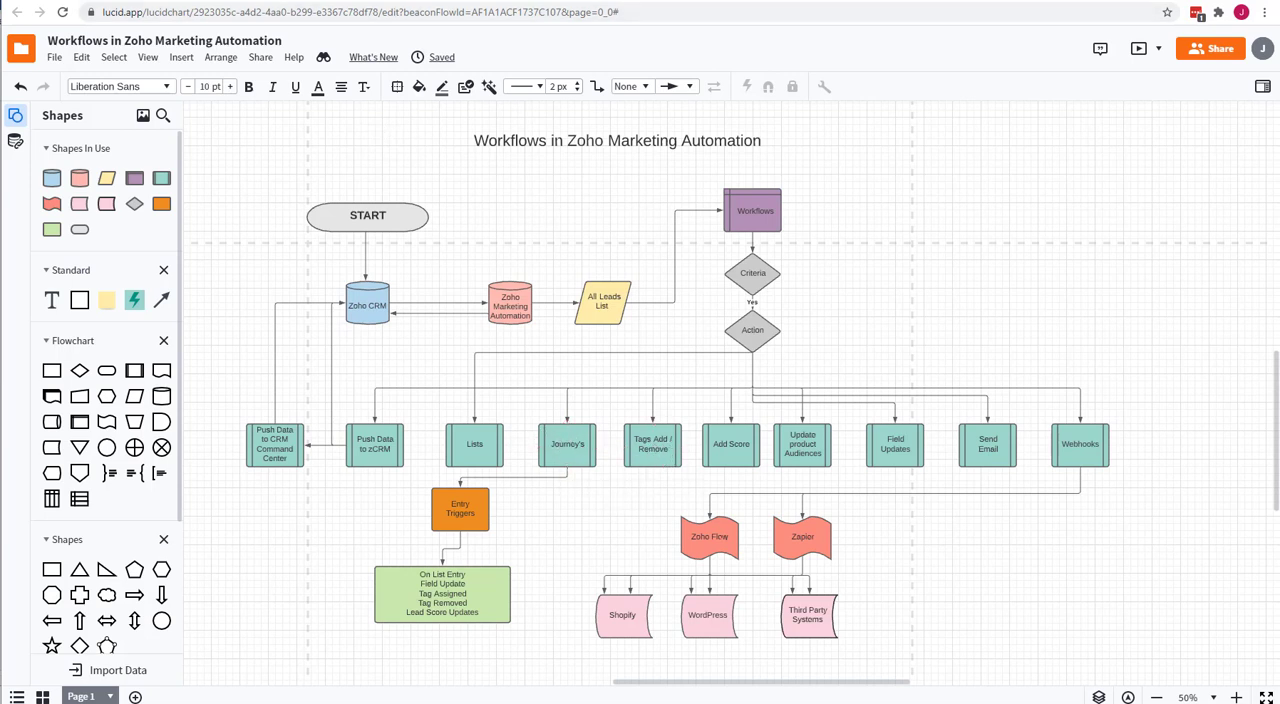
pyautogui.click(212, 1)
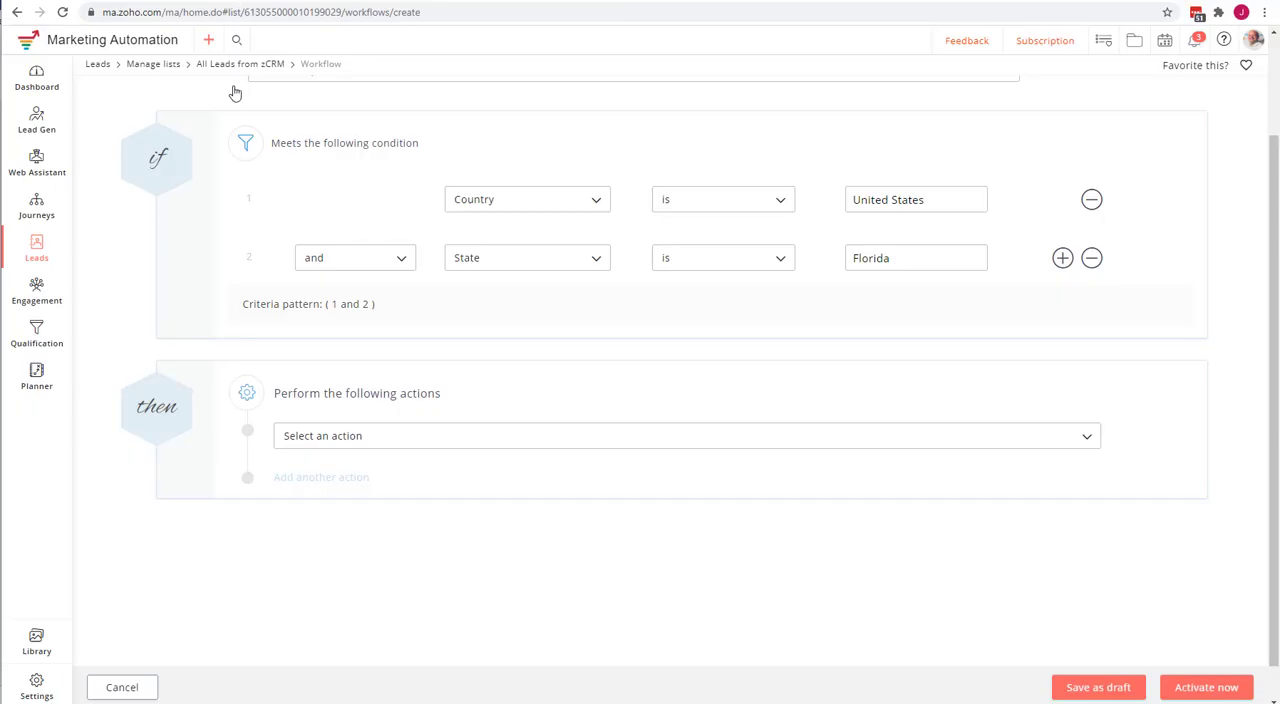
# Add an "Assign tags" action to the workflow and browse the available tags.
pyautogui.click(424, 437)
pyautogui.scroll(-3, 494, 509)
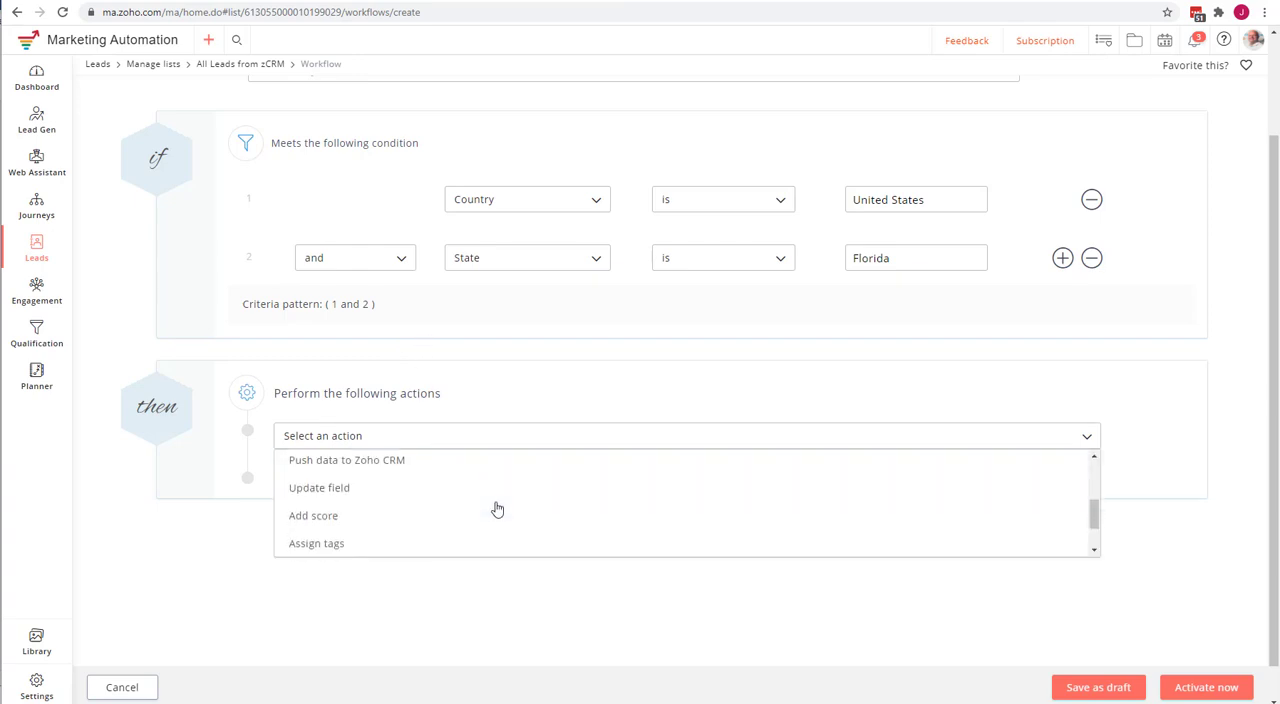
pyautogui.click(370, 497)
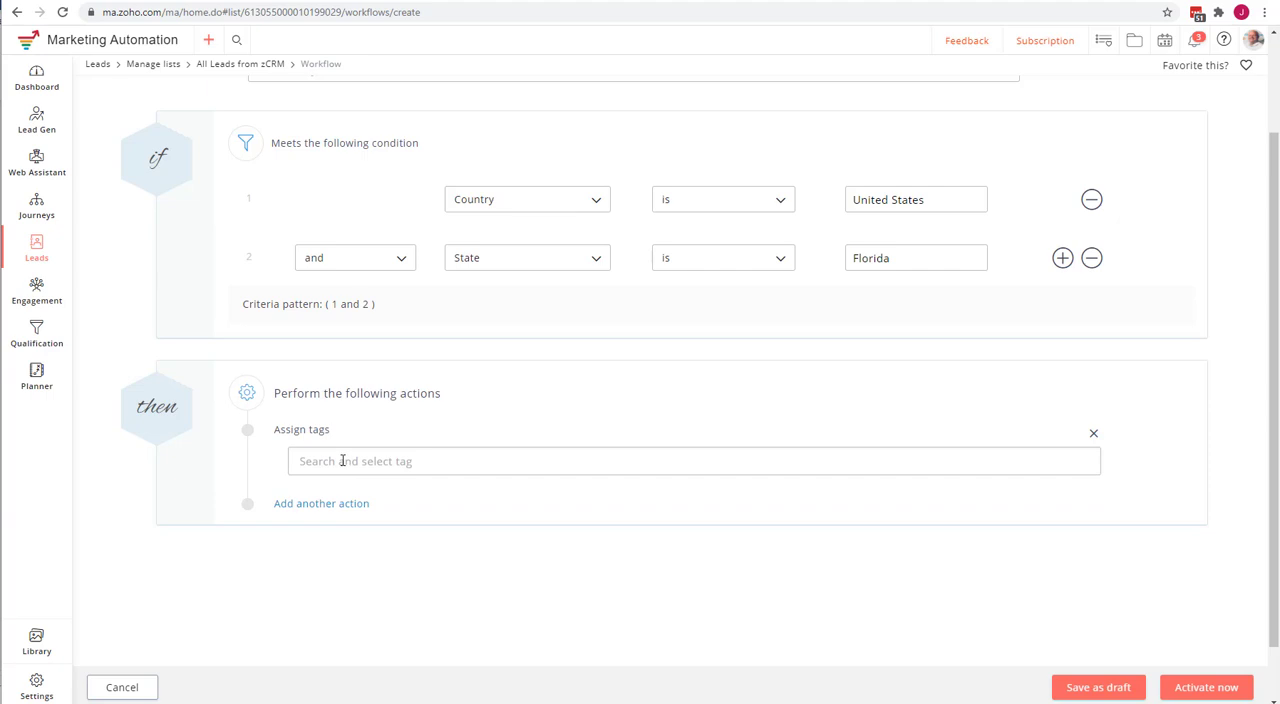
pyautogui.click(342, 461)
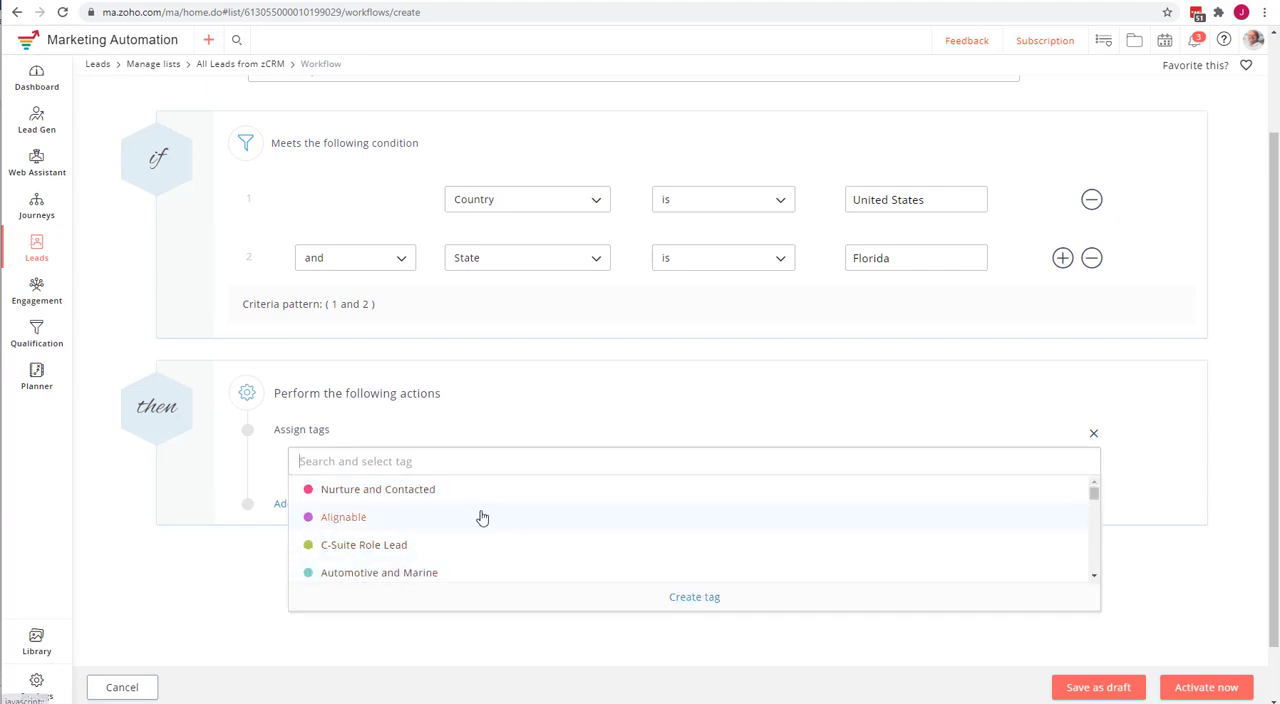
pyautogui.scroll(-5, 480, 517)
pyautogui.scroll(10, 482, 517)
pyautogui.click(482, 477)
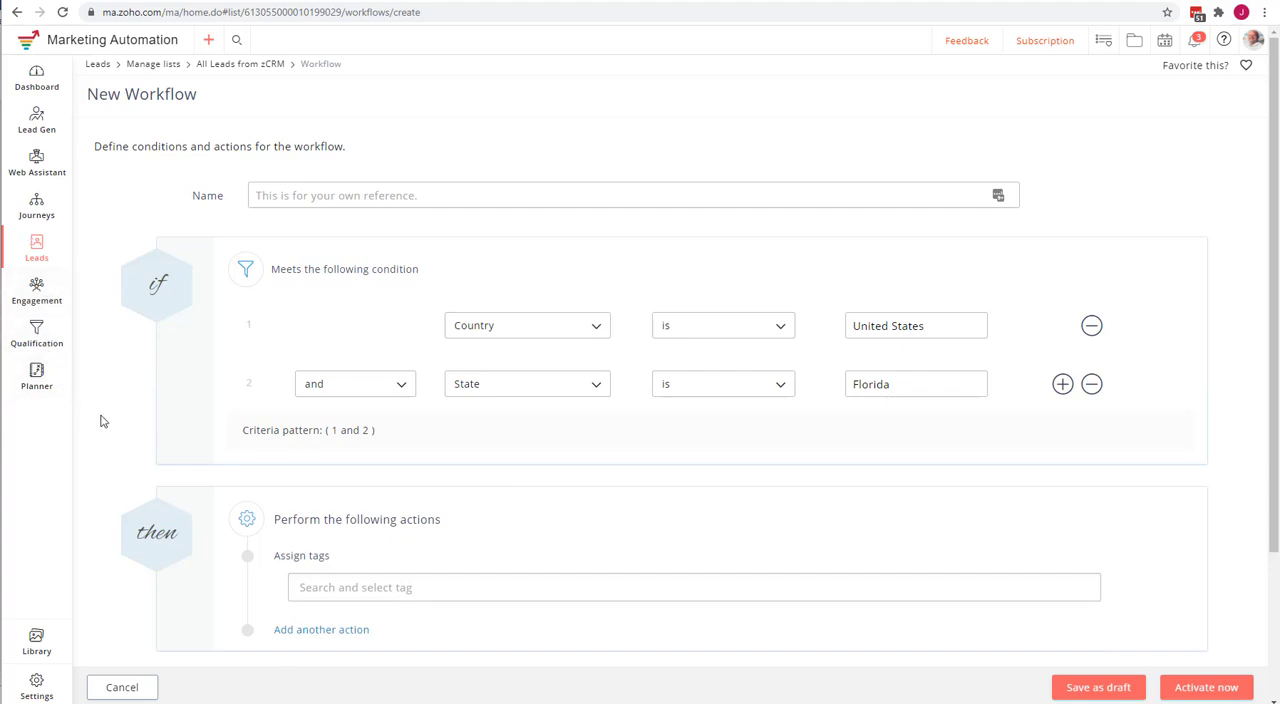
# Reopen the tag list of the "Assign tags" action without choosing a tag and remove the action.
pyautogui.scroll(-1, 101, 425)
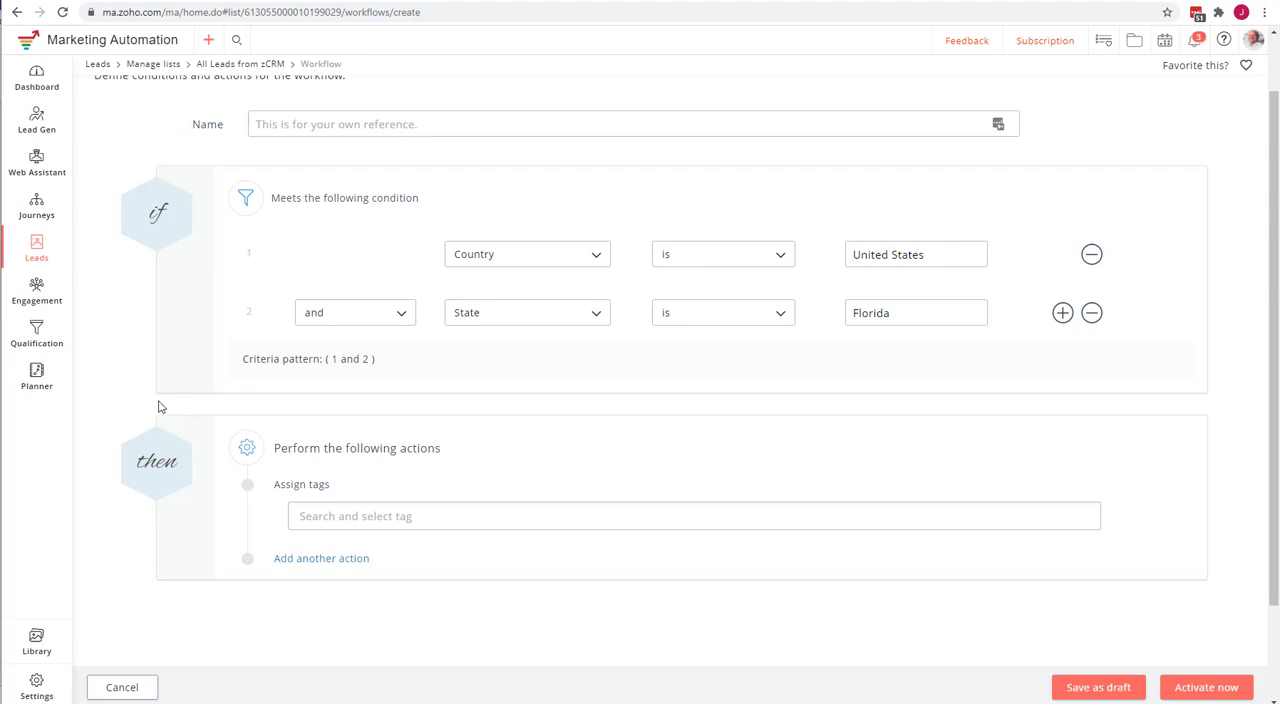
pyautogui.click(396, 516)
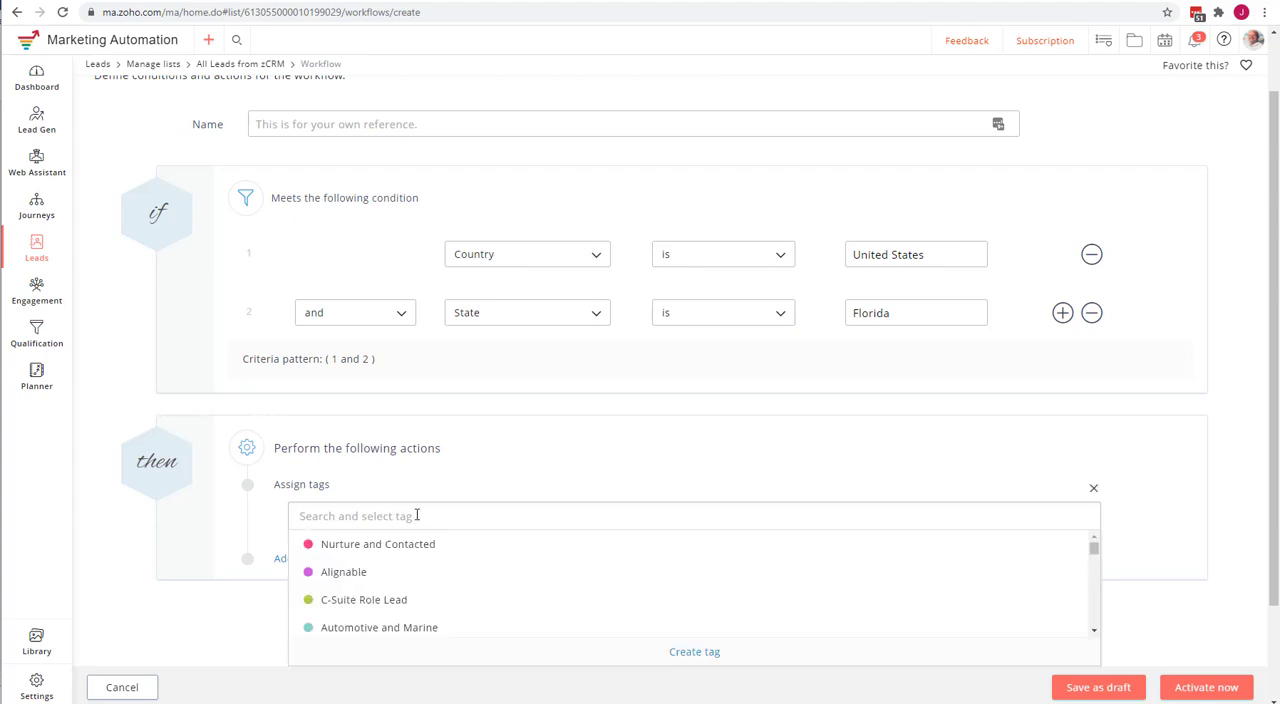
pyautogui.click(266, 502)
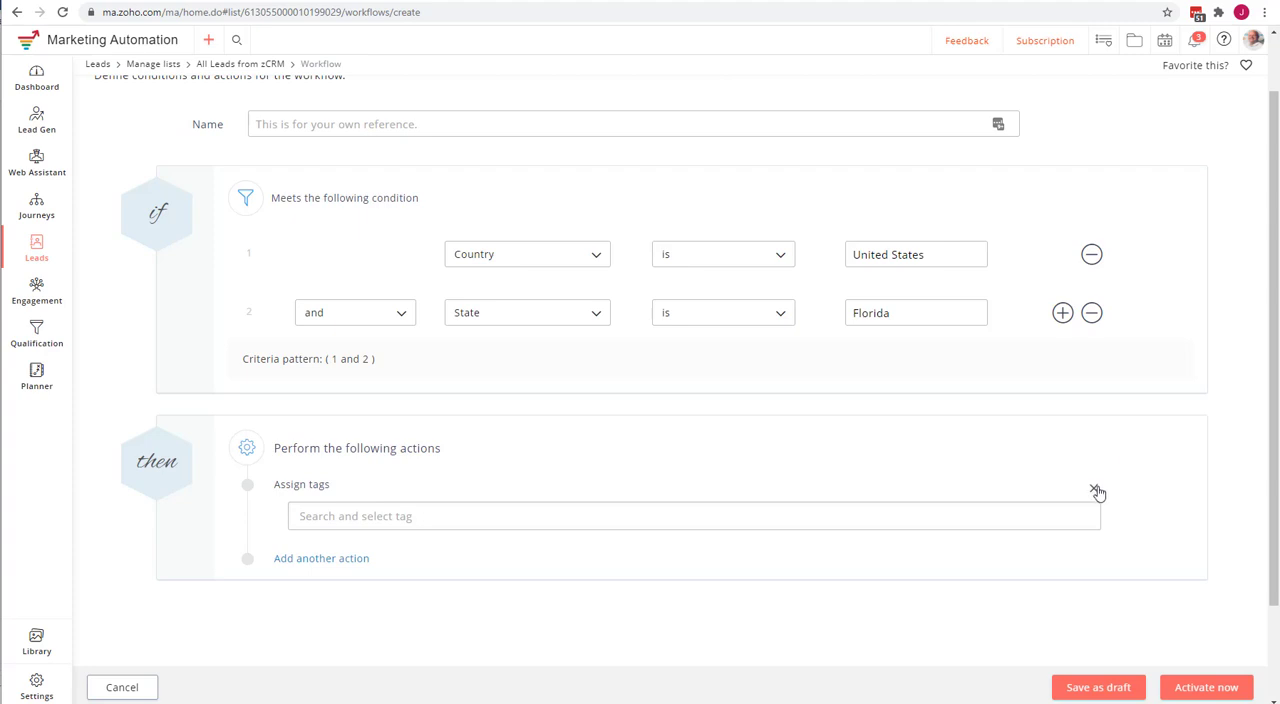
pyautogui.click(1093, 488)
# Try out a "Remove tags" action by opening its tag list, and remove the action again.
pyautogui.click(467, 492)
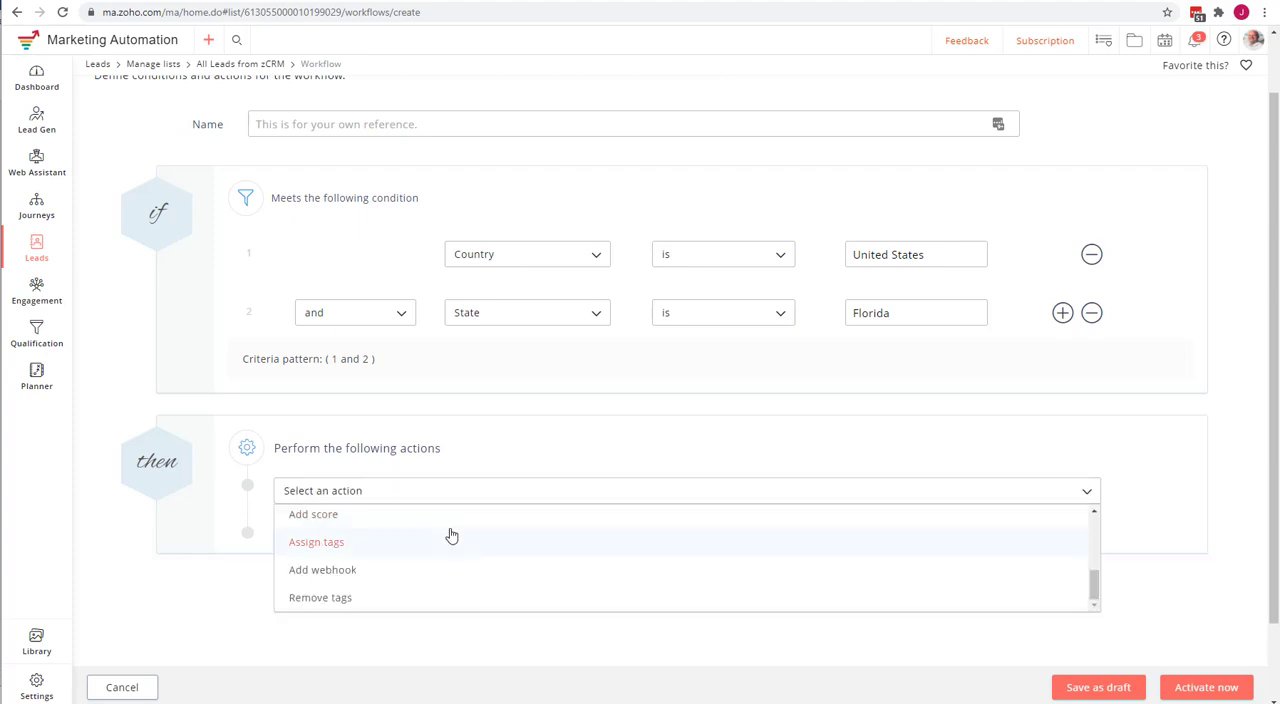
pyautogui.scroll(-1, 450, 532)
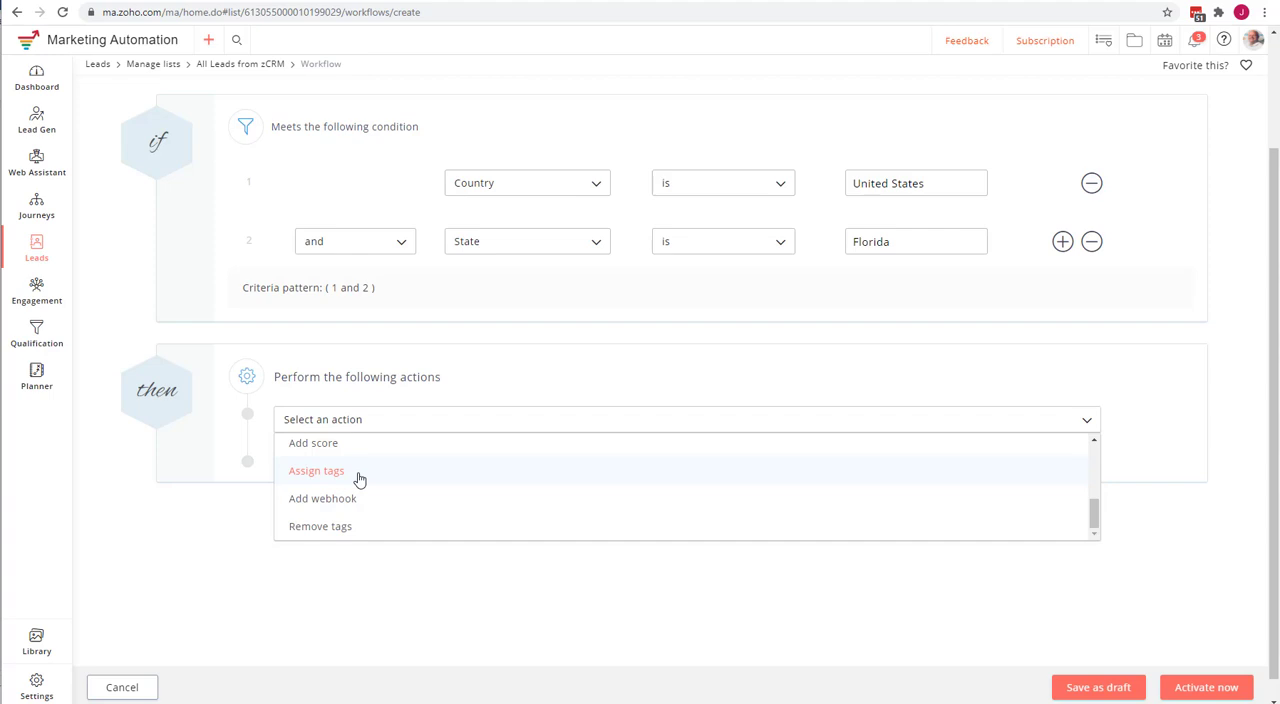
pyautogui.click(335, 530)
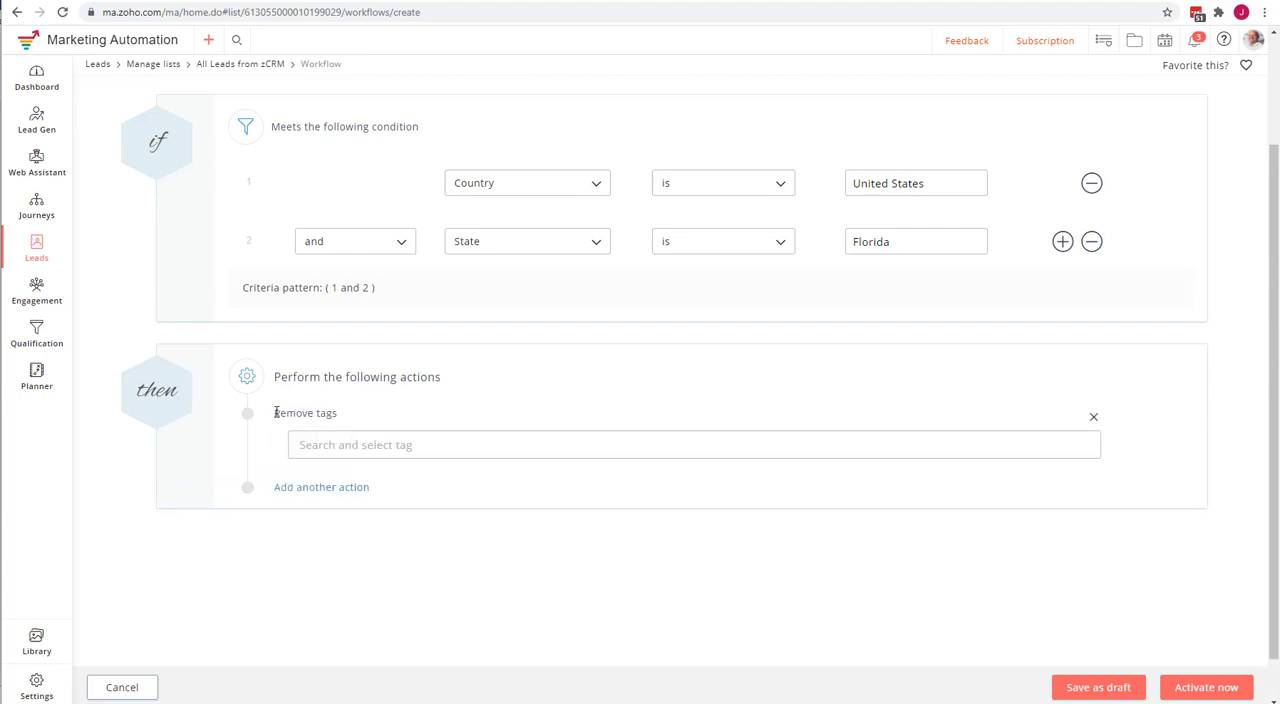
pyautogui.click(370, 443)
pyautogui.click(293, 413)
pyautogui.click(351, 451)
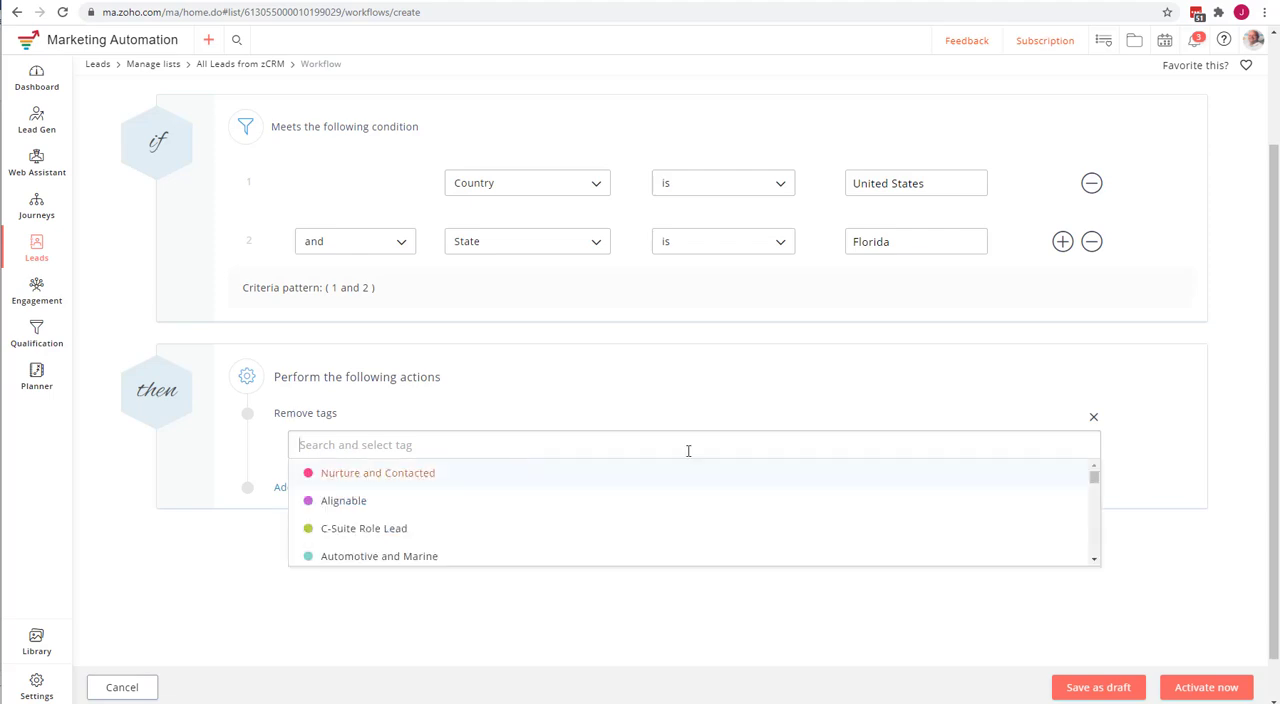
pyautogui.click(1093, 416)
# Add an "Add webhook" action to the workflow and start creating a new webhook for it.
pyautogui.click(440, 420)
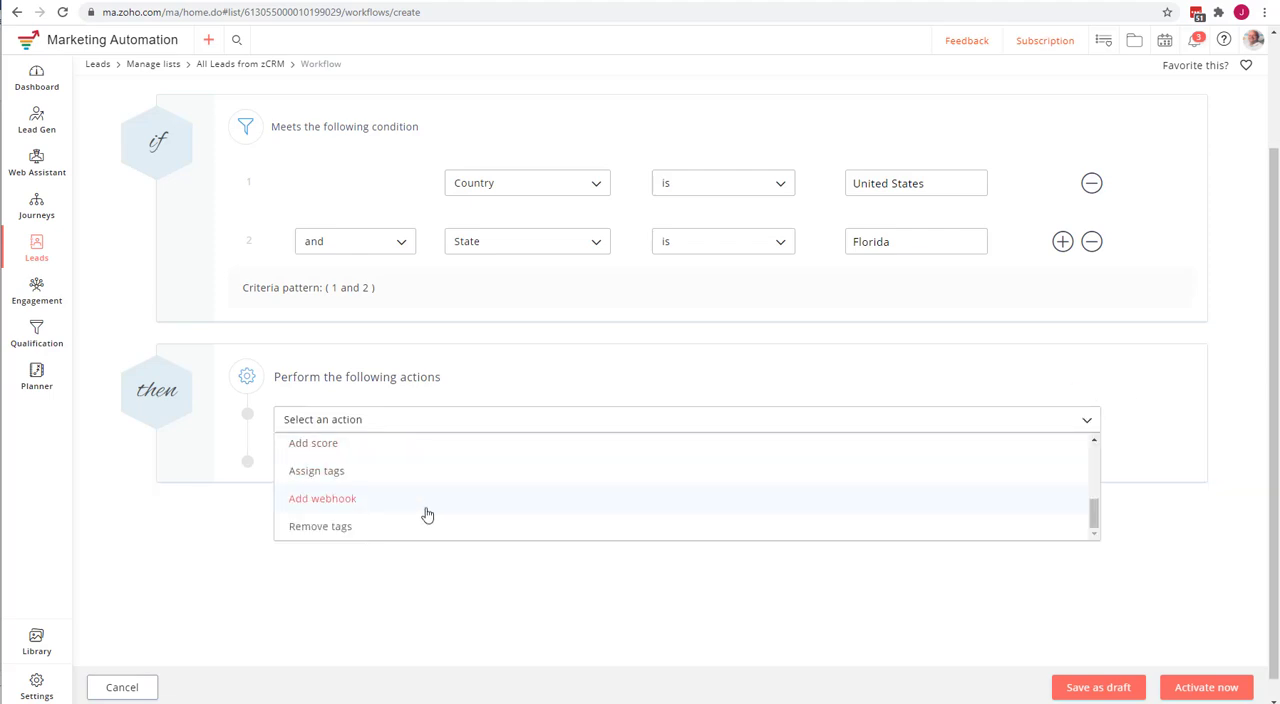
pyautogui.scroll(-1, 341, 492)
pyautogui.click(322, 476)
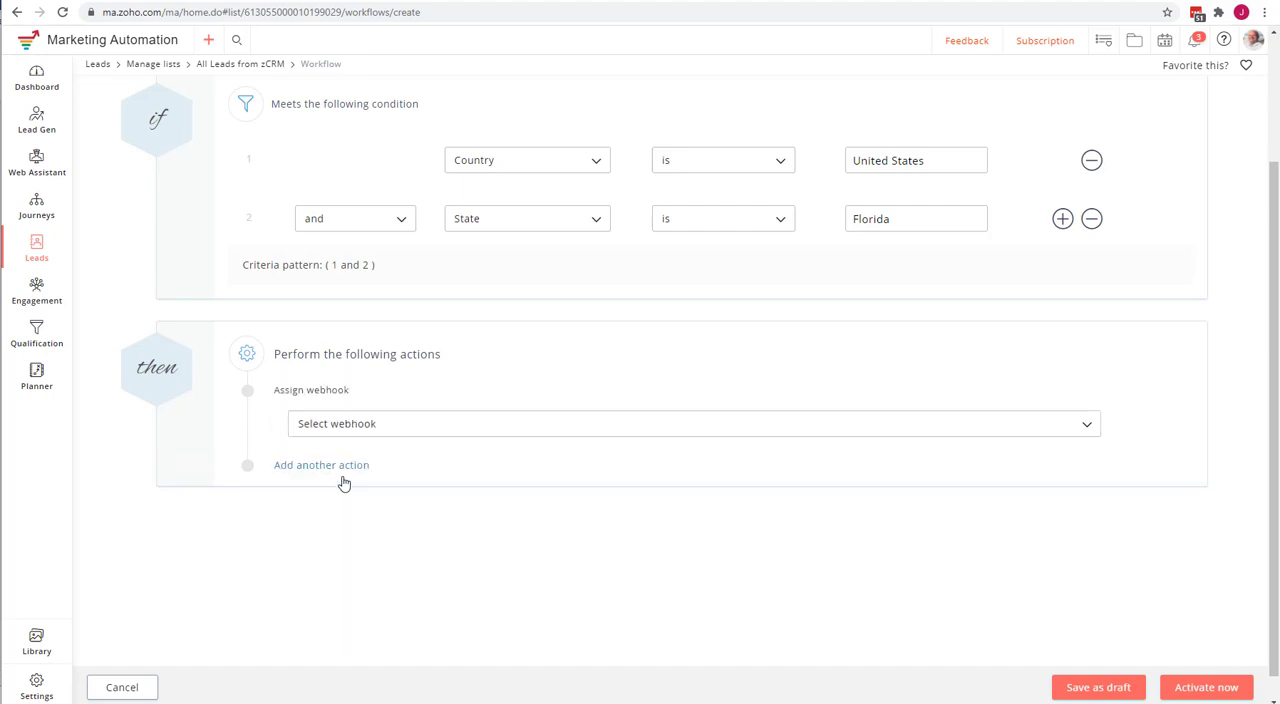
pyautogui.click(380, 426)
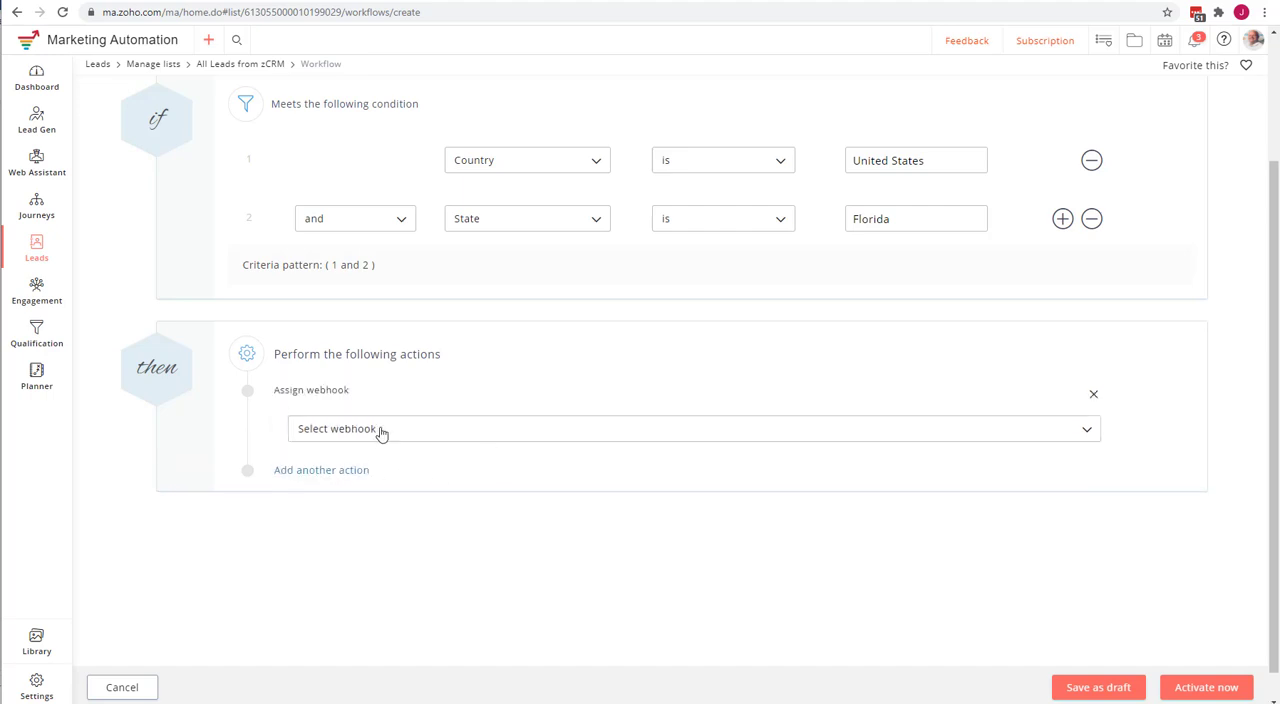
pyautogui.click(337, 503)
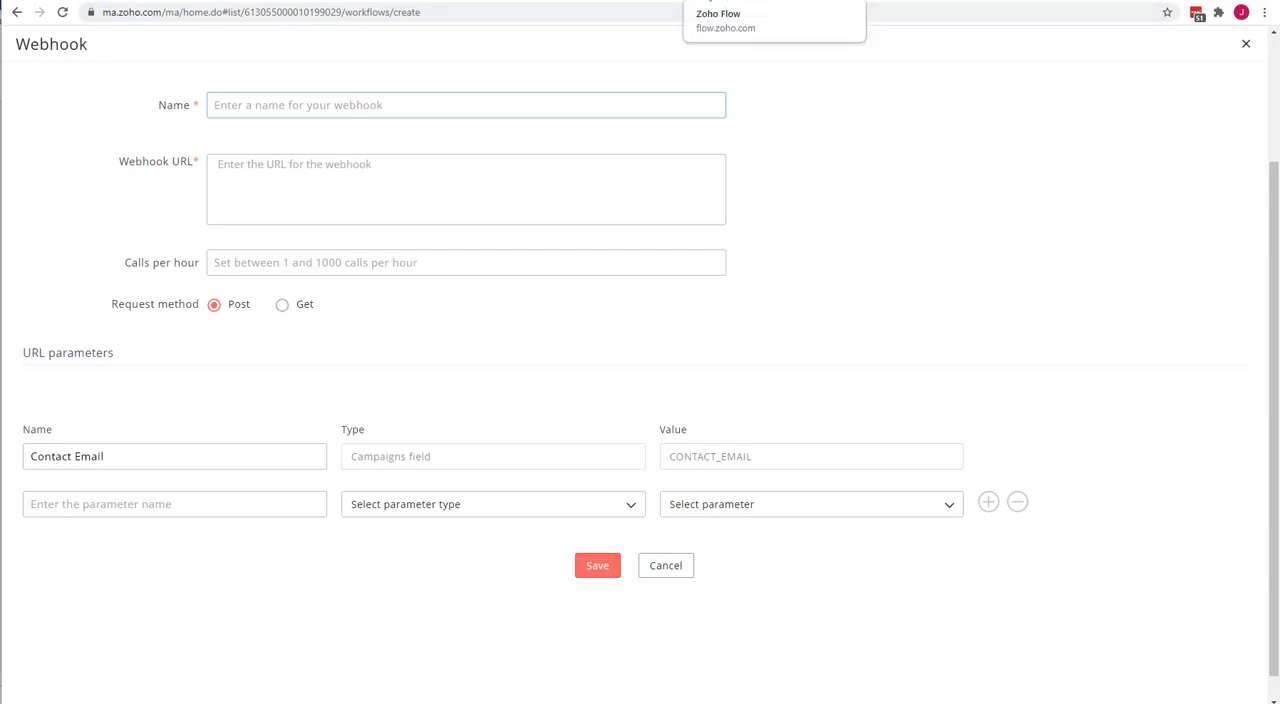
# Review the webhooks branch in the Lucidchart diagram and browse all apps in the Zoho Flow gallery.
pyautogui.click(130, 1)
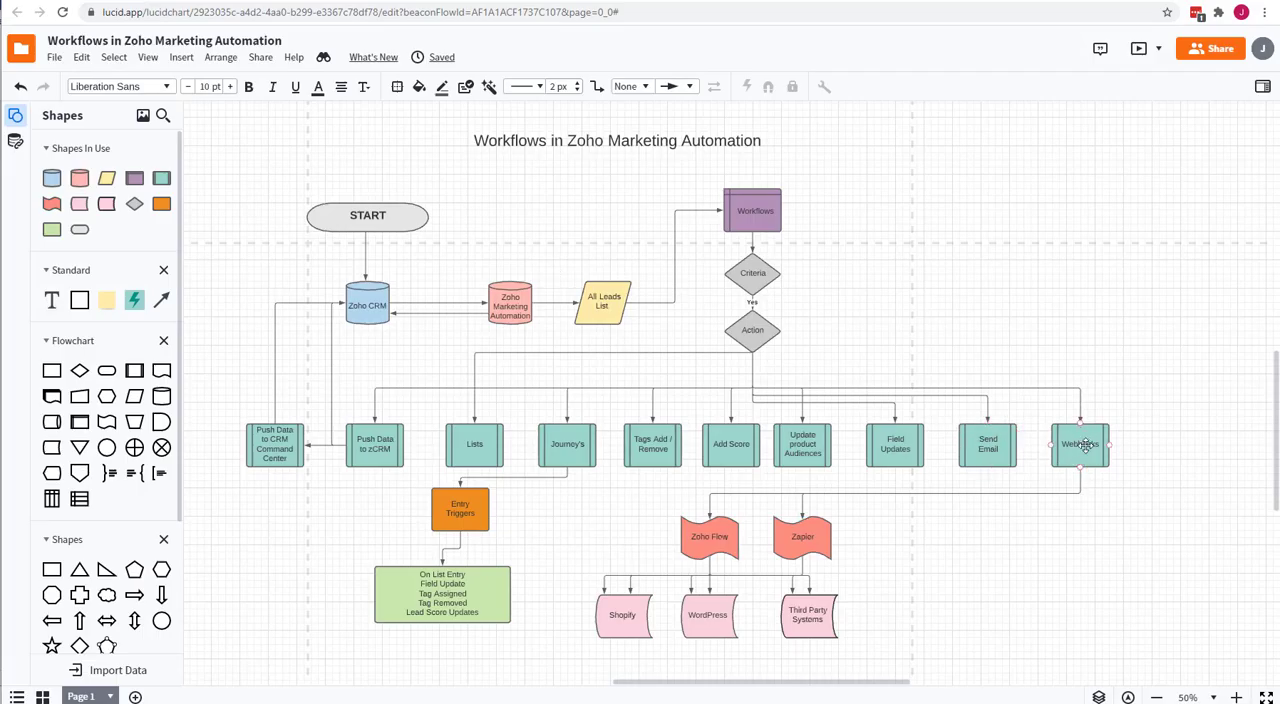
pyautogui.click(1015, 493)
pyautogui.scroll(-1, 800, 532)
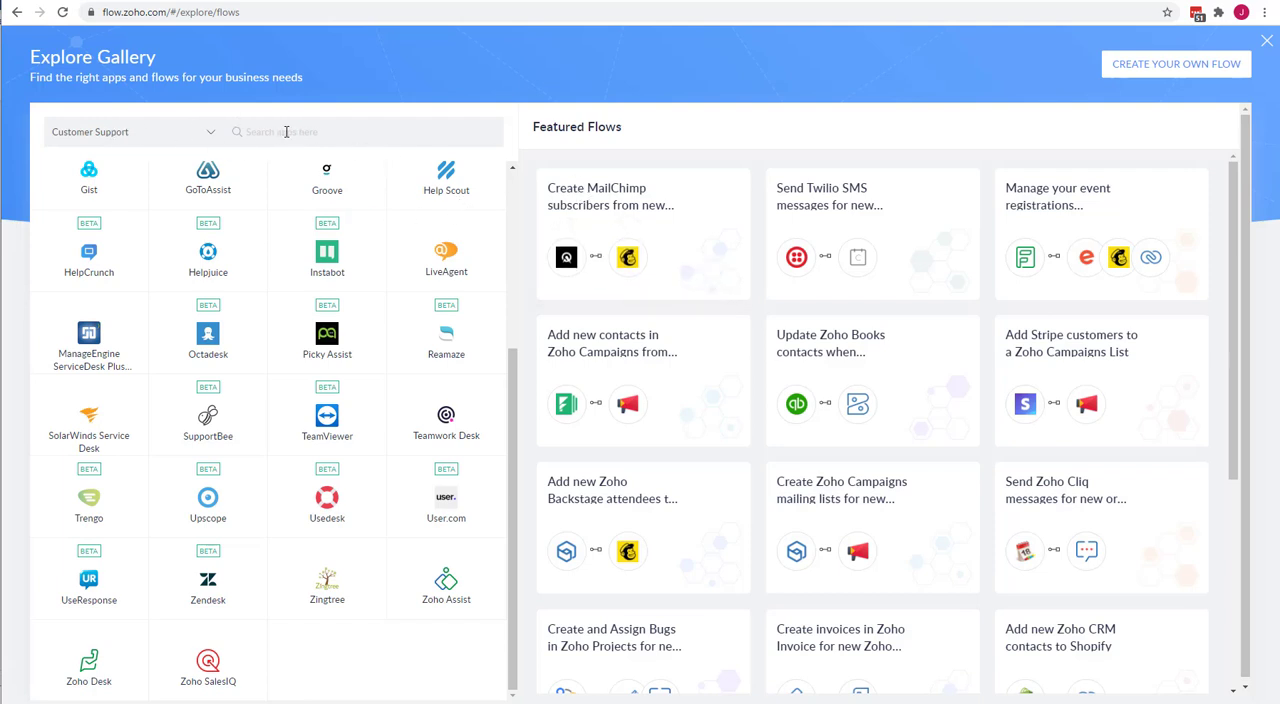
pyautogui.click(117, 131)
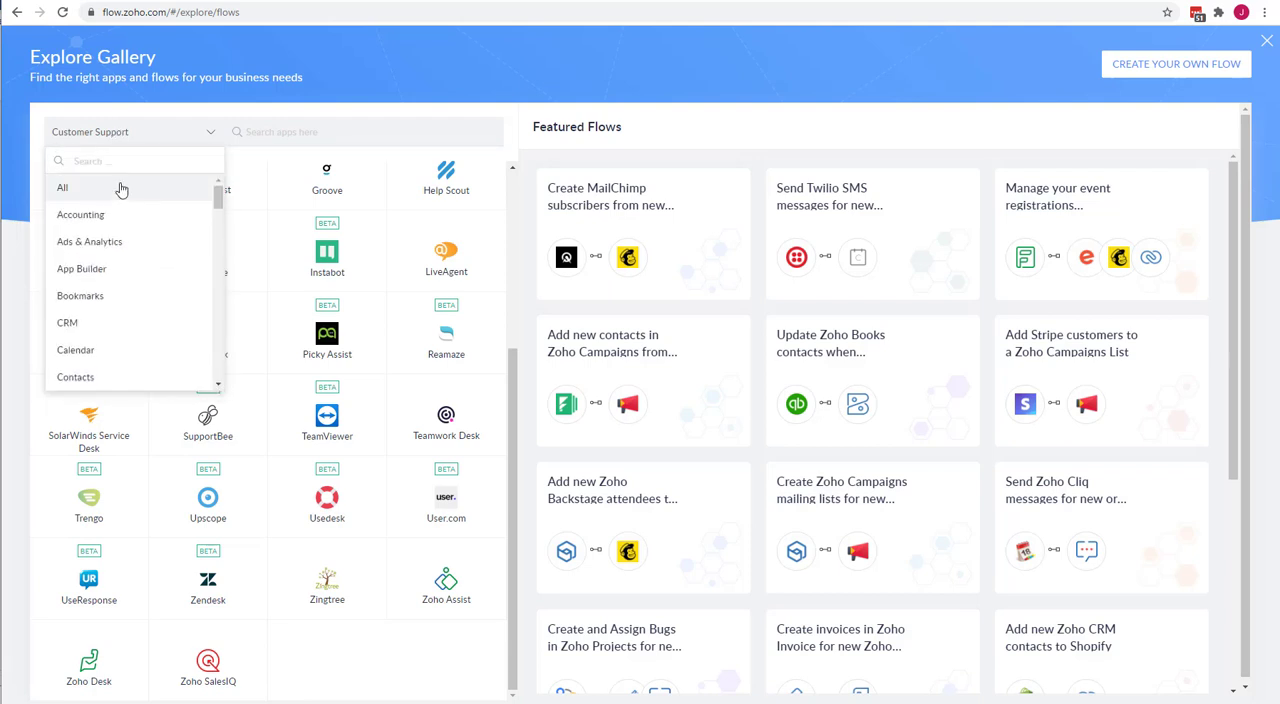
pyautogui.click(121, 189)
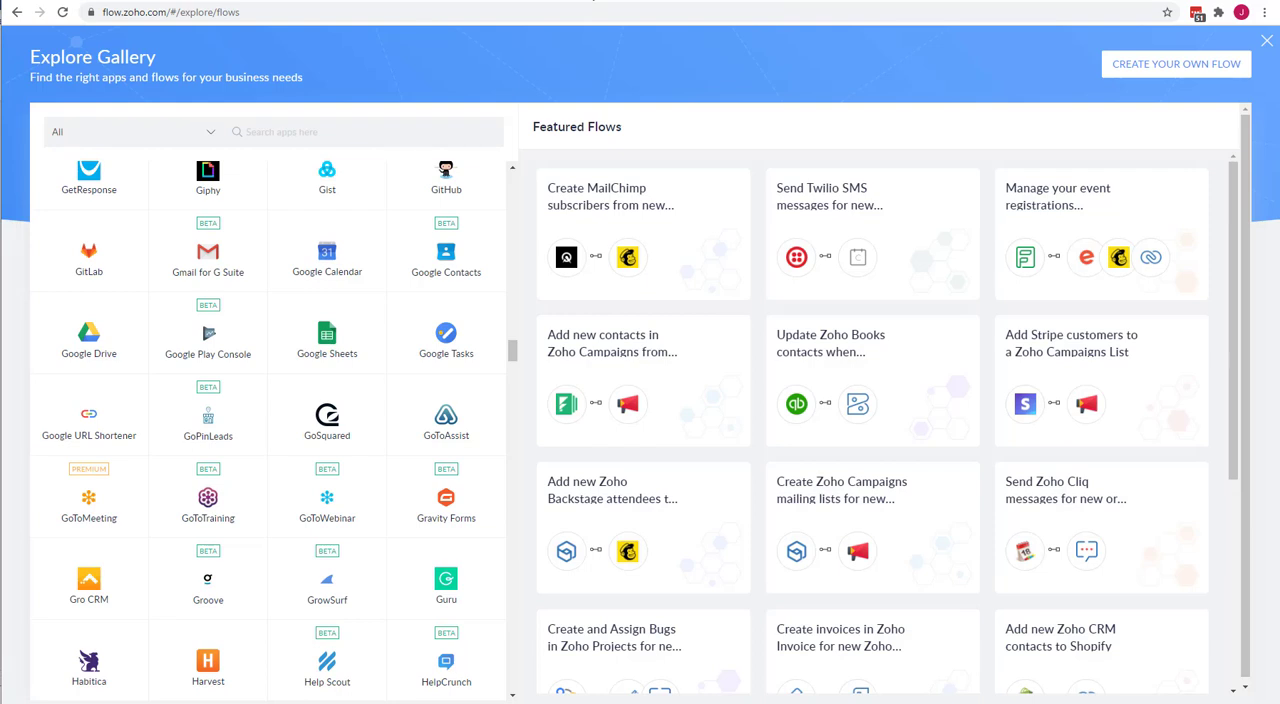
pyautogui.click(458, 0)
pyautogui.click(490, 0)
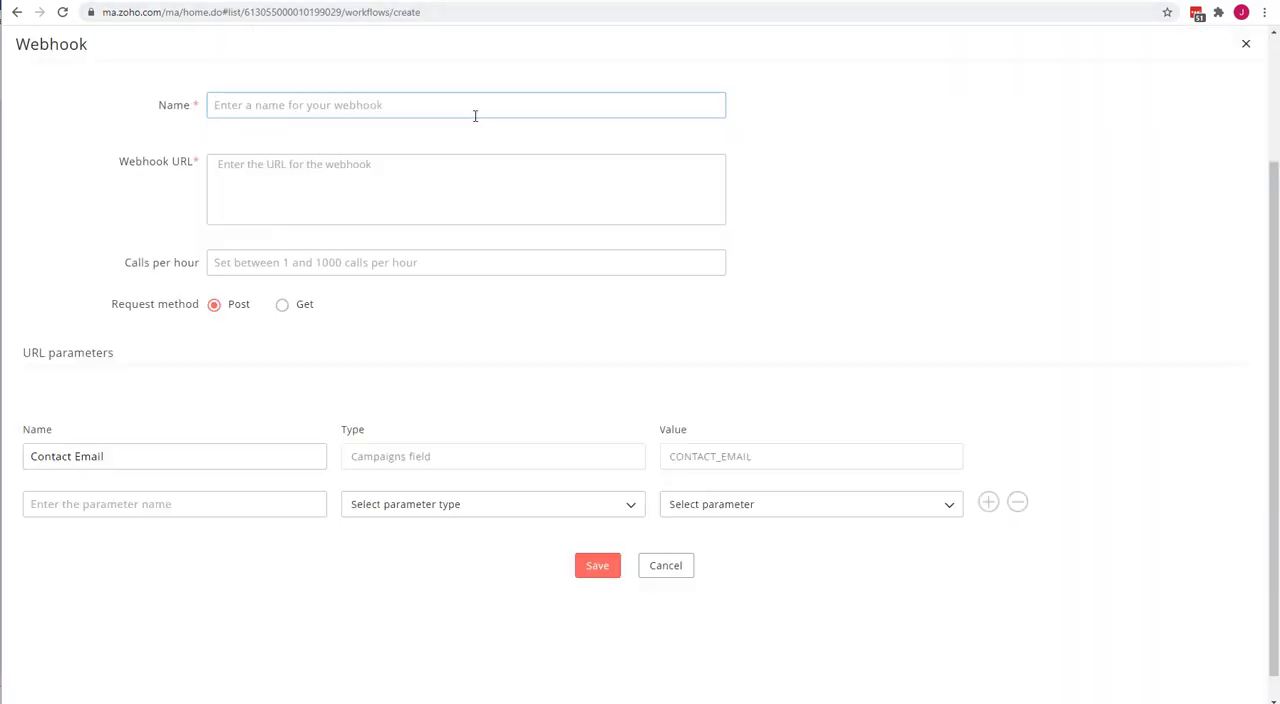
pyautogui.click(738, 0)
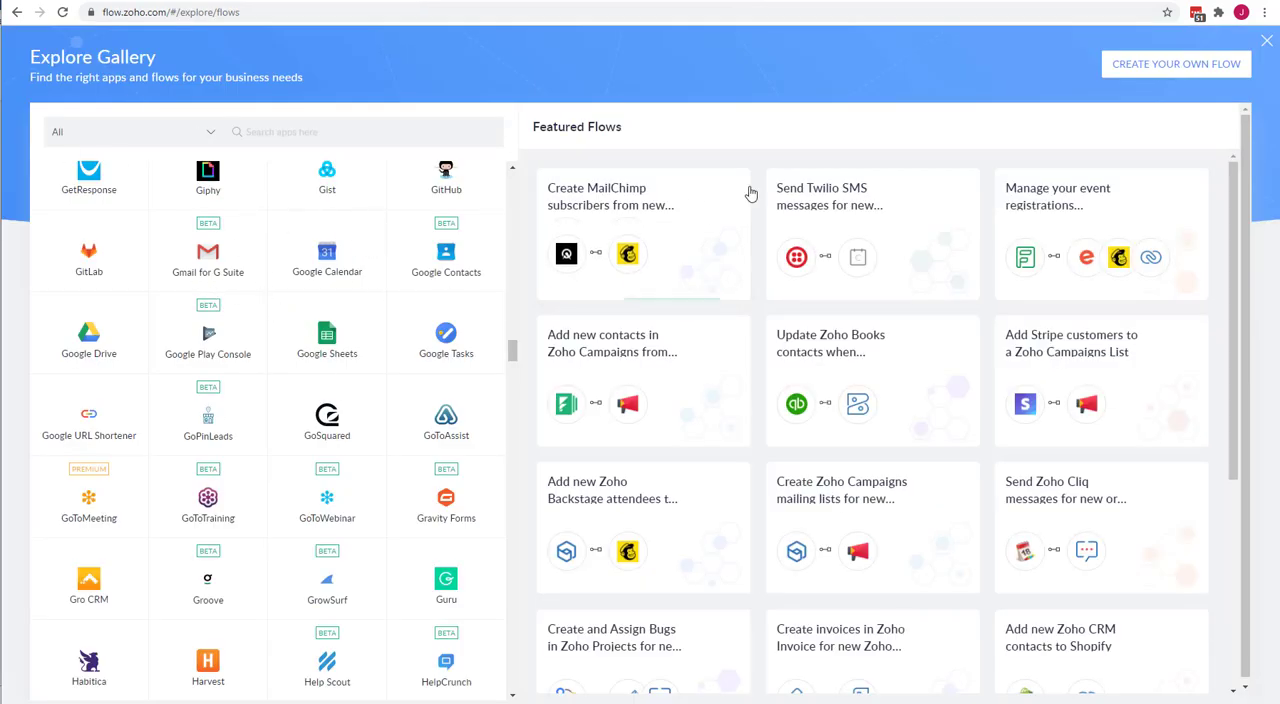
# Leave the Zoho Flow gallery and create a flow named "WebFlow Test", reusing the name as its description.
pyautogui.click(1266, 41)
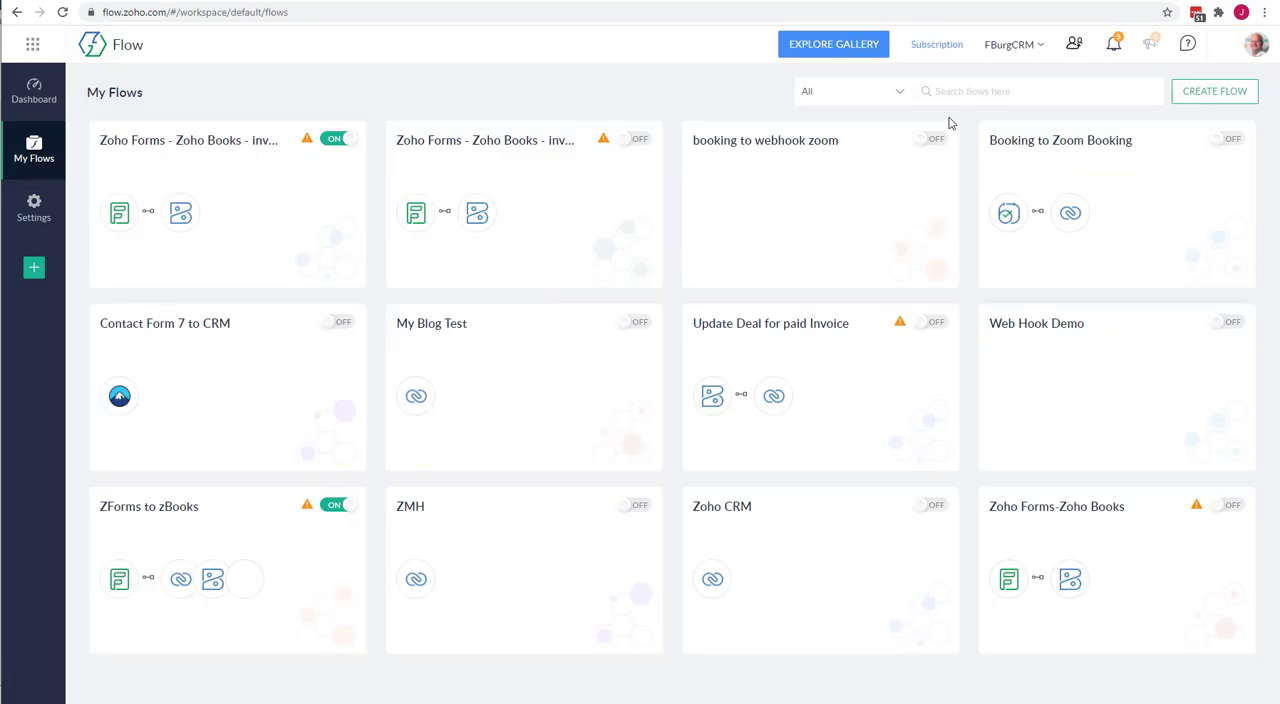
pyautogui.click(1214, 91)
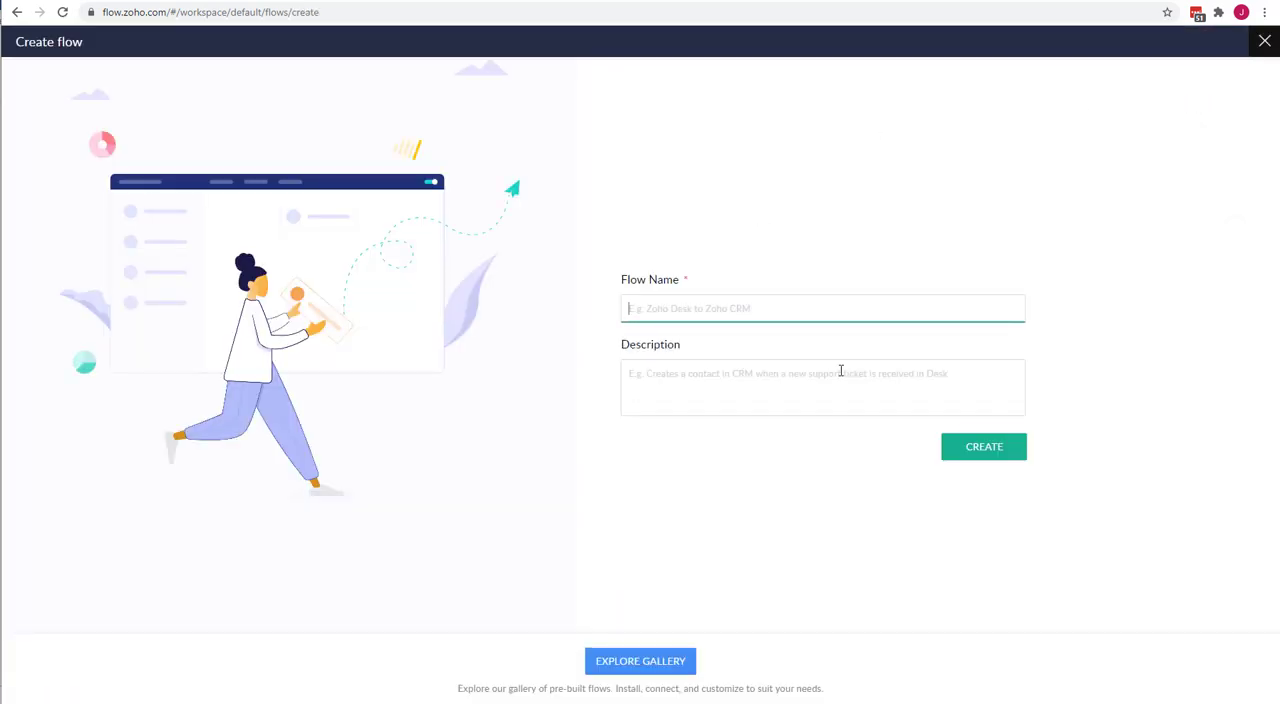
pyautogui.write('Web')
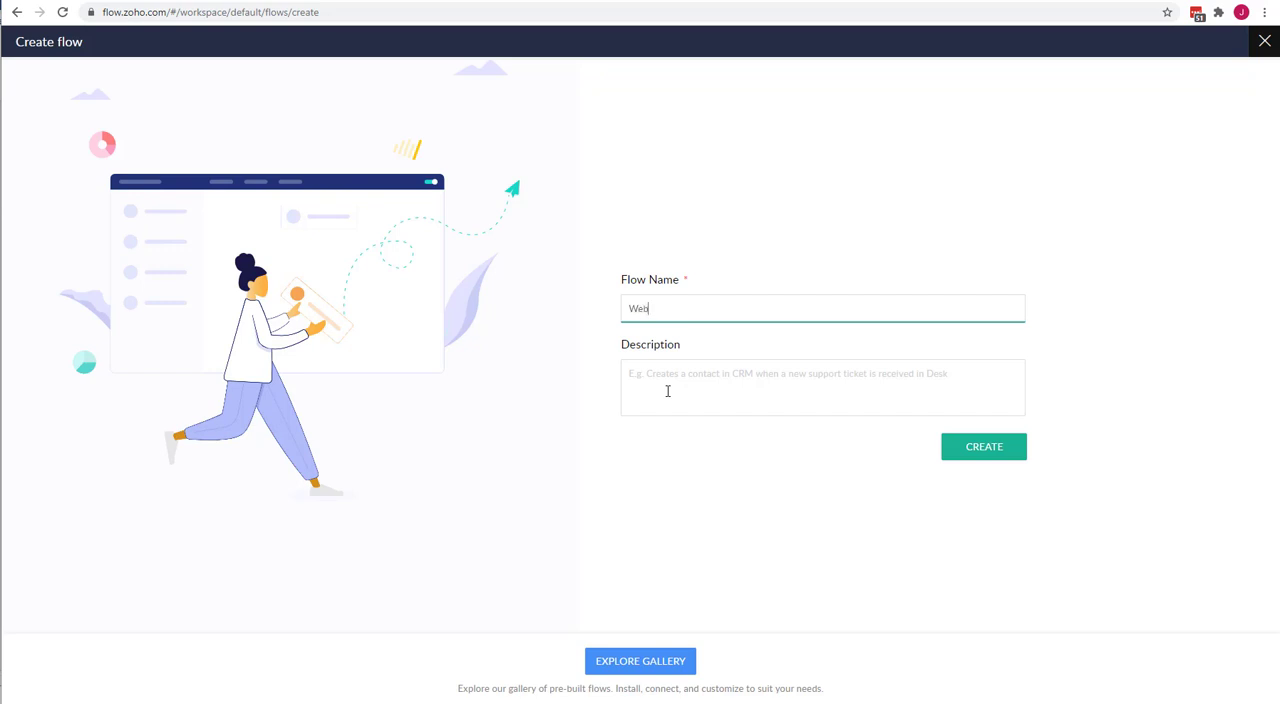
pyautogui.write('Flow Test')
pyautogui.click(667, 391)
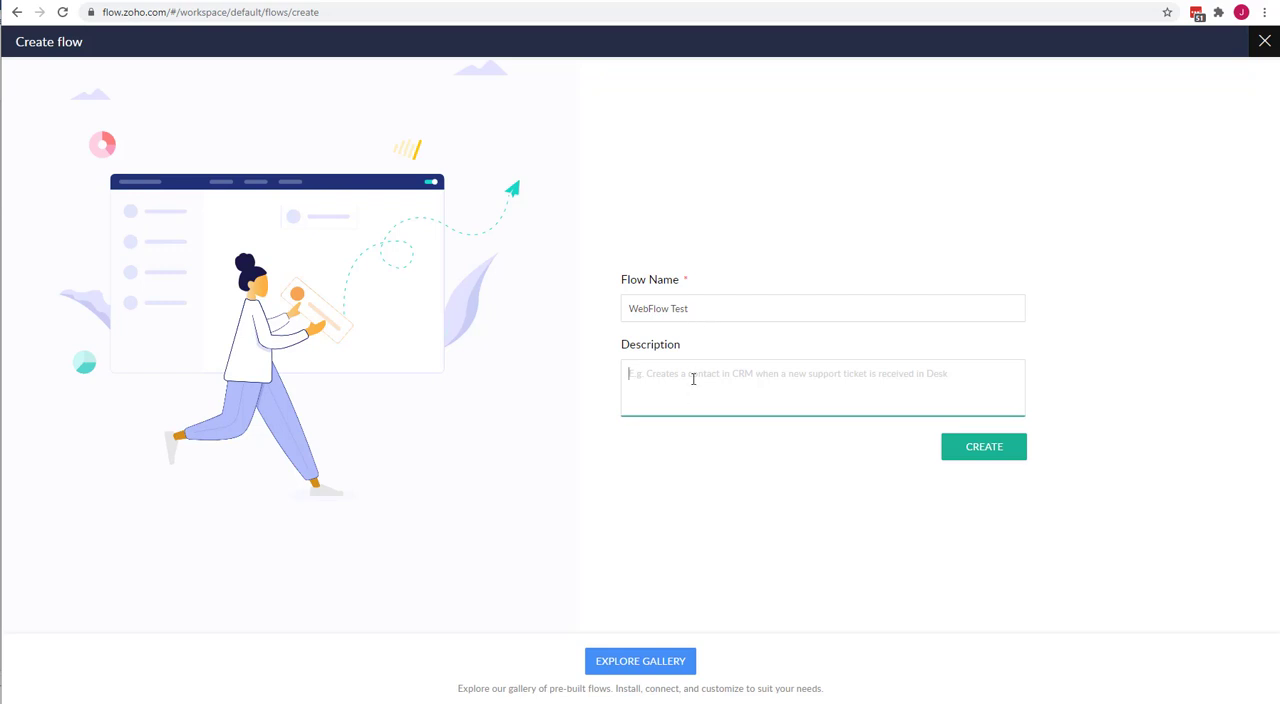
pyautogui.click(668, 311)
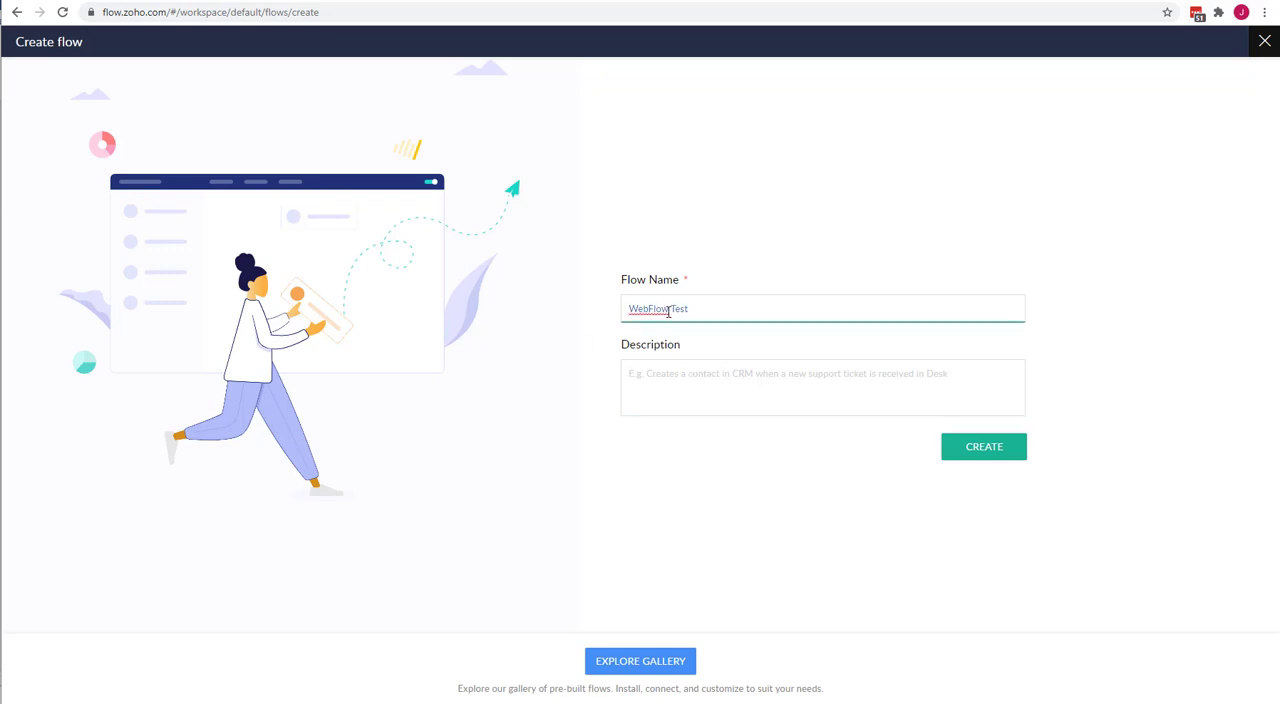
pyautogui.click(683, 372)
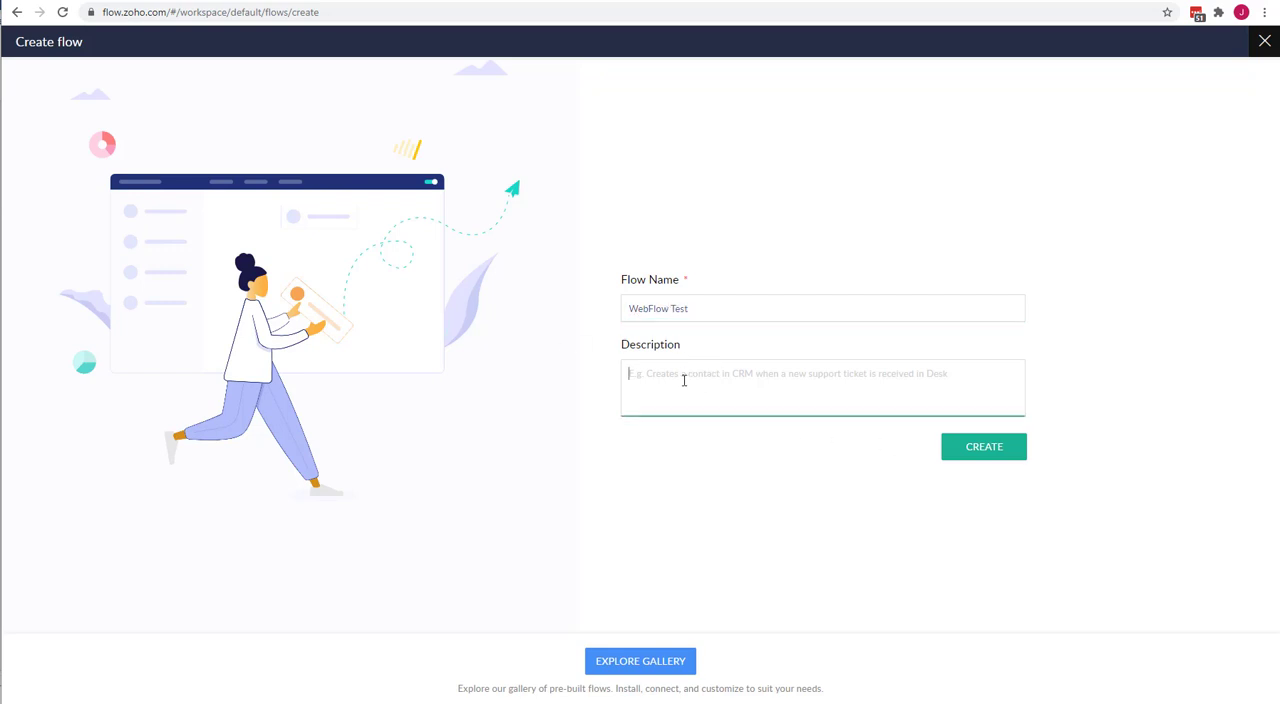
pyautogui.write('WebFlow Test')
pyautogui.click(983, 462)
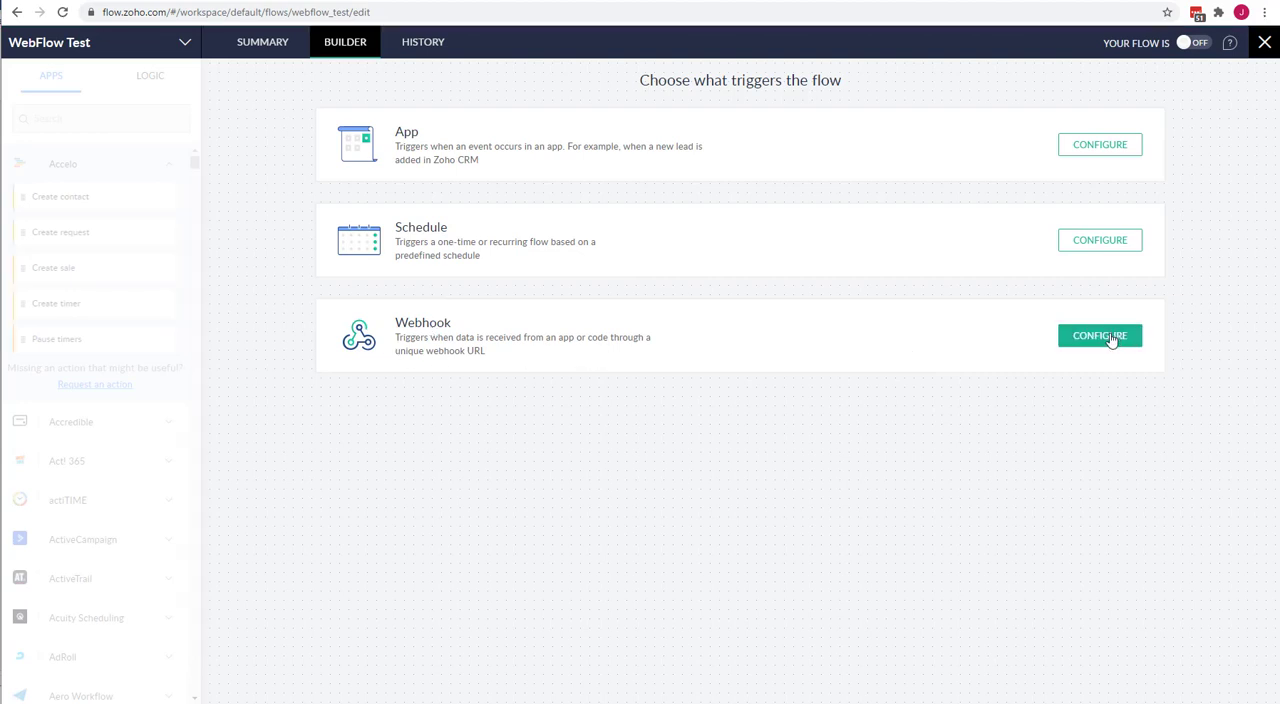
# Configure a webhook trigger for the flow with the JSON payload format, copying its webhook URL.
pyautogui.click(1100, 336)
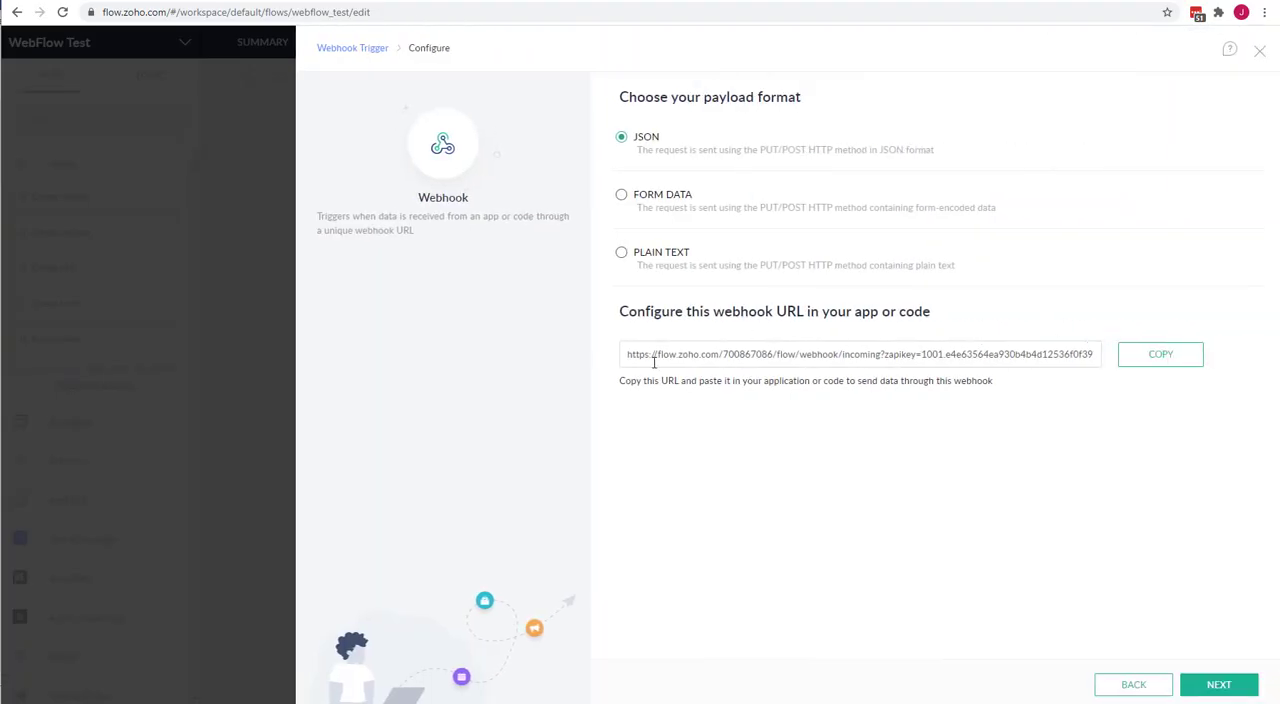
pyautogui.click(1172, 358)
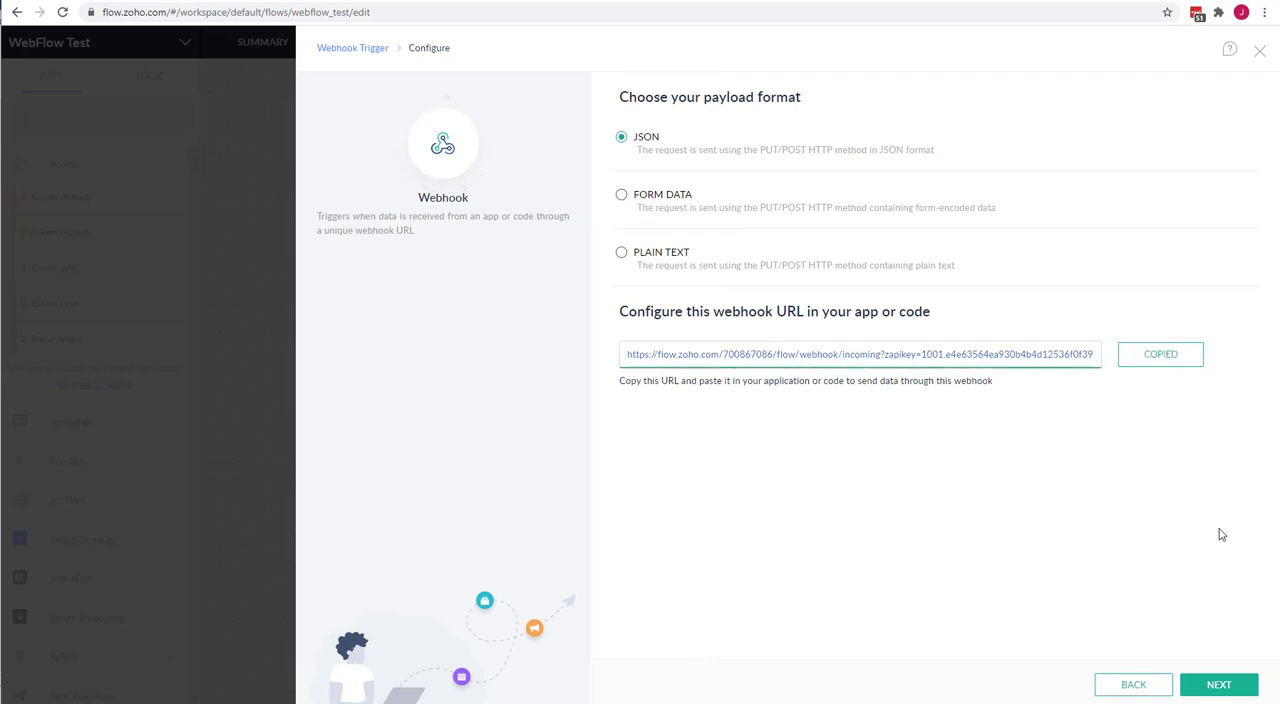
pyautogui.click(1205, 685)
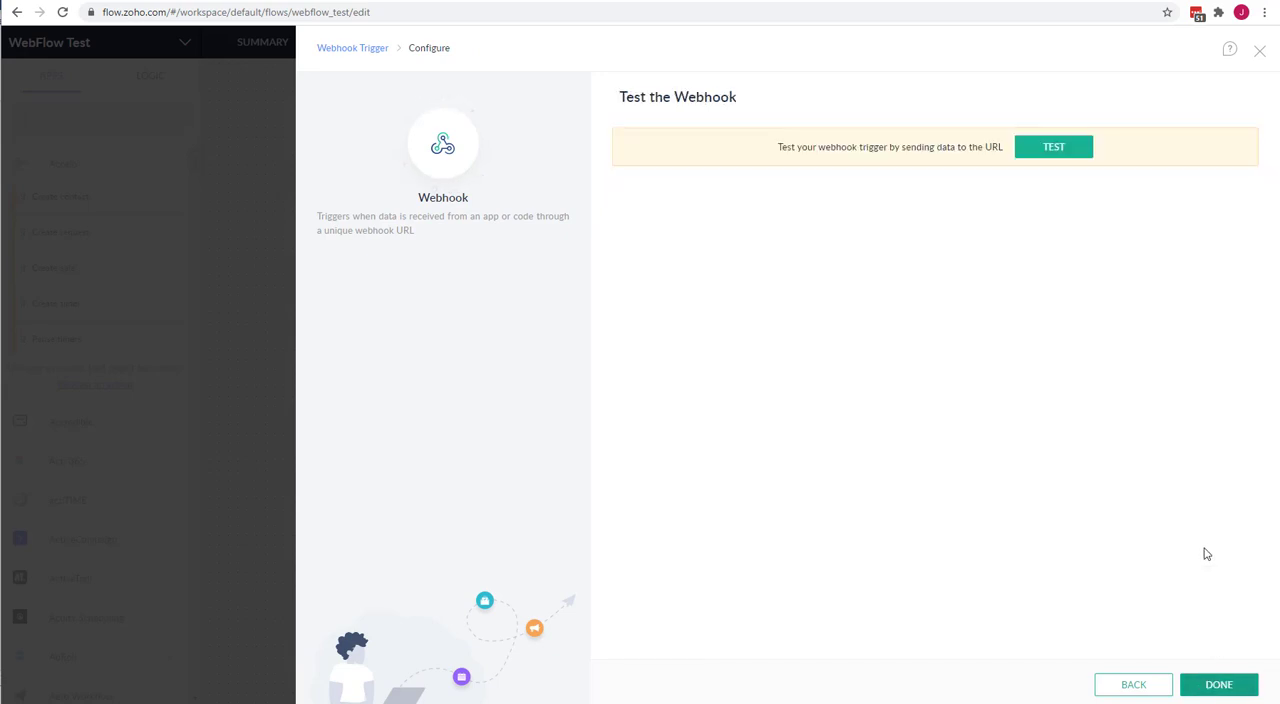
pyautogui.click(1218, 688)
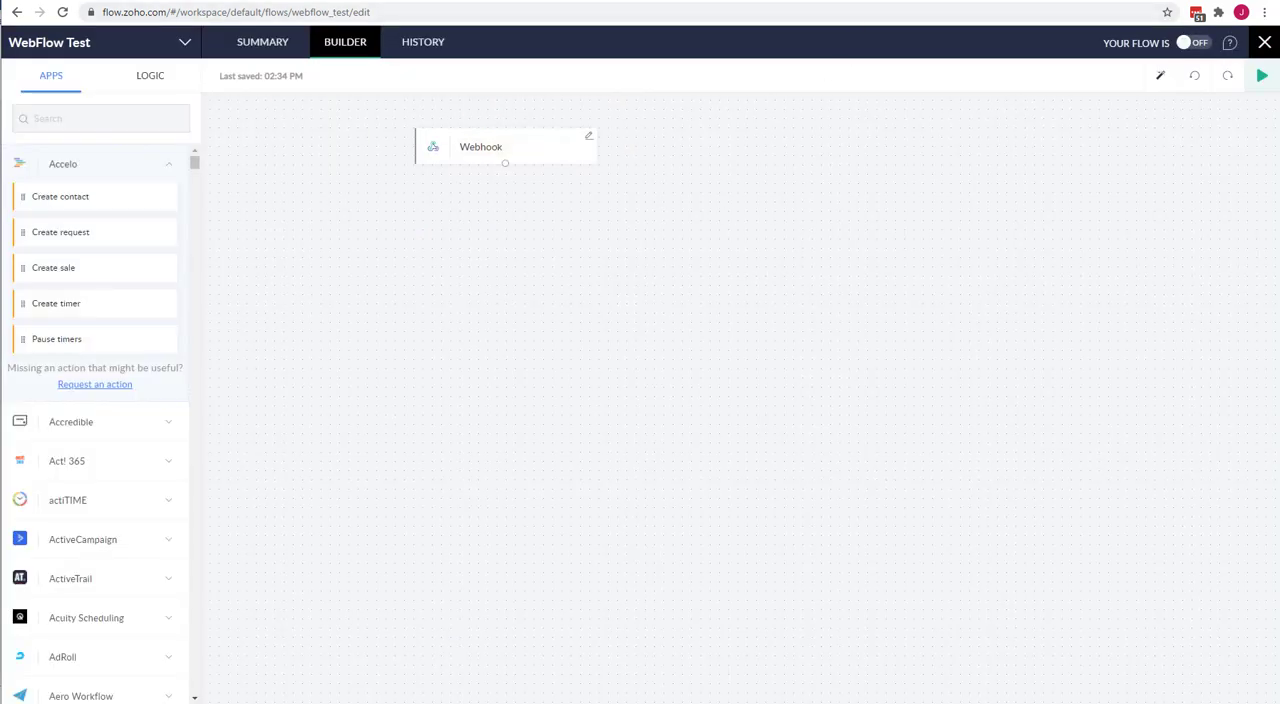
# Return to the new webhook form in Zoho Marketing Automation and paste the copied Zoho Flow URL as its webhook URL.
pyautogui.click(569, 0)
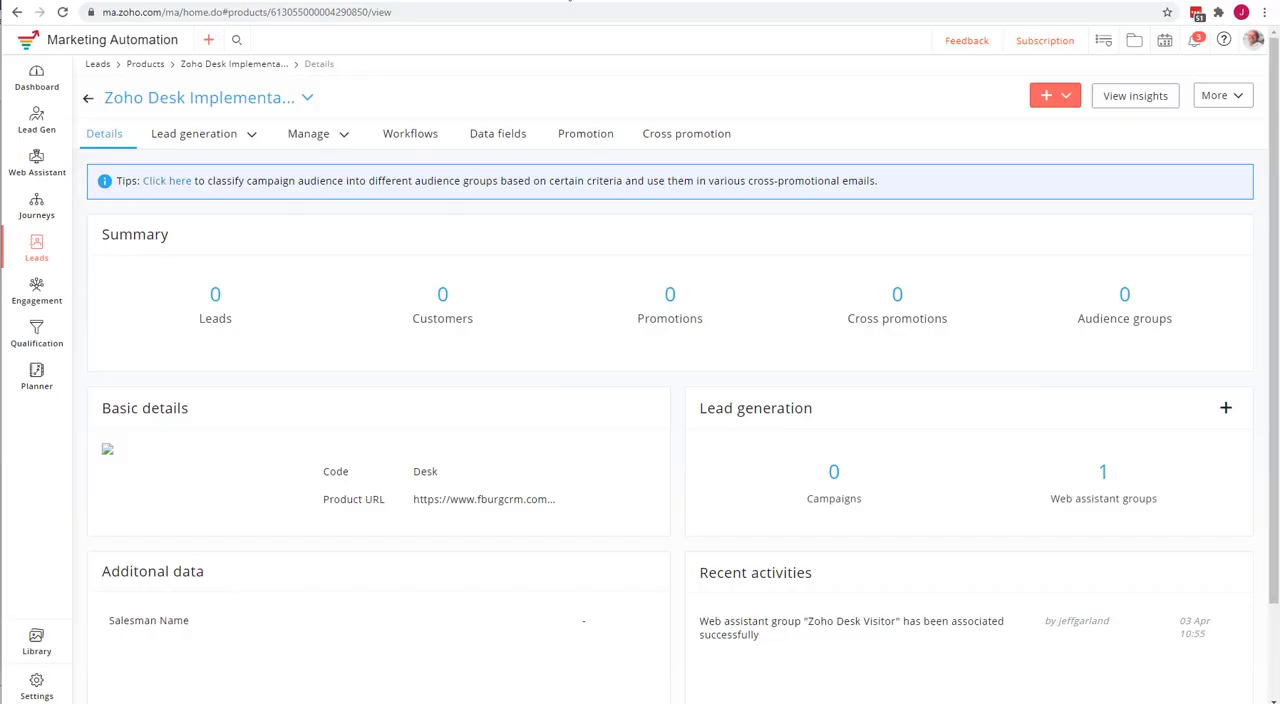
pyautogui.click(430, 2)
pyautogui.click(273, 1)
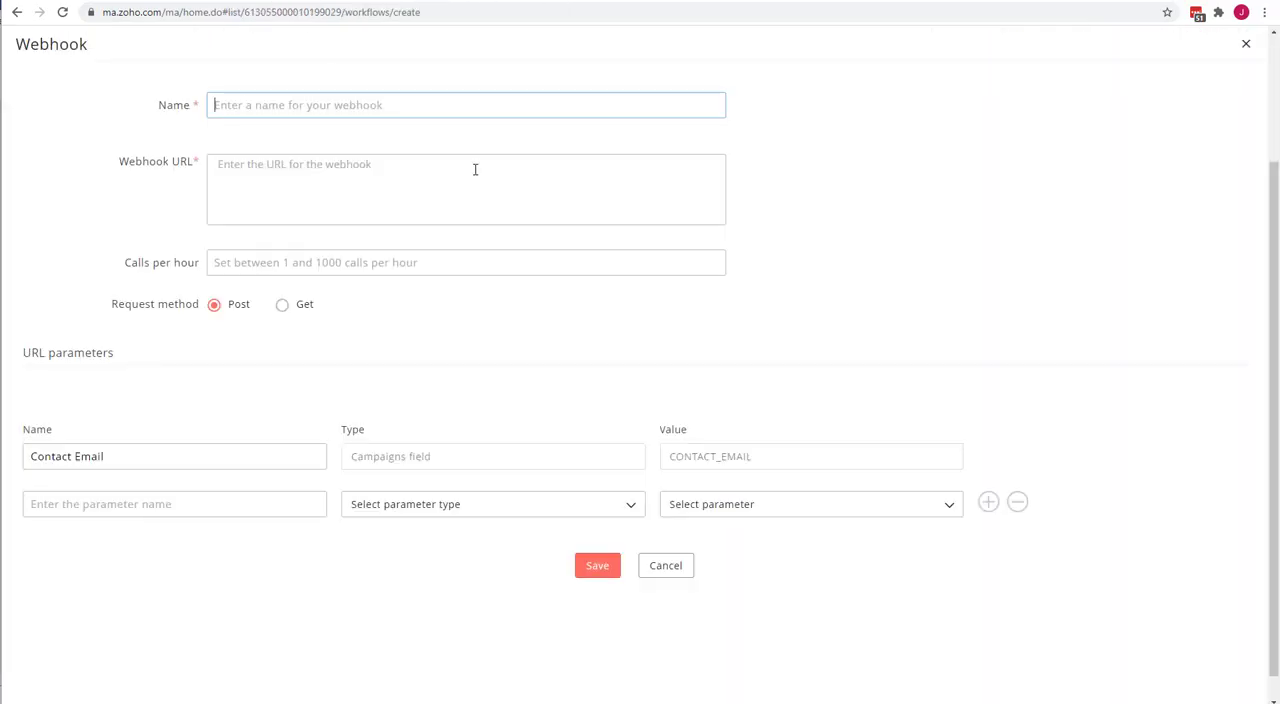
pyautogui.click(277, 170)
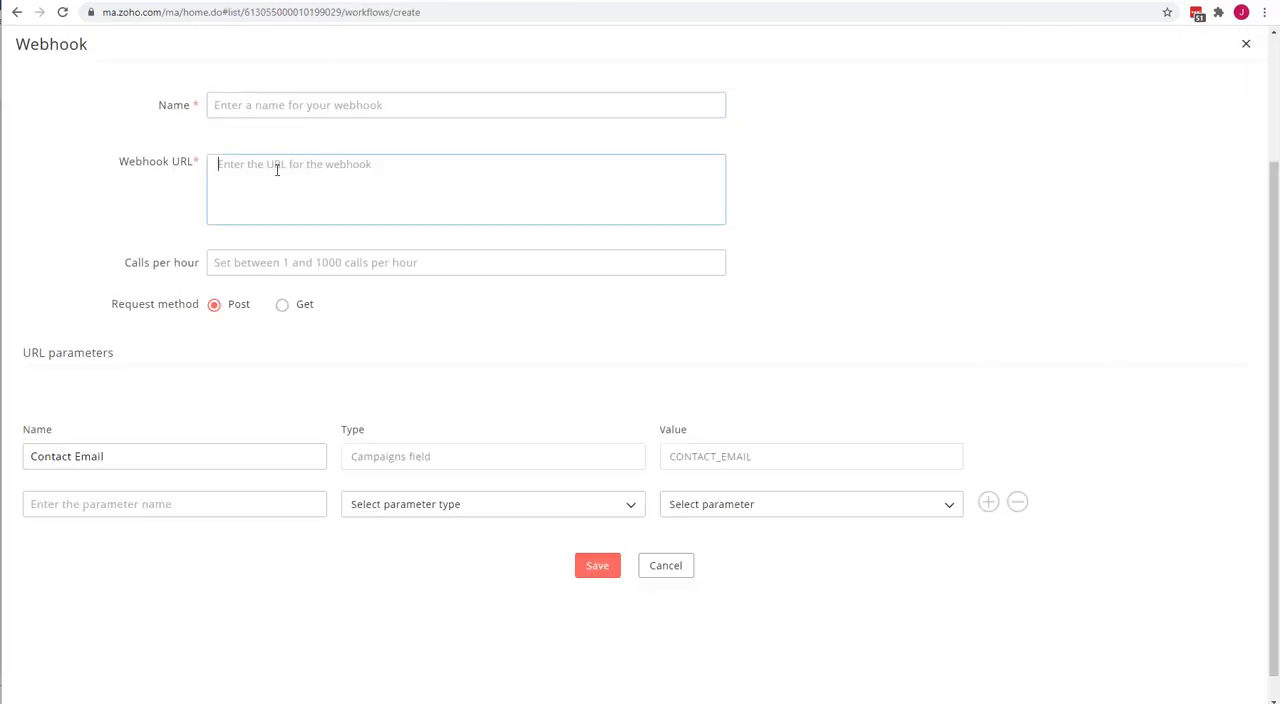
pyautogui.hotkey('ctrl', 'v')
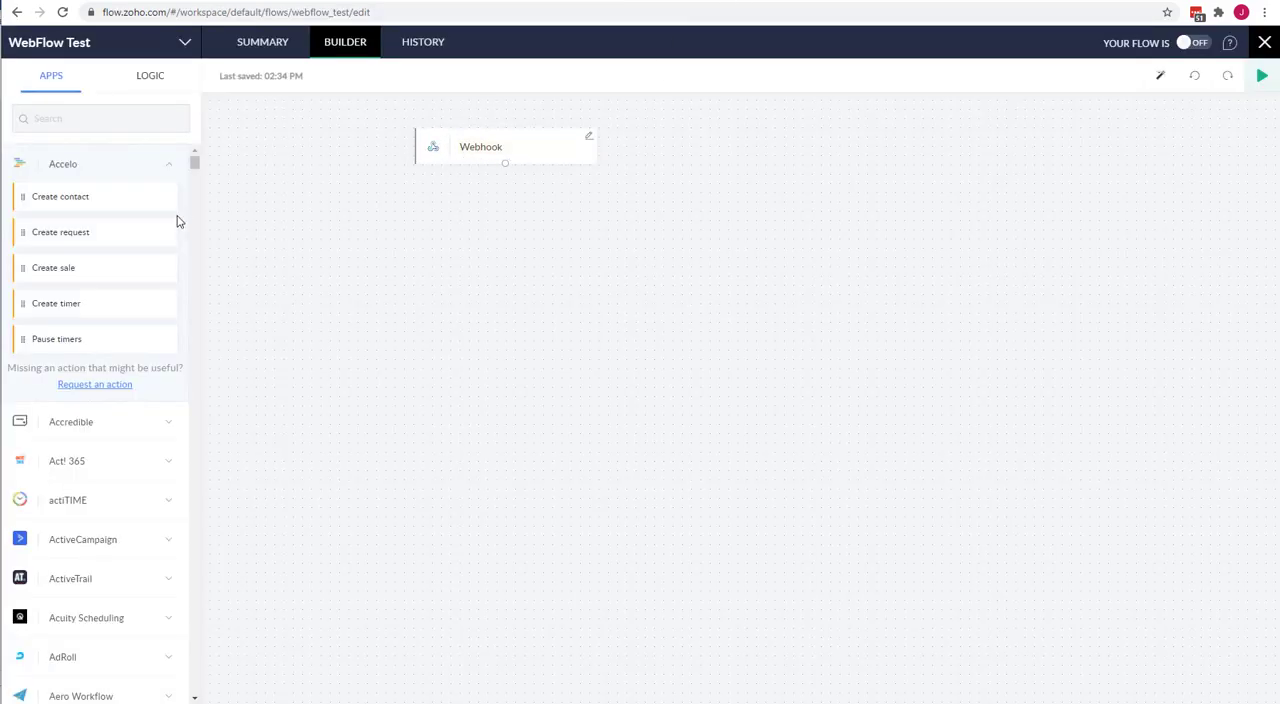
# Try a QuickBooks "Create customer" action below the webhook trigger in Zoho Flow, then cancel its setup and delete it.
pyautogui.click(80, 120)
pyautogui.write('quick')
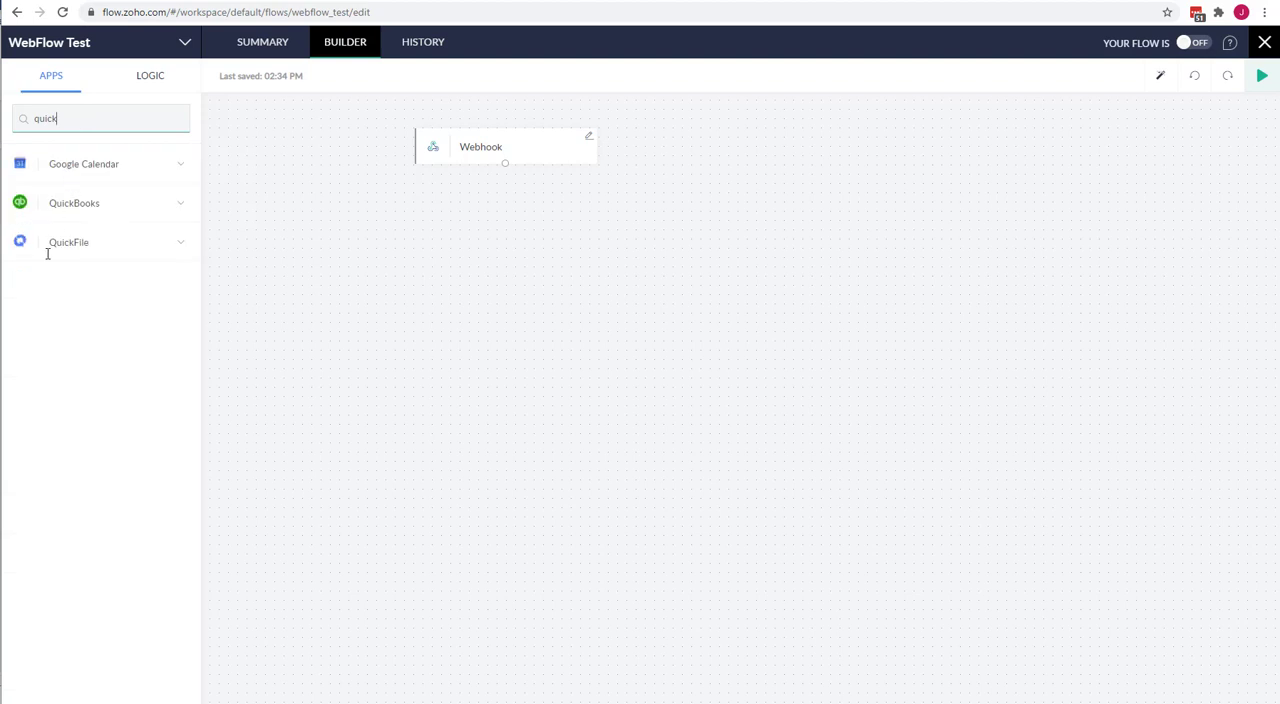
pyautogui.click(180, 204)
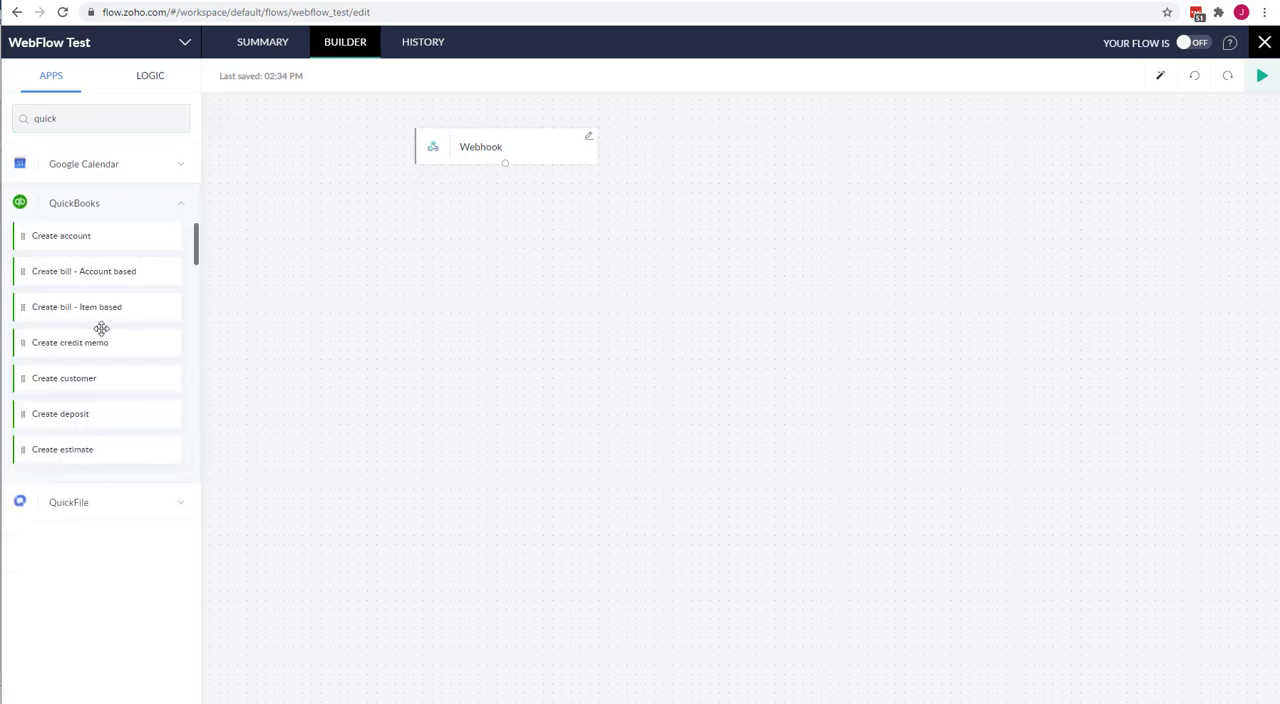
pyautogui.moveTo(94, 377); pyautogui.dragTo(505, 235)
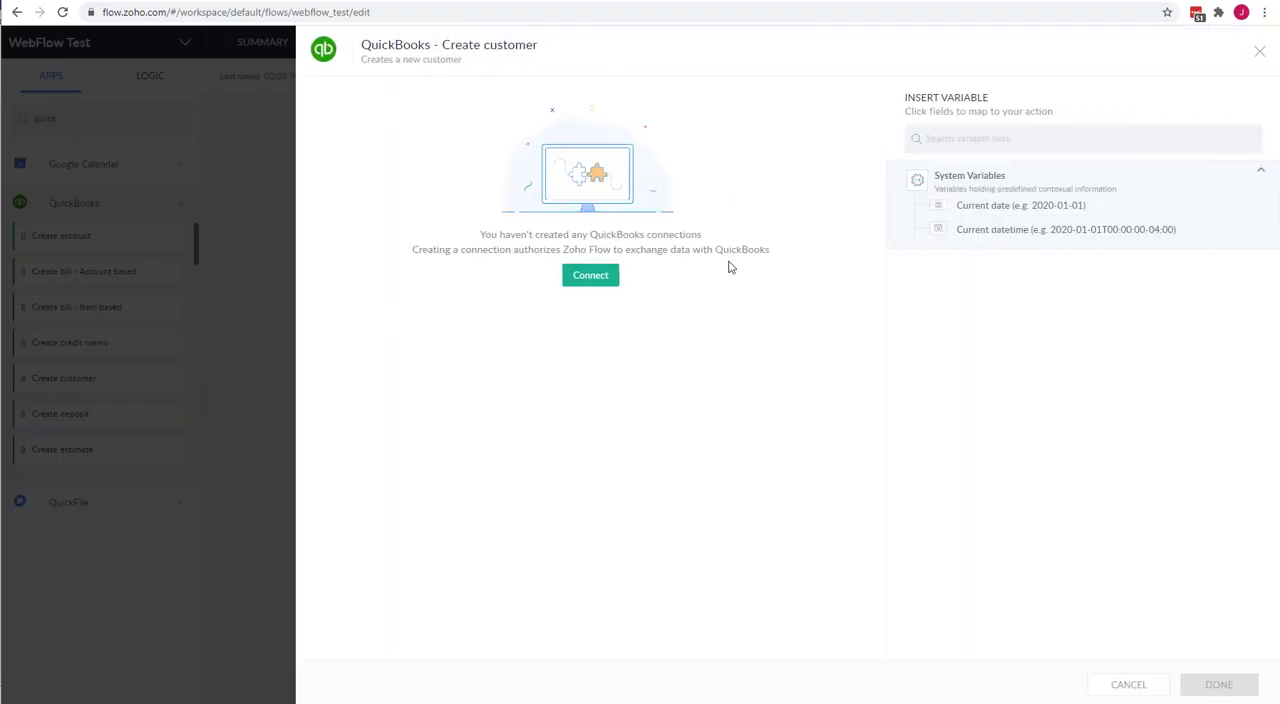
pyautogui.click(1155, 685)
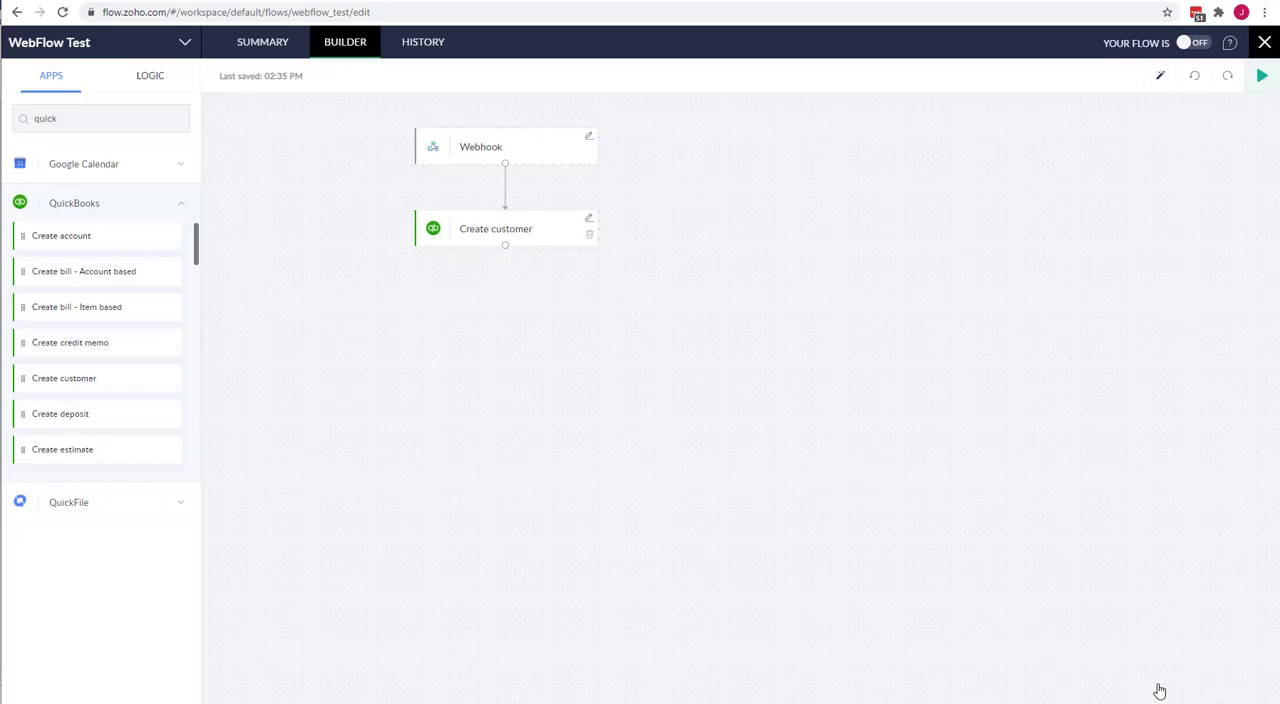
pyautogui.click(589, 234)
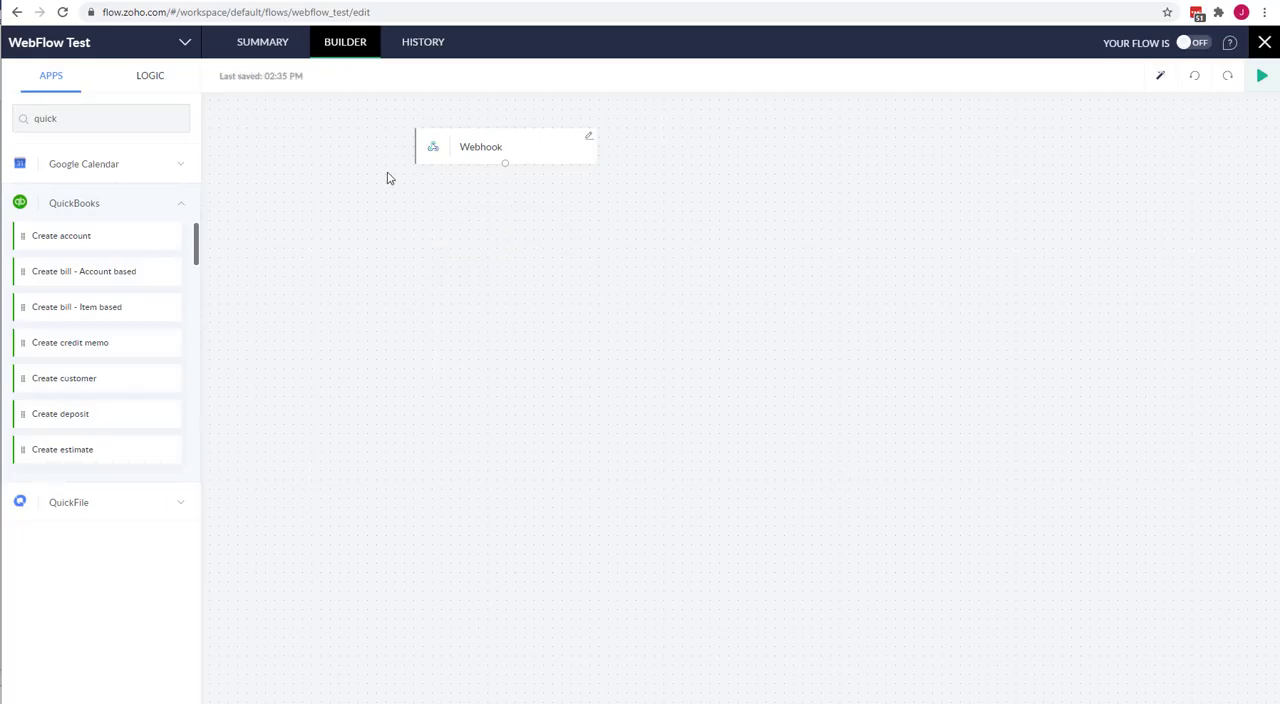
# Try a WordPress.org "Create user" action below the webhook trigger, then cancel its setup and delete it.
pyautogui.click(109, 118)
pyautogui.write('wor')
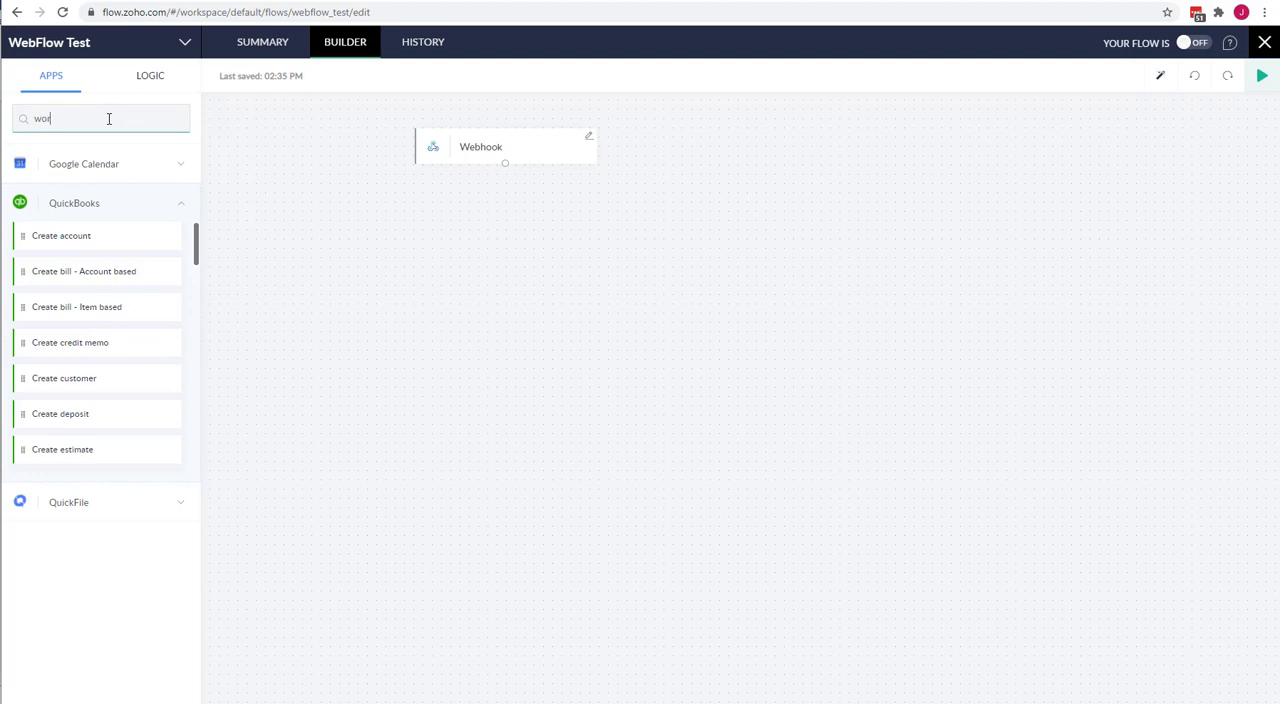
pyautogui.write('dpres')
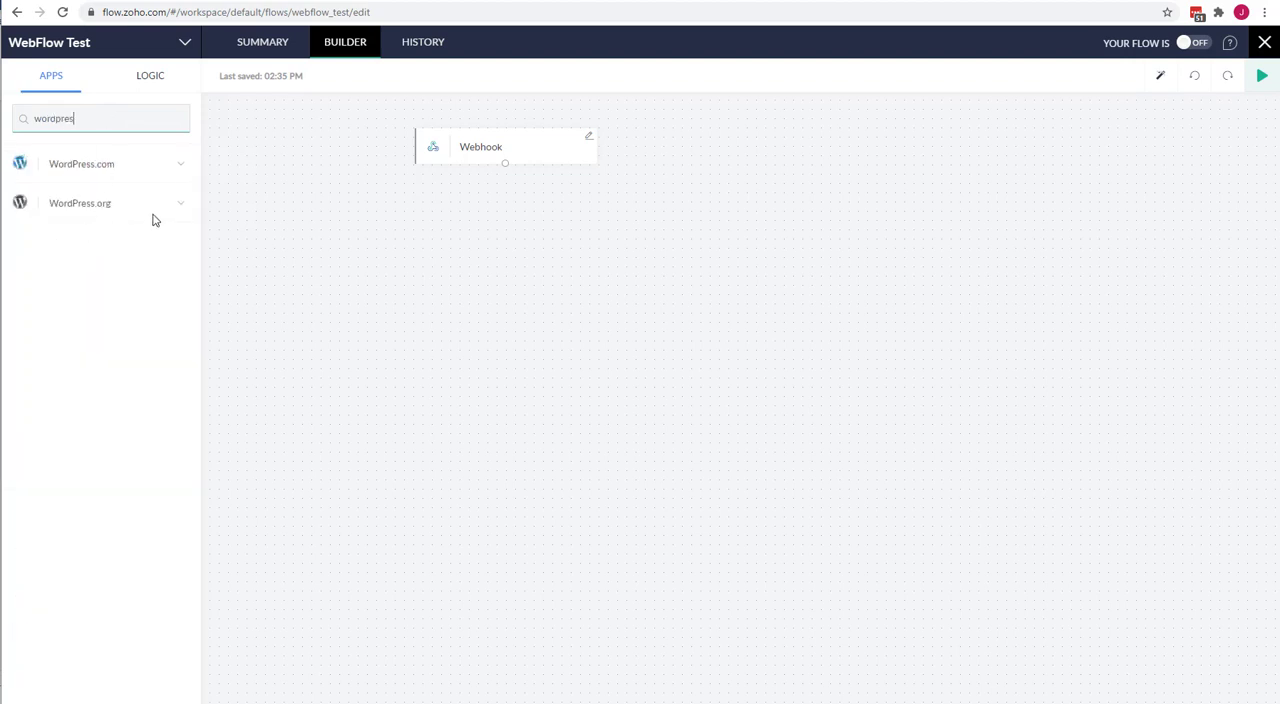
pyautogui.click(180, 205)
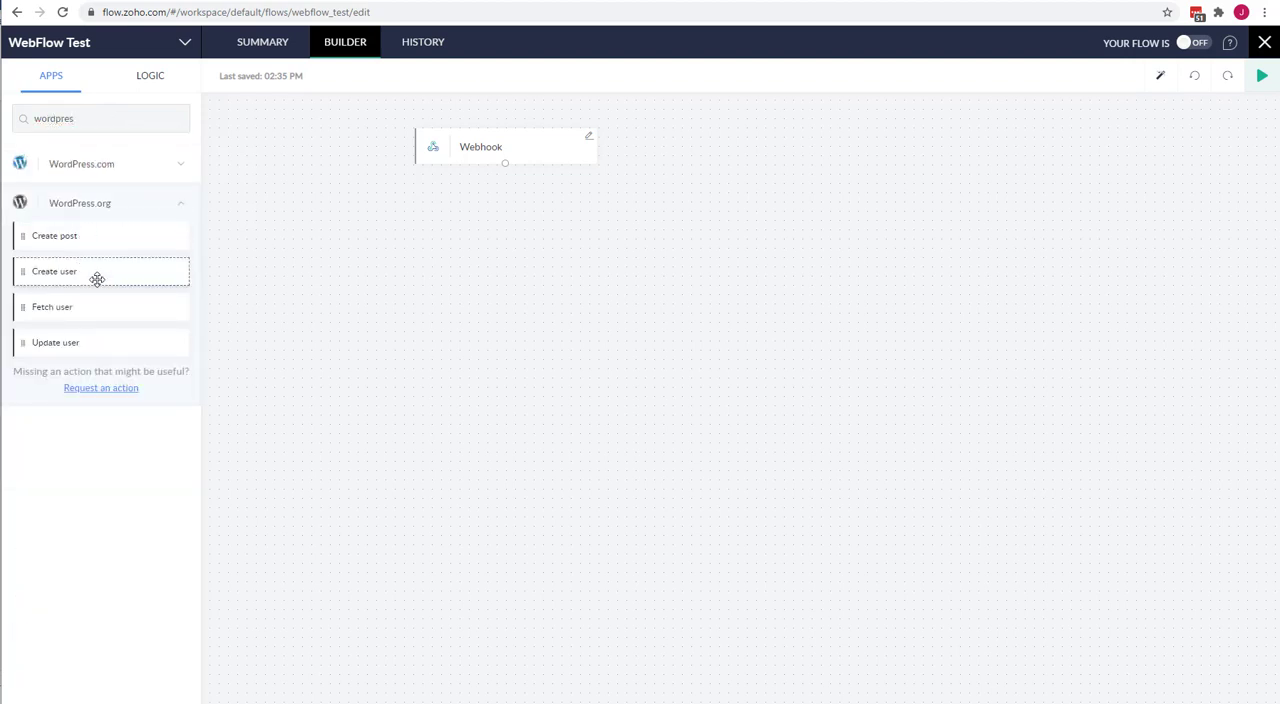
pyautogui.moveTo(83, 269); pyautogui.dragTo(496, 222)
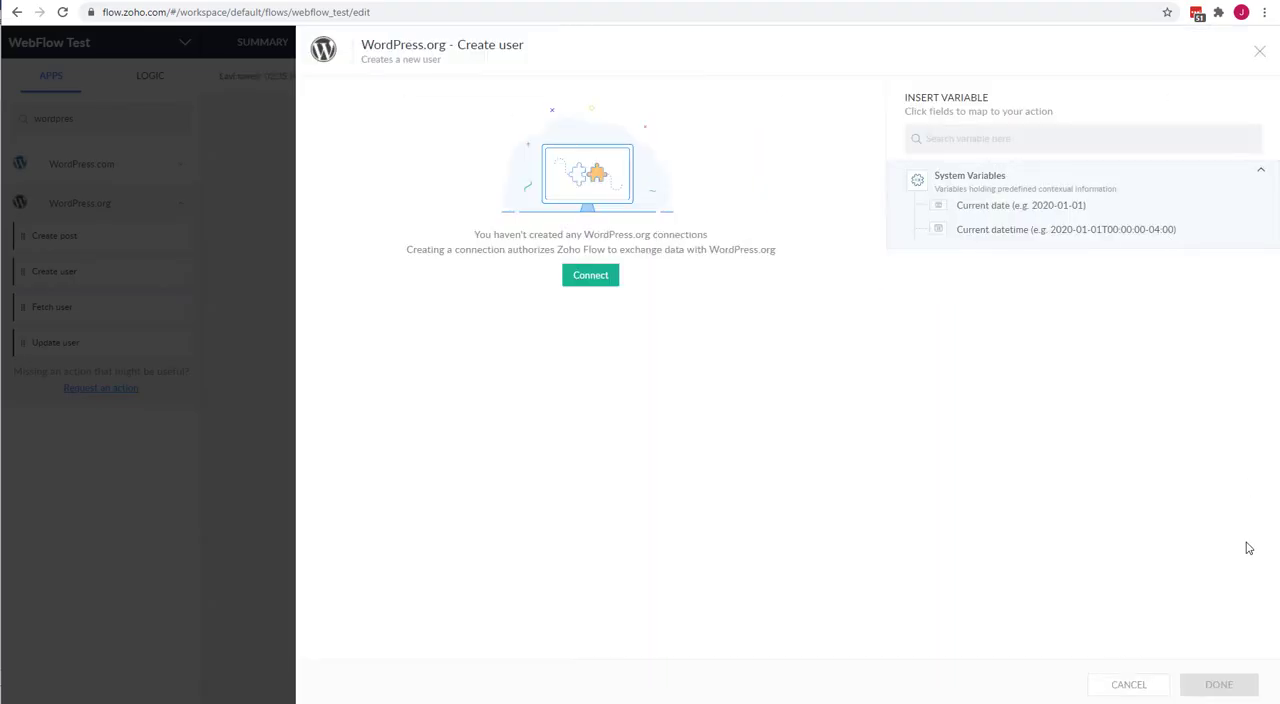
pyautogui.click(1150, 686)
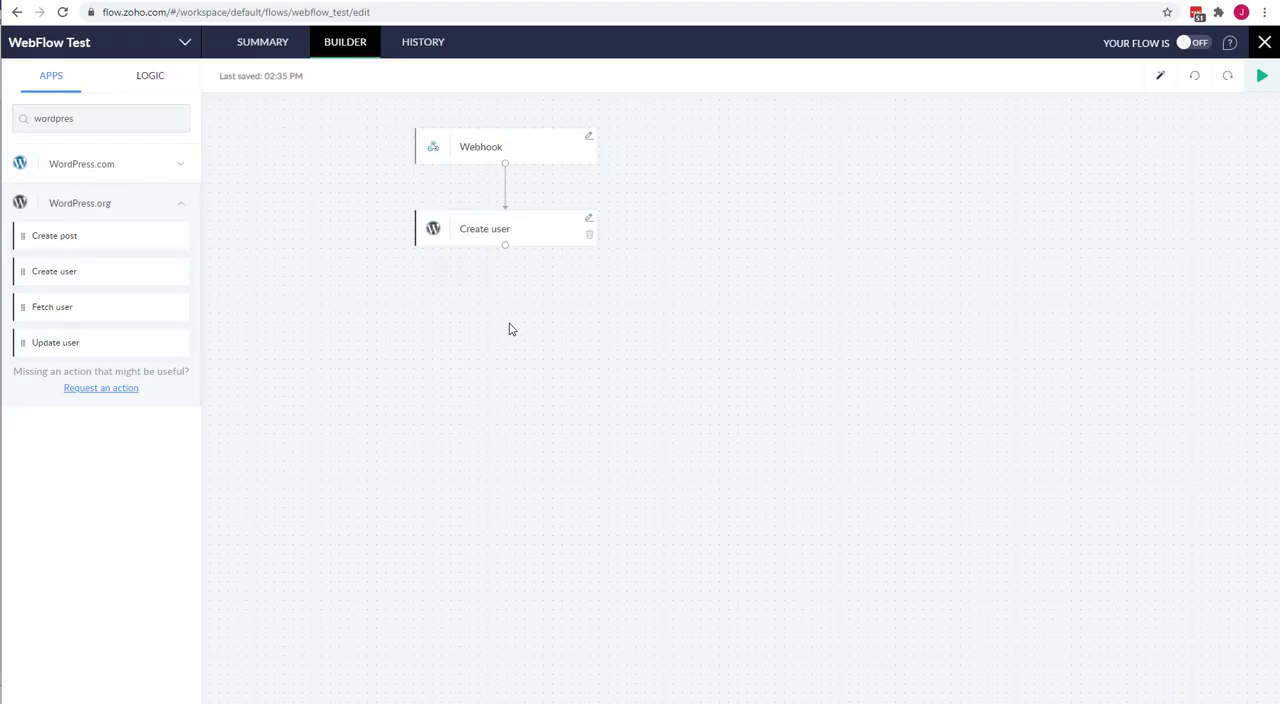
pyautogui.click(589, 235)
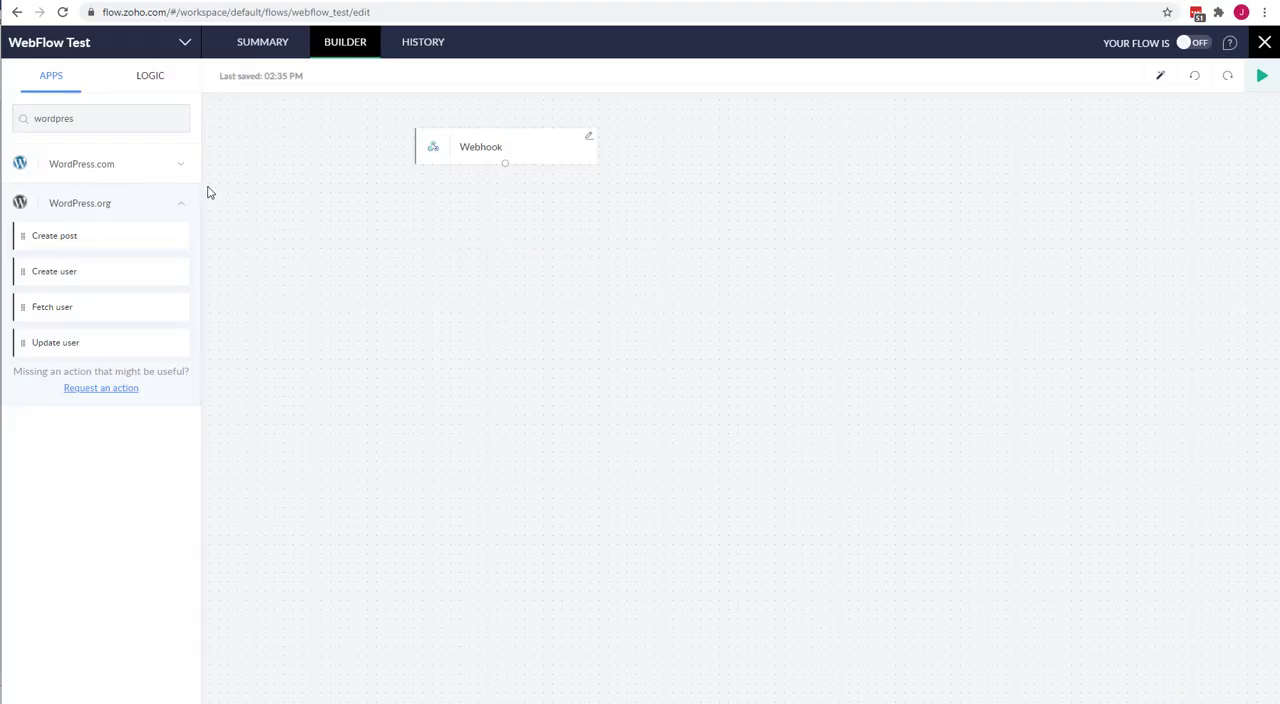
# Find Zoho Desk among the apps and add its "Create ticket" action below the webhook trigger, leaving the connection unconfigured.
pyautogui.click(96, 121)
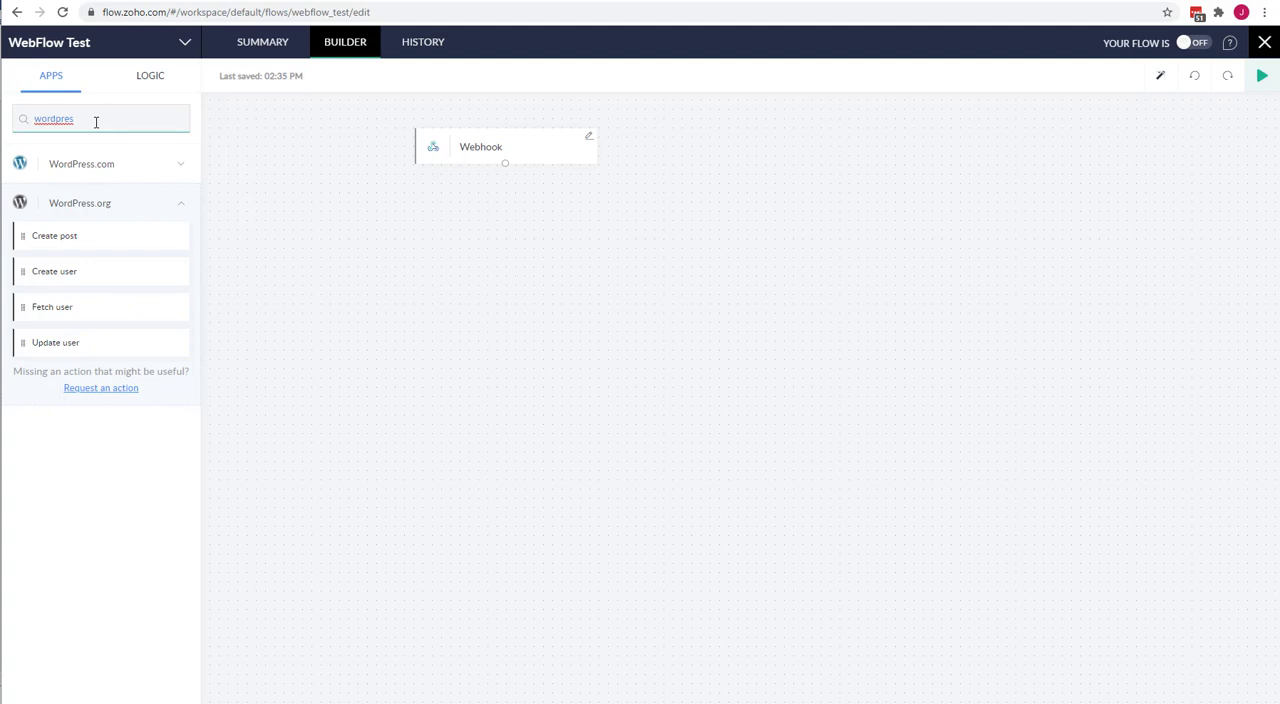
pyautogui.hotkey('ctrl', 'a')
pyautogui.press('BackSpace')
pyautogui.scroll(-5, 142, 285)
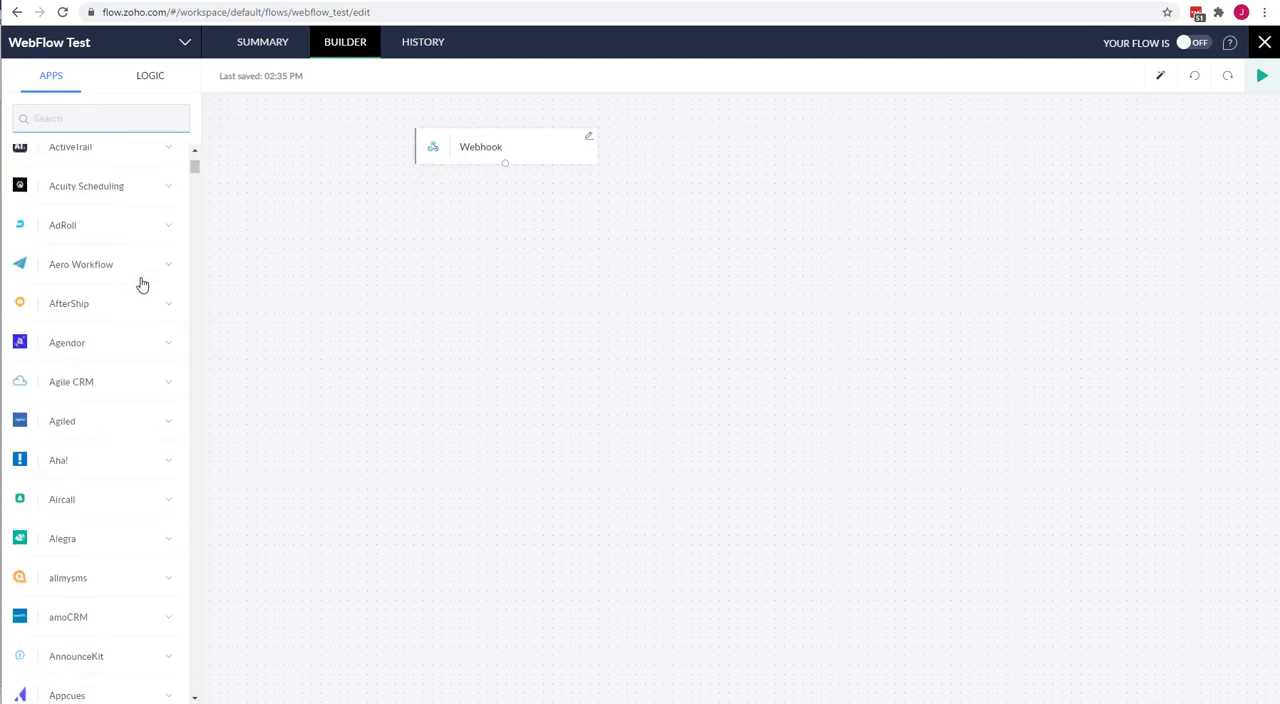
pyautogui.scroll(-5, 135, 288)
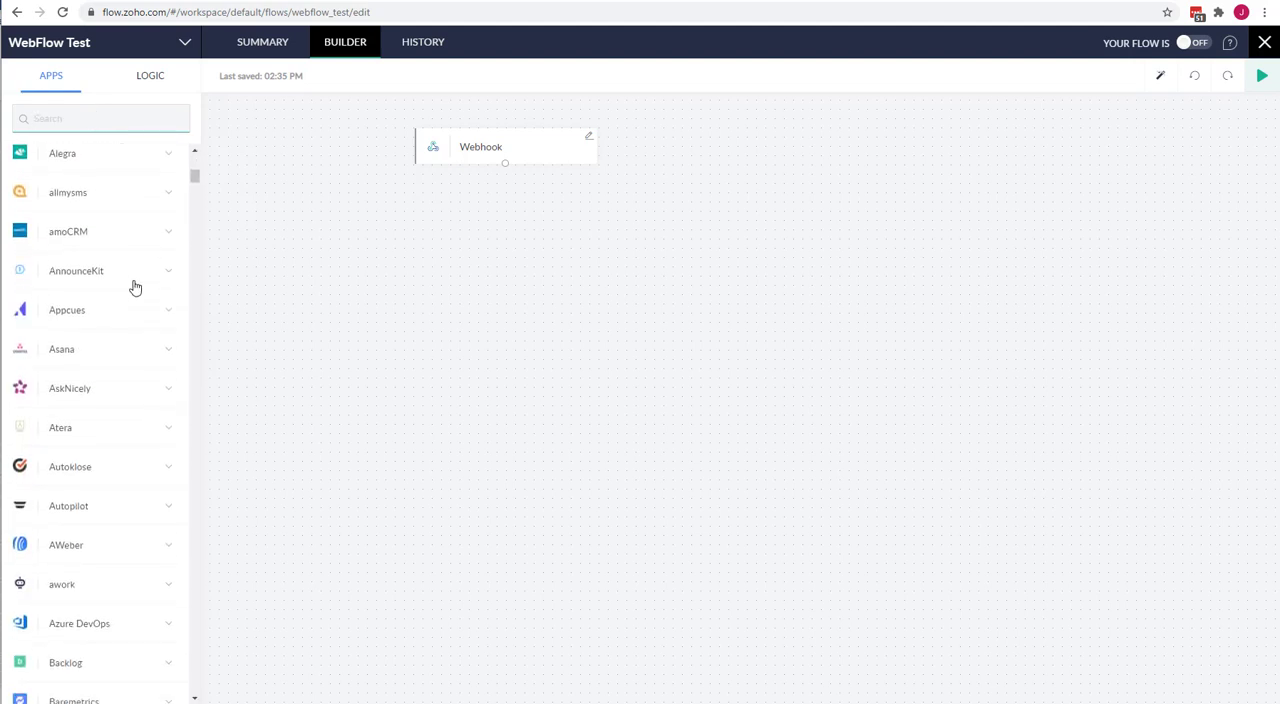
pyautogui.scroll(-3, 133, 283)
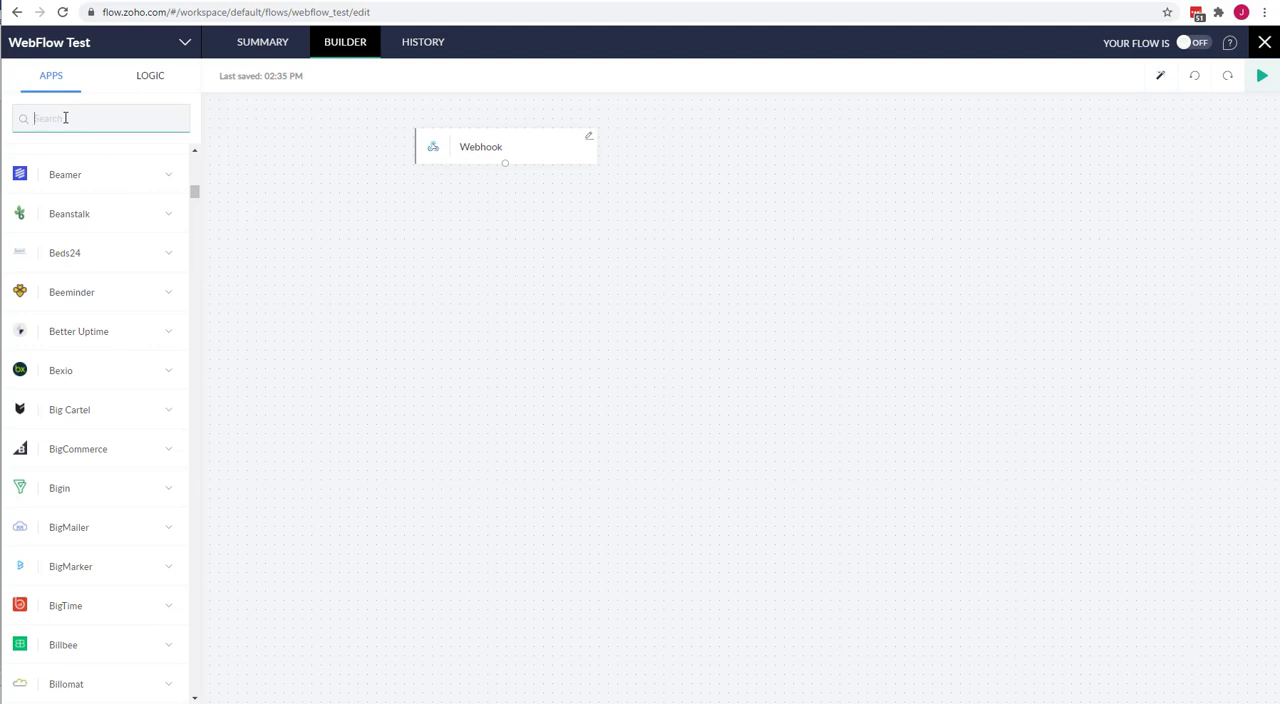
pyautogui.write('ho des')
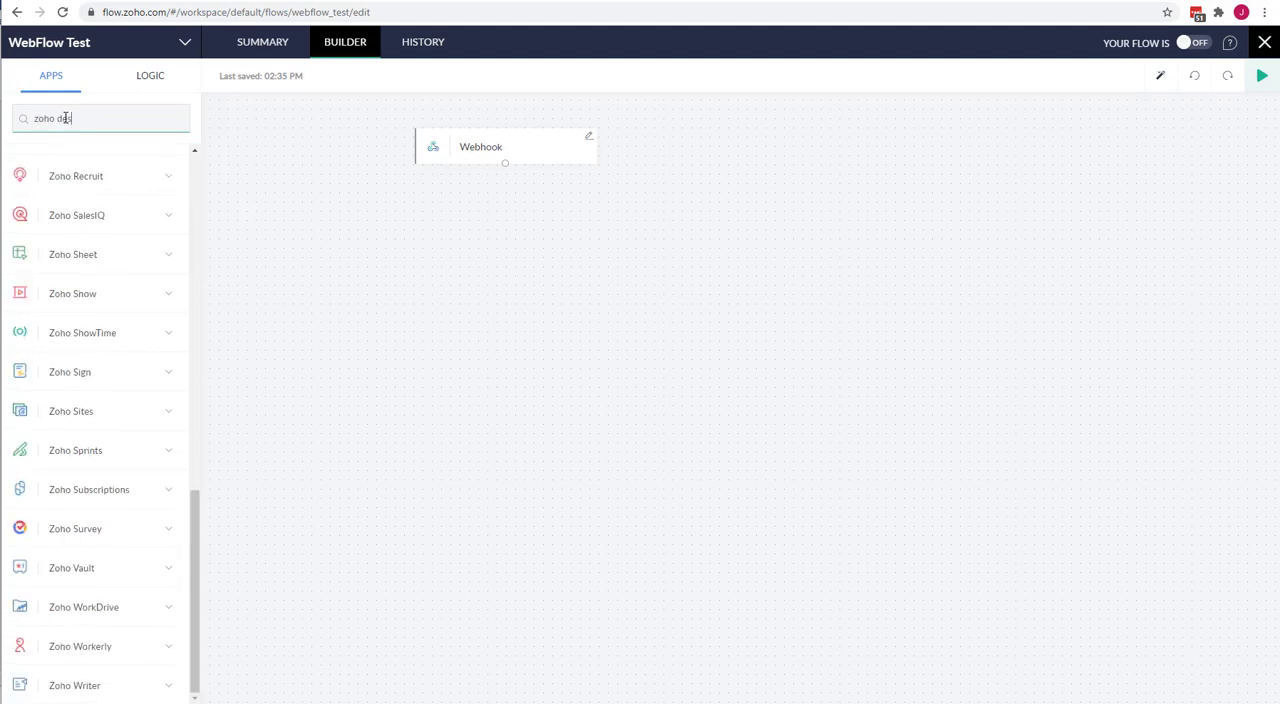
pyautogui.click(172, 166)
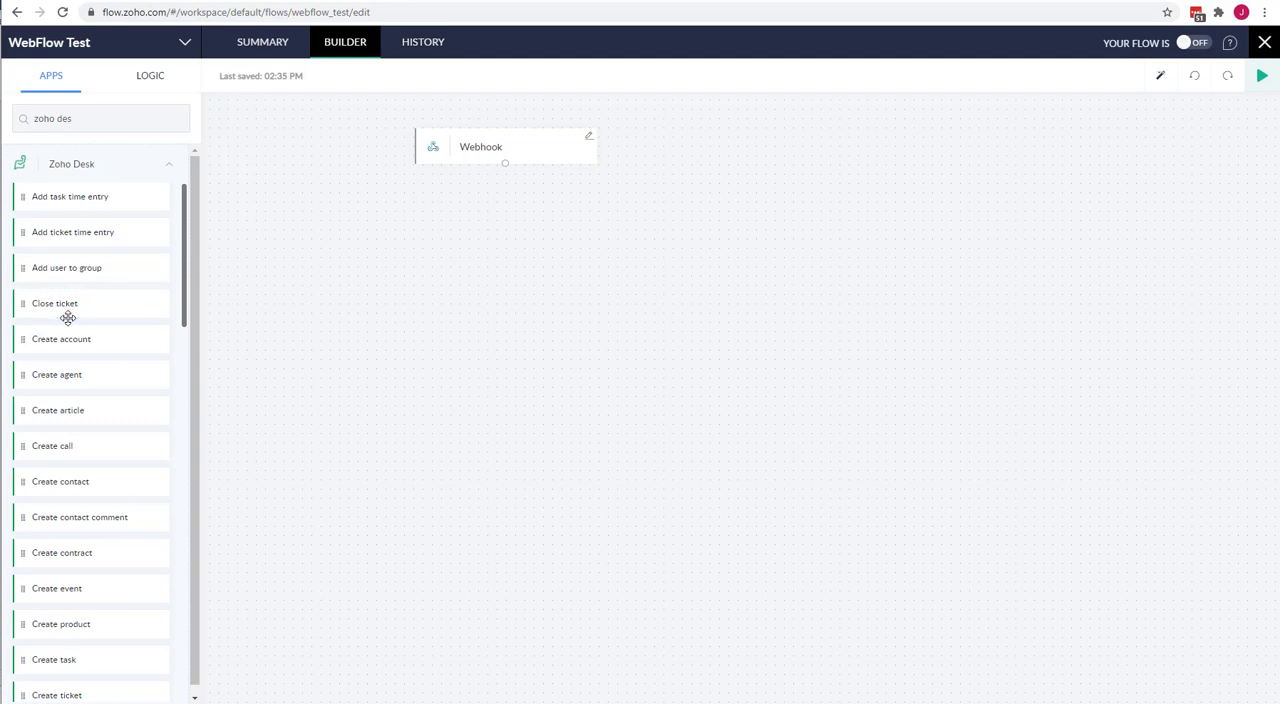
pyautogui.scroll(-1, 77, 540)
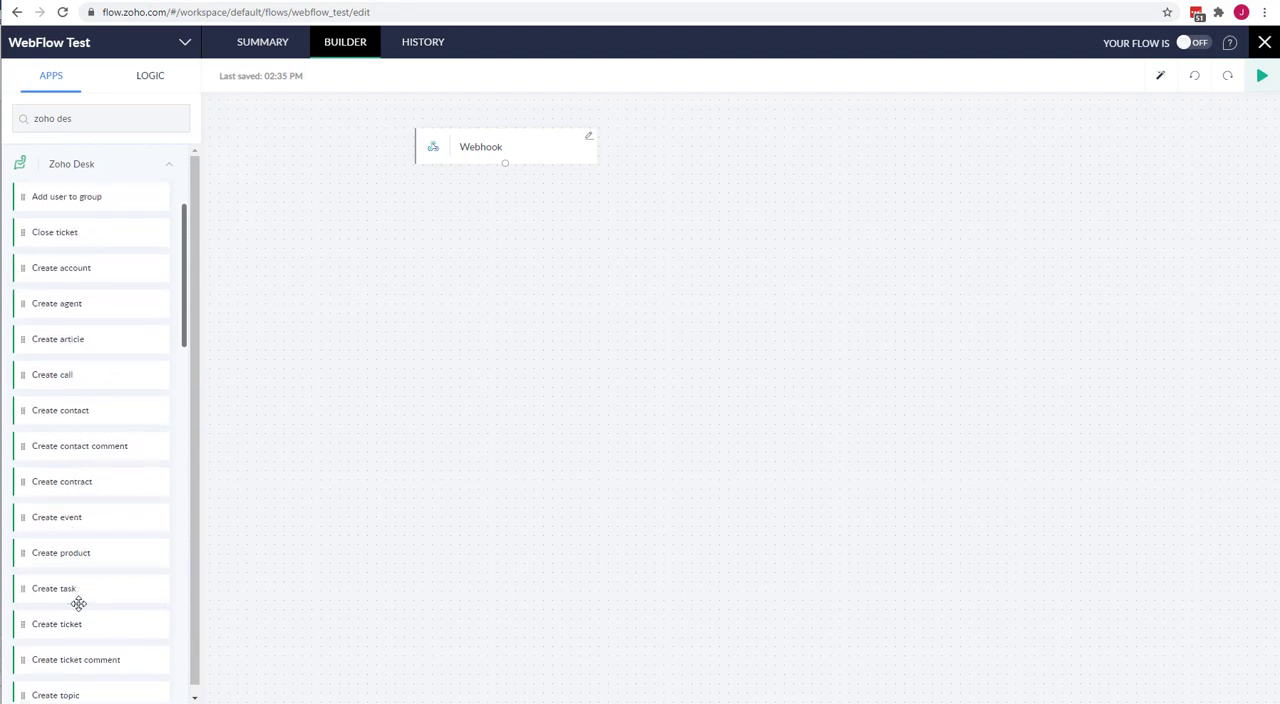
pyautogui.moveTo(74, 623); pyautogui.dragTo(502, 230)
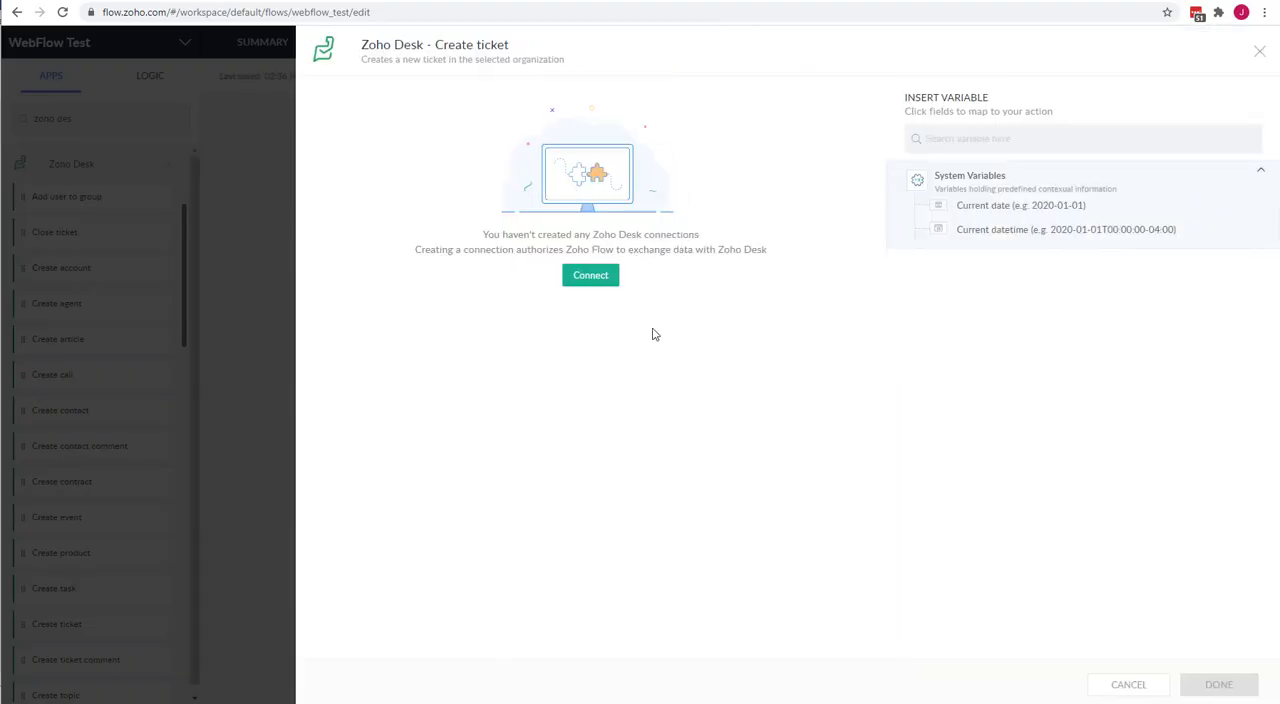
pyautogui.click(1143, 690)
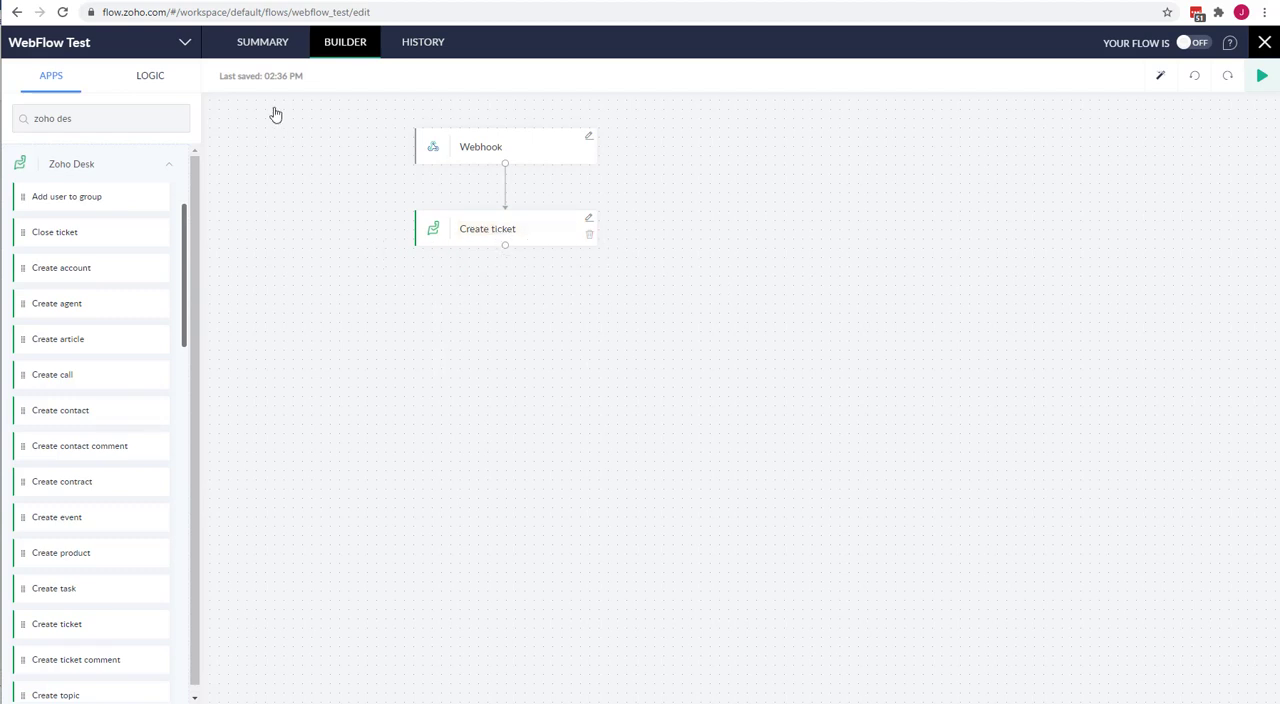
# Switch to the Lucidchart diagram "Workflows in Zoho Marketing Automation".
pyautogui.click(460, 1)
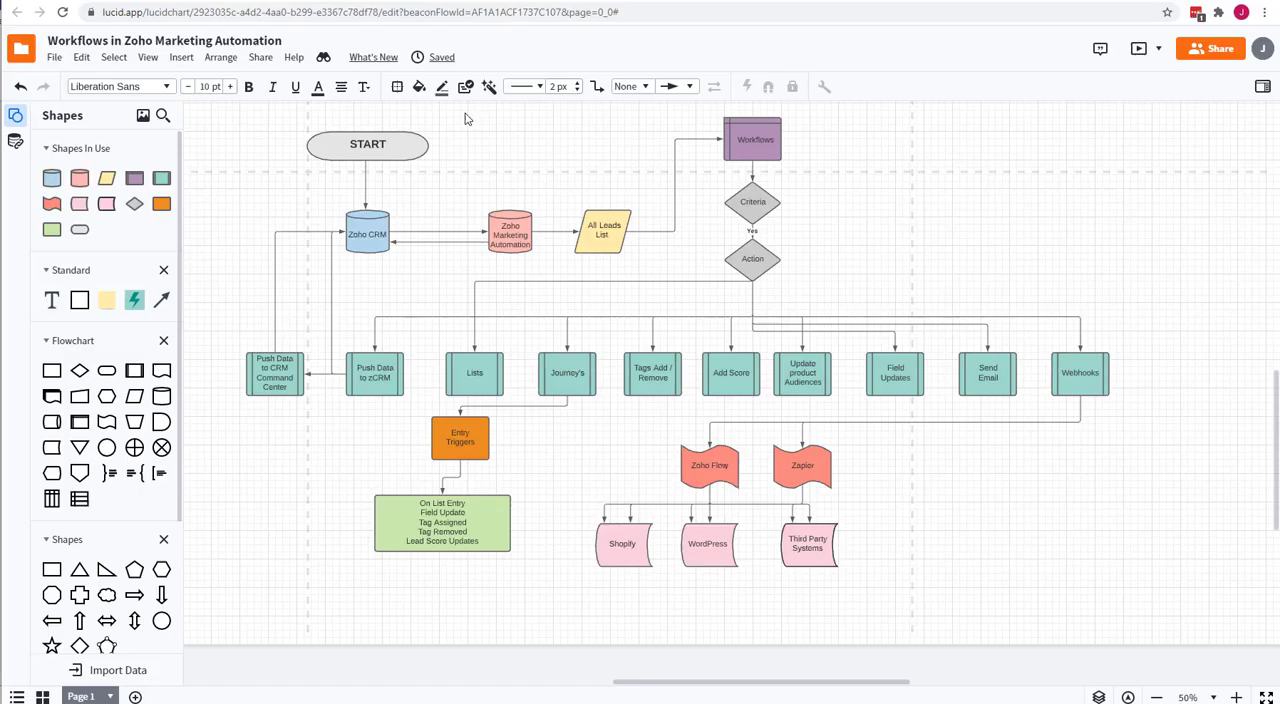
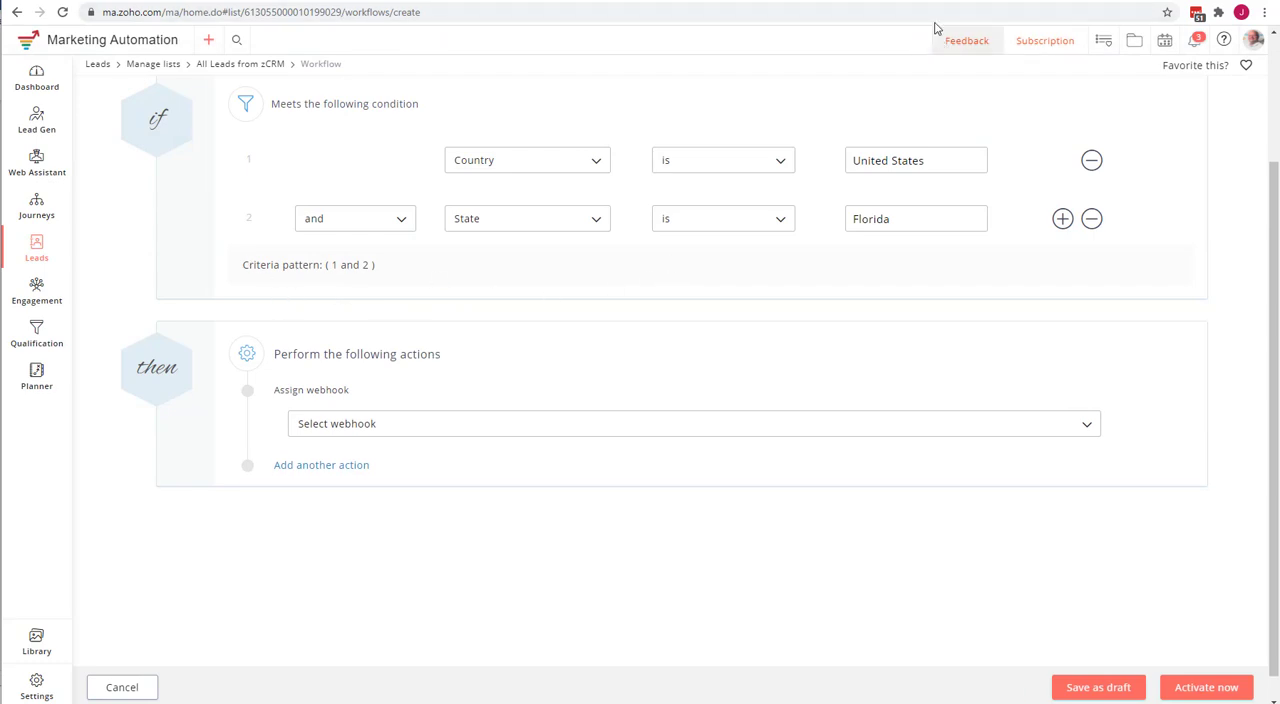
# Remove the Assign webhook action from the Florida leads workflow and switch to the Lucidchart workflow diagram.
pyautogui.moveTo(649, 366)
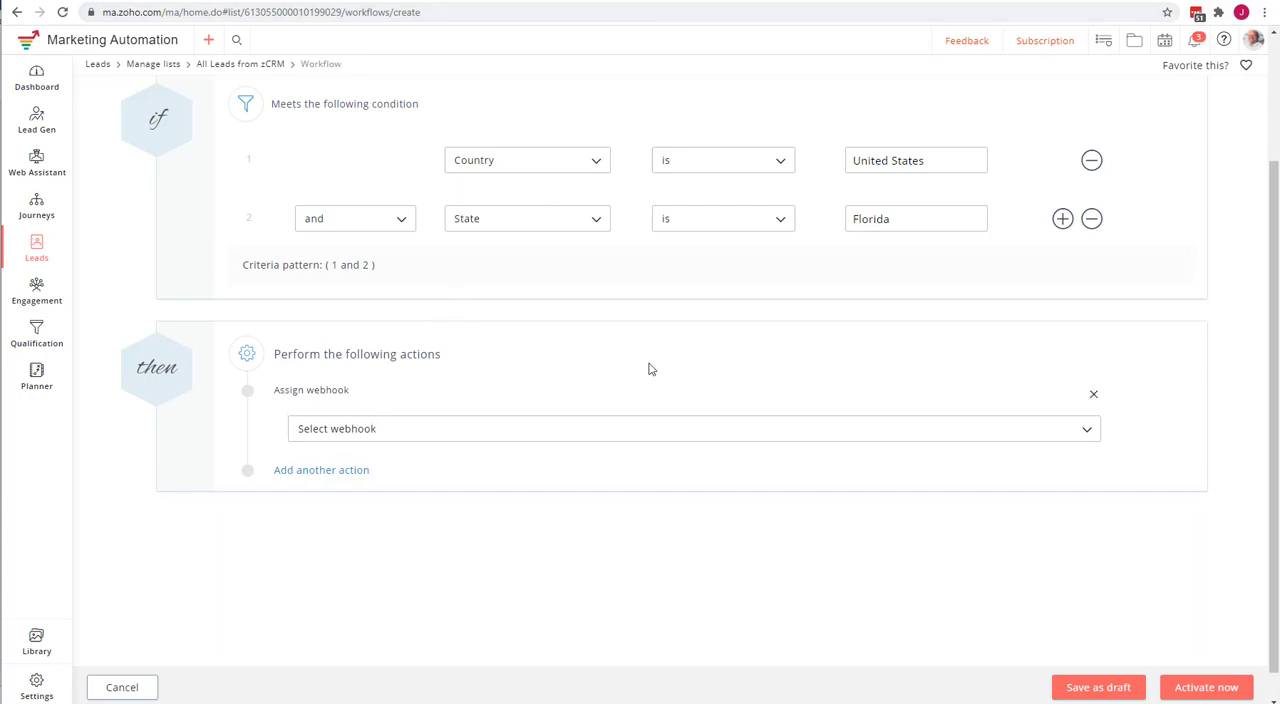
pyautogui.click(1096, 396)
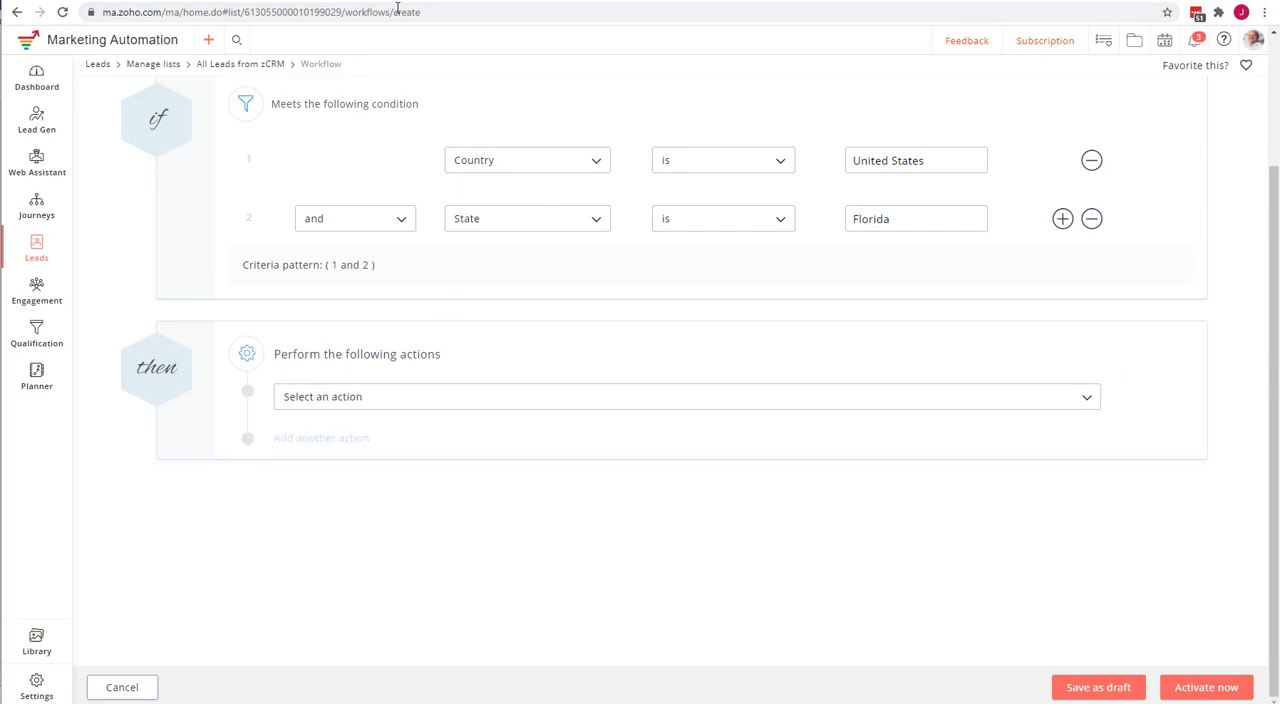
pyautogui.click(101, 1)
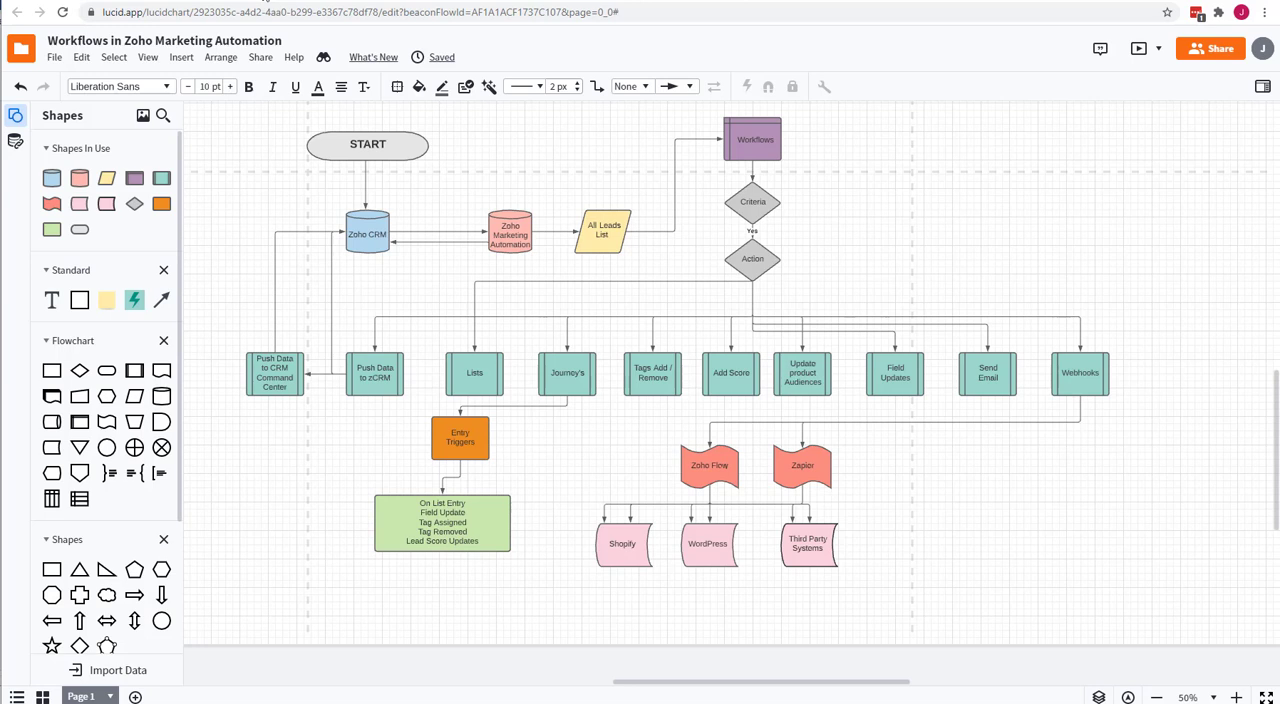
# In the "FBurg CRM Demo 1" journey, add an On list entry trigger followed by a Send email process and a Send SMS process.
pyautogui.click(381, 3)
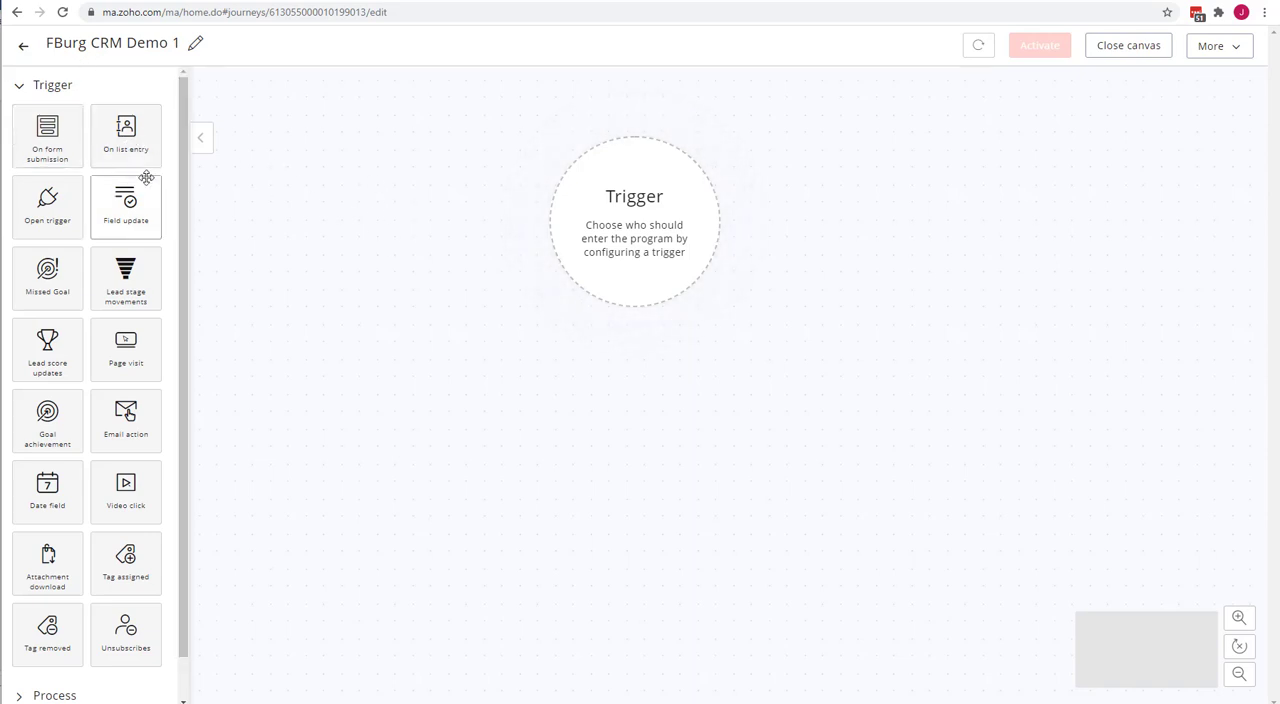
pyautogui.moveTo(126, 135); pyautogui.dragTo(609, 221)
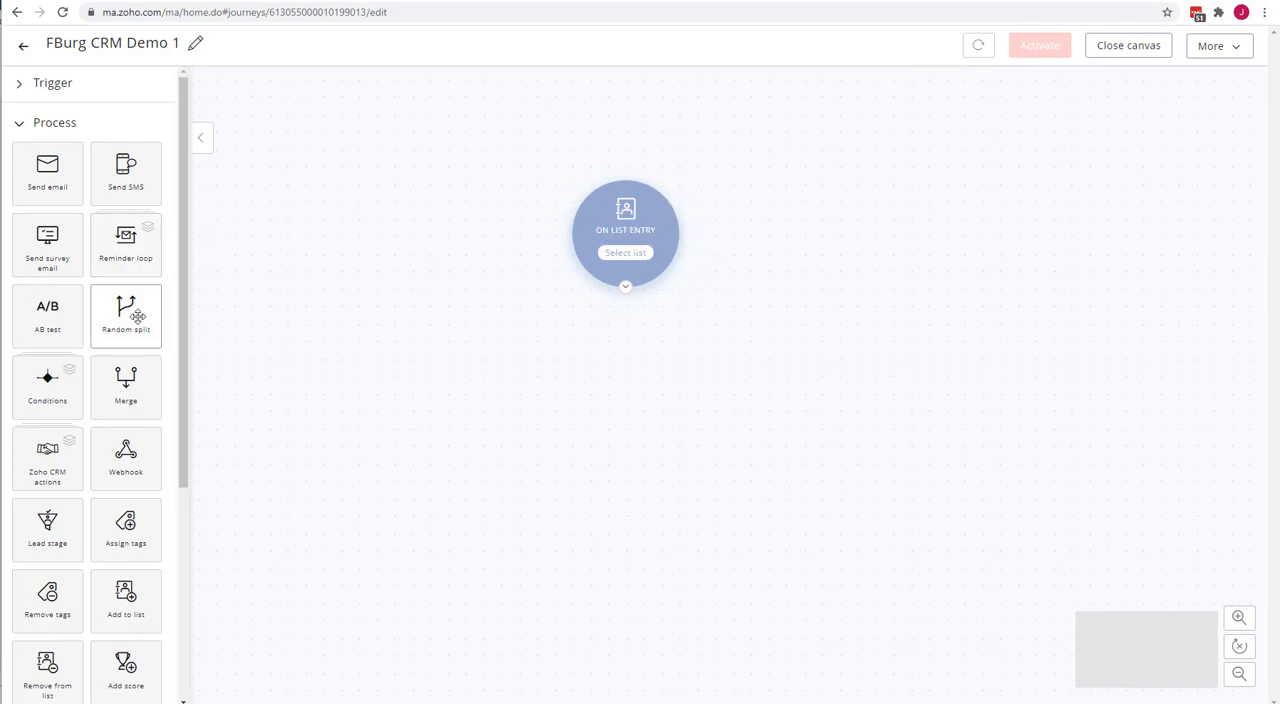
pyautogui.moveTo(47, 178); pyautogui.dragTo(634, 366)
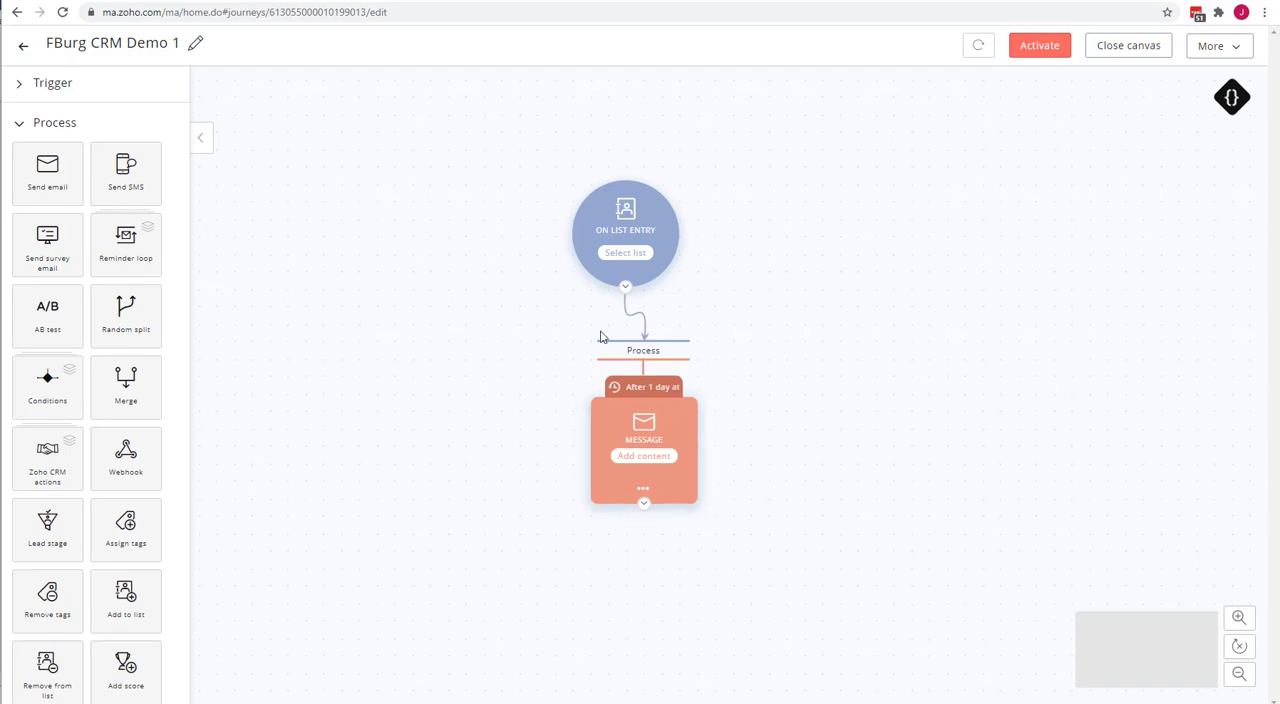
pyautogui.moveTo(117, 180); pyautogui.dragTo(560, 617)
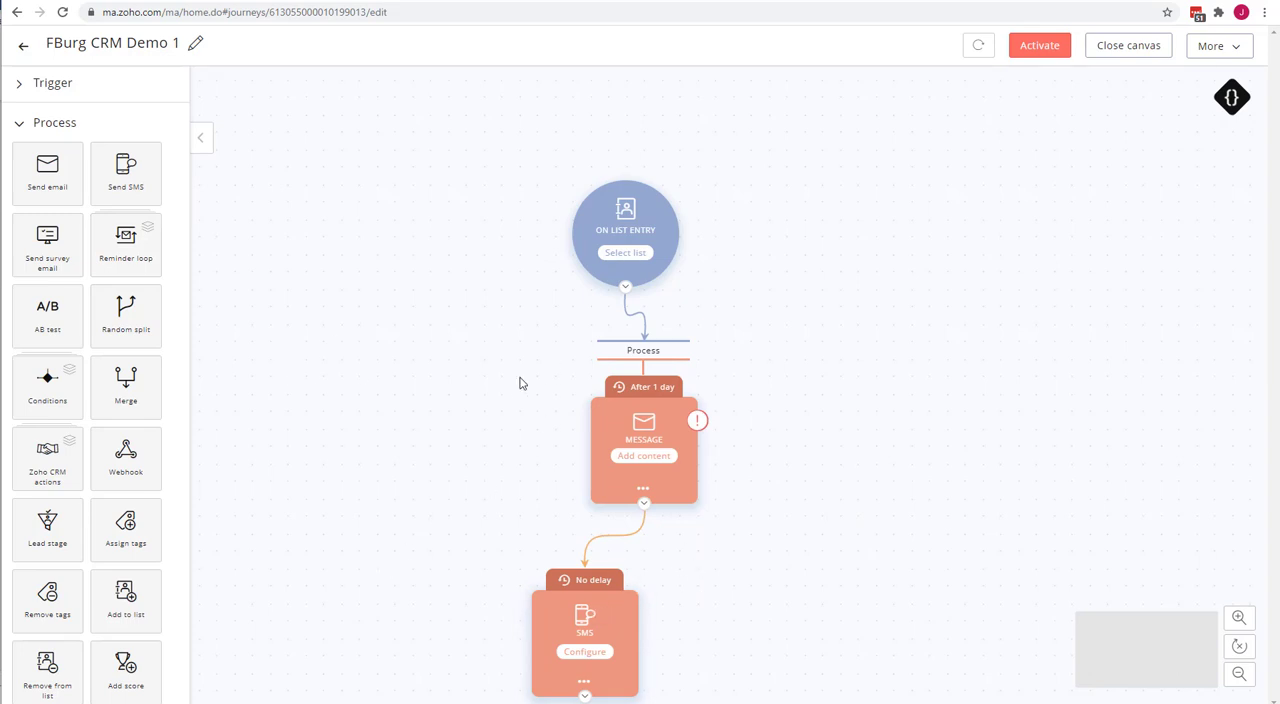
# Reposition the email message and the On list entry trigger on the canvas, and add a Field update trigger beside that trigger.
pyautogui.moveTo(615, 410); pyautogui.dragTo(452, 376)
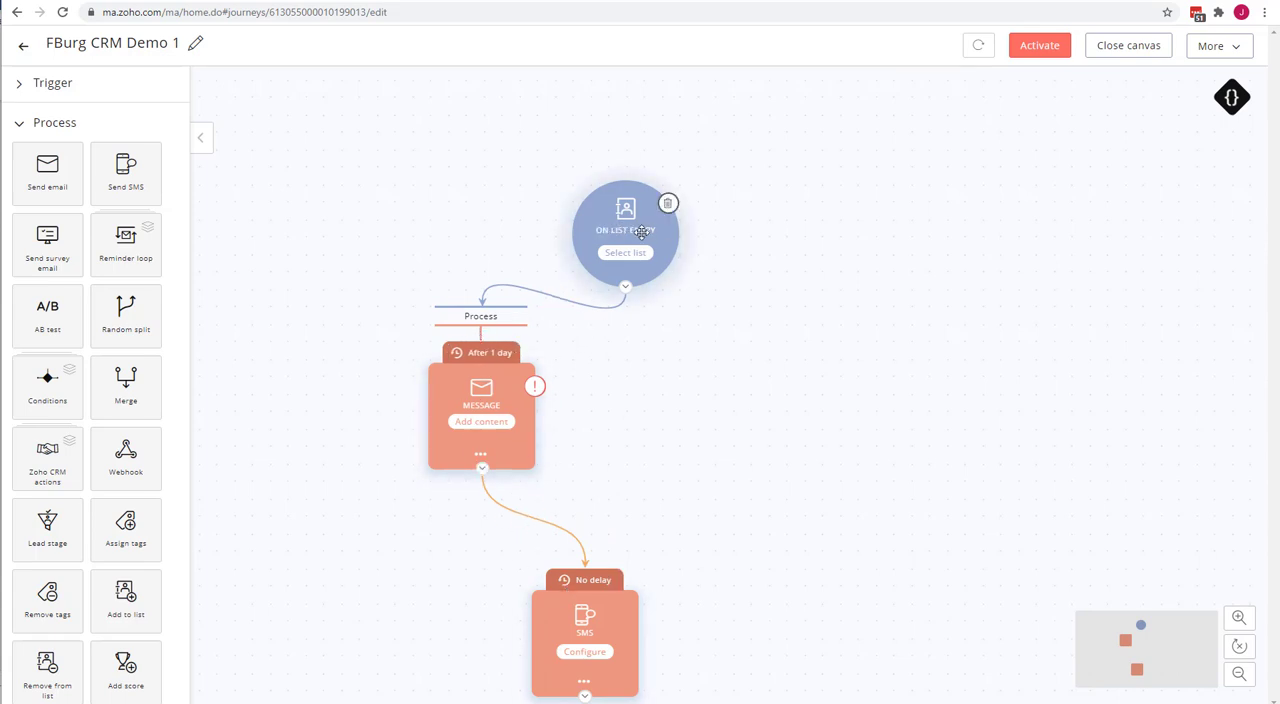
pyautogui.moveTo(623, 225); pyautogui.dragTo(550, 211)
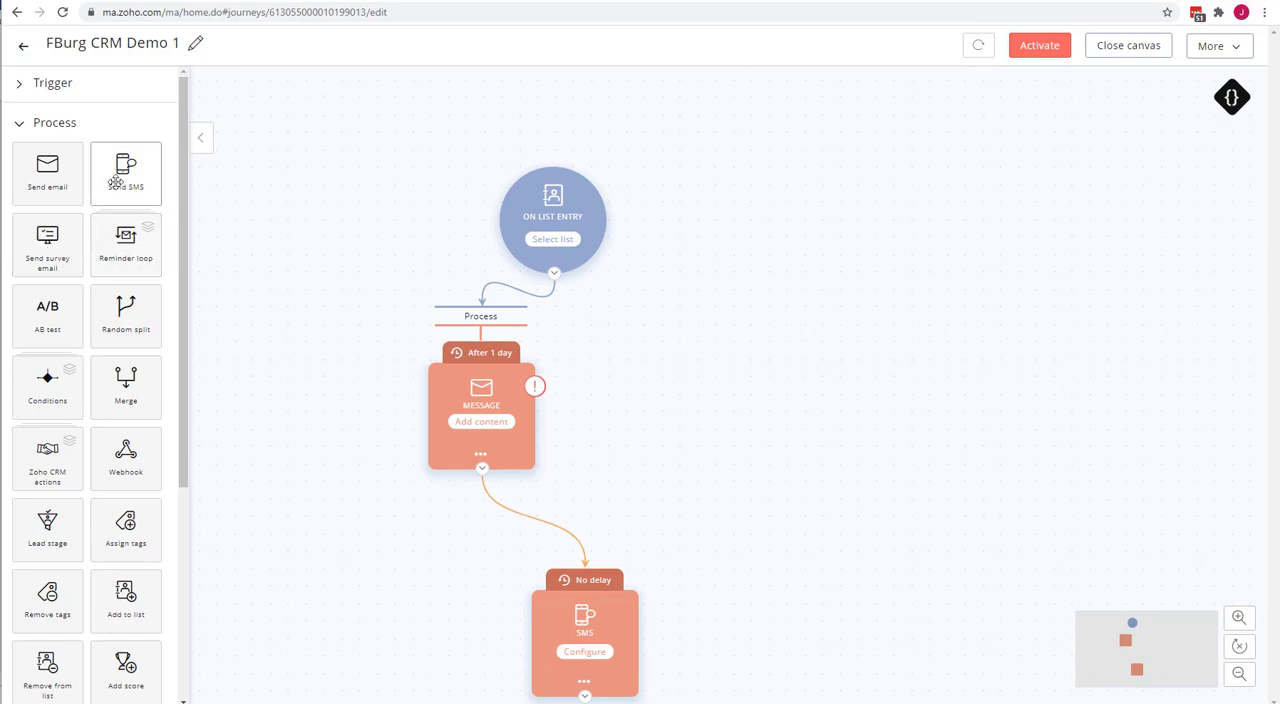
pyautogui.click(52, 85)
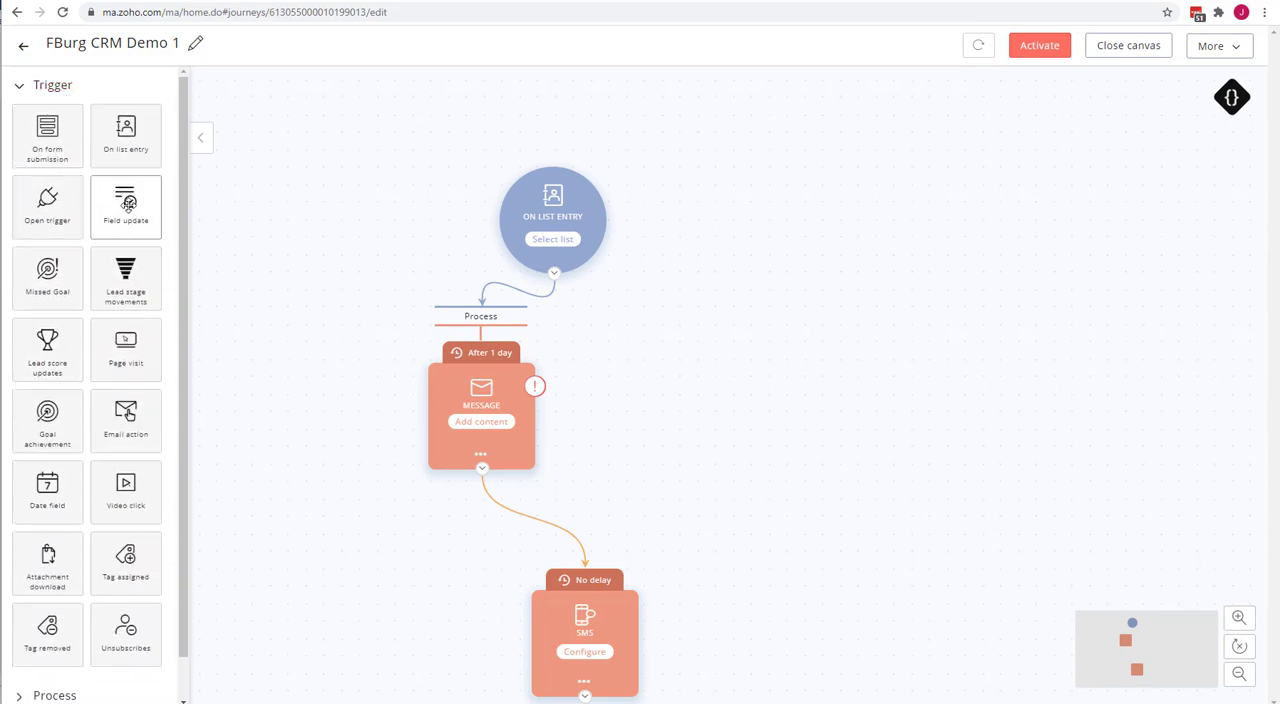
pyautogui.moveTo(128, 202); pyautogui.dragTo(762, 225)
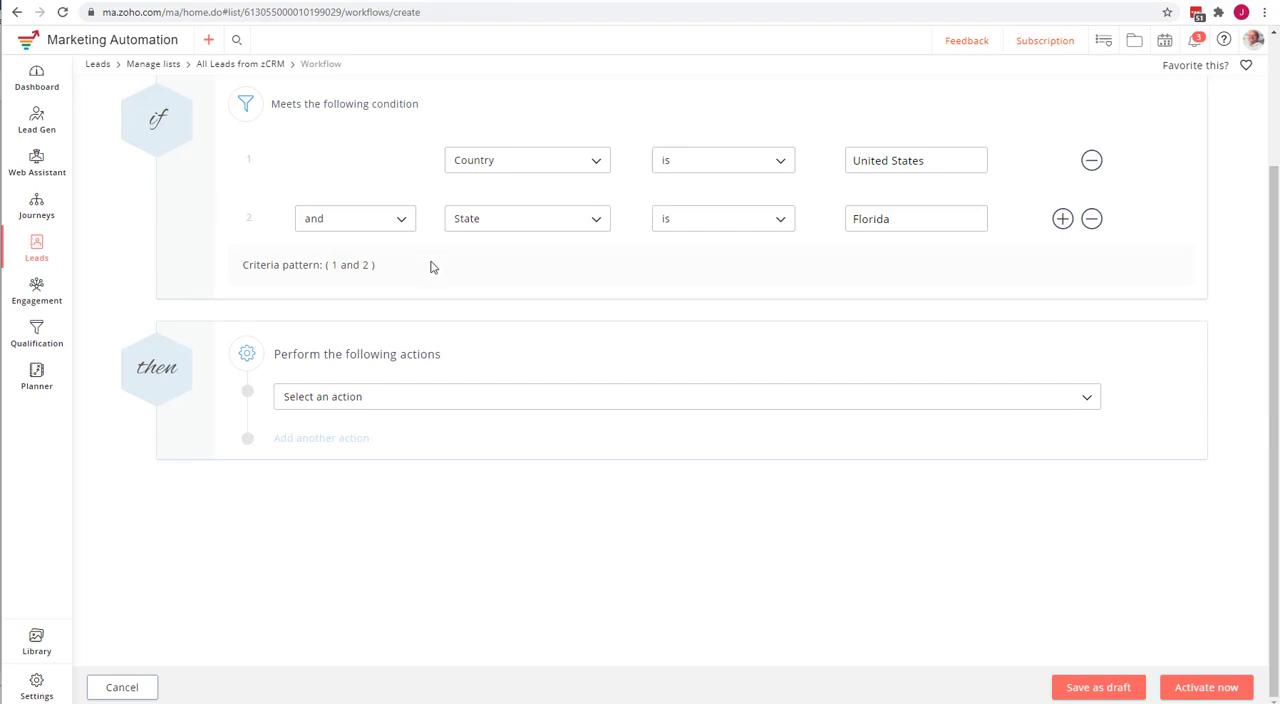
# Try an Update field action in the Florida leads workflow, browse its selectable fields, and remove the action without choosing one.
pyautogui.click(398, 405)
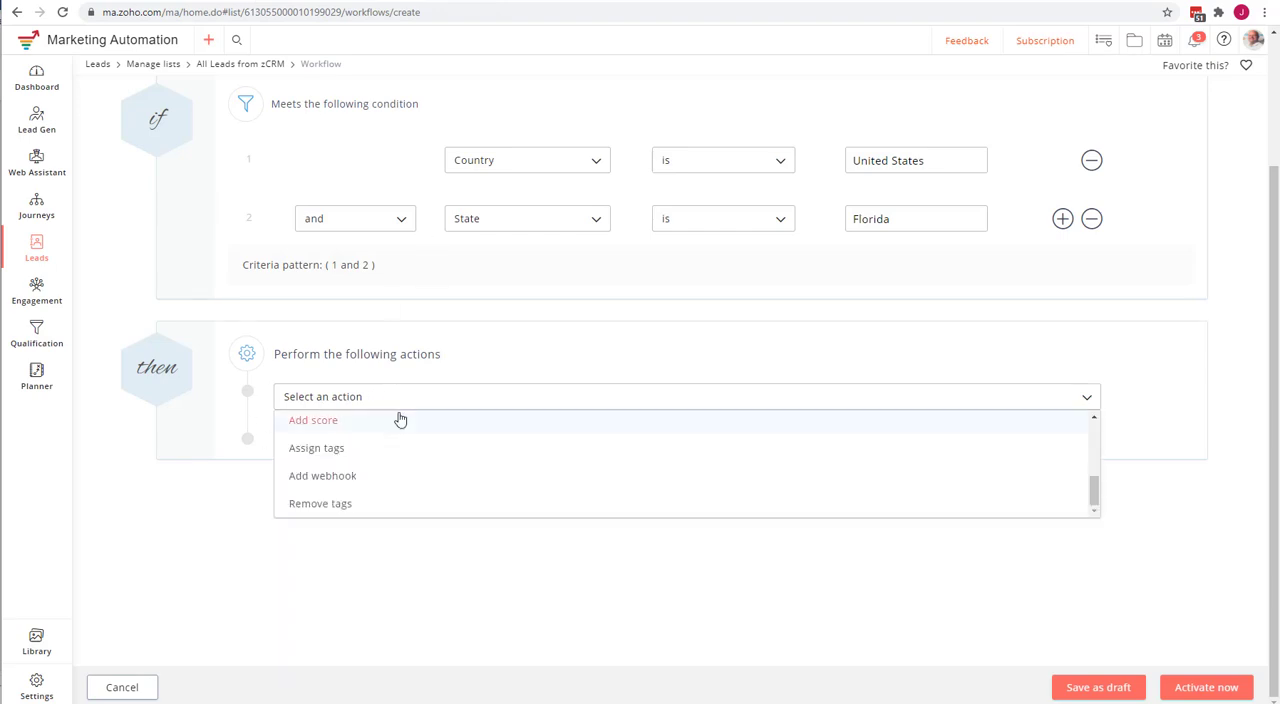
pyautogui.scroll(5, 397, 413)
pyautogui.scroll(-2, 528, 518)
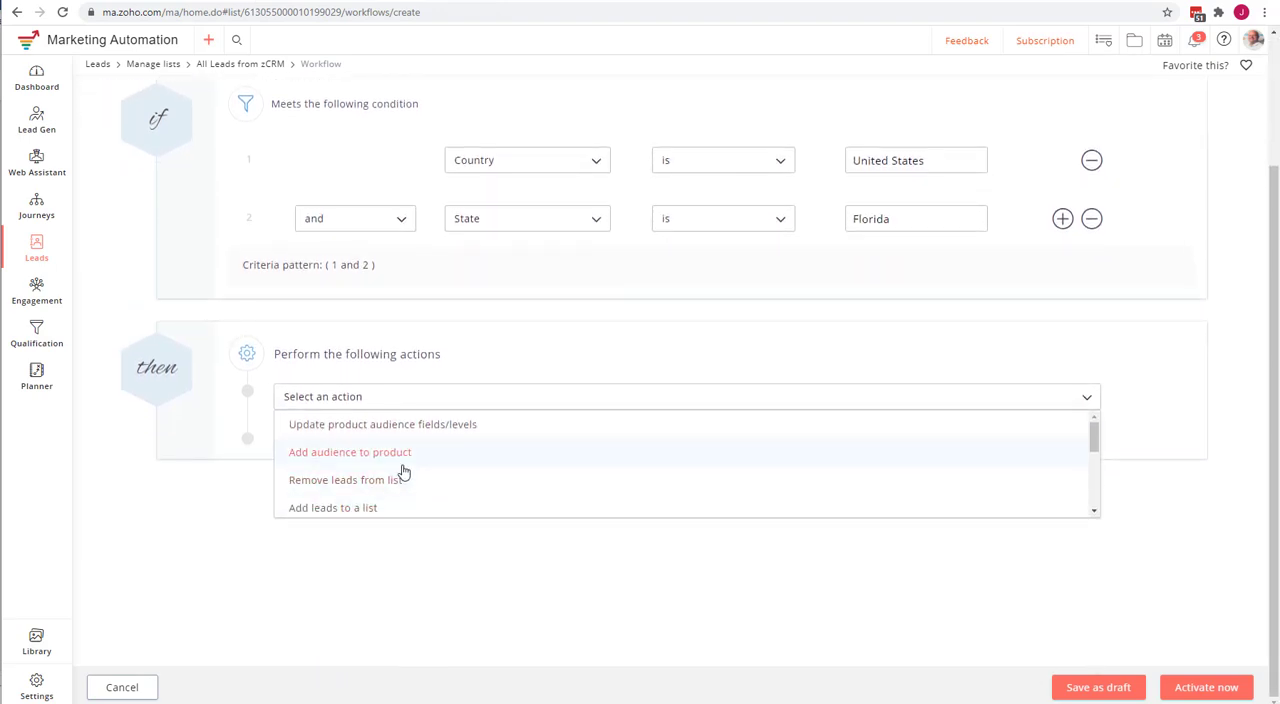
pyautogui.scroll(-3, 400, 472)
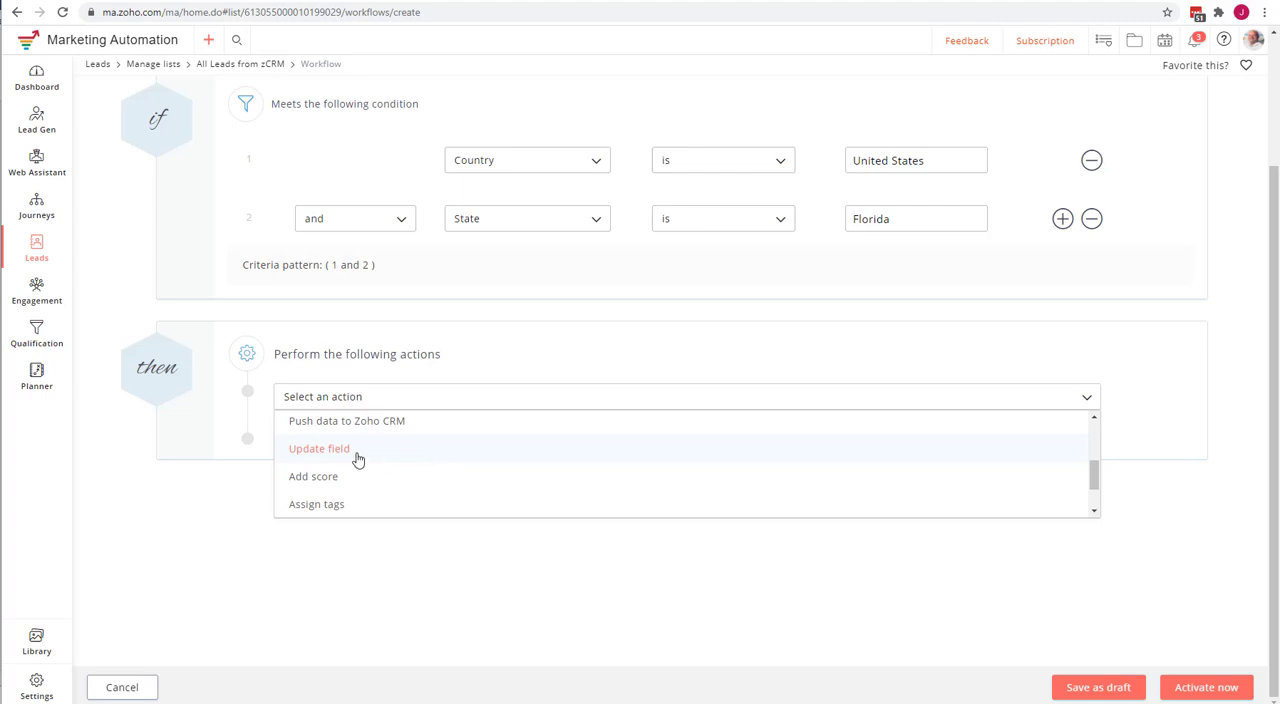
pyautogui.click(319, 449)
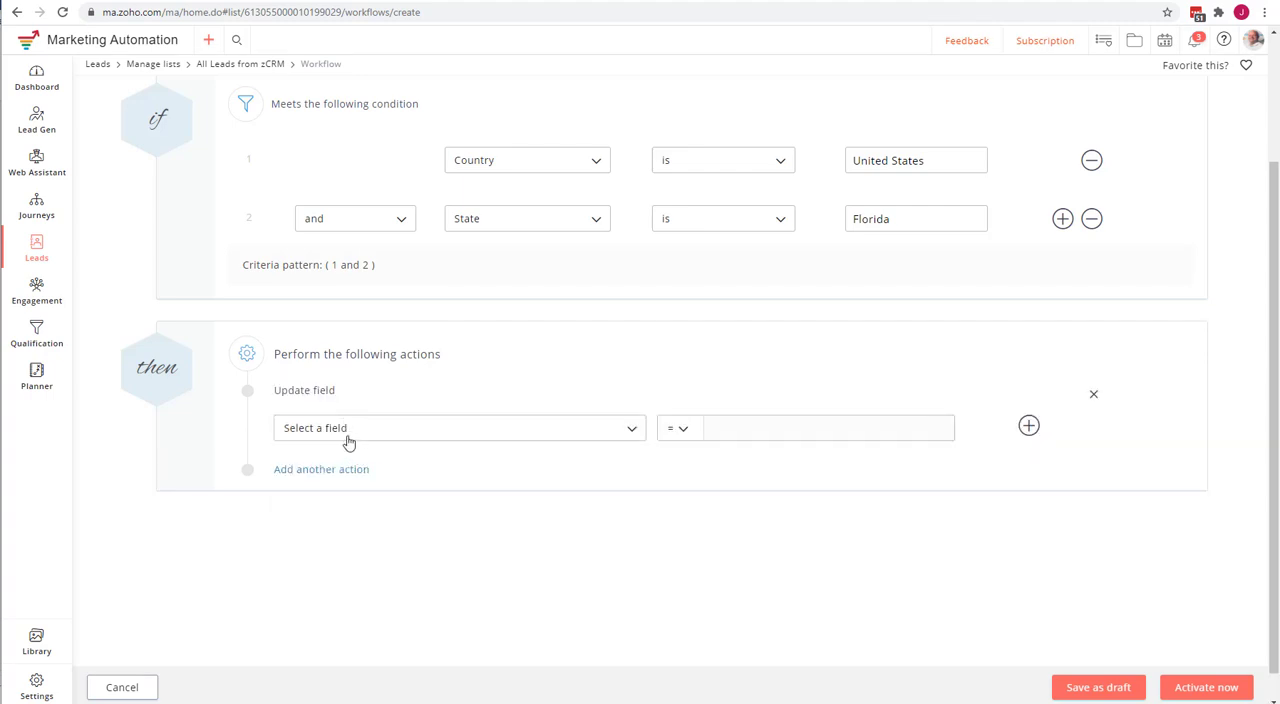
pyautogui.click(486, 430)
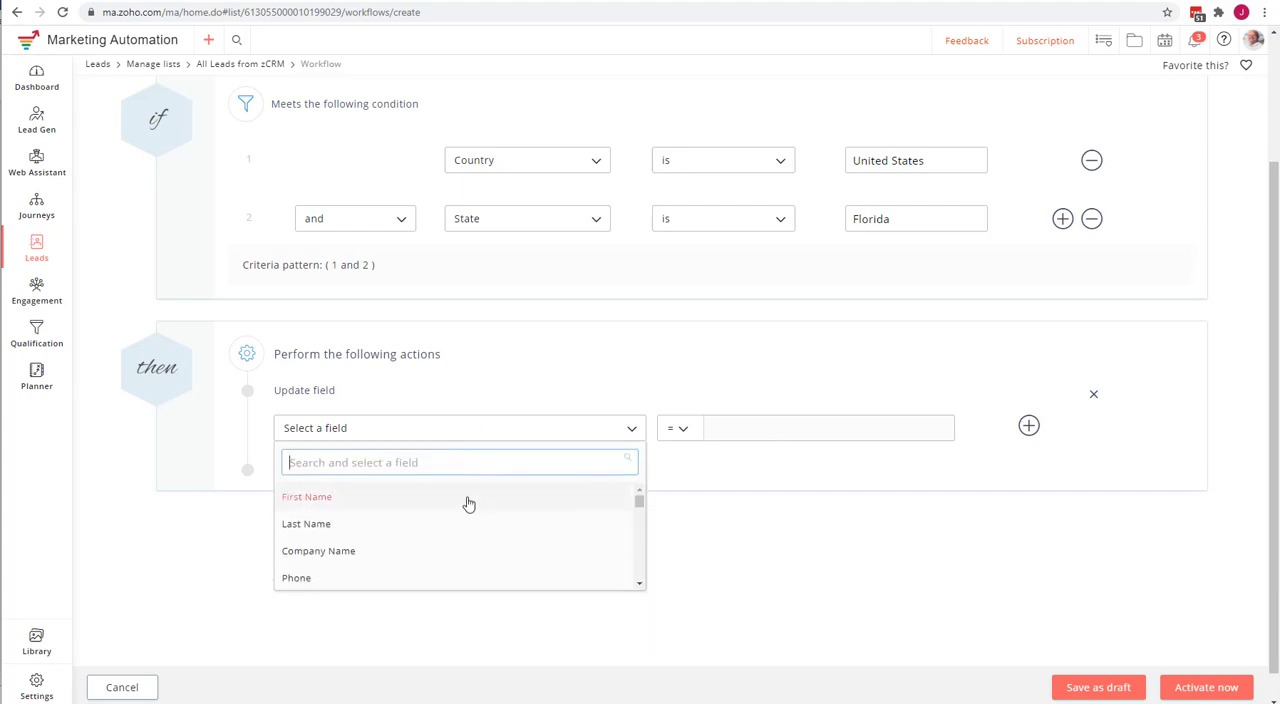
pyautogui.scroll(-5, 469, 505)
pyautogui.scroll(-2, 475, 512)
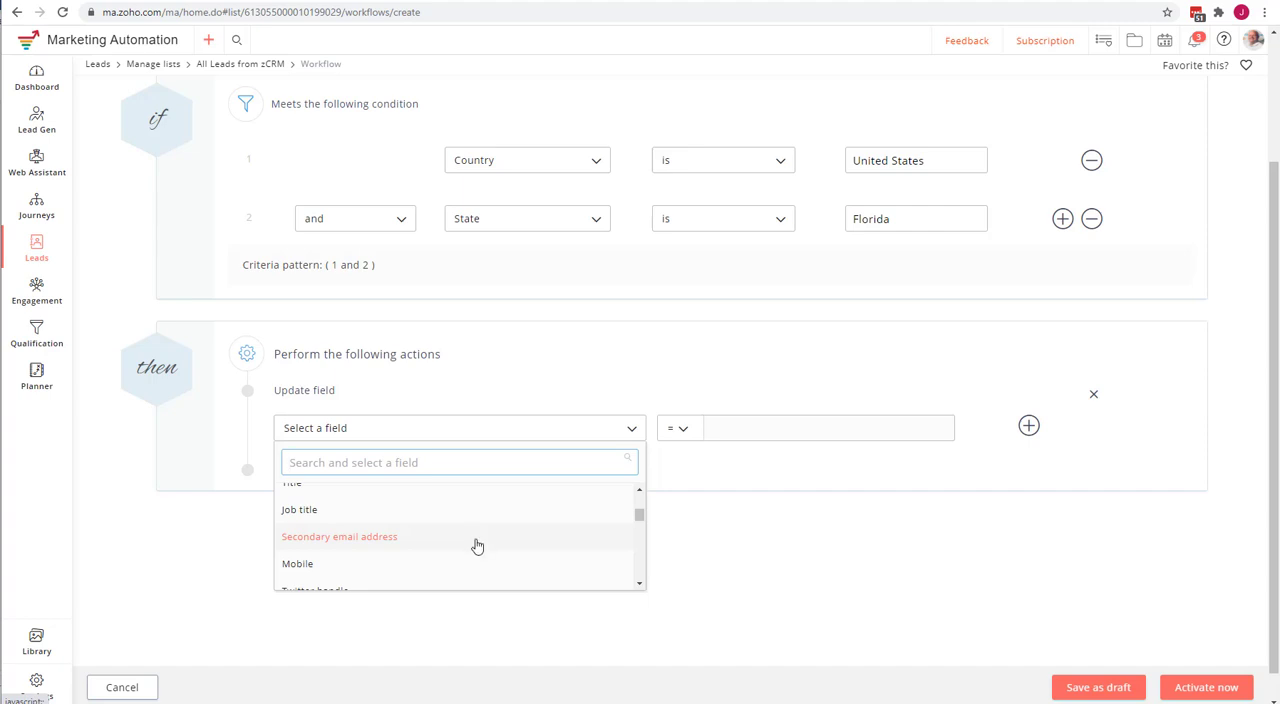
pyautogui.click(151, 527)
pyautogui.click(345, 428)
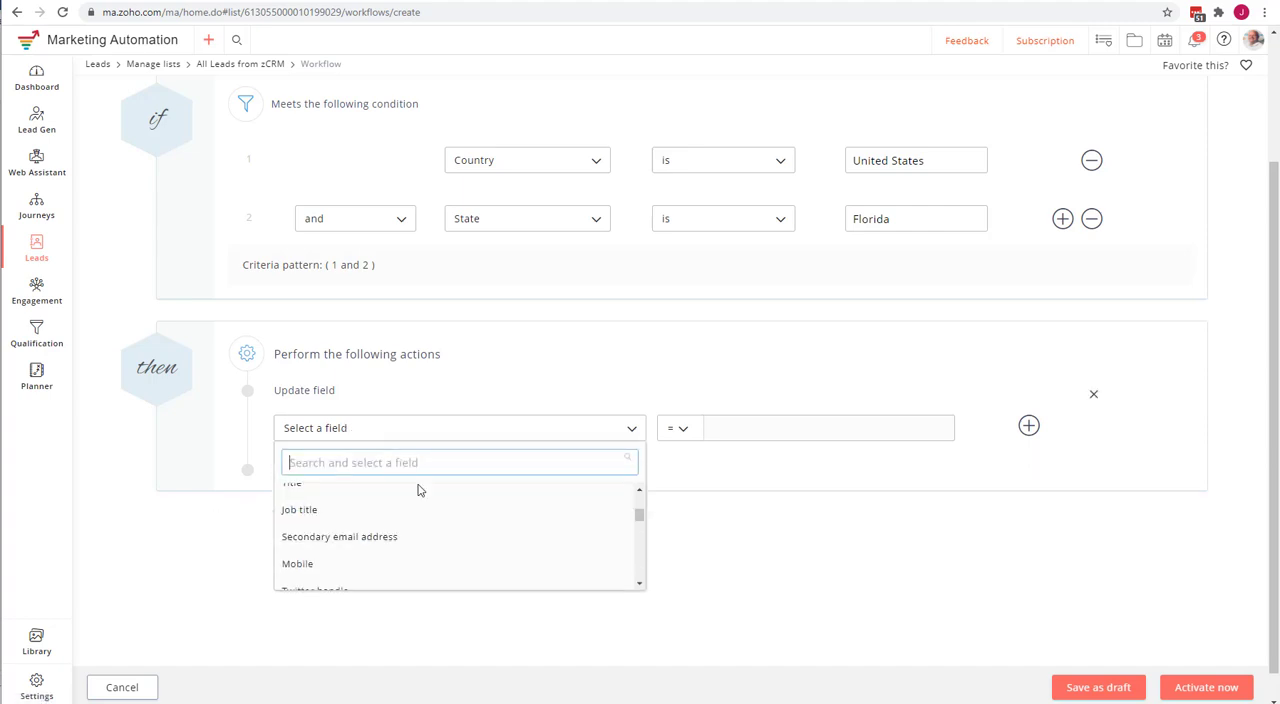
pyautogui.scroll(-5, 420, 518)
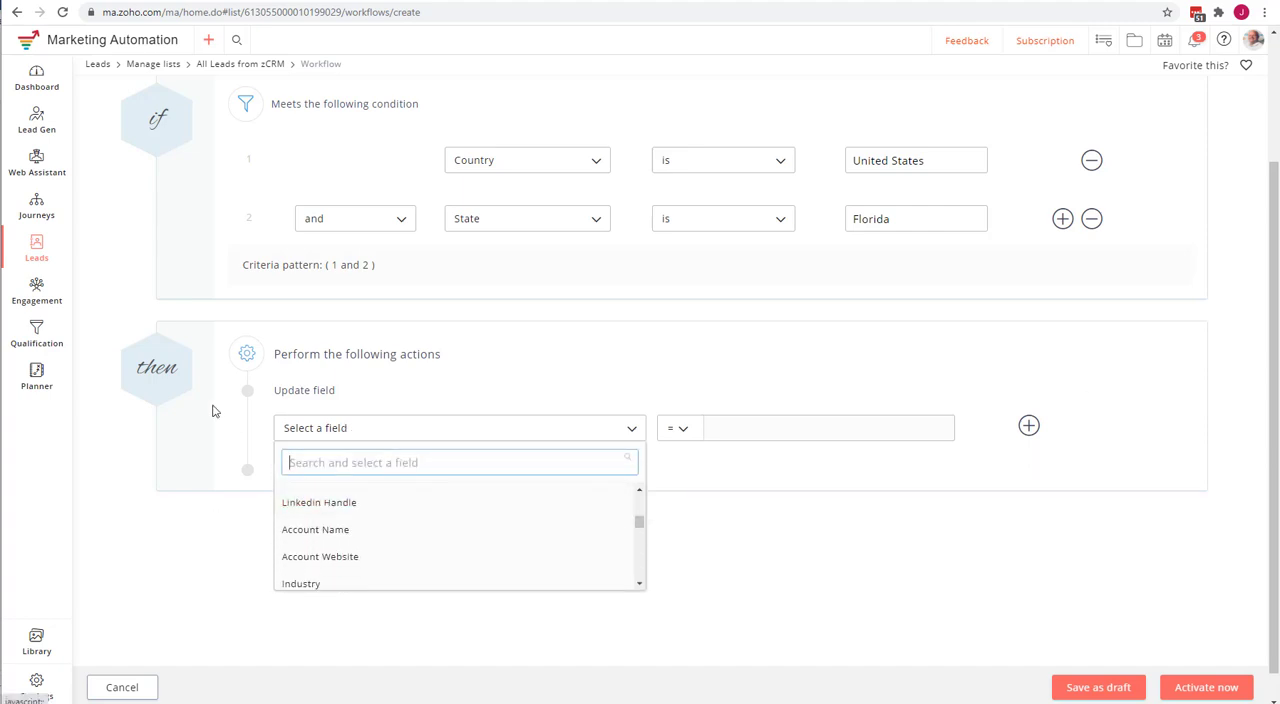
pyautogui.click(1095, 399)
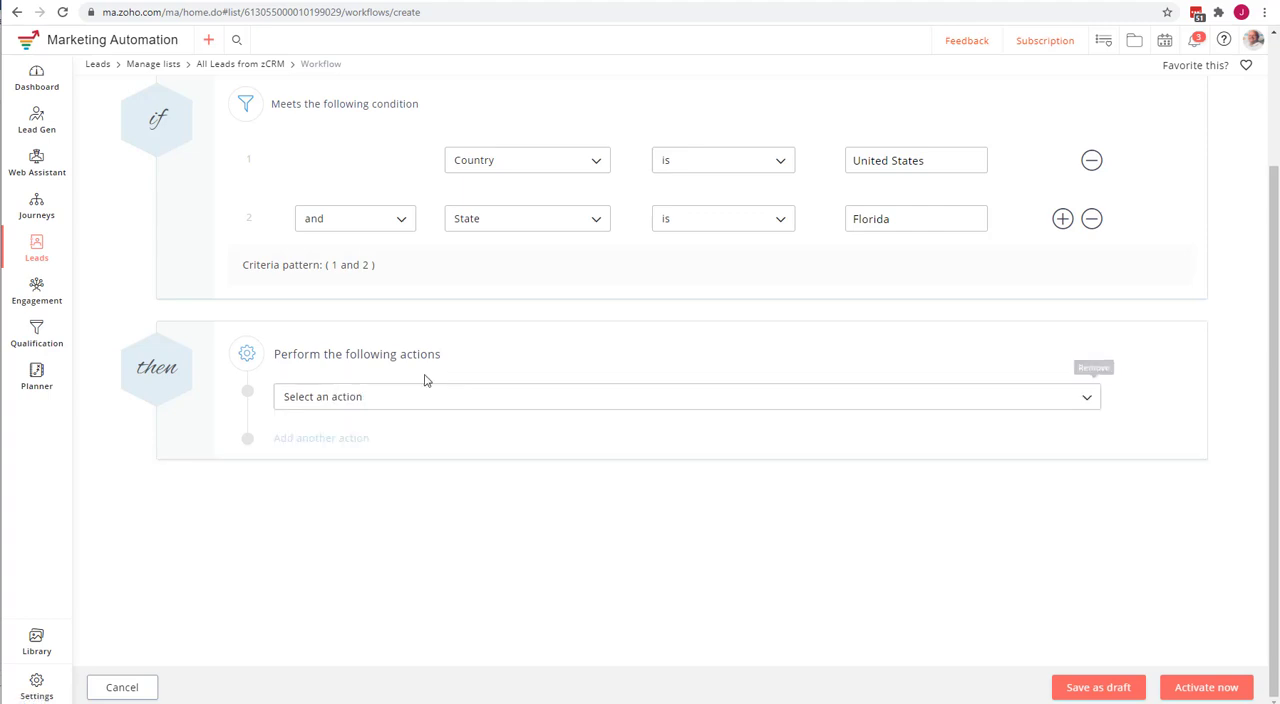
# Choose Add score as the action of the Florida leads workflow.
pyautogui.click(386, 397)
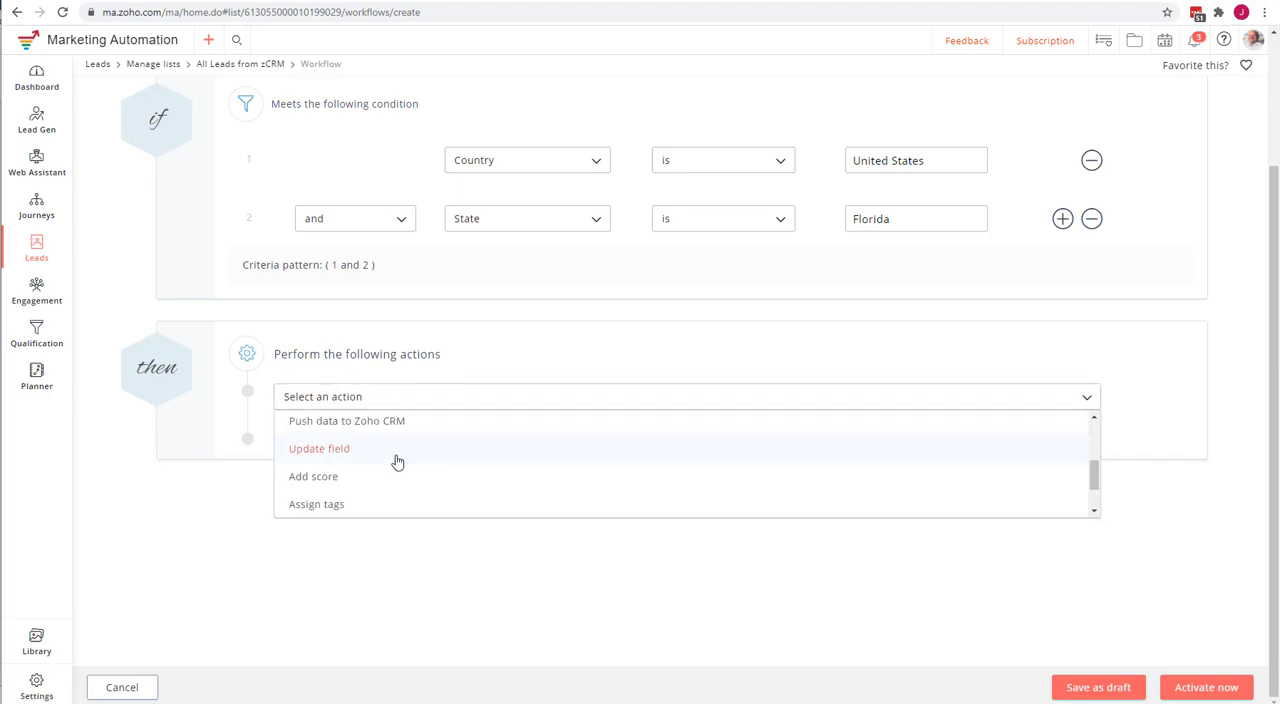
pyautogui.click(337, 477)
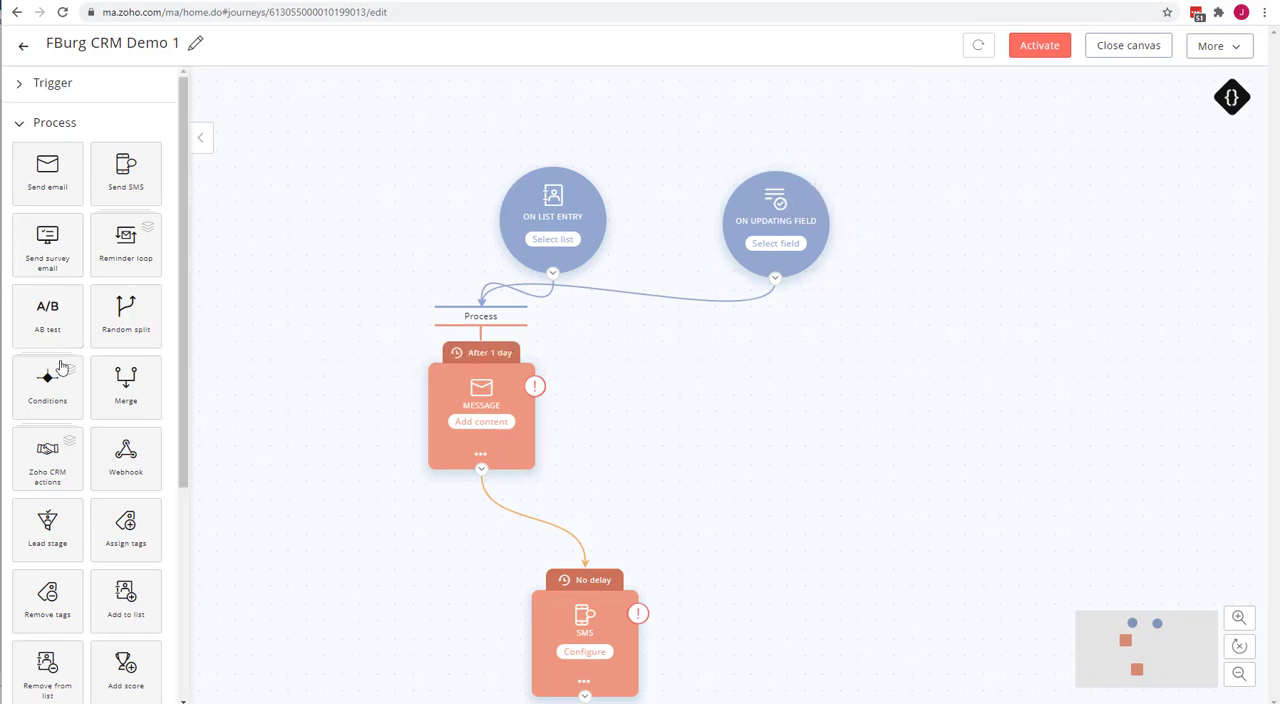
# Try an Assign tags process beside the Field update trigger in the journey, then delete it.
pyautogui.scroll(-1, 60, 368)
pyautogui.scroll(-1, 60, 368)
pyautogui.scroll(-1, 80, 375)
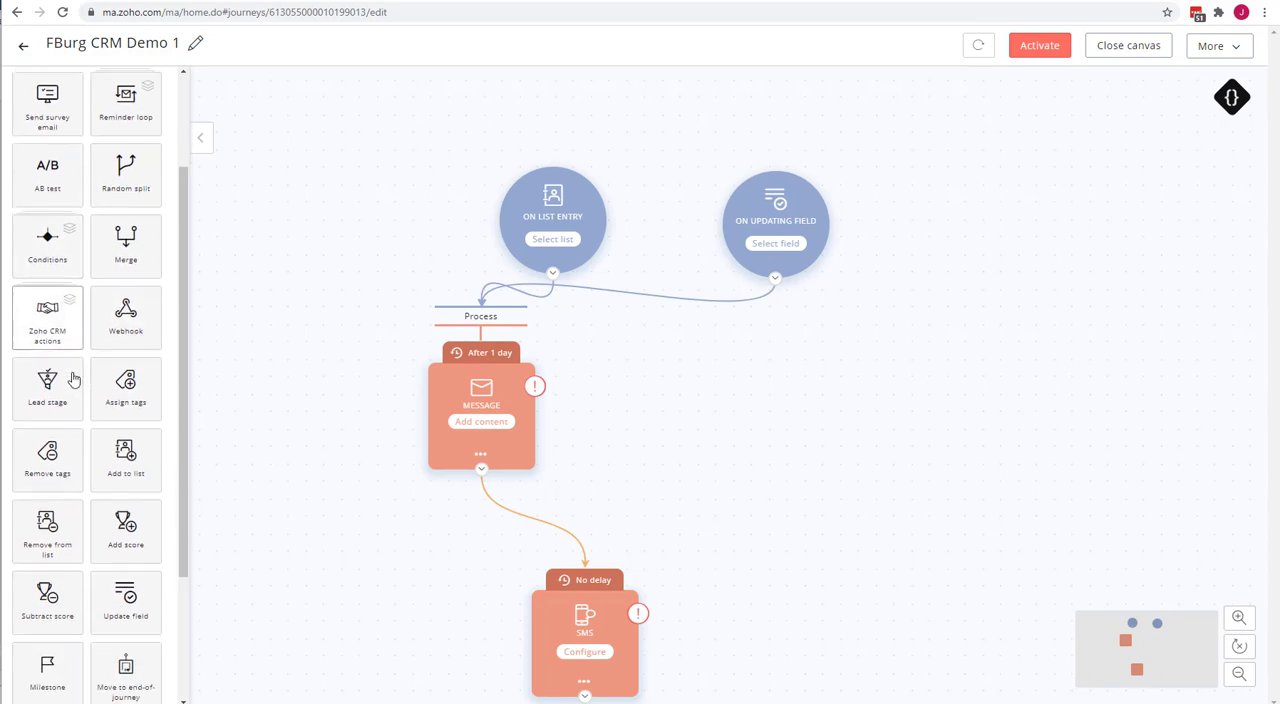
pyautogui.moveTo(128, 382); pyautogui.dragTo(917, 223)
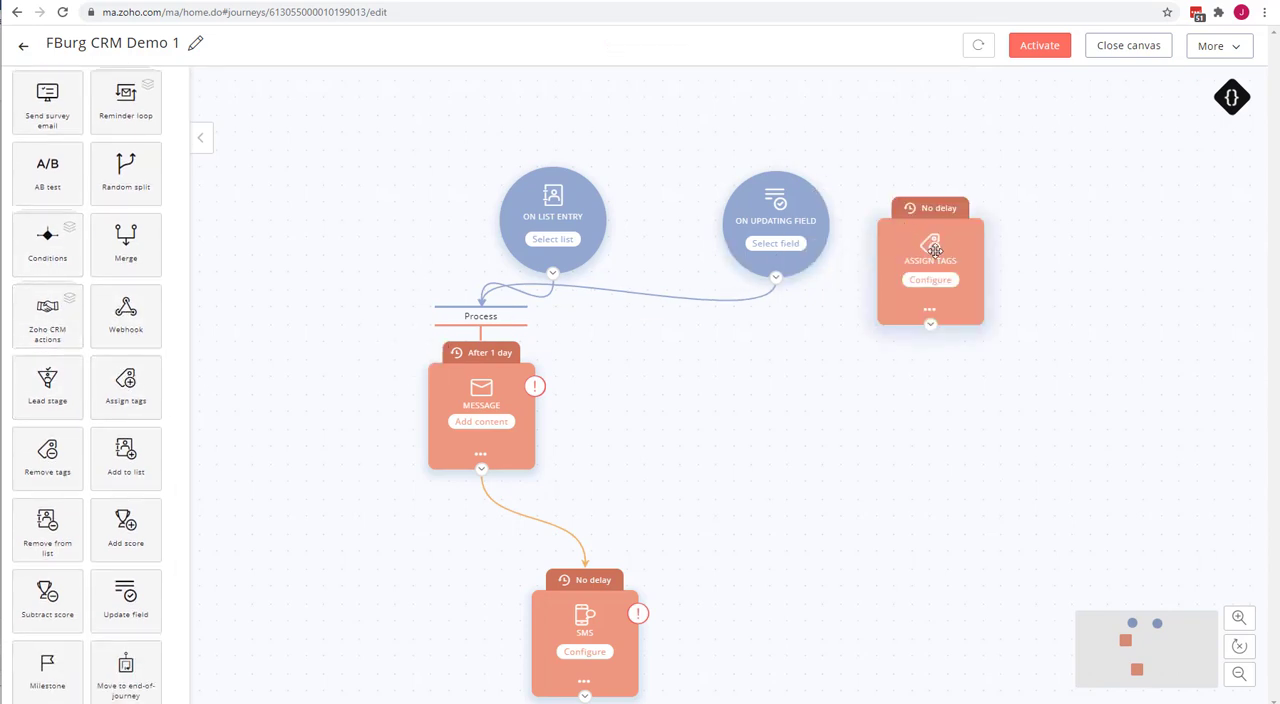
pyautogui.scroll(2, 70, 252)
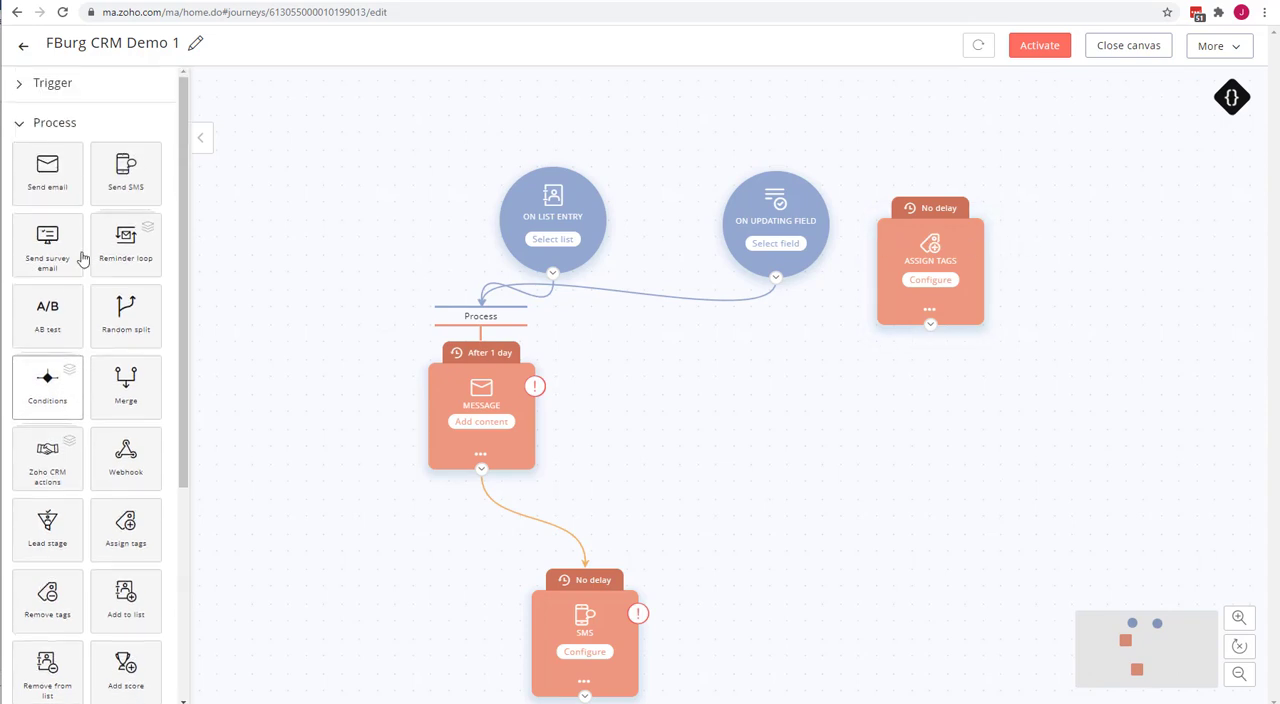
pyautogui.click(22, 131)
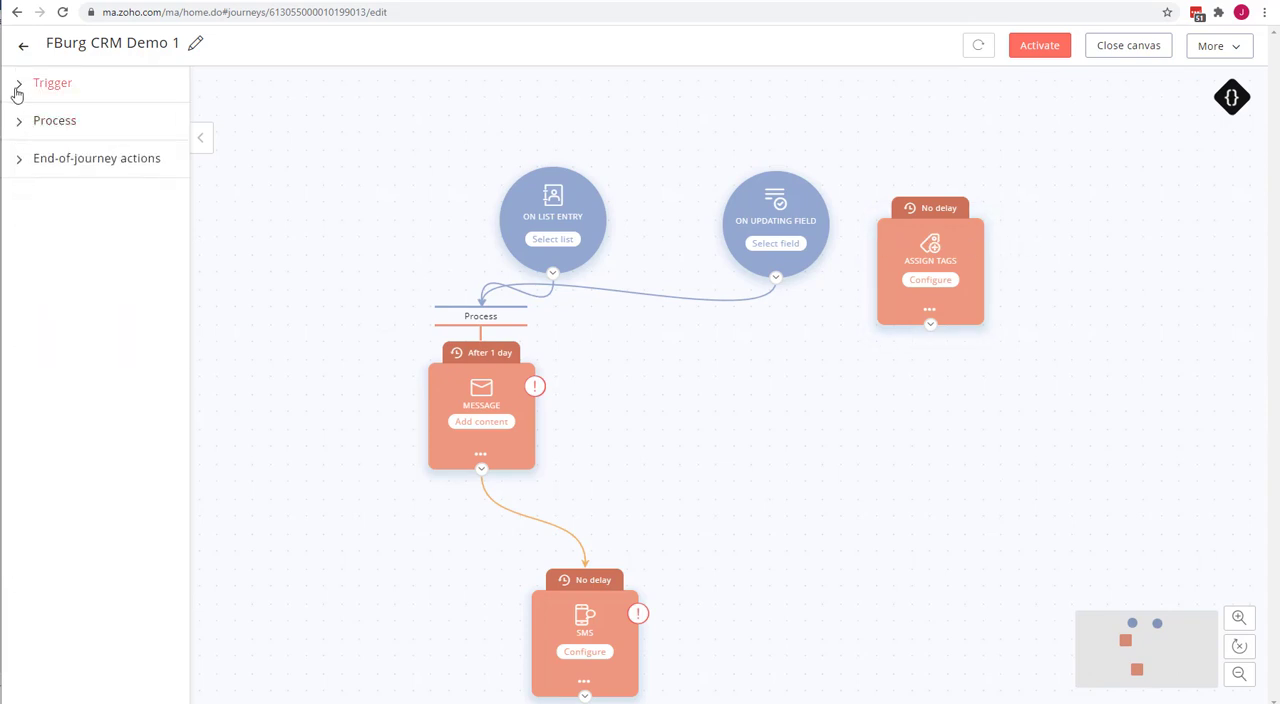
pyautogui.click(18, 86)
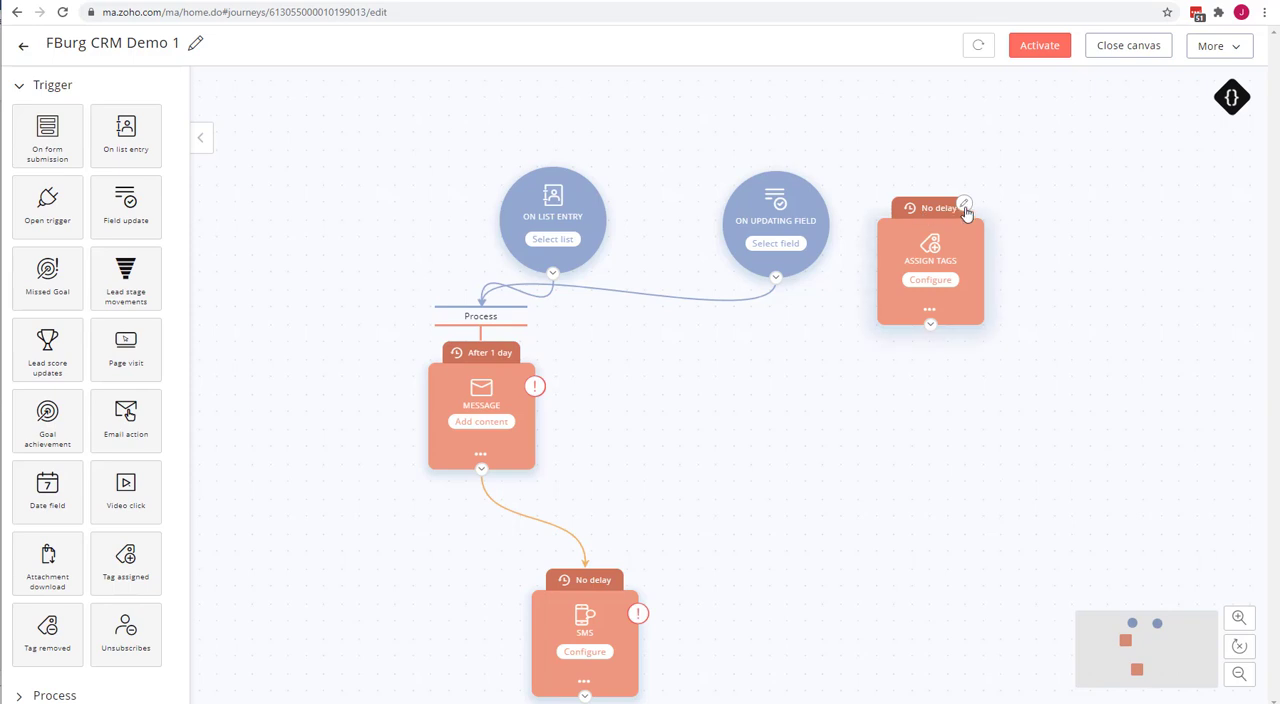
pyautogui.click(962, 208)
pyautogui.click(846, 202)
pyautogui.moveTo(930, 318)
pyautogui.click(958, 339)
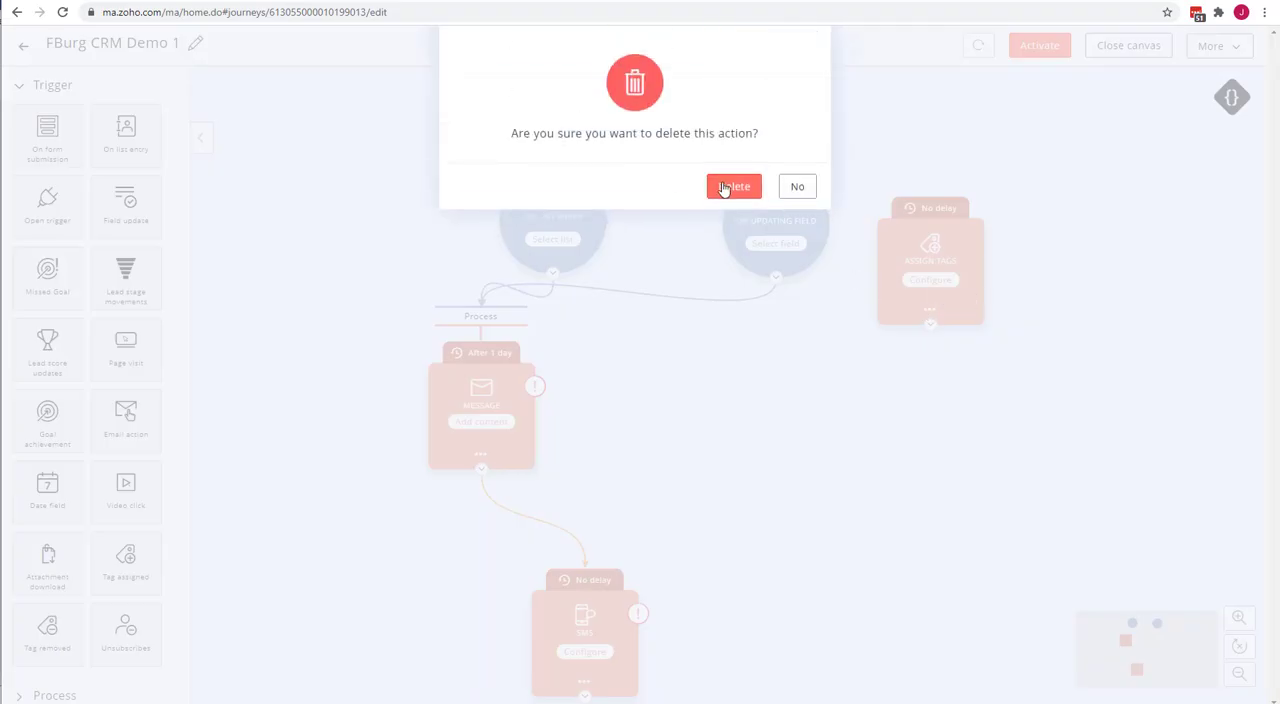
pyautogui.click(734, 187)
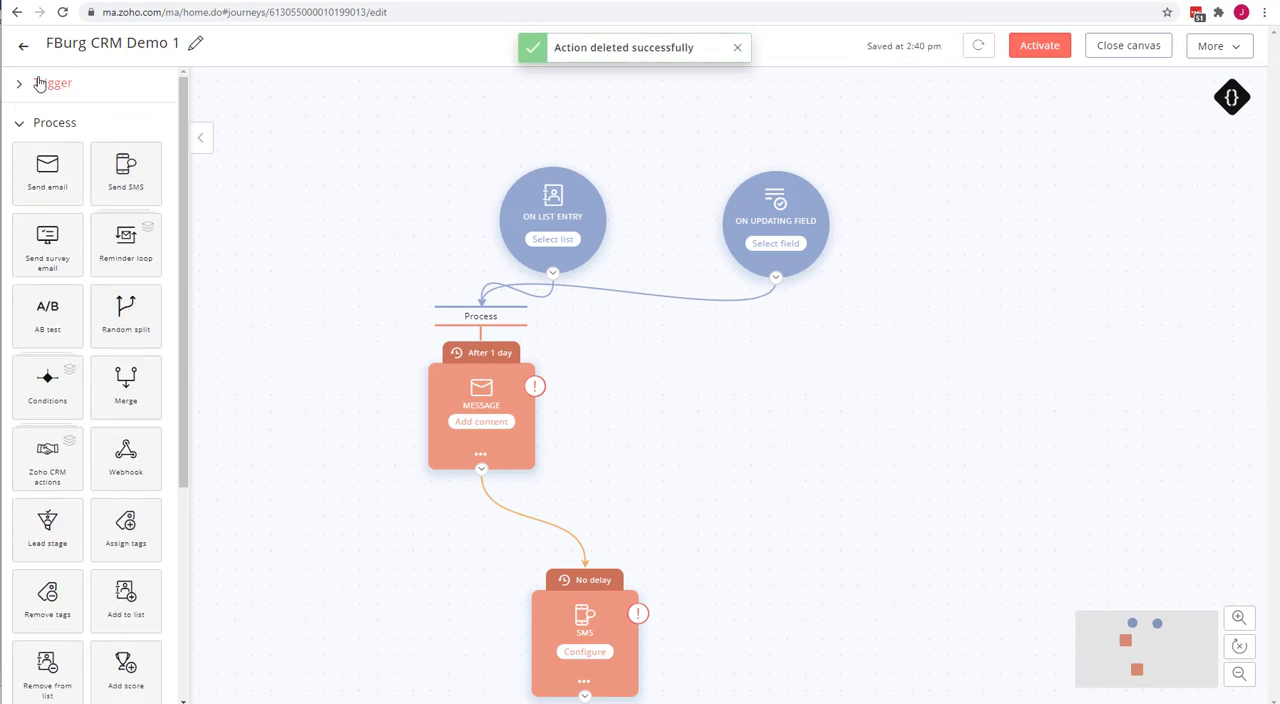
# Add a Tag assigned trigger beside the Field update trigger in the journey.
pyautogui.click(38, 83)
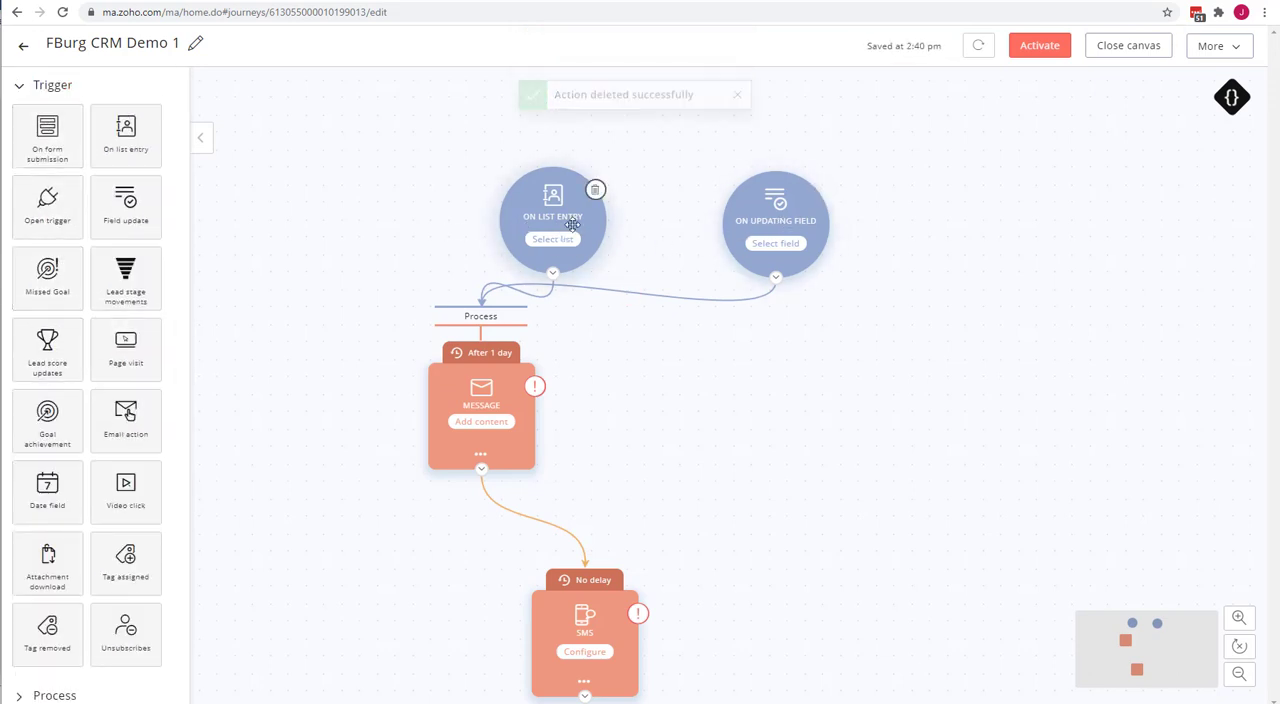
pyautogui.scroll(-1, 88, 270)
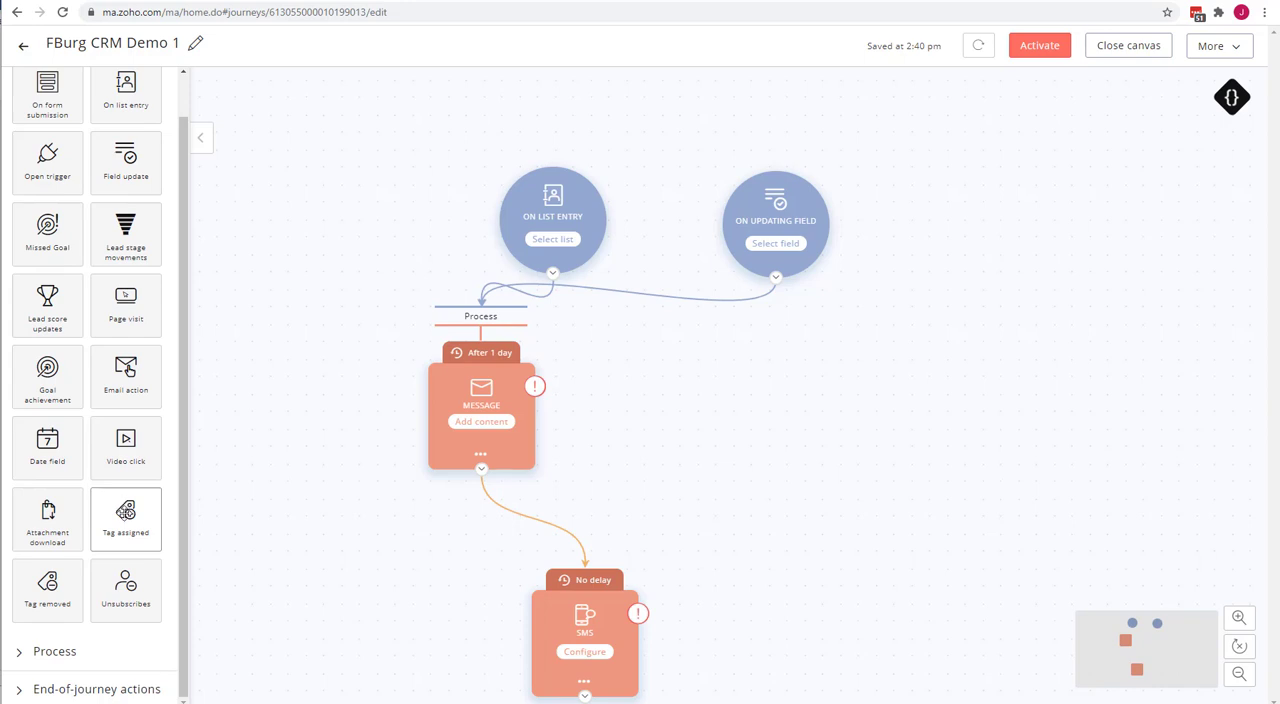
pyautogui.moveTo(125, 512); pyautogui.dragTo(948, 238)
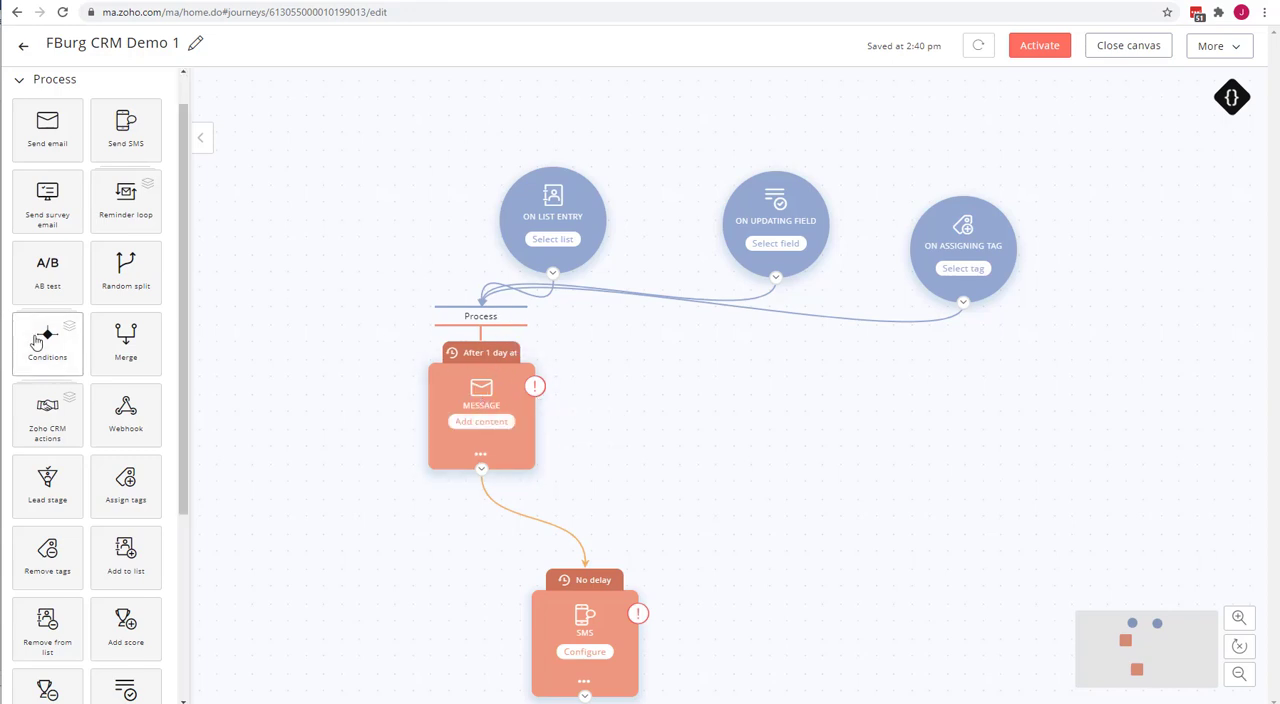
# Add a Lead score updates trigger to the journey canvas below the Field update and Tag assigned triggers.
pyautogui.scroll(-2, 70, 385)
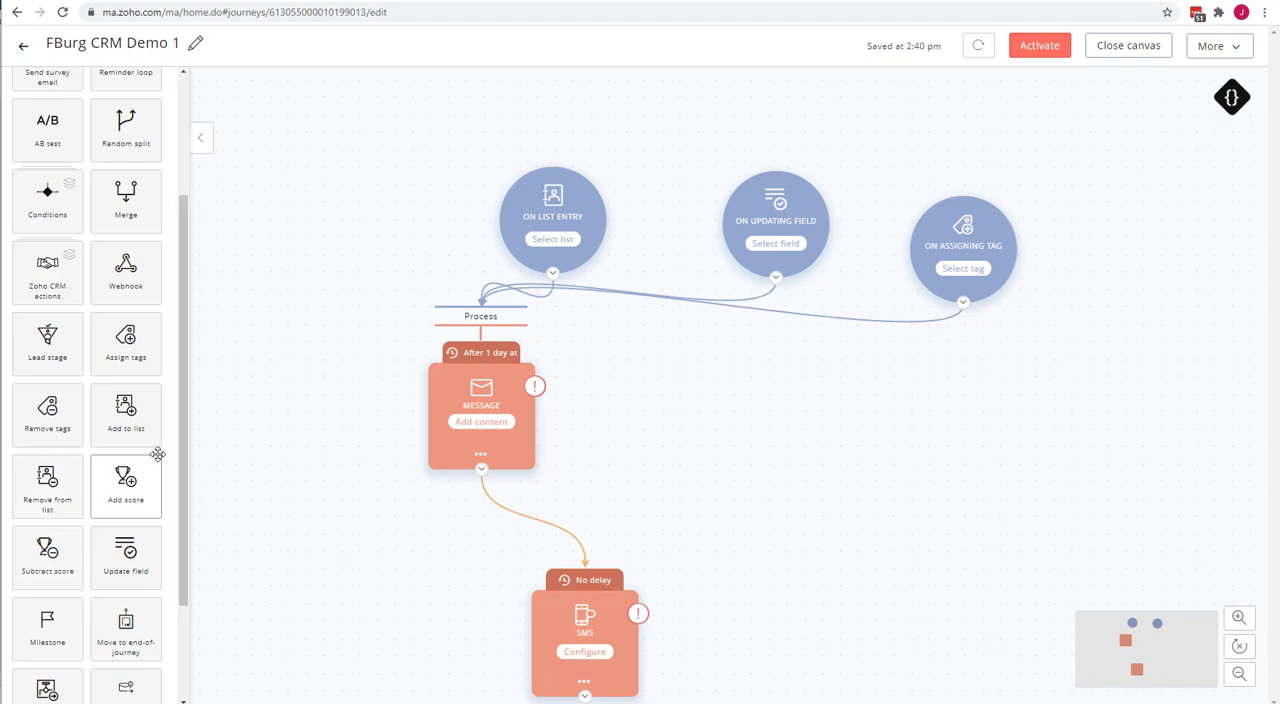
pyautogui.scroll(3, 157, 449)
pyautogui.click(55, 84)
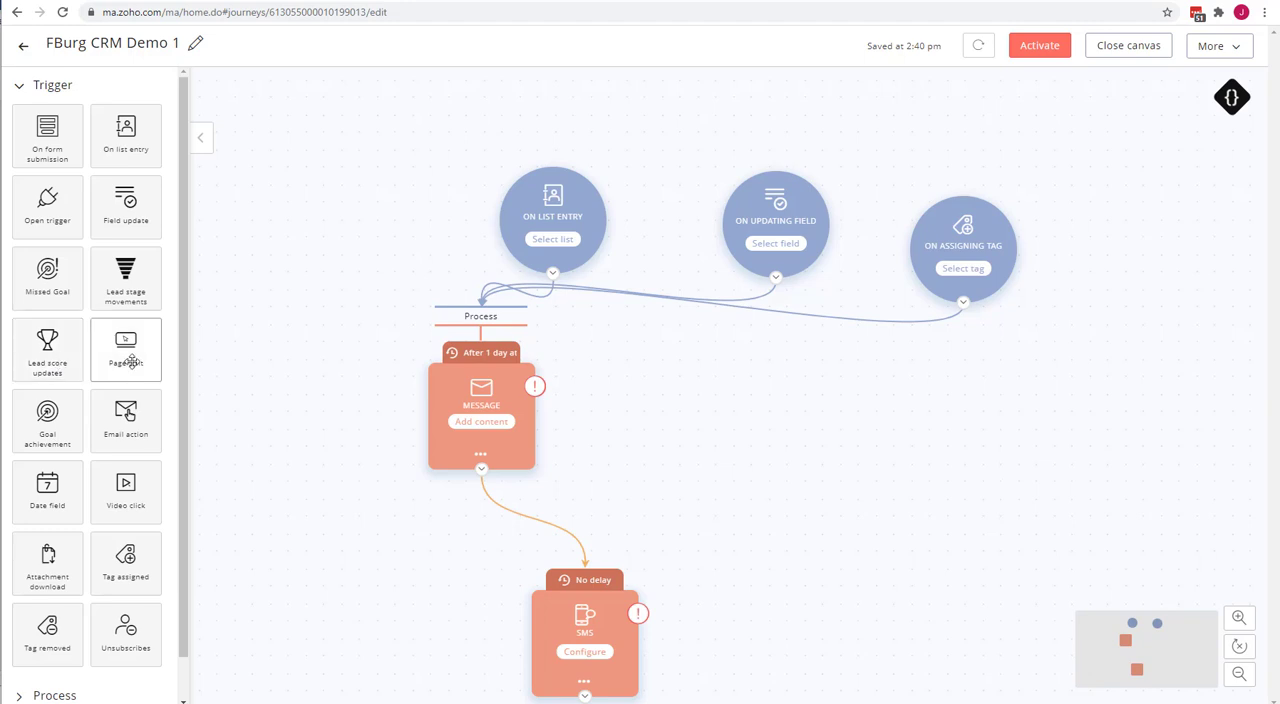
pyautogui.moveTo(48, 350); pyautogui.dragTo(844, 382)
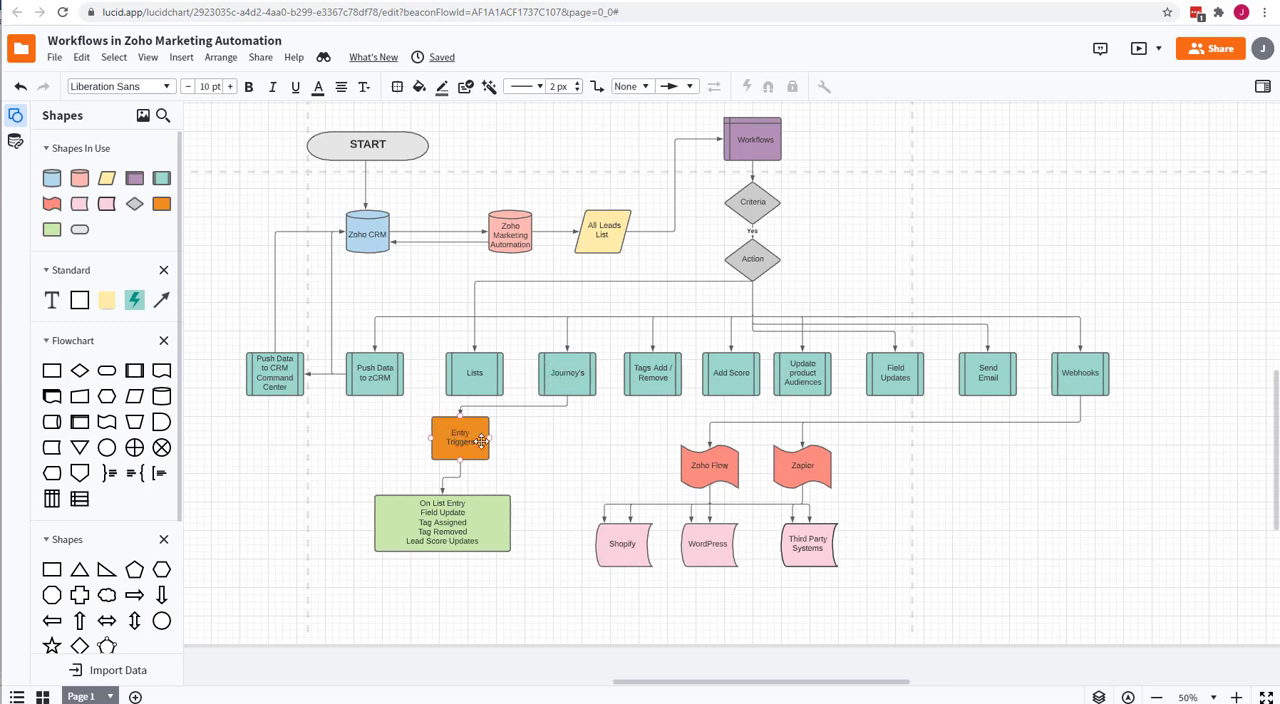
# Review the entry triggers and Workflows shapes in the Lucidchart diagram, then return to the workflow form in Marketing Automation.
pyautogui.click(452, 515)
pyautogui.click(755, 140)
pyautogui.click(530, 1)
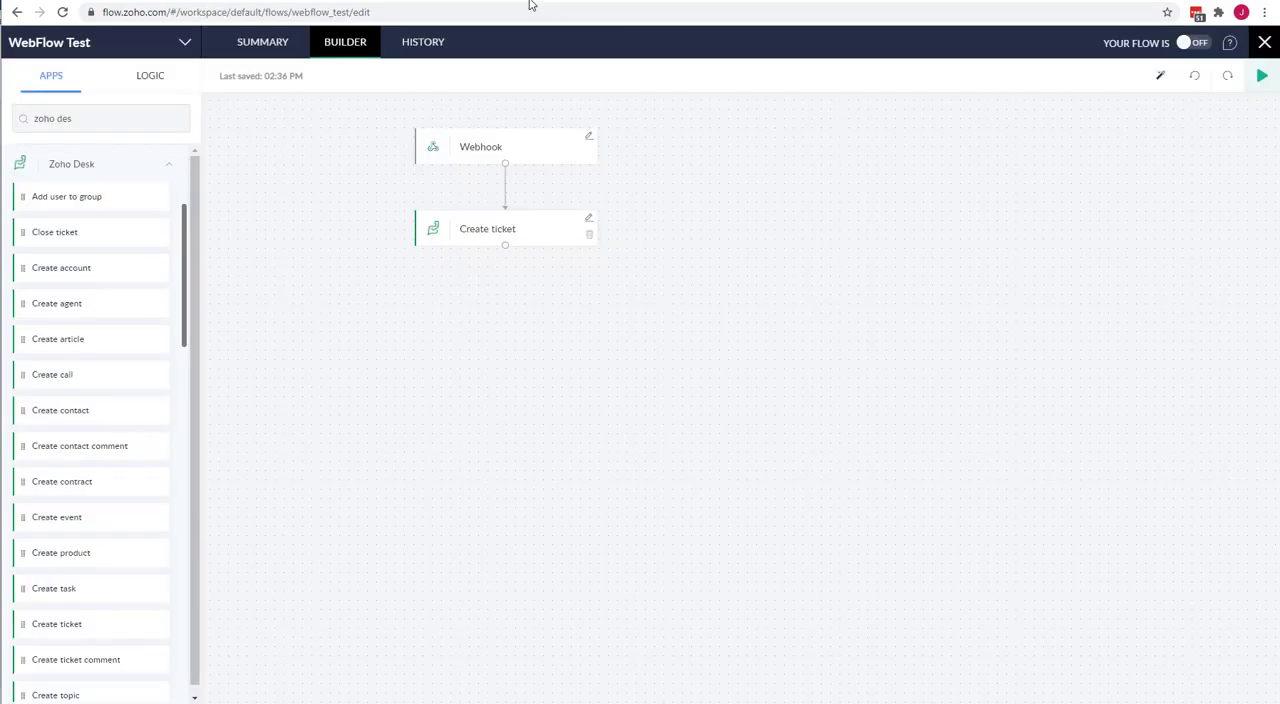
pyautogui.click(256, 1)
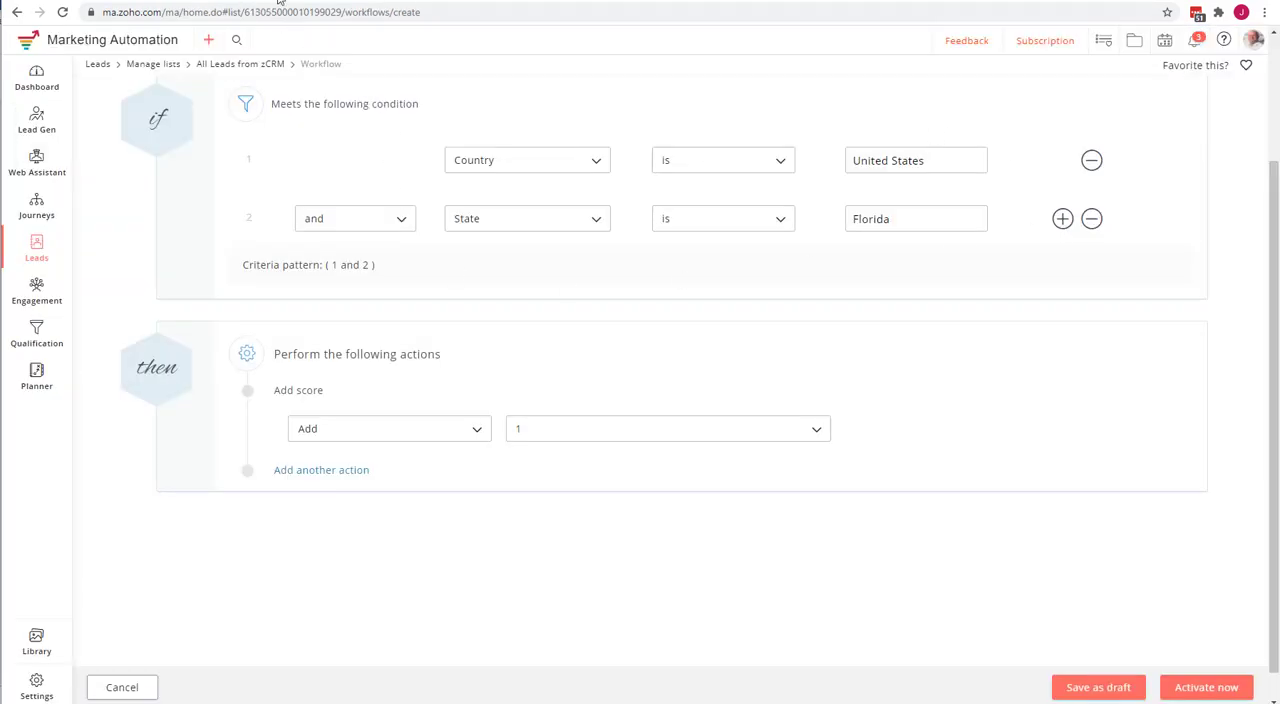
pyautogui.click(42, 1)
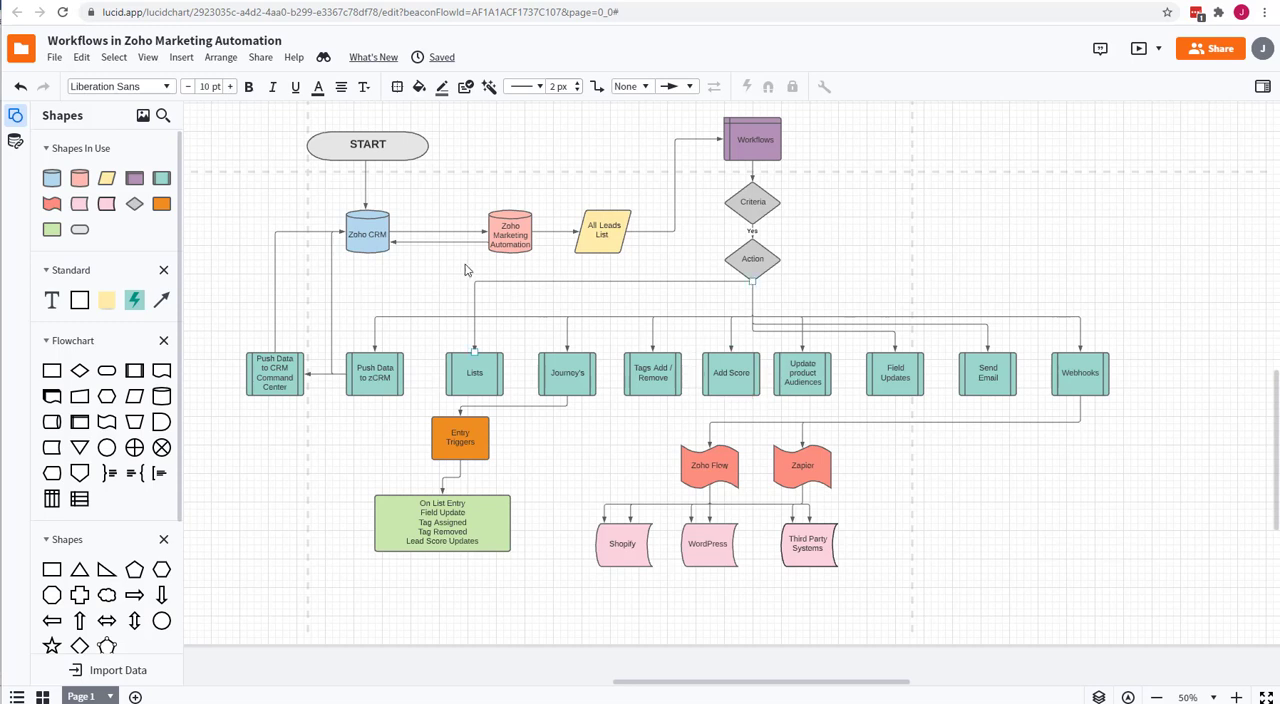
pyautogui.click(268, 1)
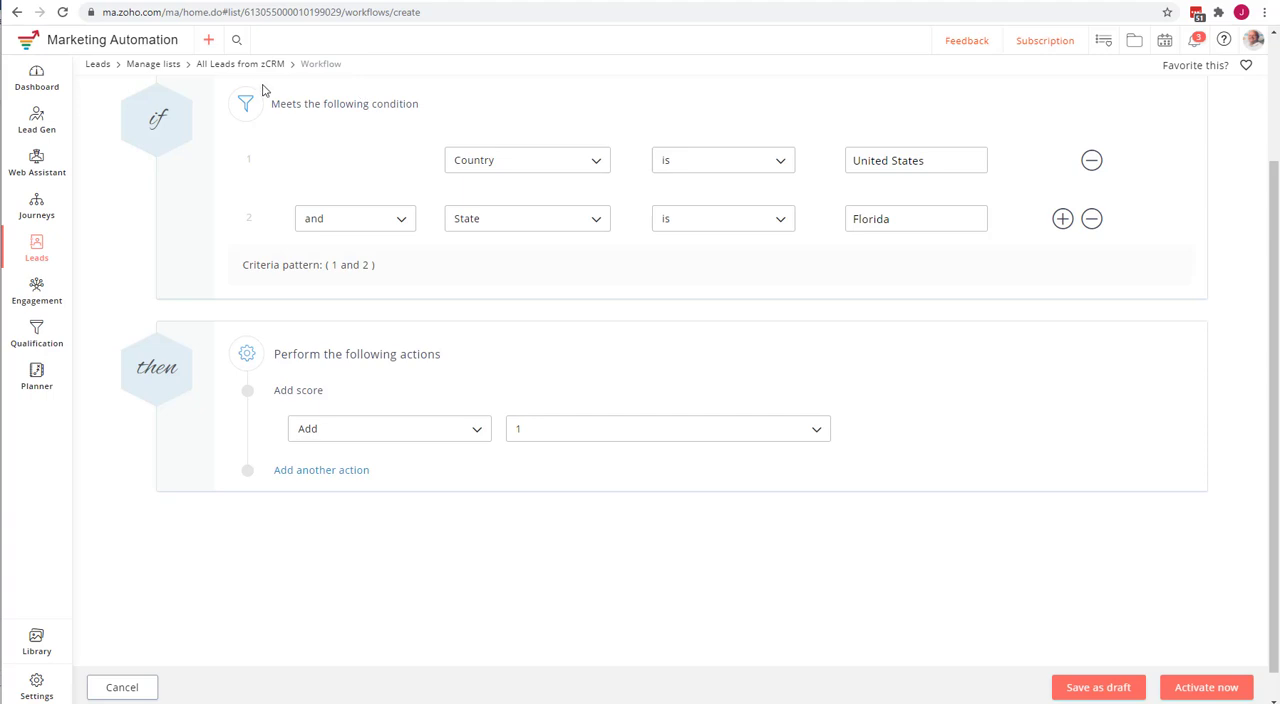
# Leave the Florida workflow, create a new instant workflow on the All Leads from zCRM list and name it "Industry is Insurance".
pyautogui.click(153, 64)
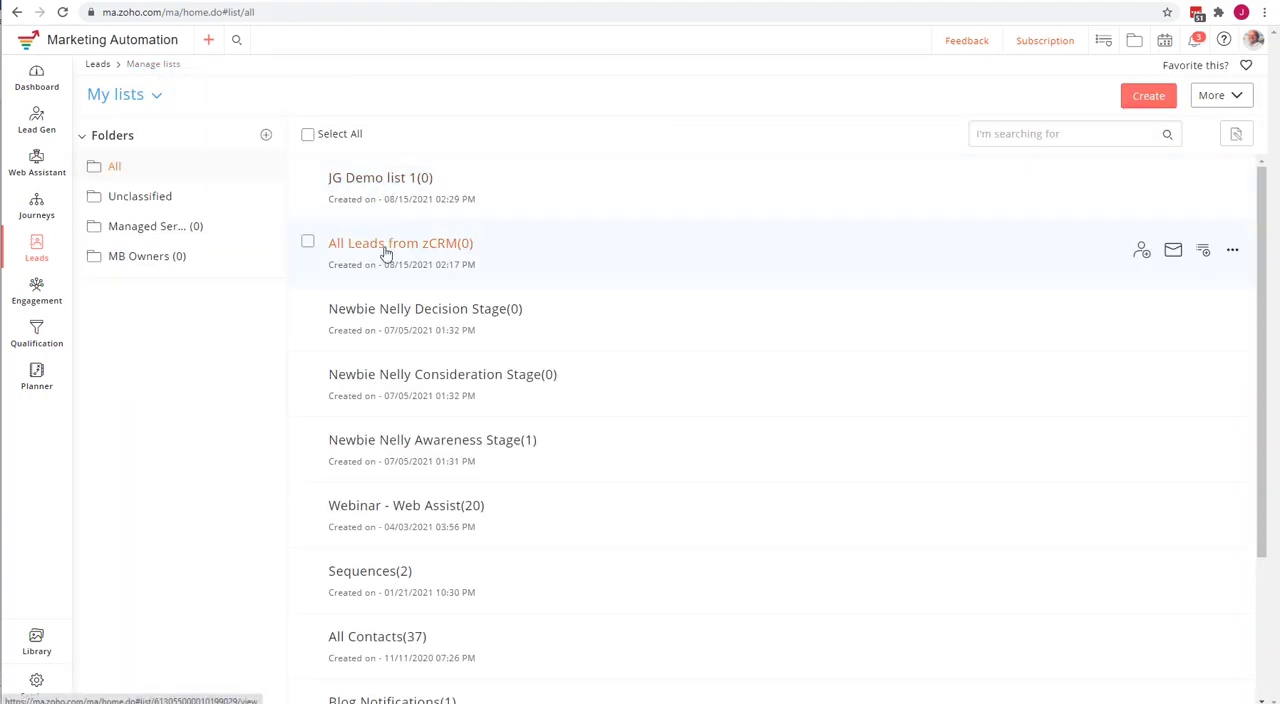
pyautogui.click(386, 249)
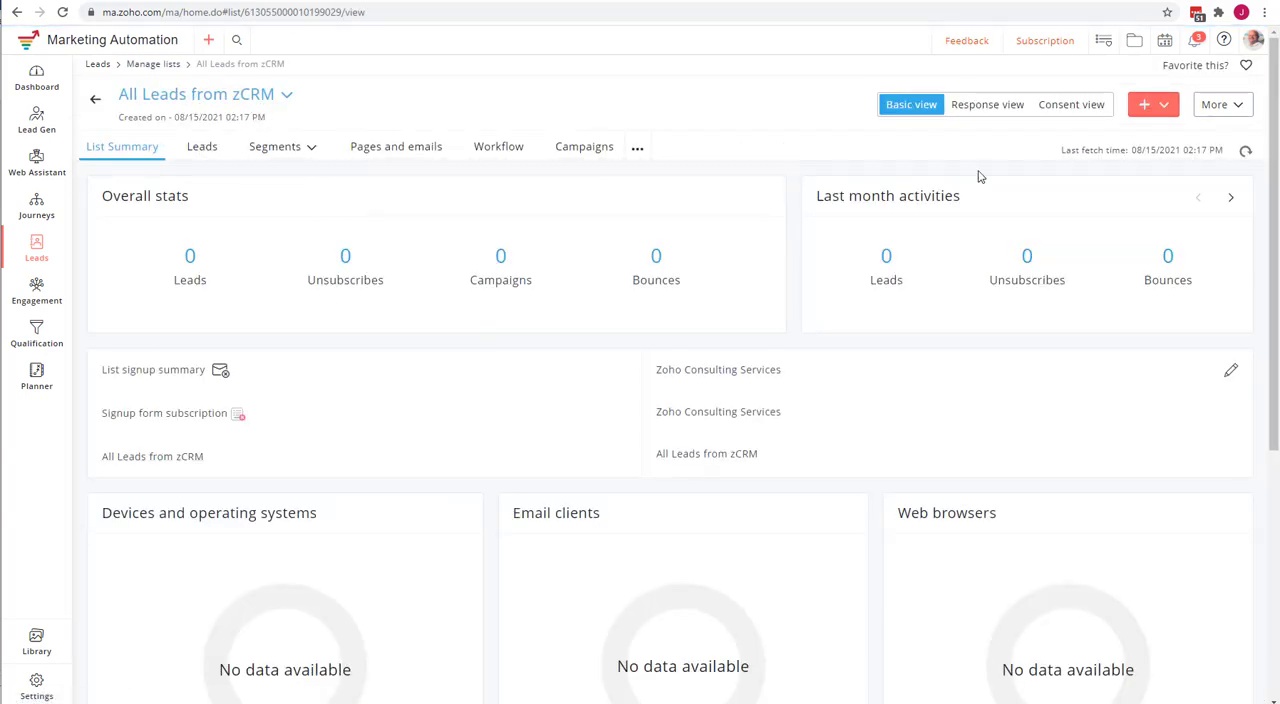
pyautogui.click(1160, 108)
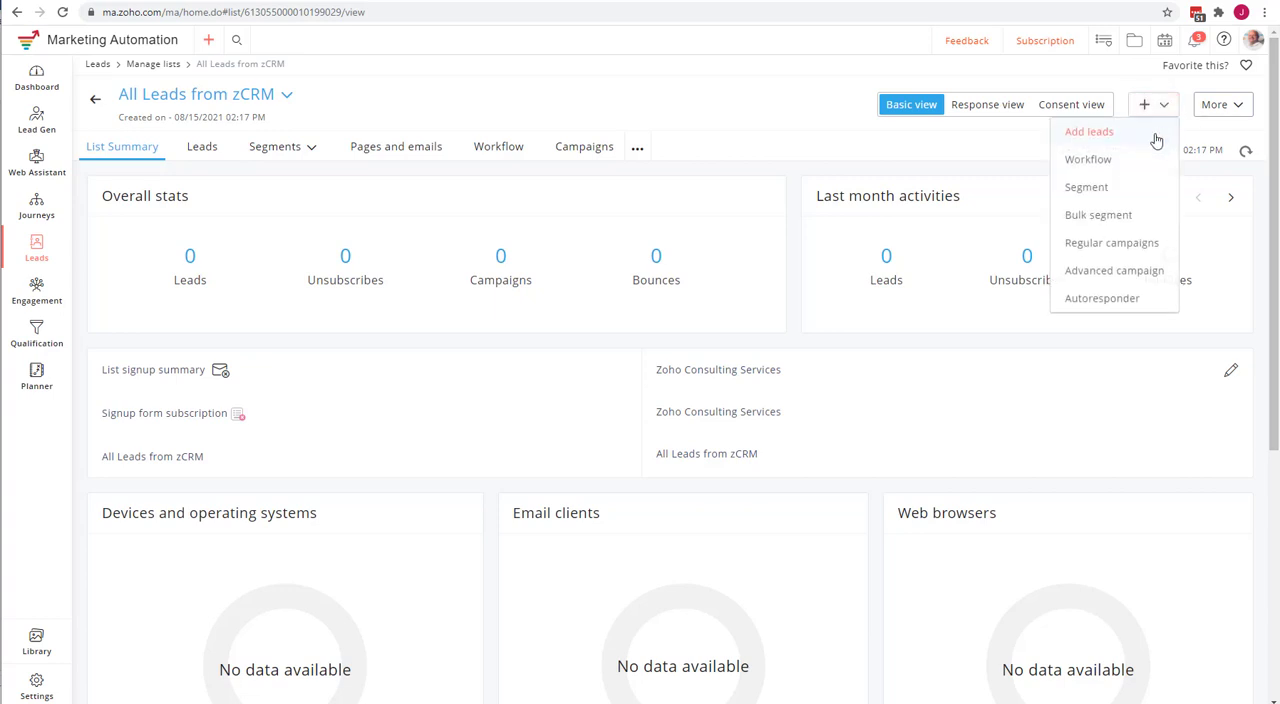
pyautogui.click(1088, 160)
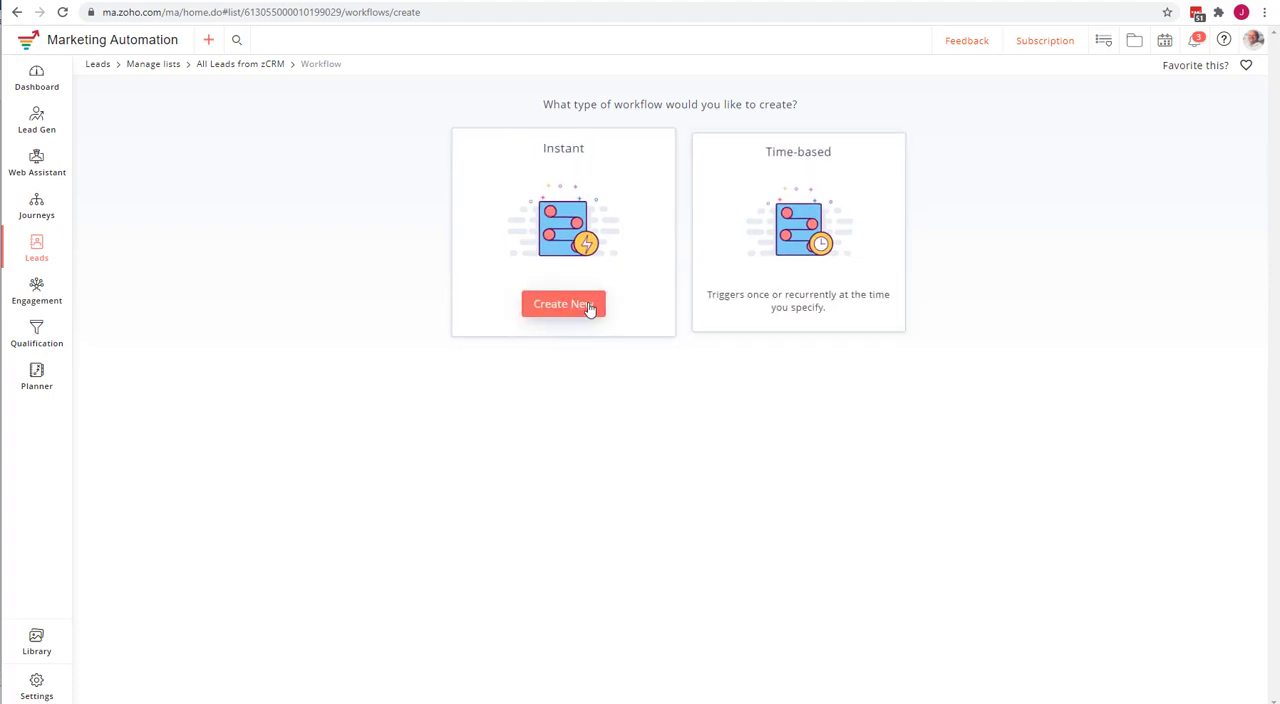
pyautogui.click(579, 307)
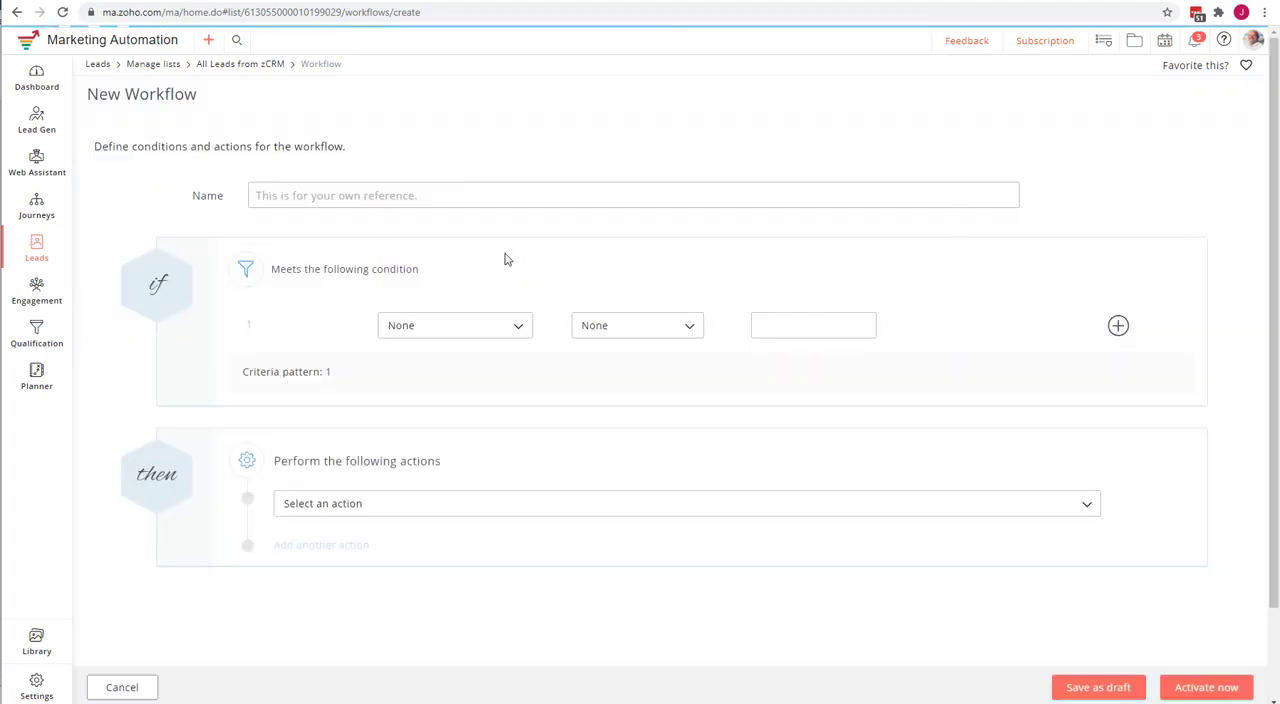
pyautogui.click(418, 196)
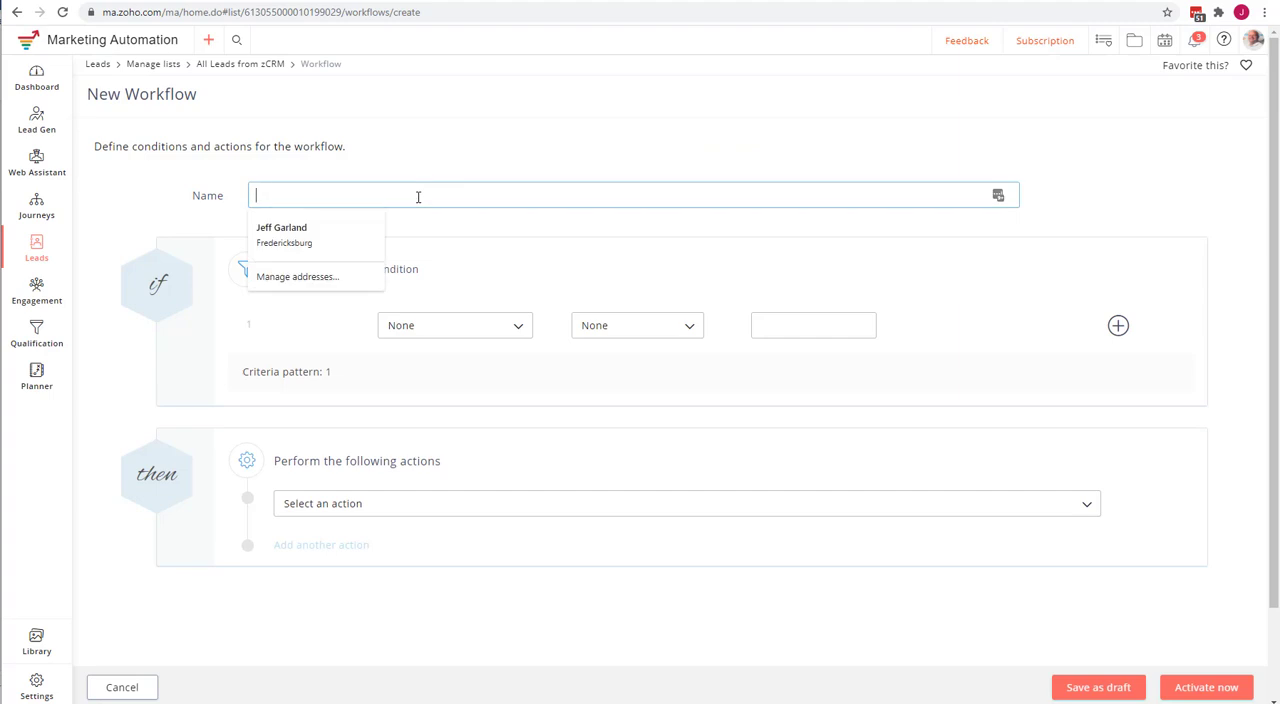
pyautogui.write('Industry is Insurance')
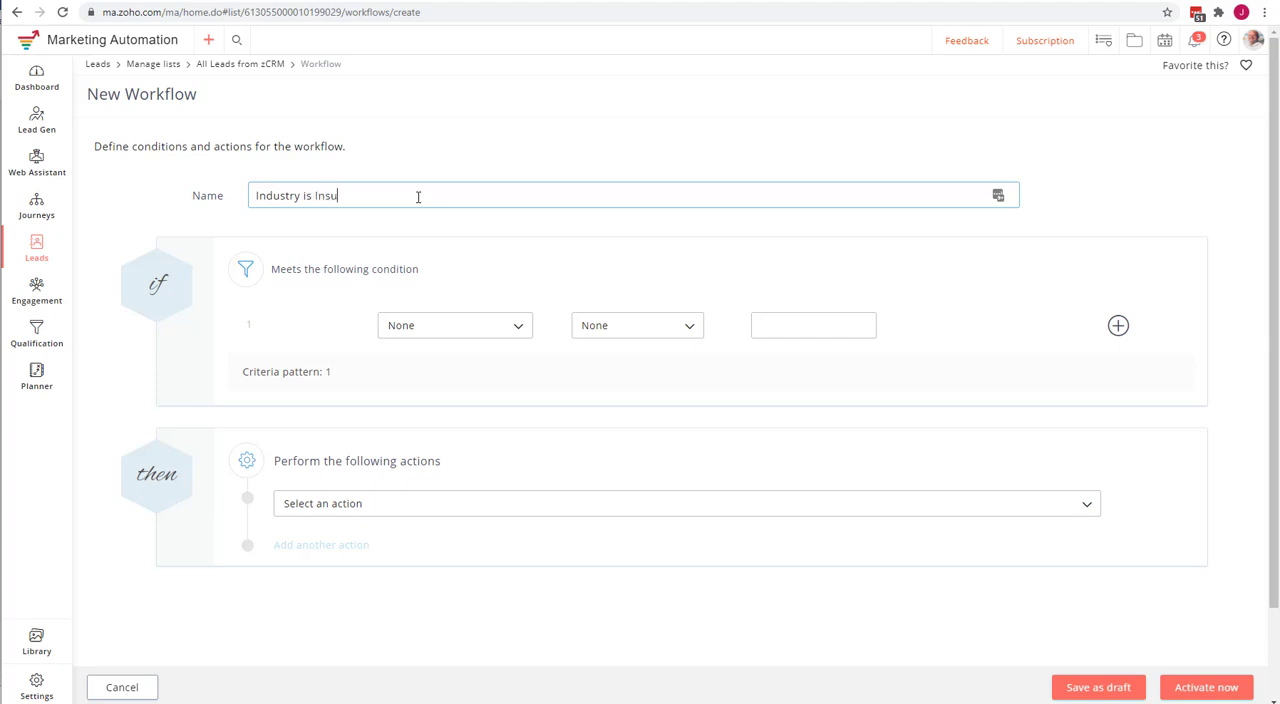
# Set the workflow's condition to Industry is Insurance.
pyautogui.click(407, 334)
pyautogui.click(413, 356)
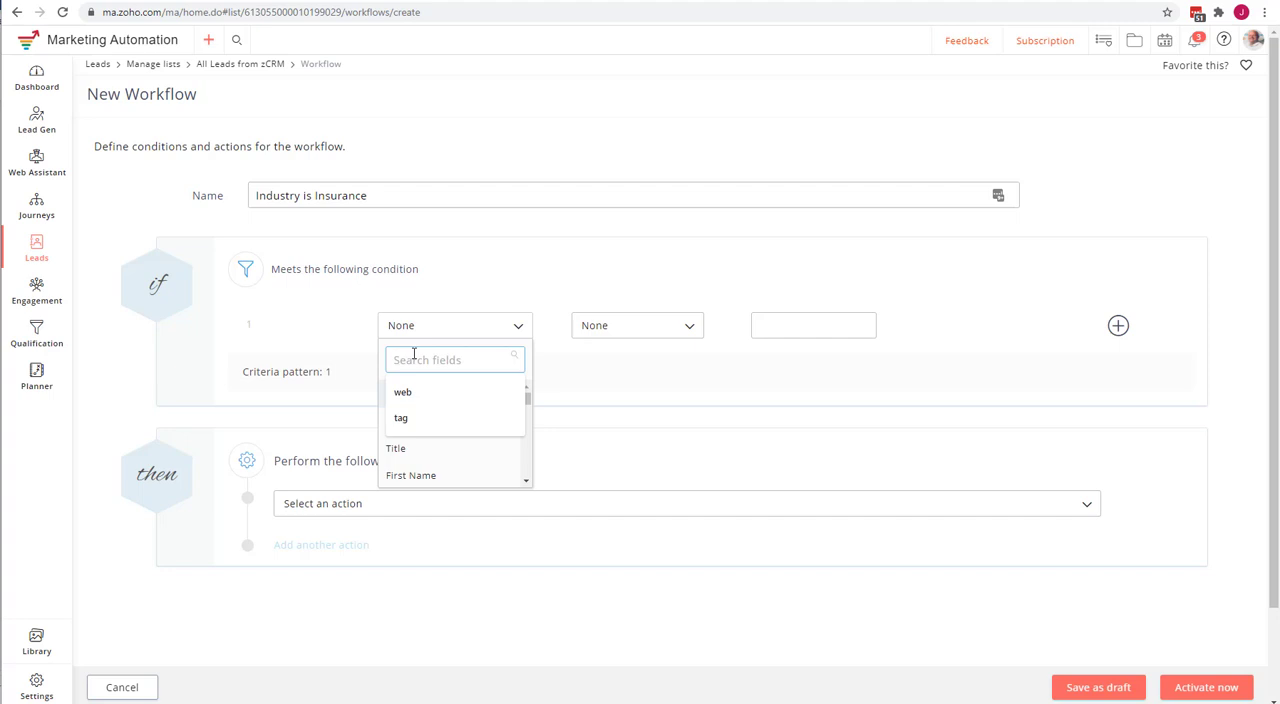
pyautogui.write('industry')
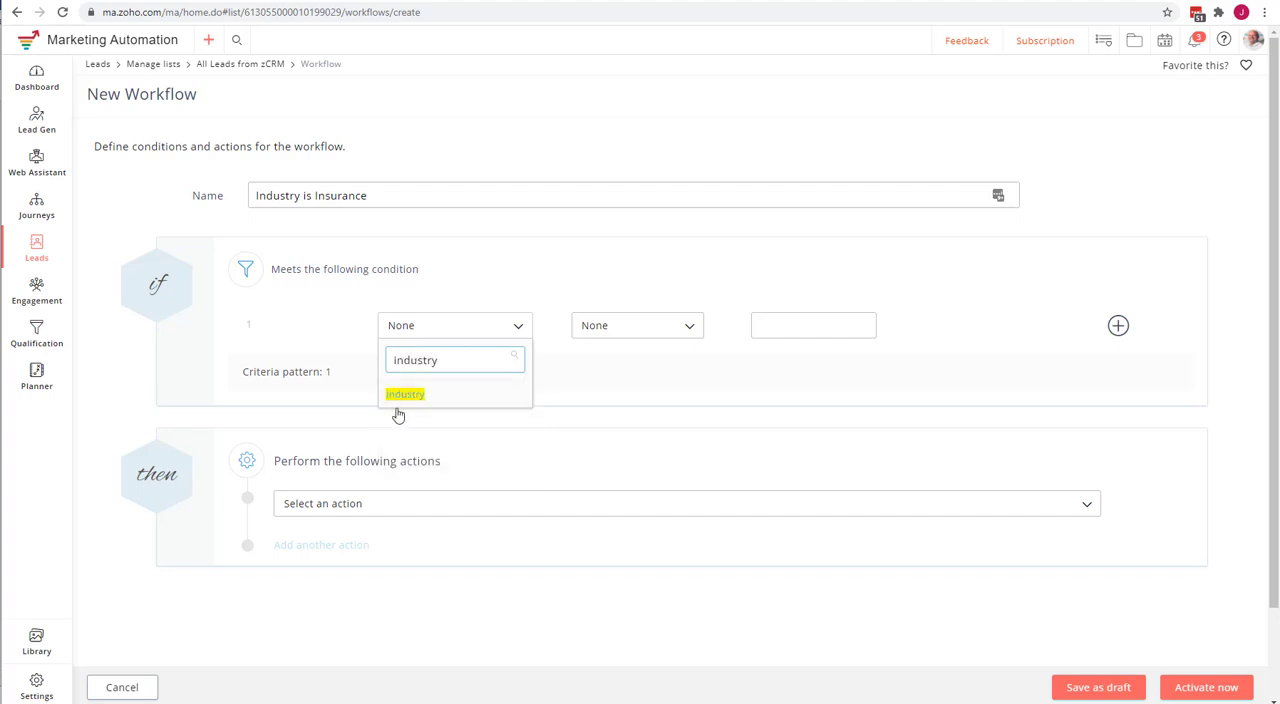
pyautogui.click(402, 393)
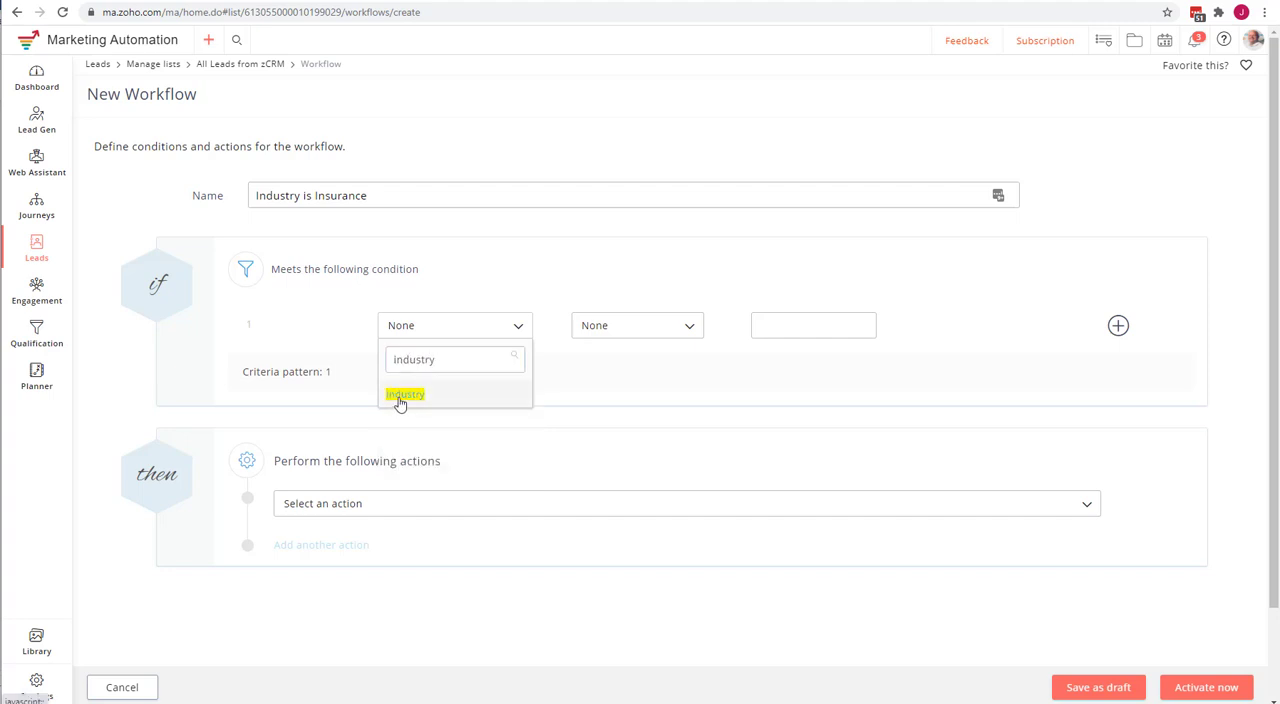
pyautogui.click(692, 334)
pyautogui.click(700, 378)
pyautogui.click(870, 331)
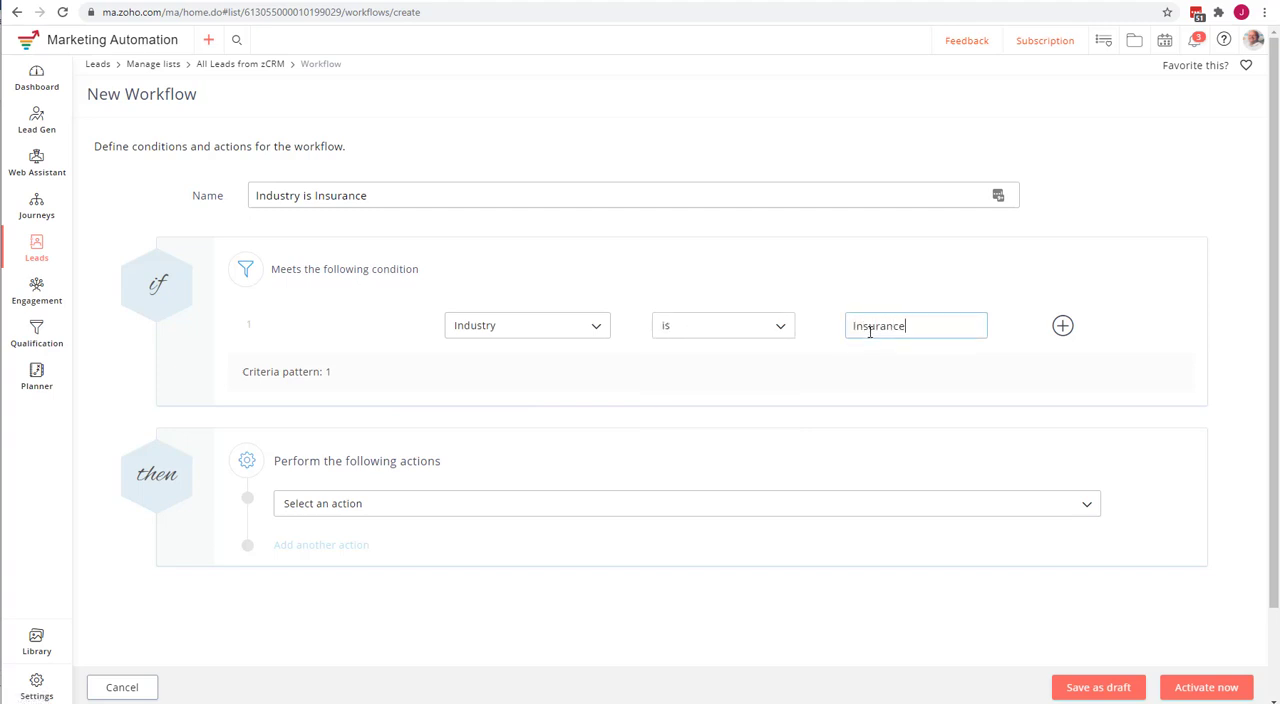
# Choose Add leads to a list as the action of the insurance workflow.
pyautogui.click(348, 508)
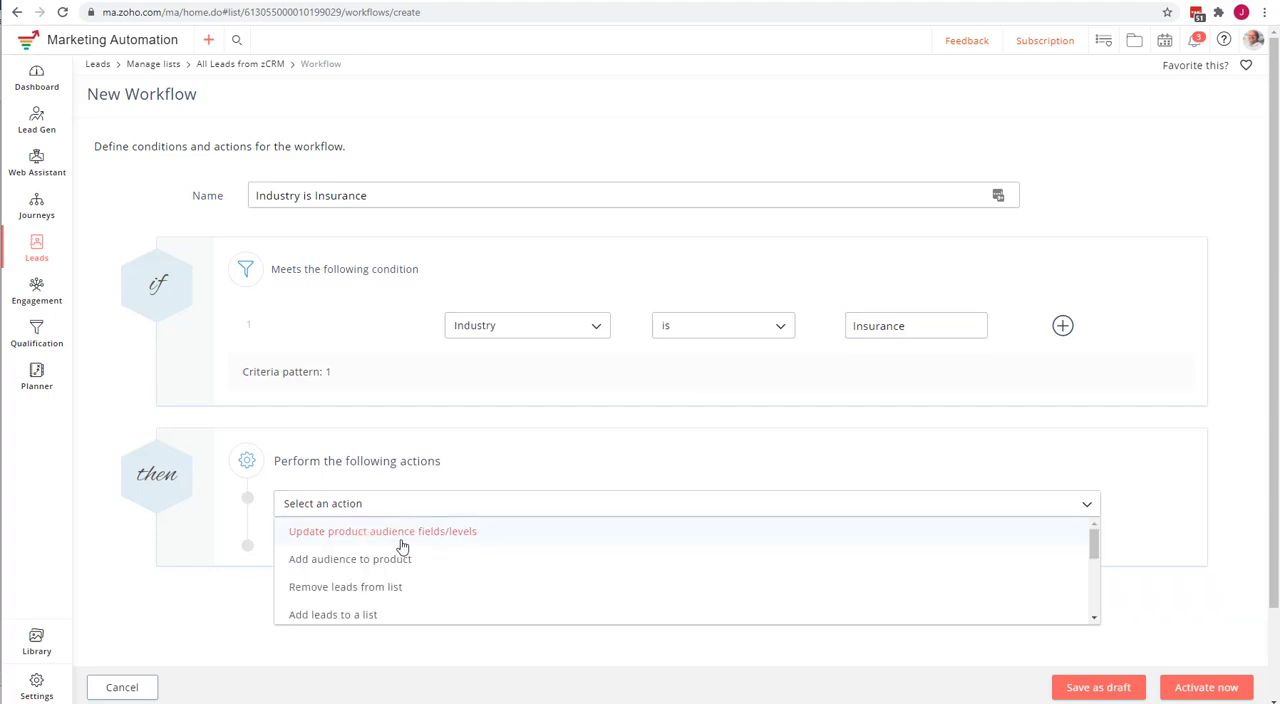
pyautogui.scroll(-2, 420, 549)
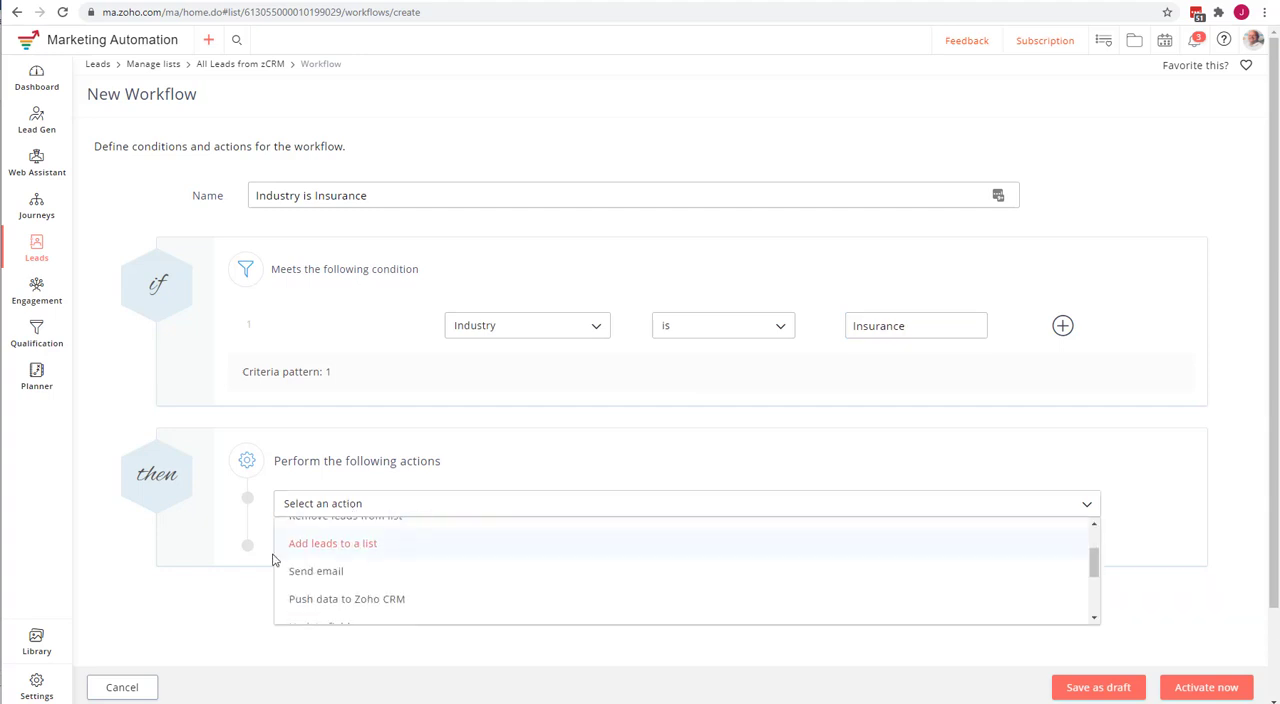
pyautogui.click(337, 547)
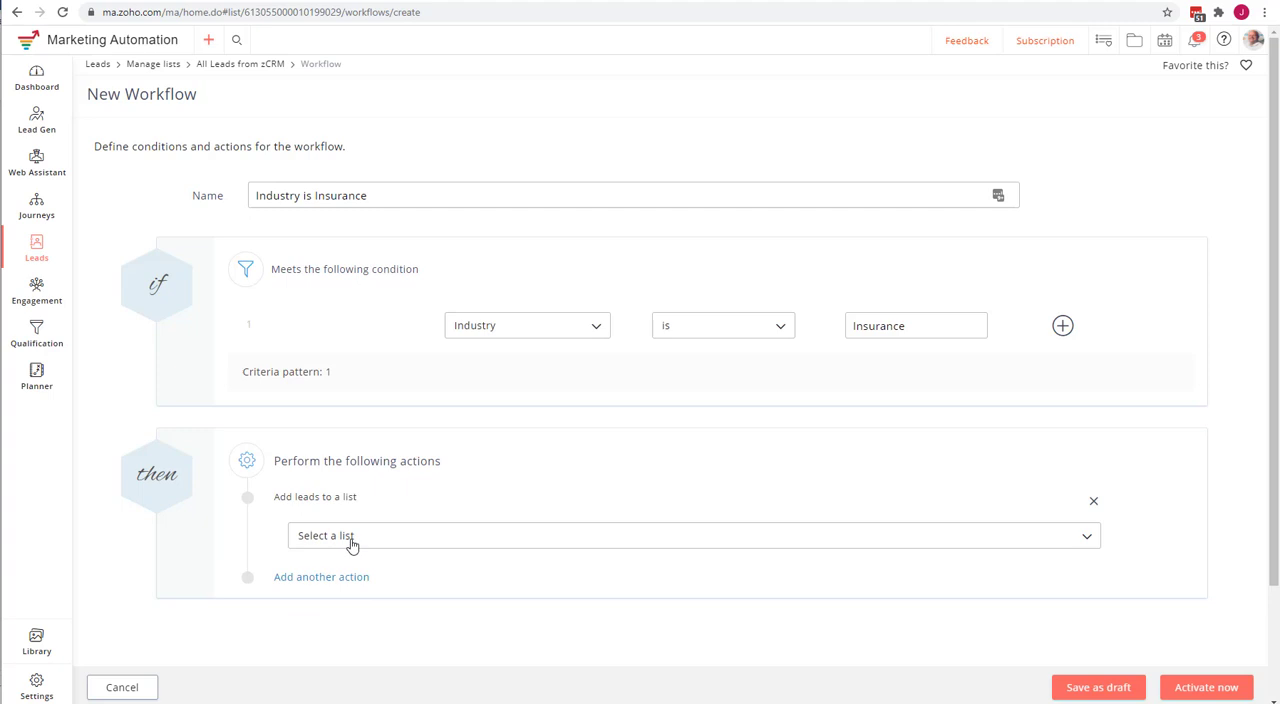
# Start a new mailing list named "Insurance Industry" for the action, with topic Zoho Consulting Services and joining via signup forms set to No.
pyautogui.click(395, 545)
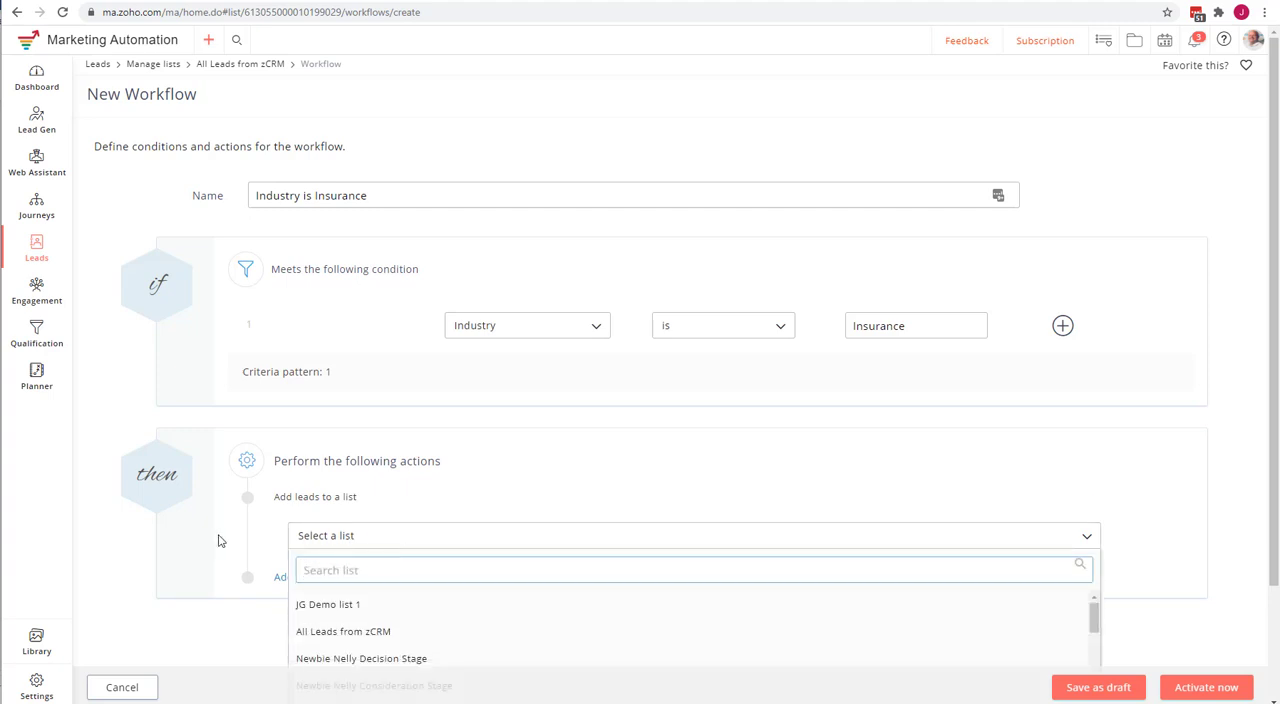
pyautogui.scroll(-2, 215, 540)
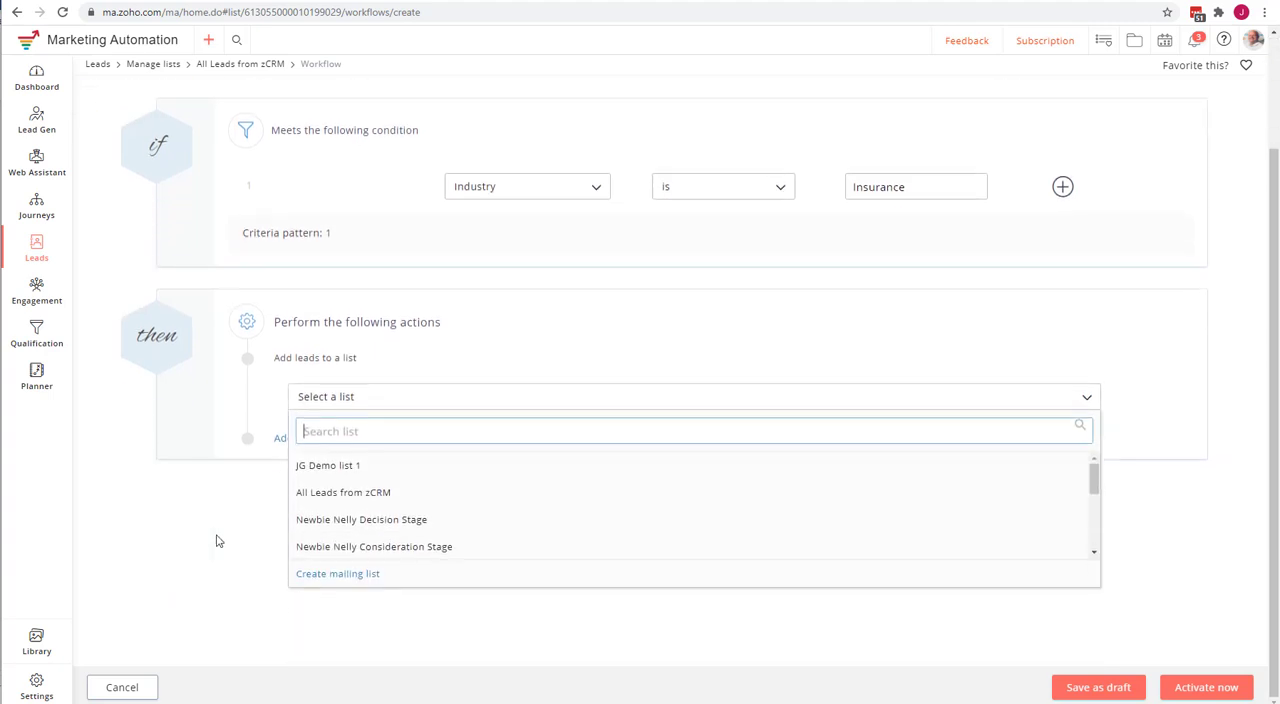
pyautogui.click(345, 572)
pyautogui.scroll(2, 622, 88)
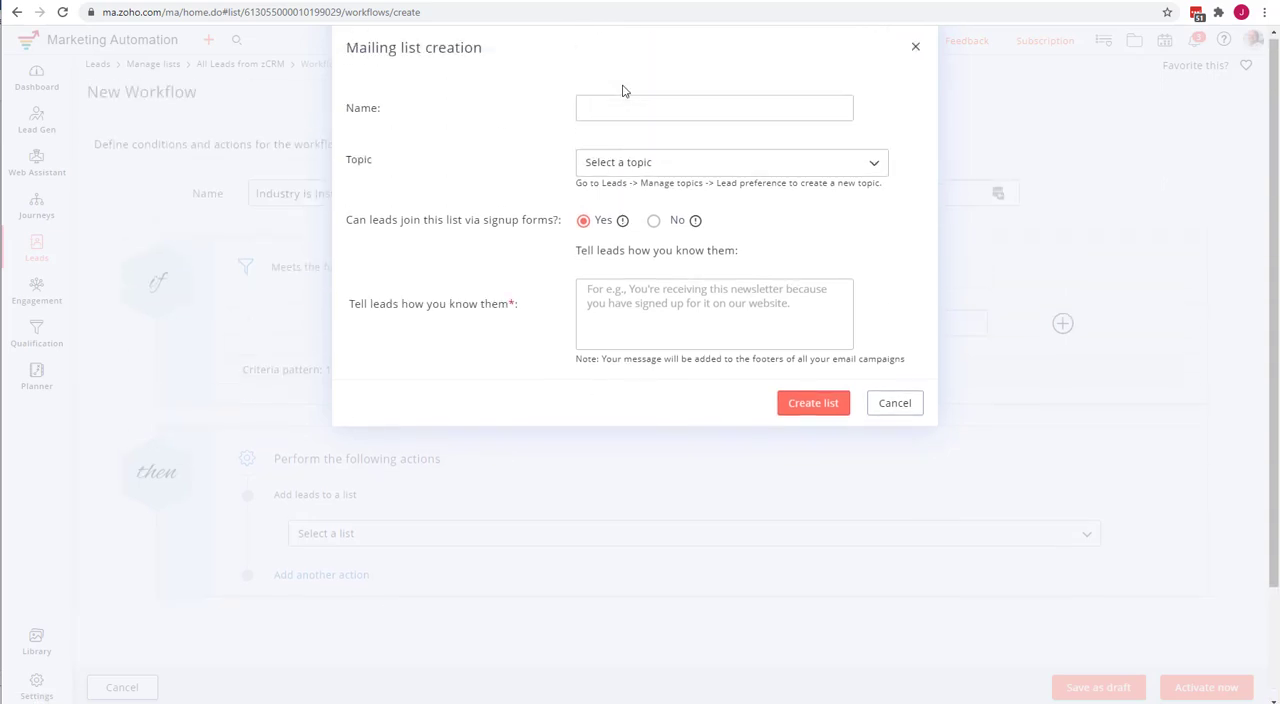
pyautogui.click(624, 106)
pyautogui.write('Industry')
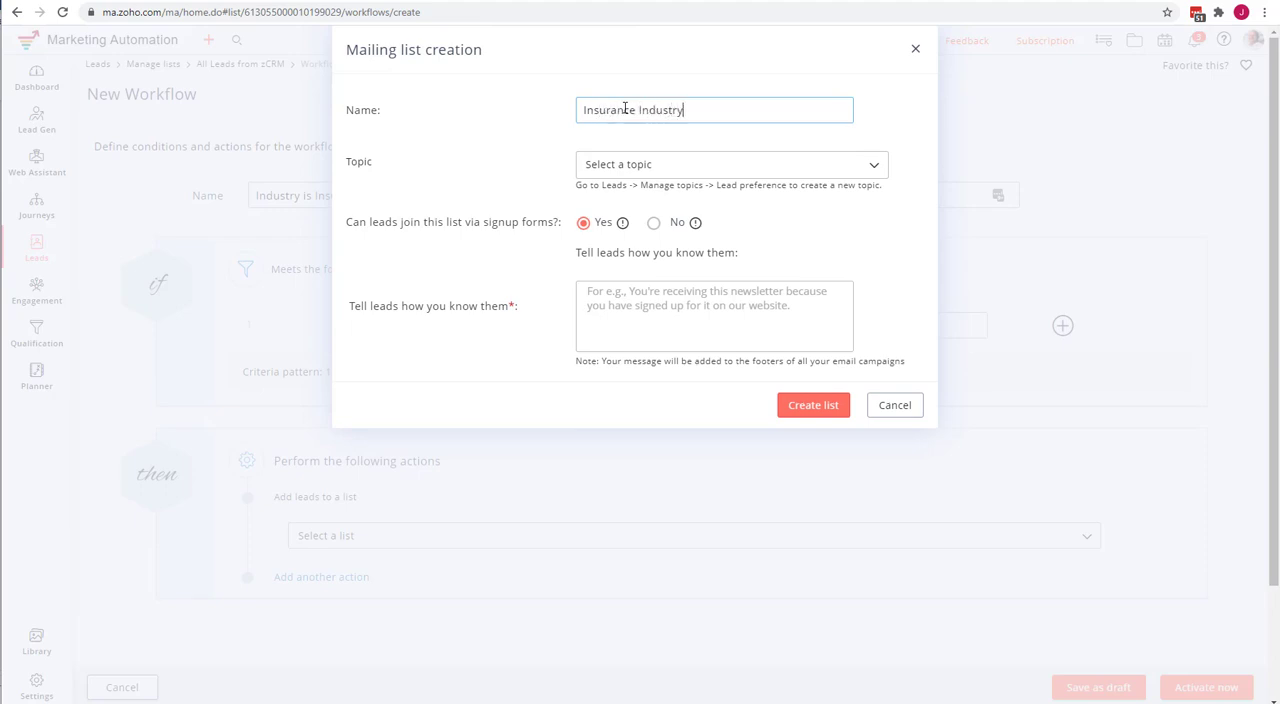
pyautogui.click(645, 165)
pyautogui.click(652, 193)
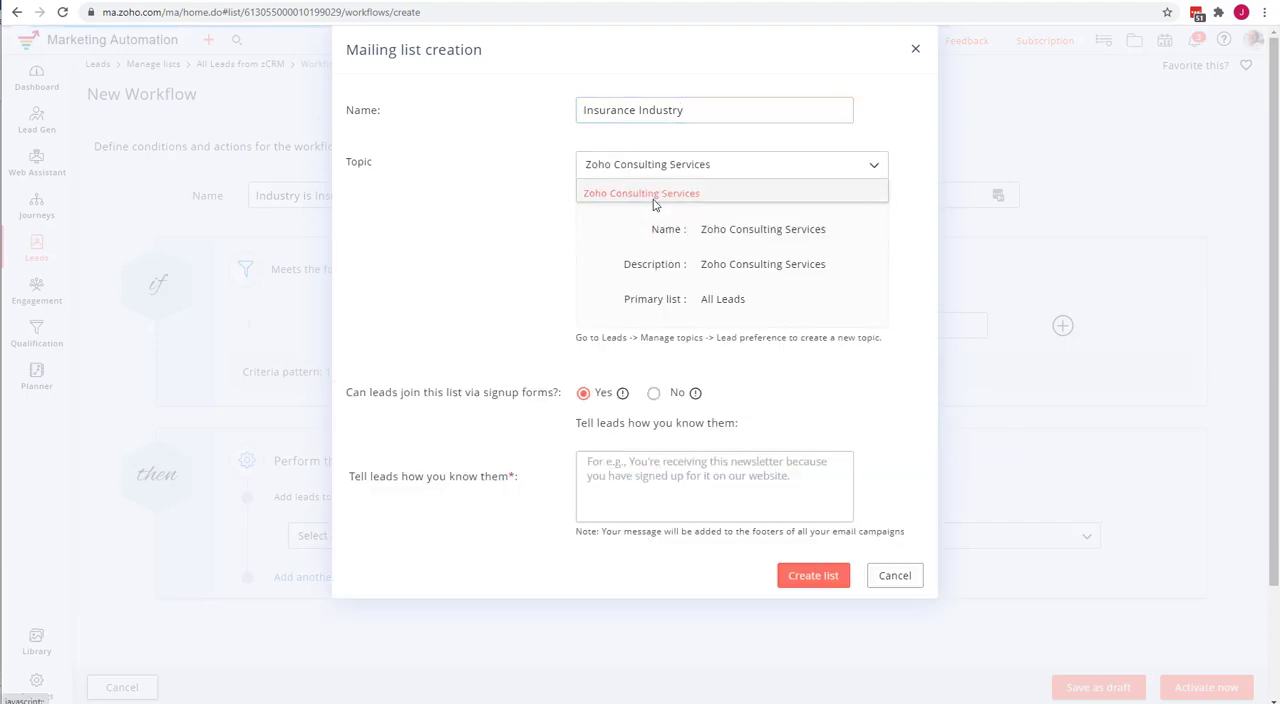
pyautogui.click(654, 393)
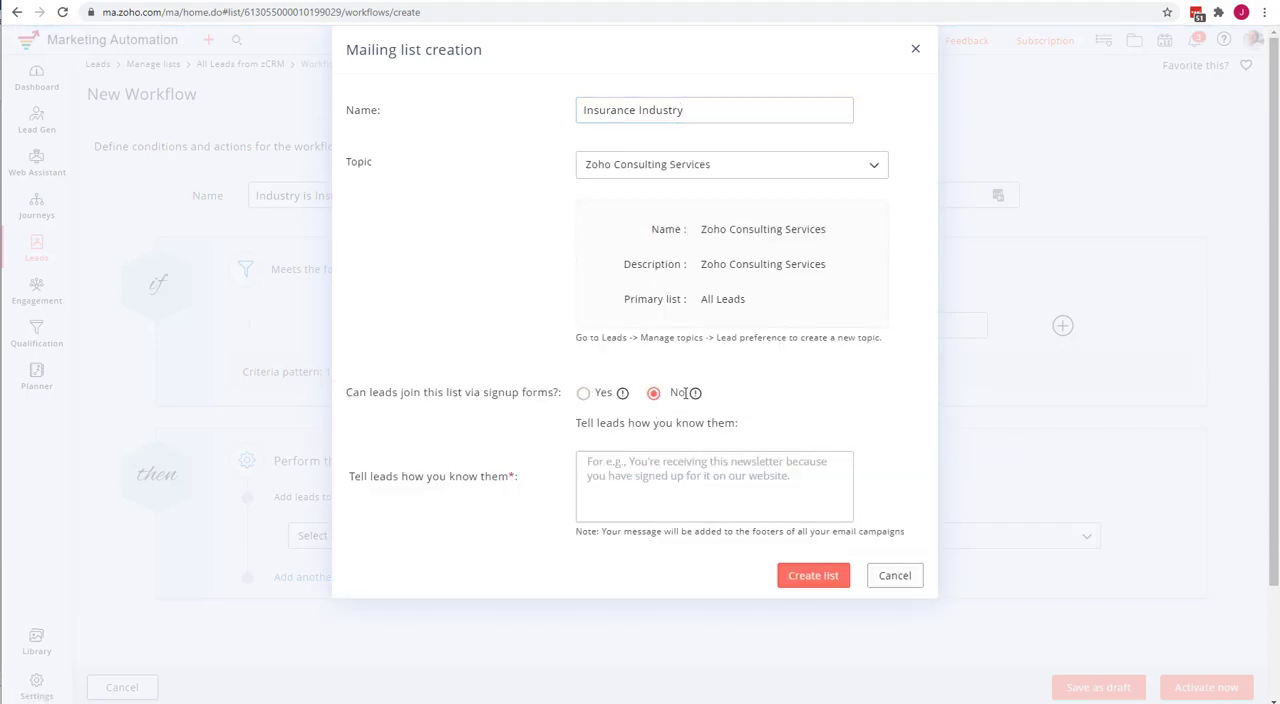
# Copy the list name "Insurance Industry" into the explanation of how leads are known and create the mailing list.
pyautogui.click(634, 109)
pyautogui.hotkey('ctrl', 'a')
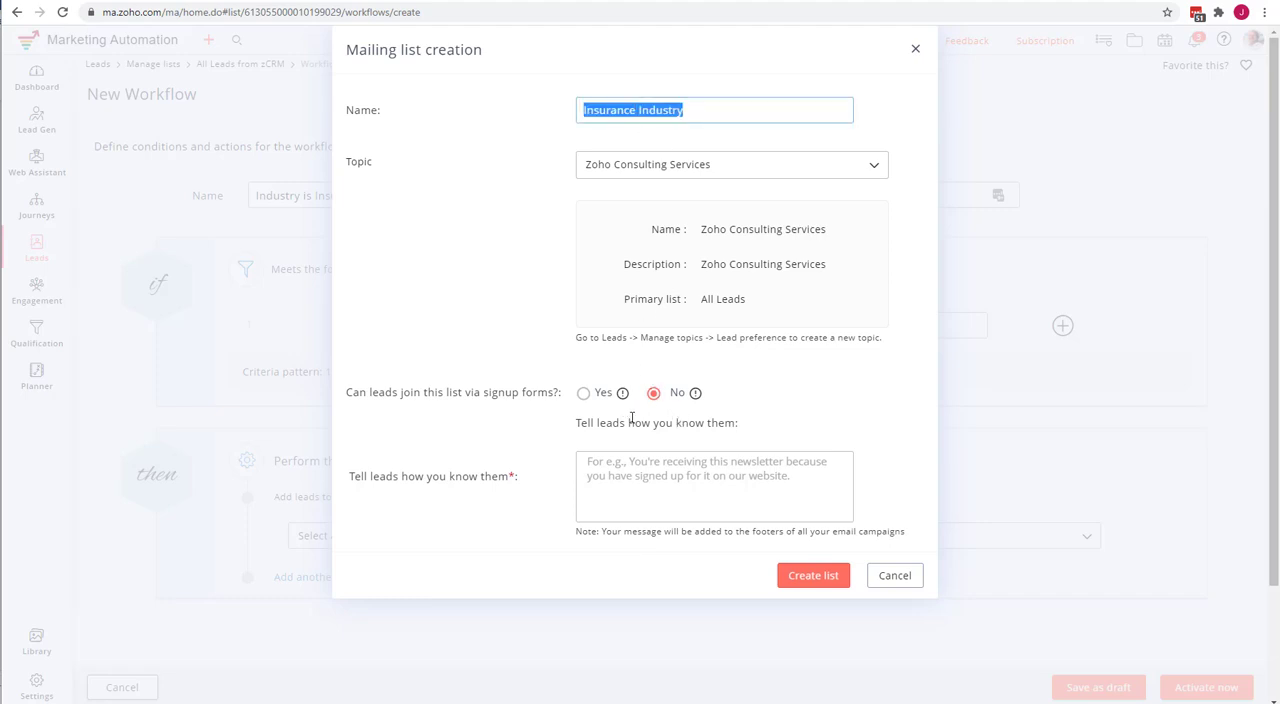
pyautogui.hotkey('ctrl', 'c')
pyautogui.click(636, 460)
pyautogui.hotkey('ctrl', 'v')
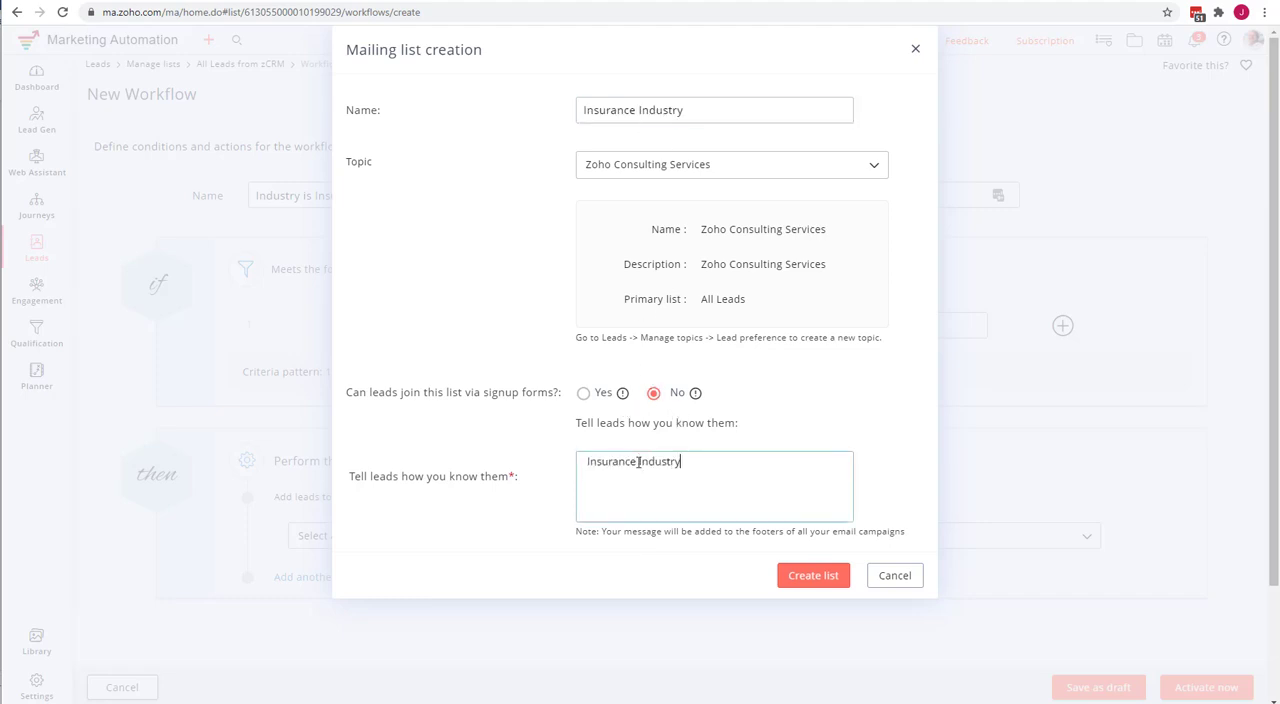
pyautogui.click(800, 584)
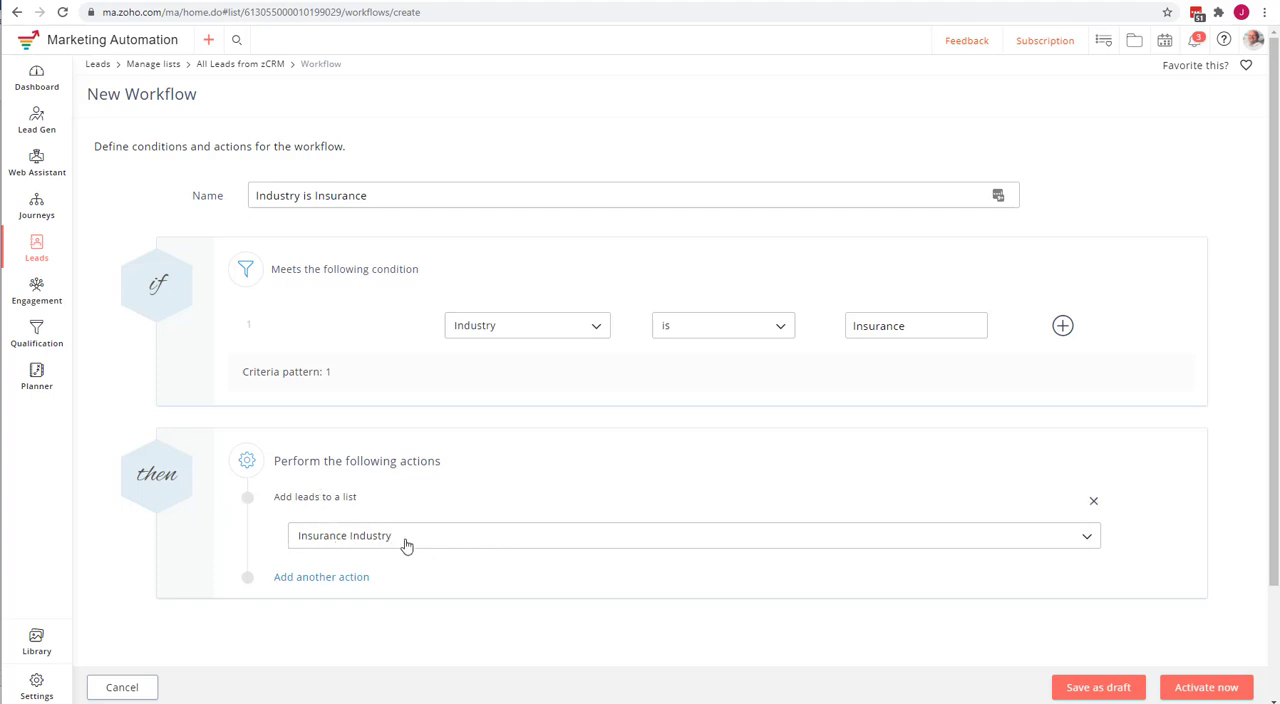
# Activate the "Industry is Insurance" workflow and go back to the list's workflow overview.
pyautogui.click(1207, 688)
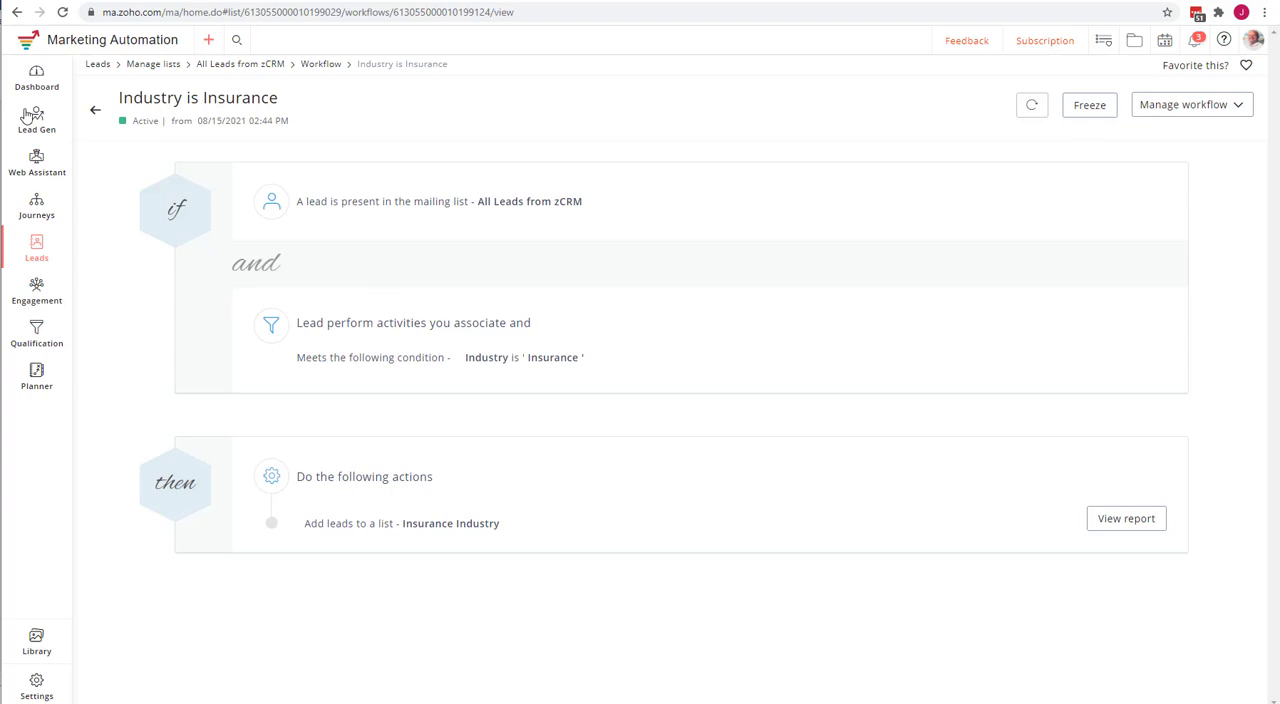
pyautogui.click(97, 113)
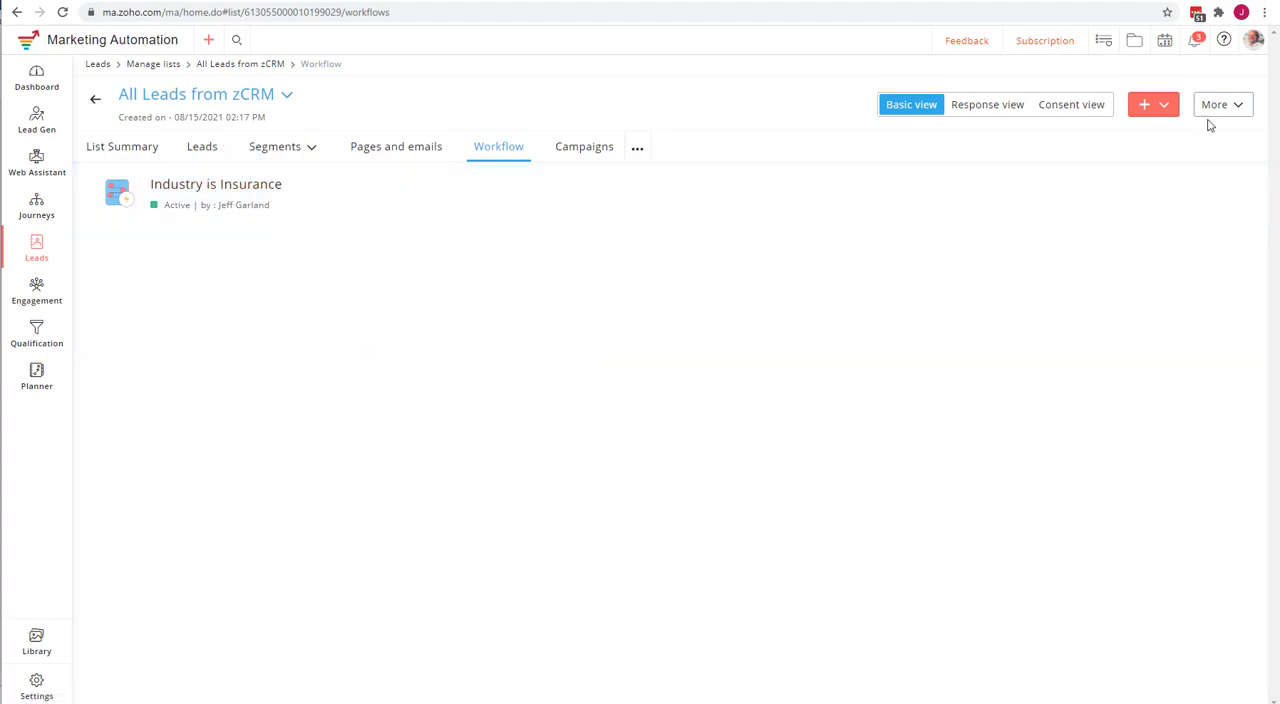
# Create another instant workflow on the All Leads from zCRM list and name it "Nonprofit Organizations".
pyautogui.click(1164, 112)
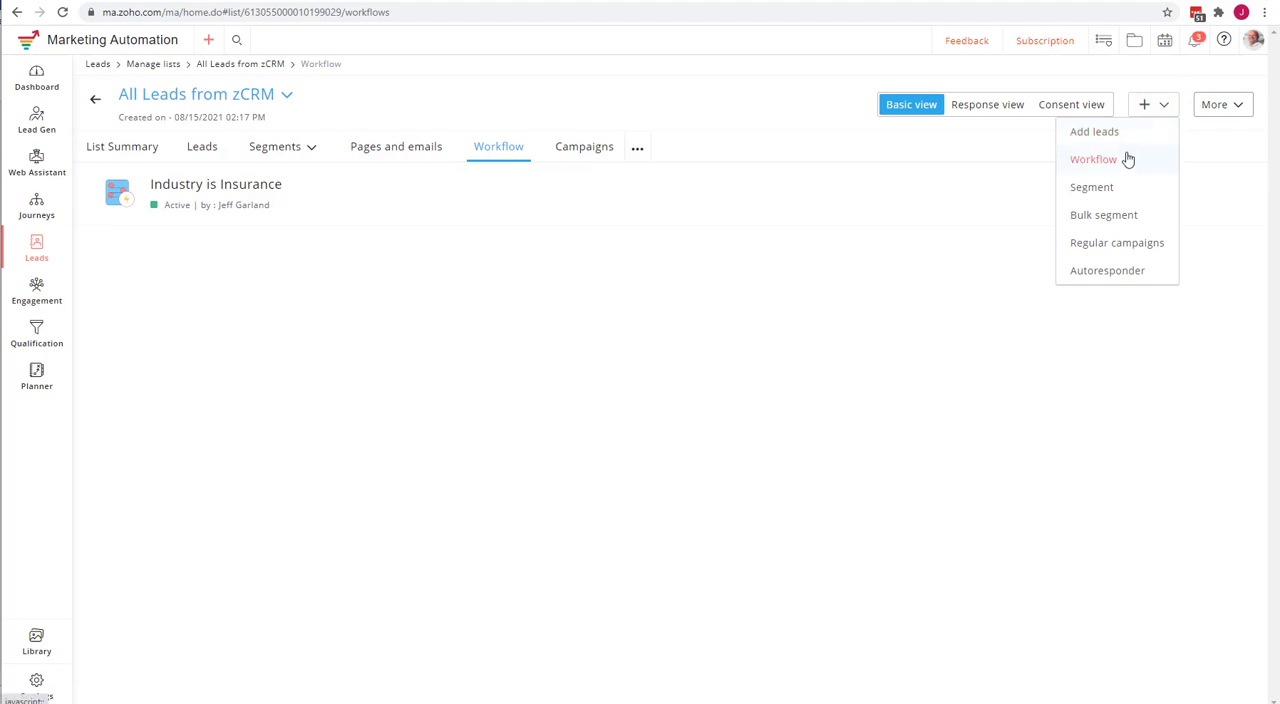
pyautogui.click(1124, 165)
pyautogui.moveTo(626, 217)
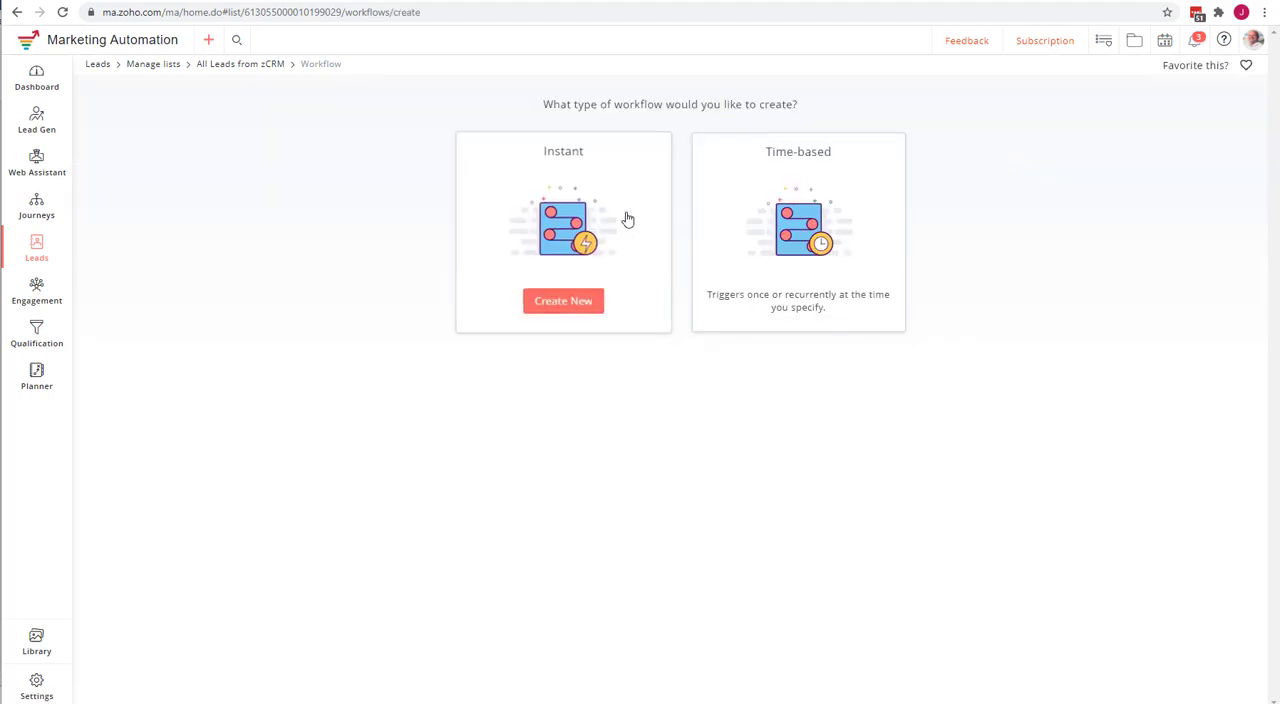
pyautogui.click(587, 309)
pyautogui.click(275, 193)
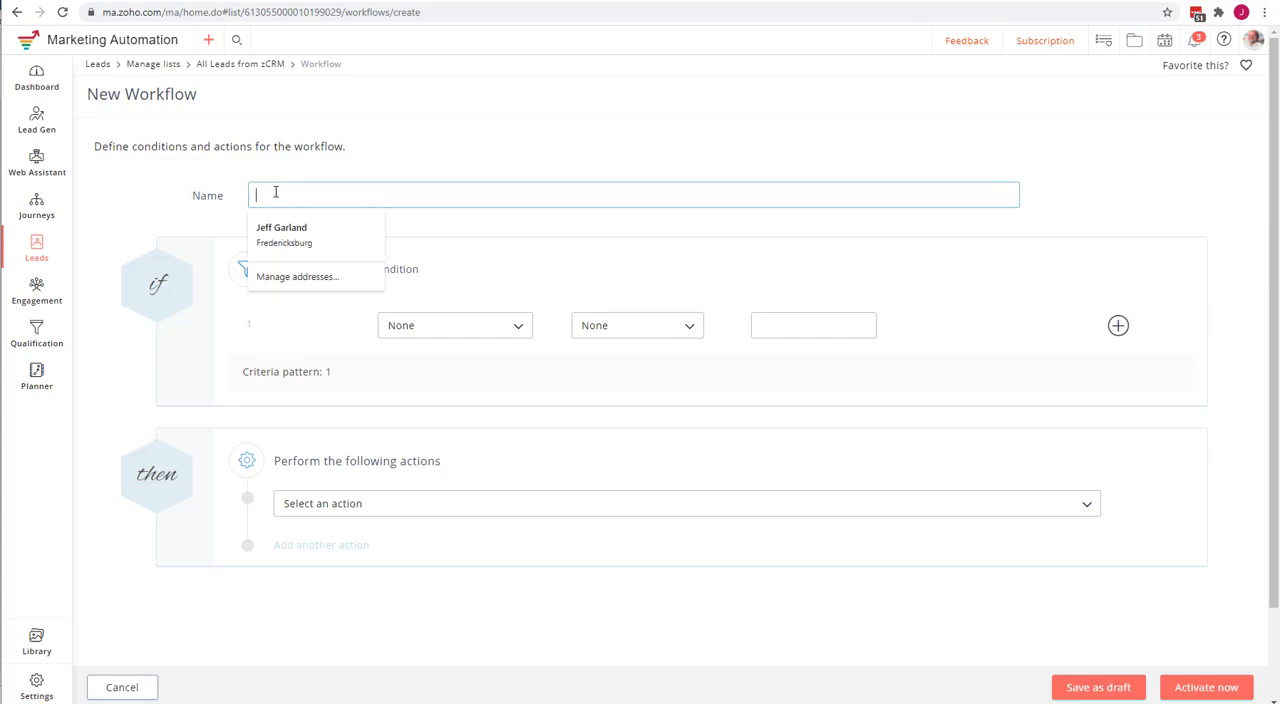
pyautogui.write('Nor')
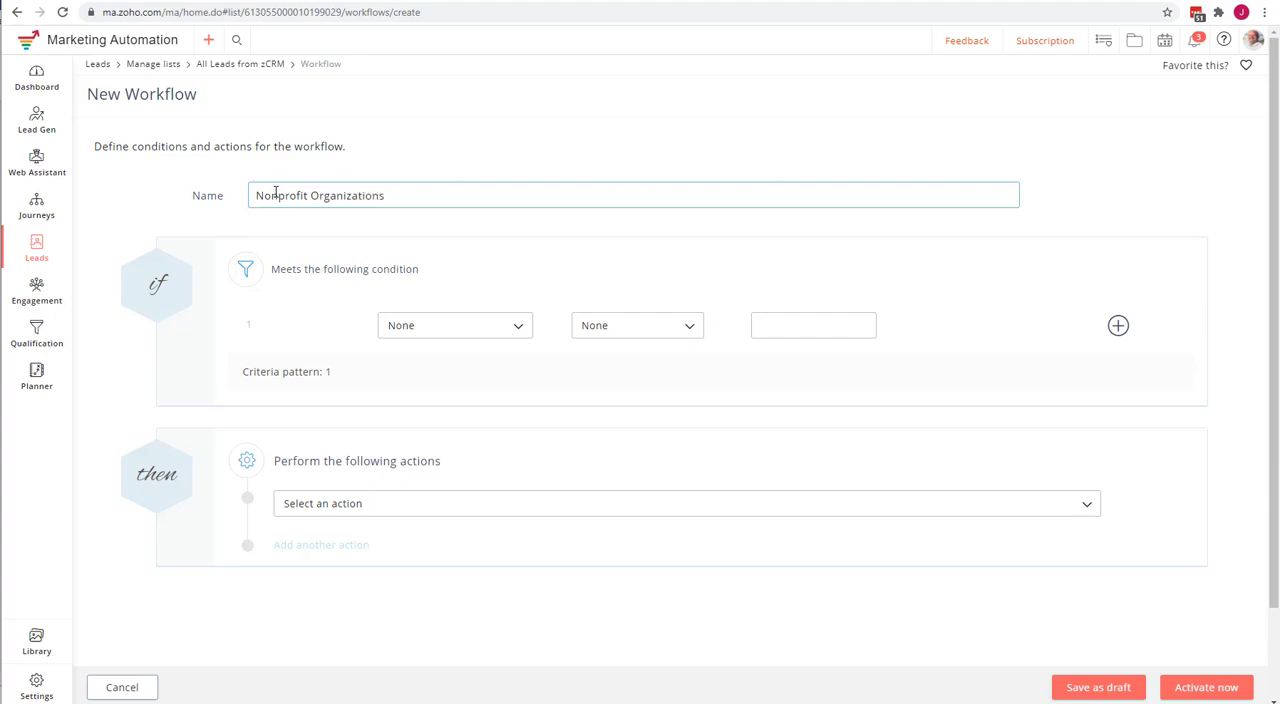
# Set the workflow condition to Lead Email ends with ".org".
pyautogui.click(457, 326)
pyautogui.click(455, 360)
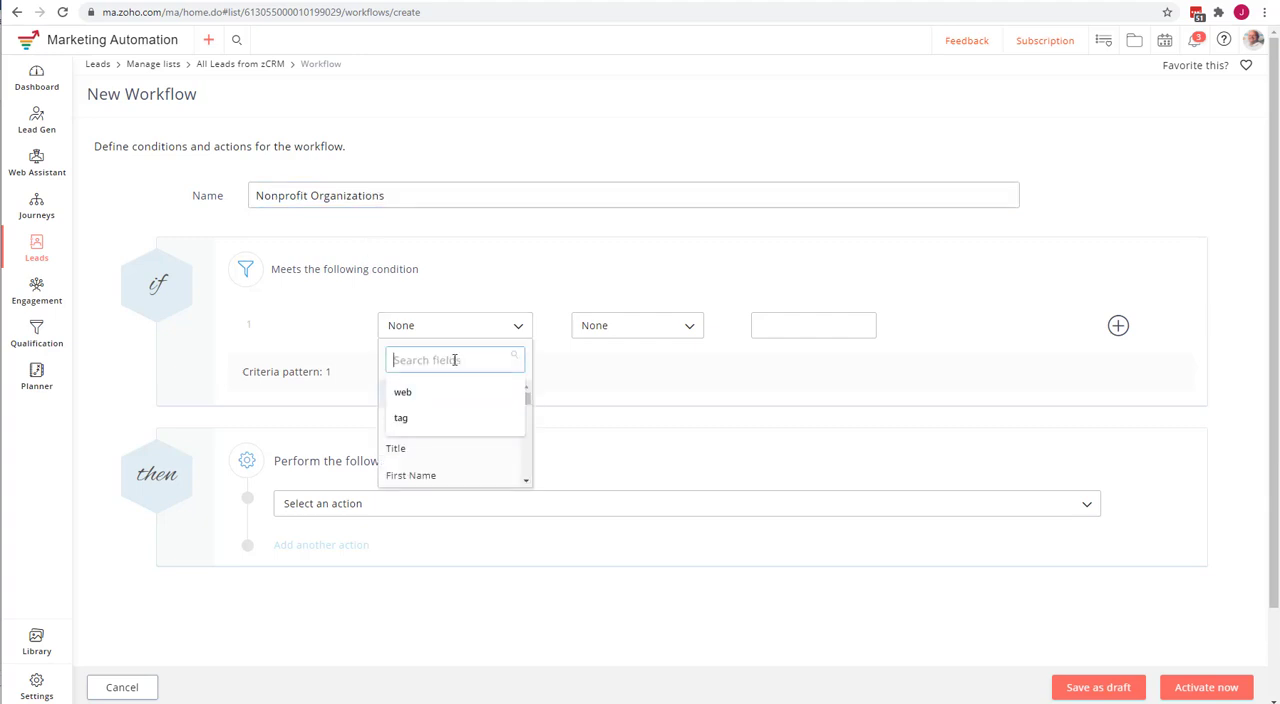
pyautogui.write('email')
pyautogui.click(463, 393)
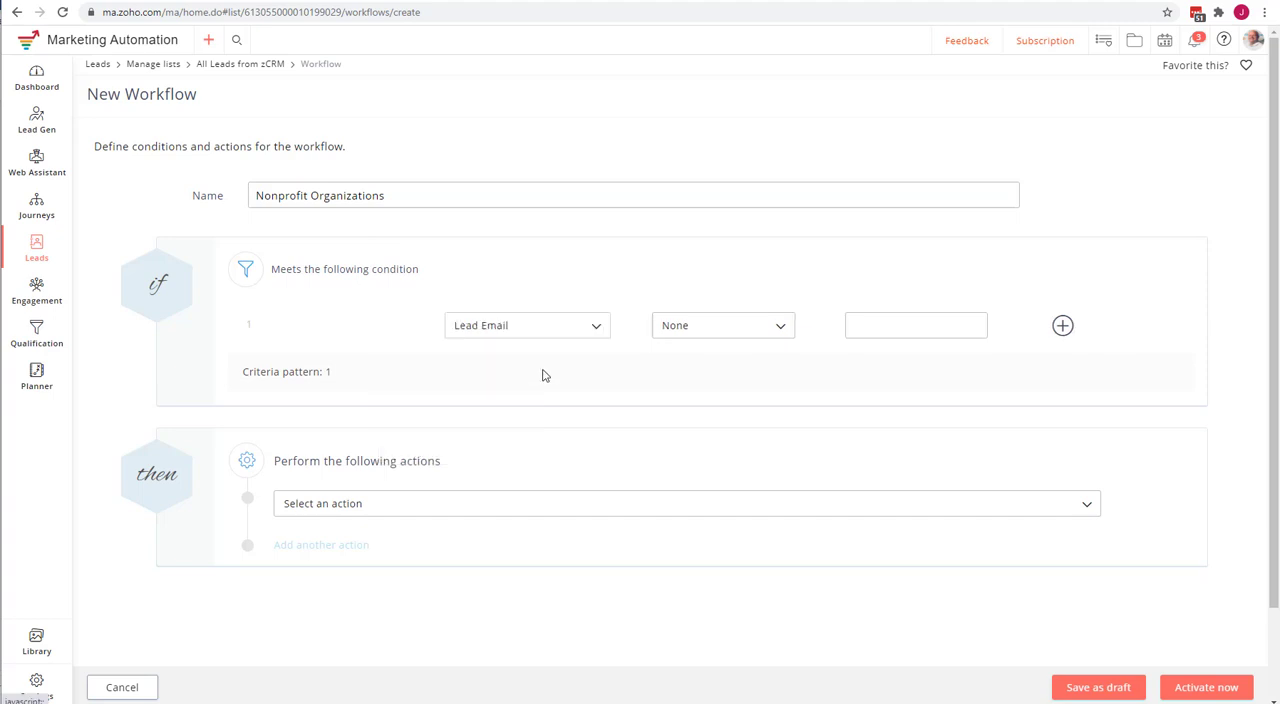
pyautogui.click(697, 331)
pyautogui.scroll(-2, 724, 385)
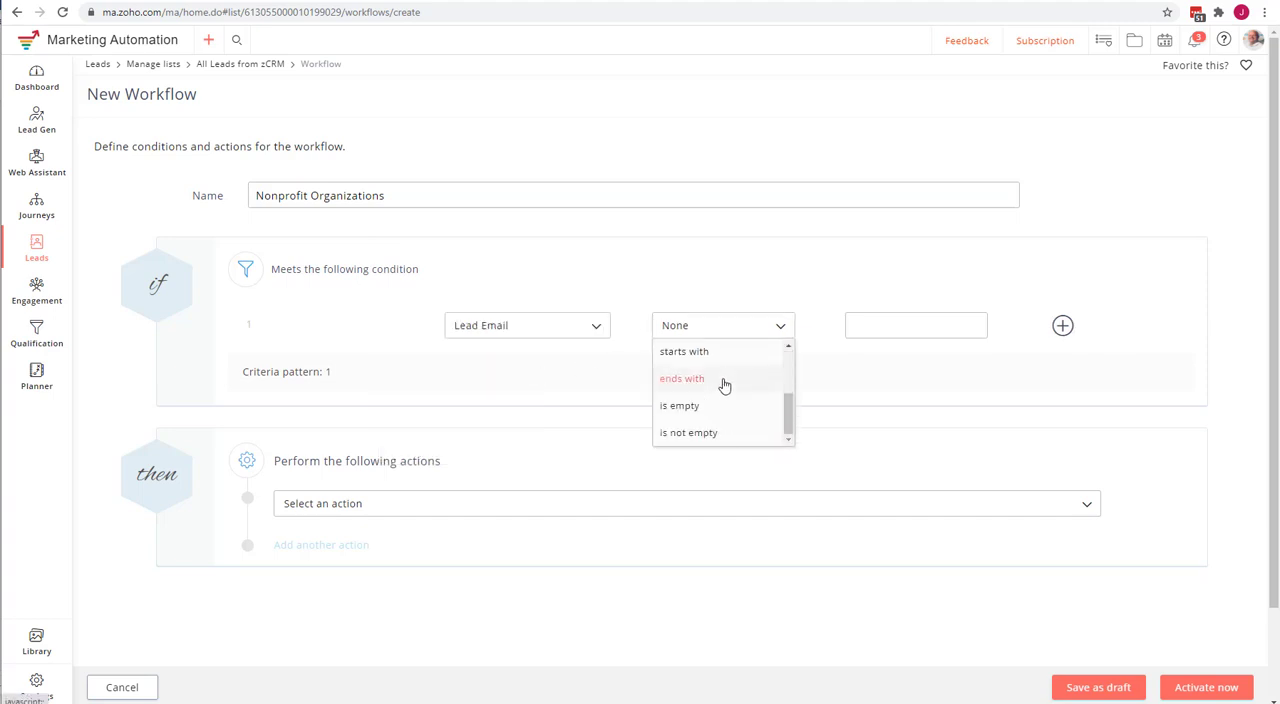
pyautogui.click(727, 382)
pyautogui.click(873, 328)
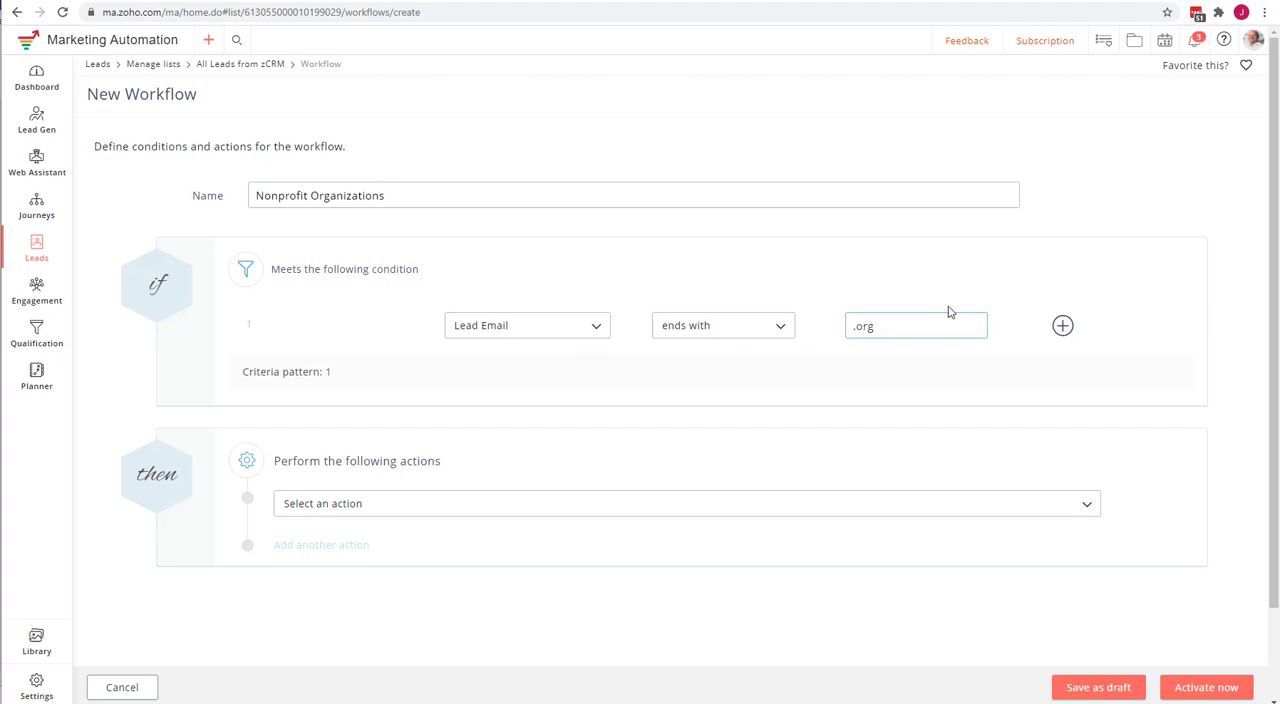
# Add an Assign tags action and search the existing tags for "Non", then clear the search.
pyautogui.click(366, 510)
pyautogui.scroll(-10, 380, 562)
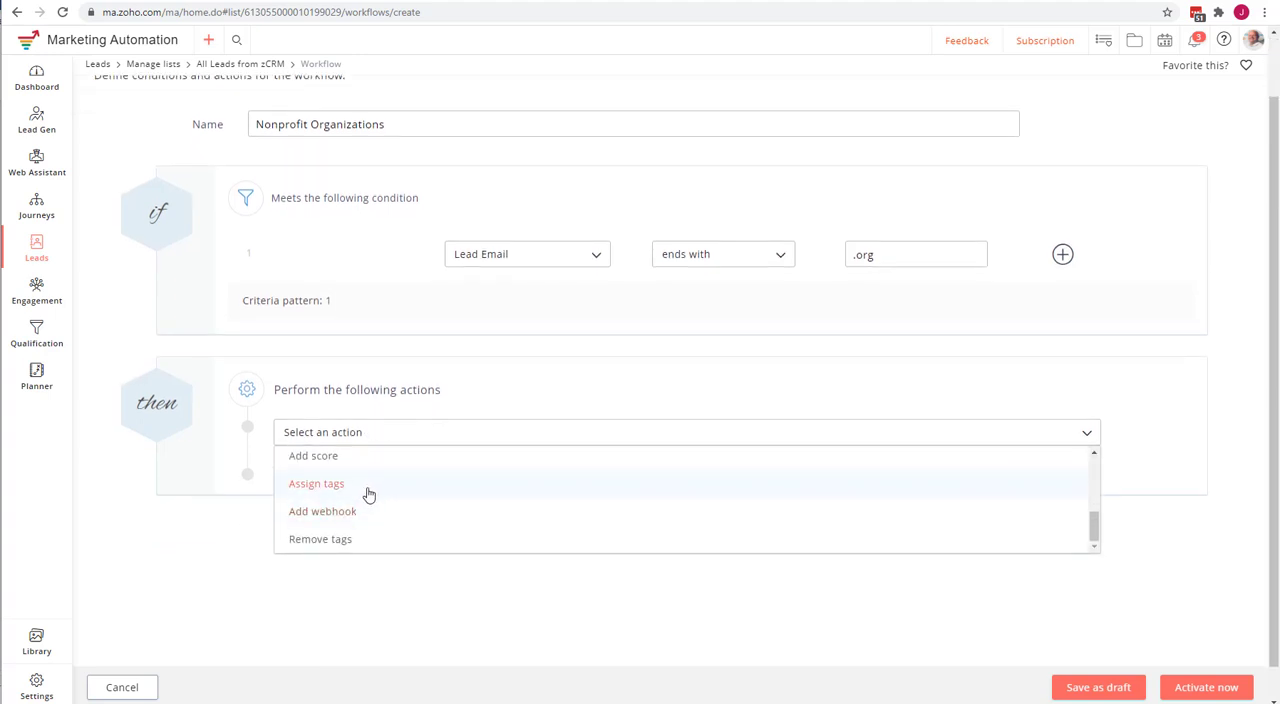
pyautogui.click(368, 487)
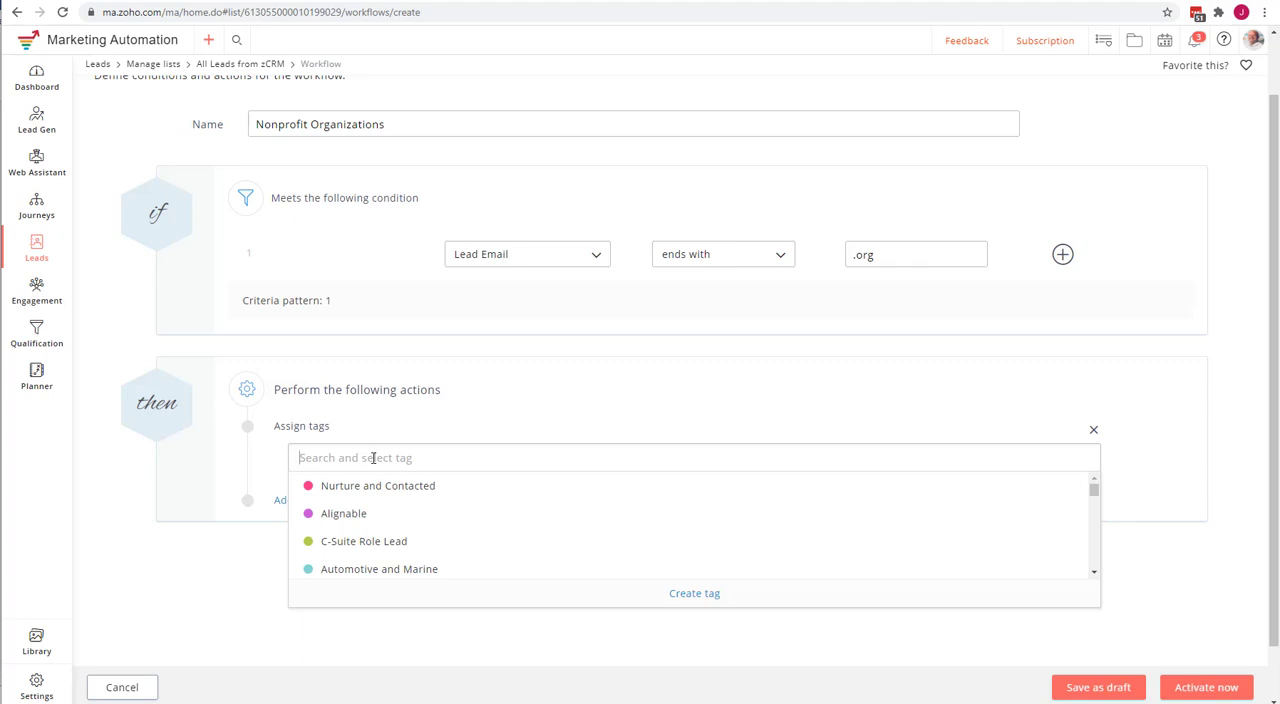
pyautogui.write('Non')
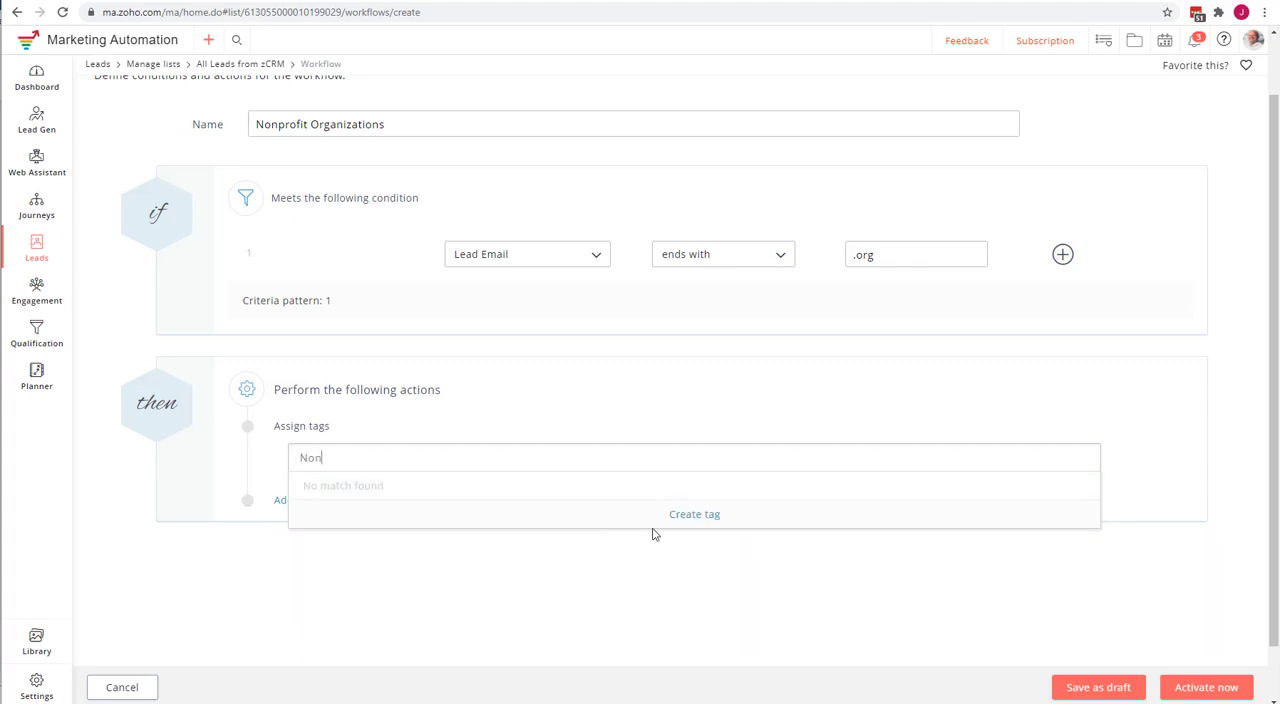
pyautogui.press('BackSpace')
pyautogui.press('BackSpace')
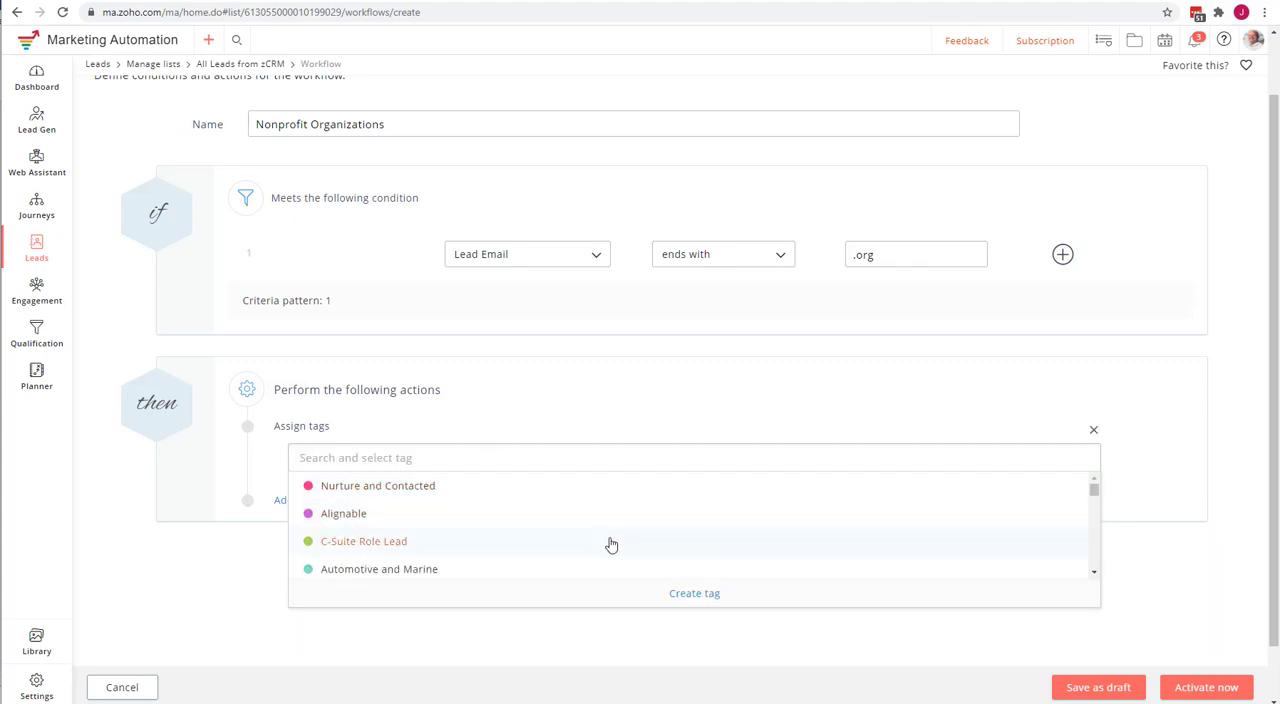
# Create a yellow tag named "Nonprofit" with the description "Nonprofit organizations" for the Assign tags action.
pyautogui.click(706, 606)
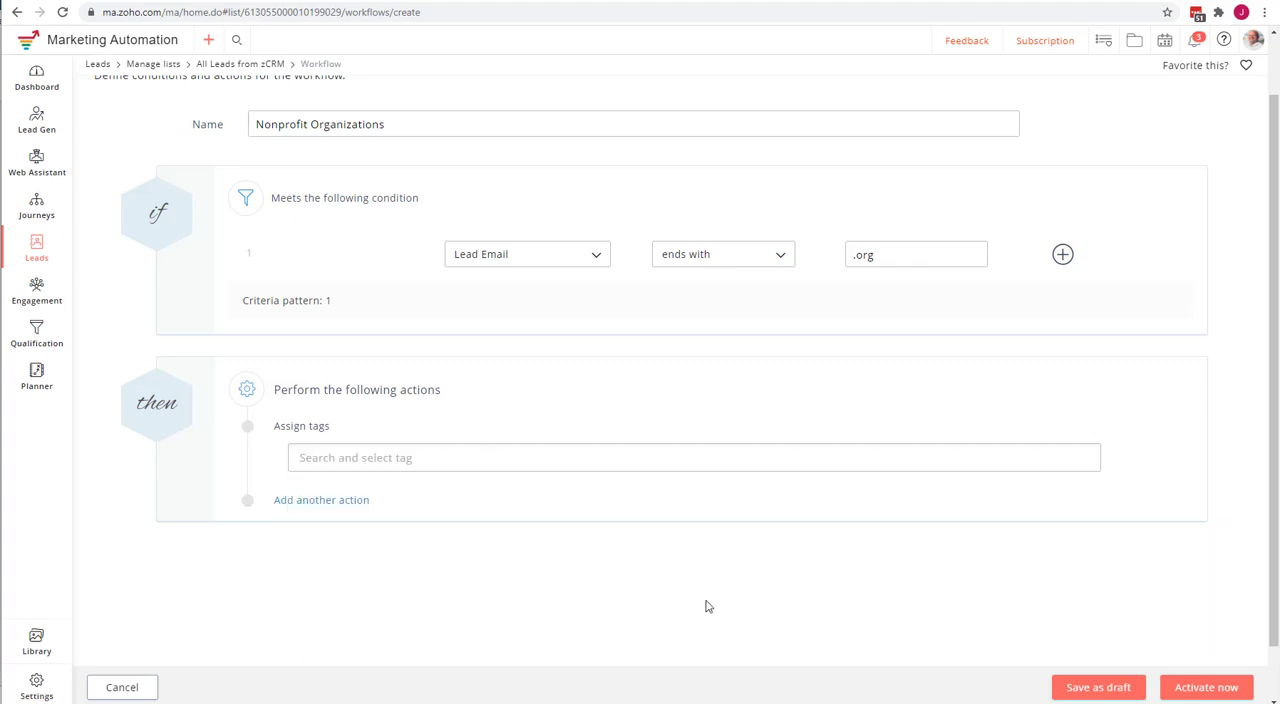
pyautogui.click(537, 461)
pyautogui.click(710, 597)
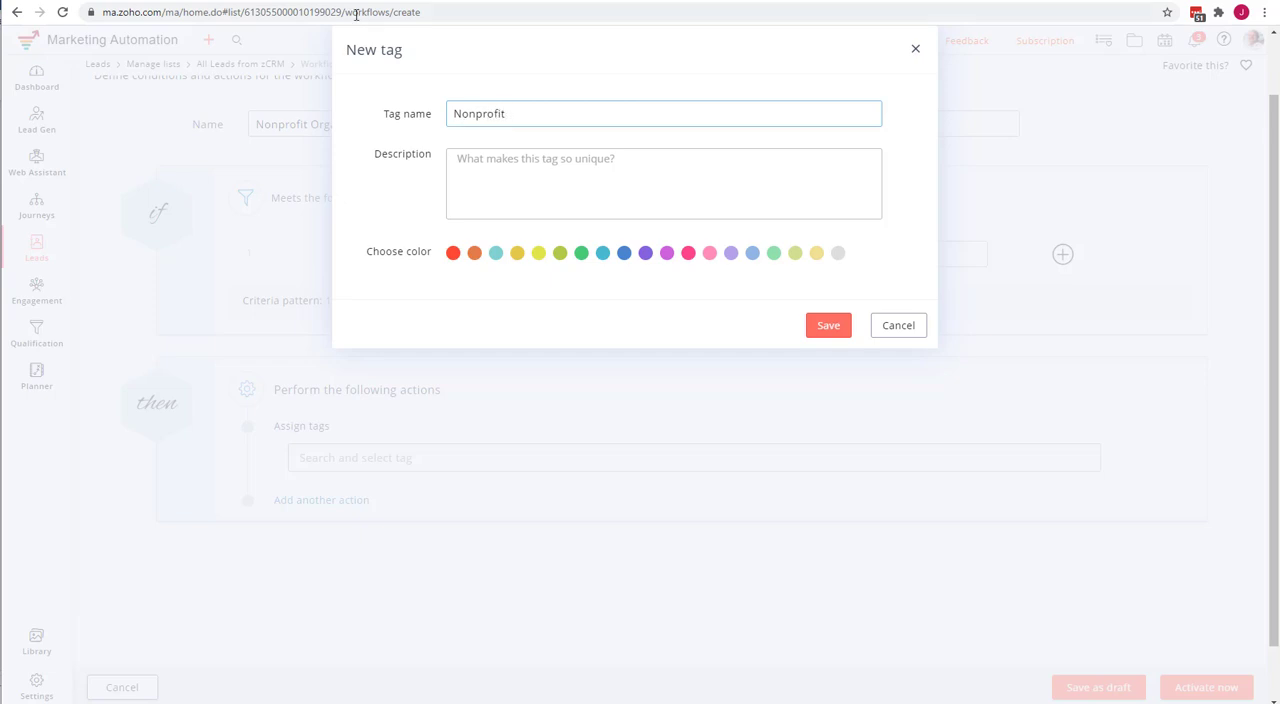
pyautogui.click(579, 188)
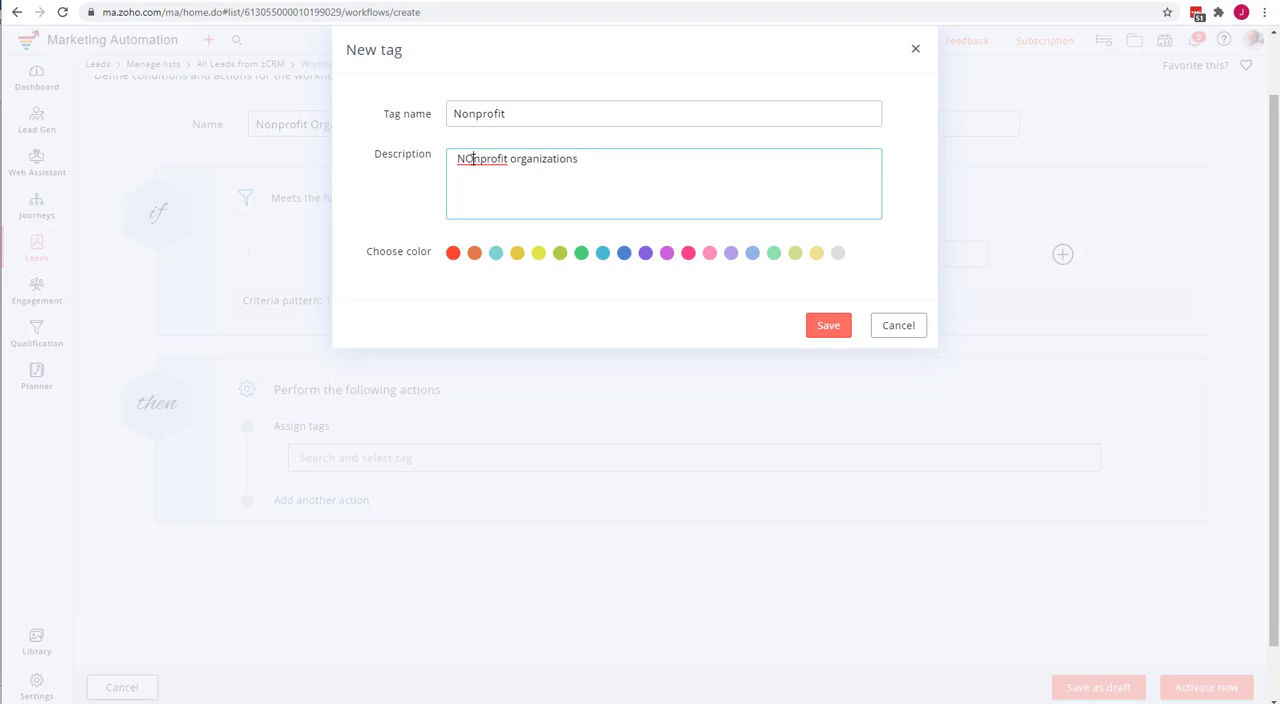
pyautogui.press('BackSpace')
pyautogui.write('o')
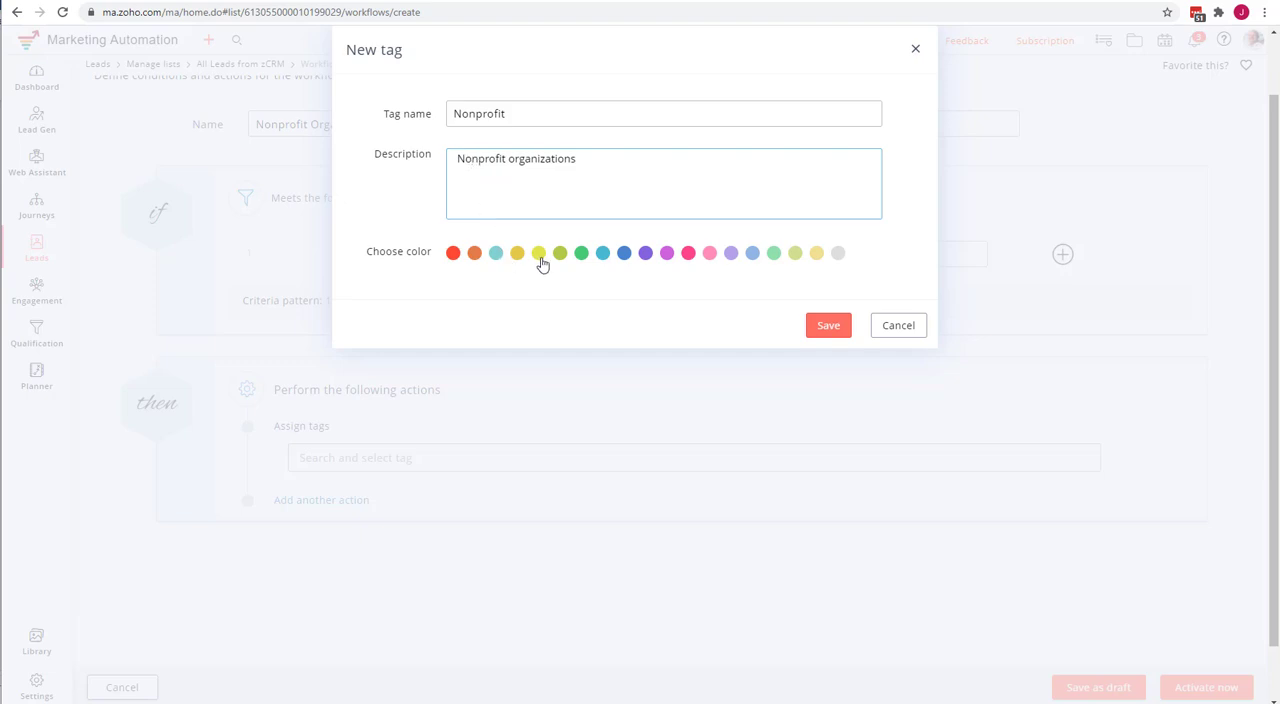
pyautogui.click(539, 254)
pyautogui.click(828, 325)
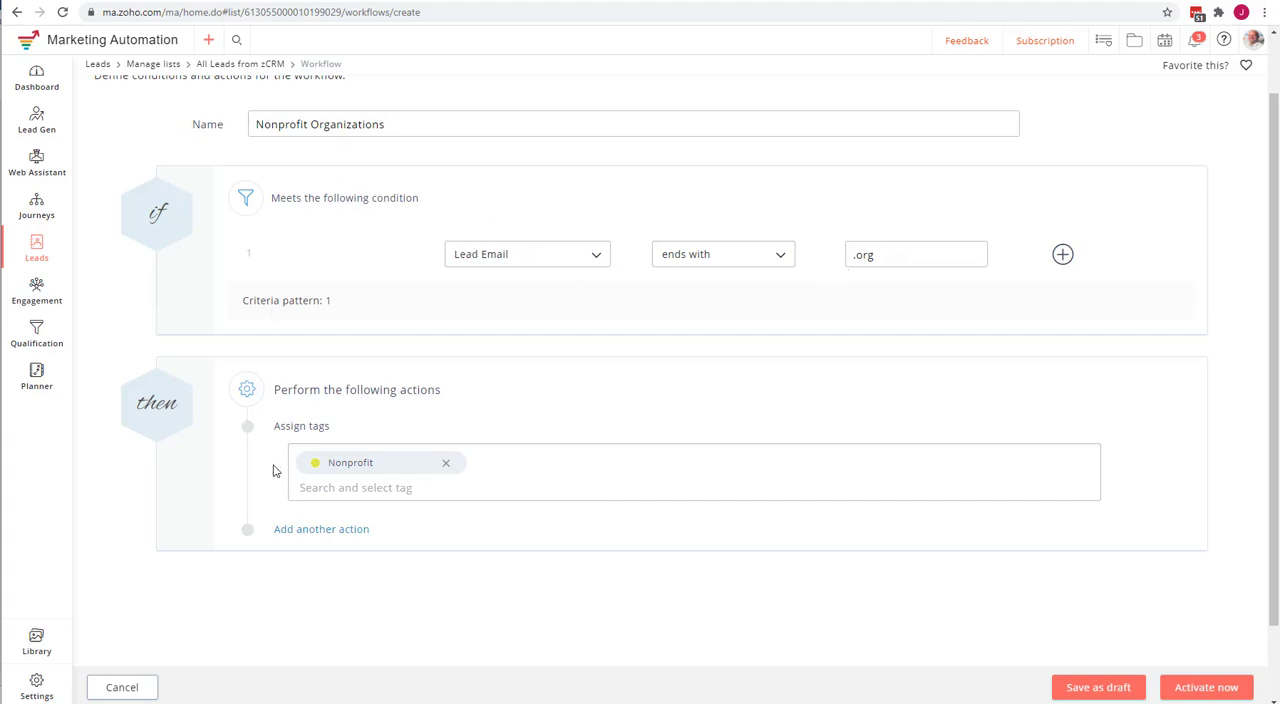
# Add a second action, Add leads to a list, and start a new mailing list for it.
pyautogui.click(345, 530)
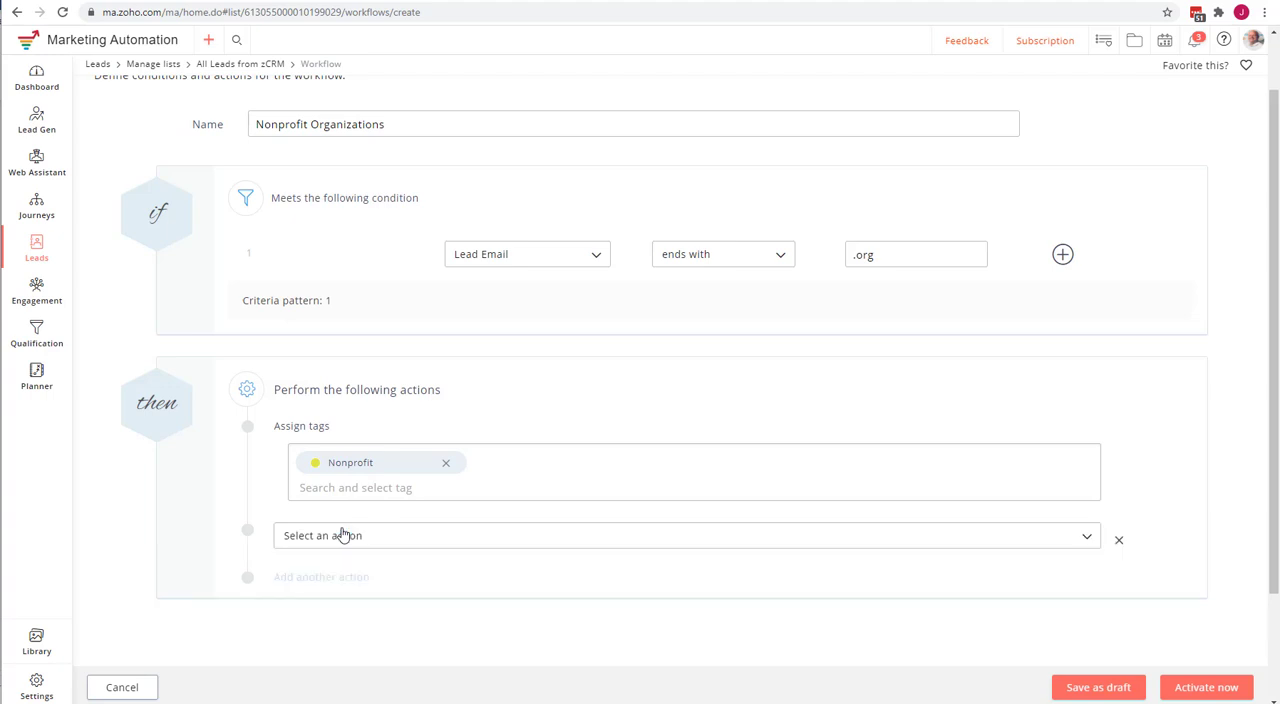
pyautogui.click(343, 535)
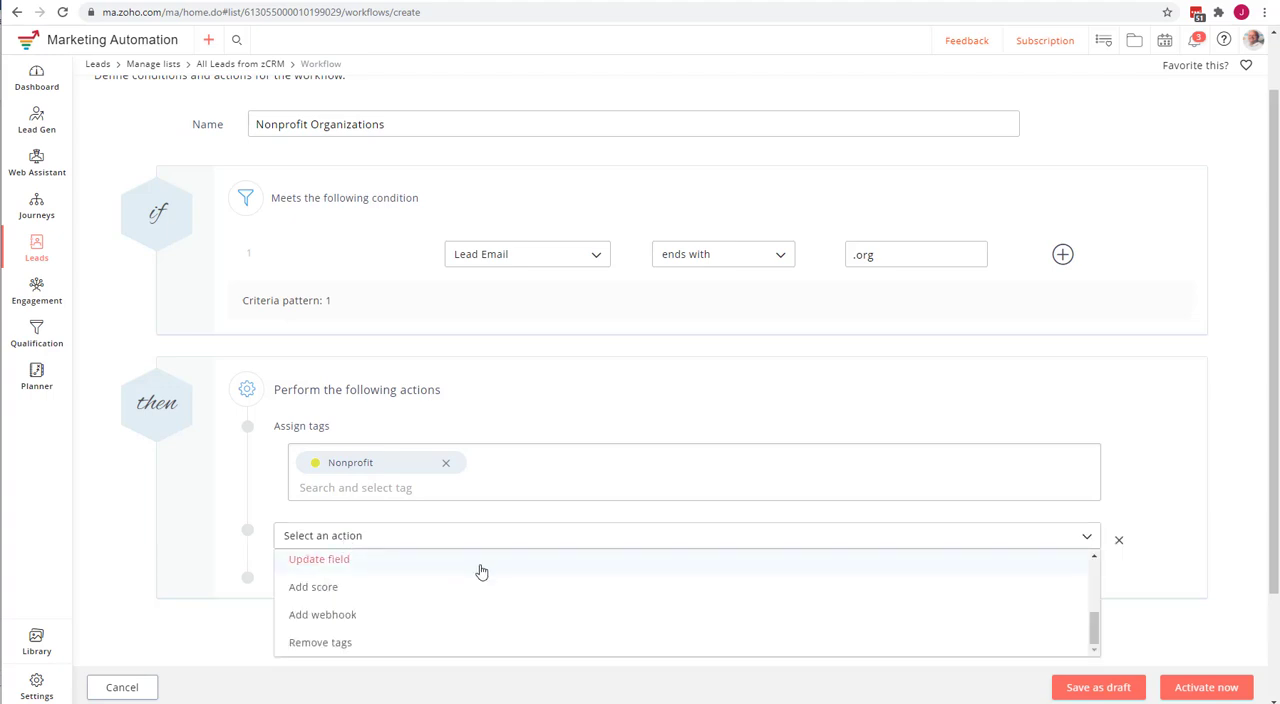
pyautogui.scroll(-1, 481, 571)
pyautogui.scroll(5, 480, 568)
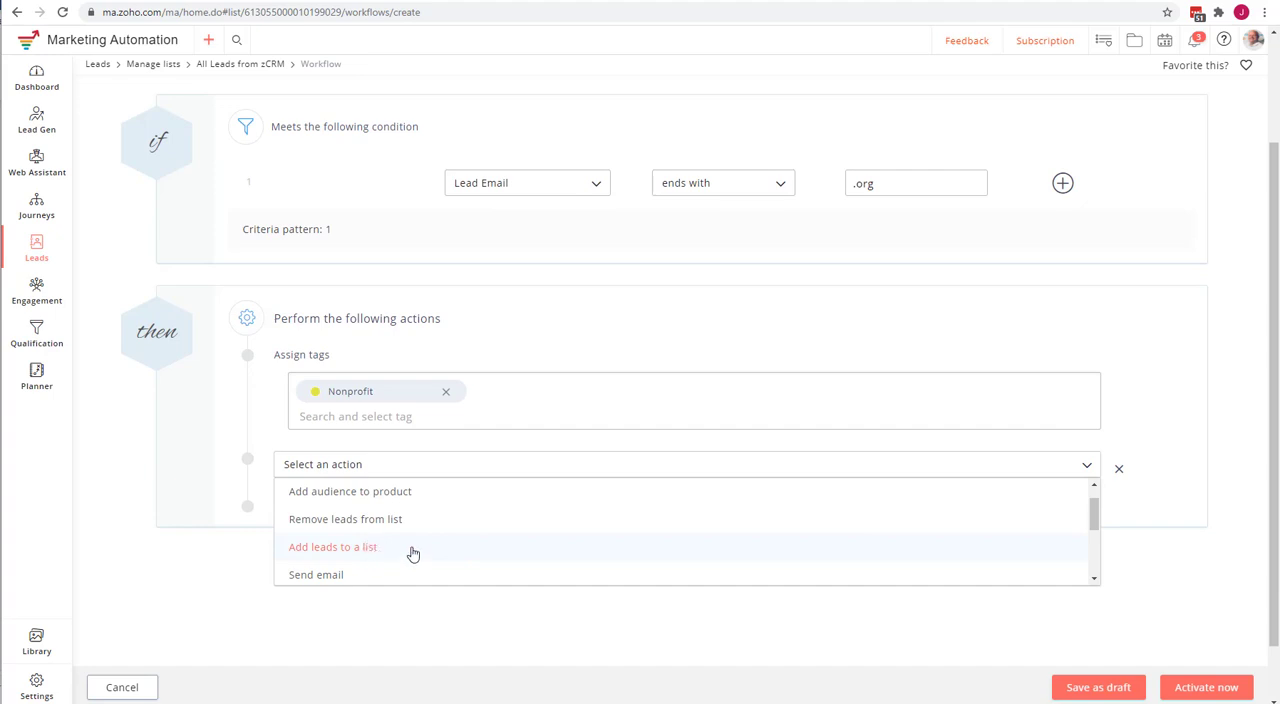
pyautogui.click(413, 553)
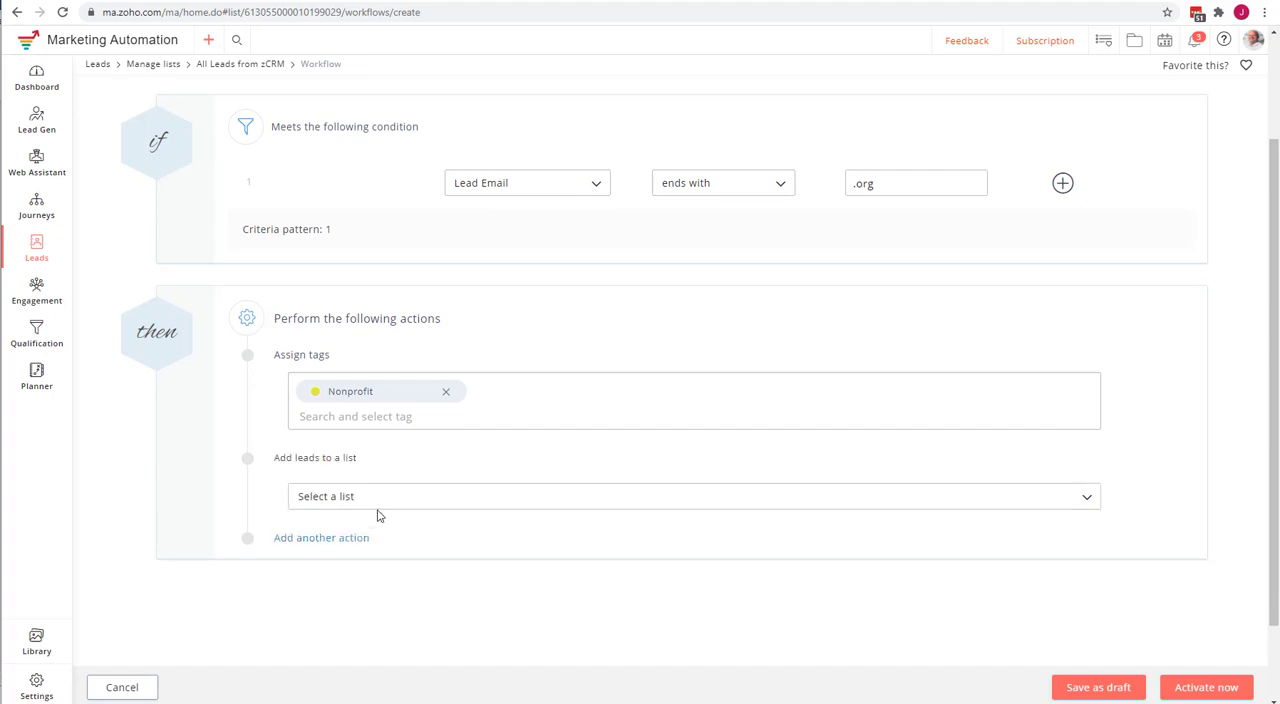
pyautogui.click(386, 506)
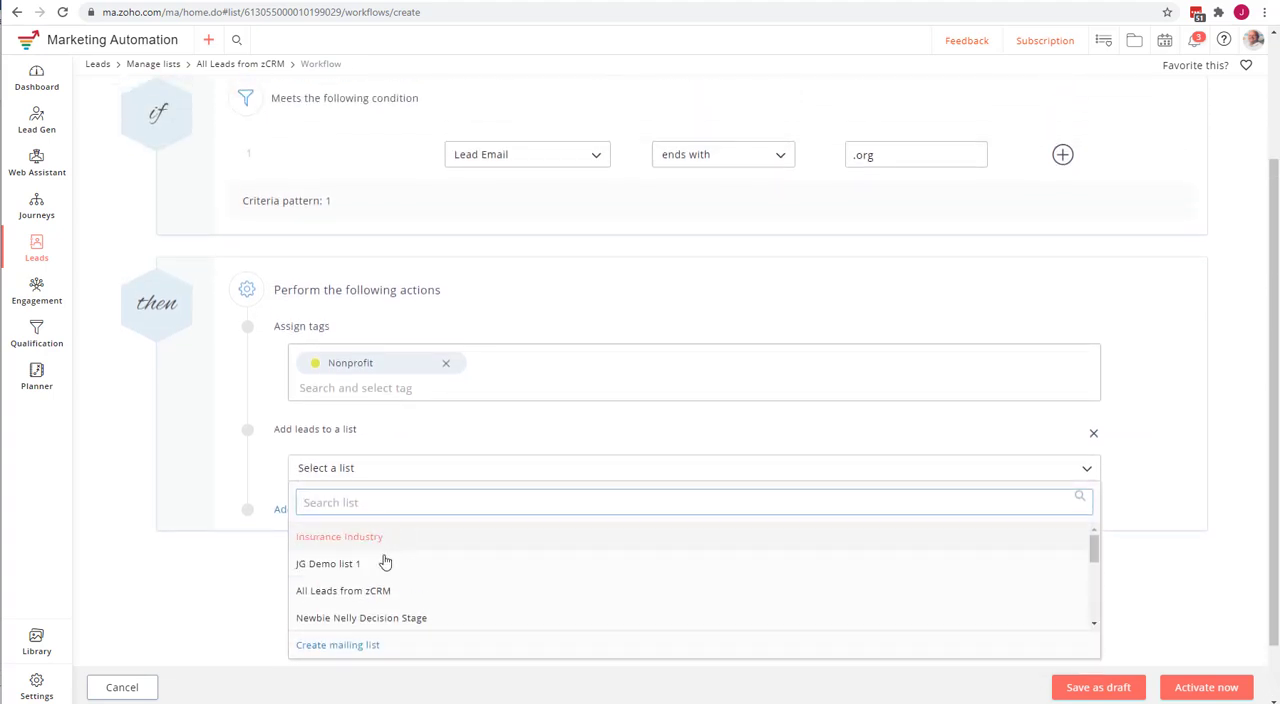
pyautogui.click(345, 646)
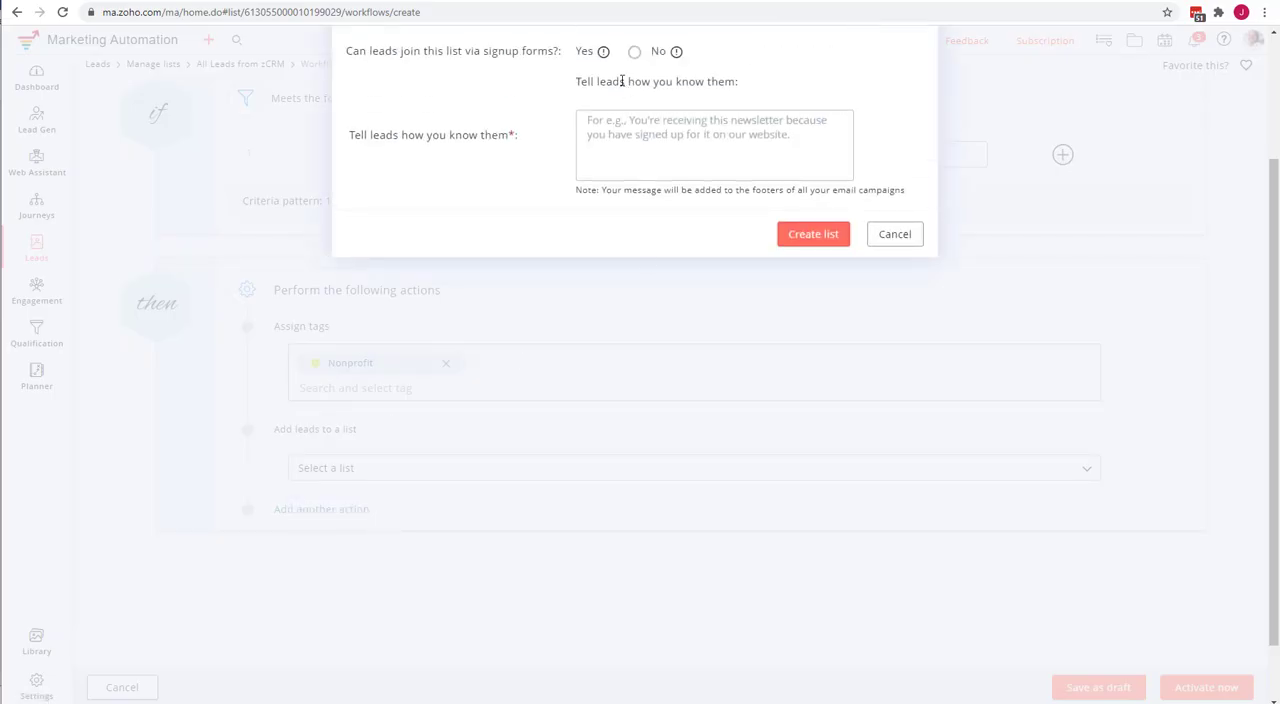
# Name the mailing list "Nonprofit Organizations", with topic Zoho Consulting Services and joining via signup forms set to No.
pyautogui.click(626, 109)
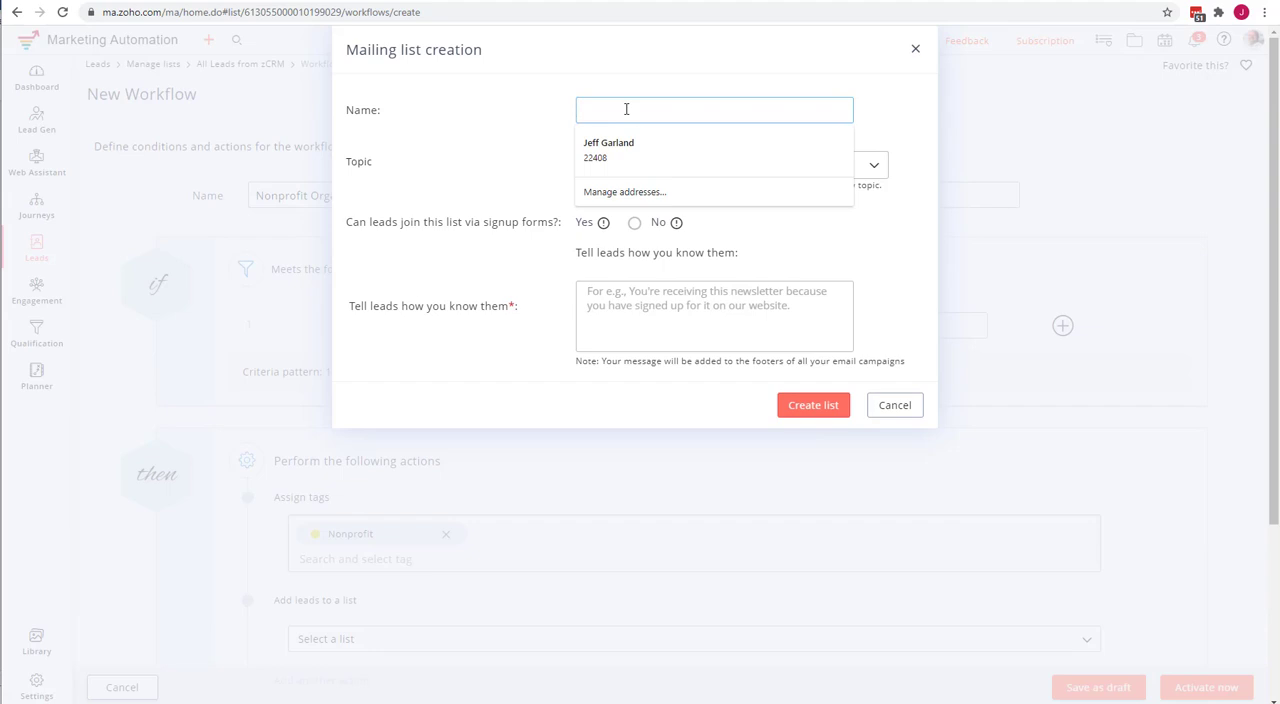
pyautogui.write('Nonprofit Organizations')
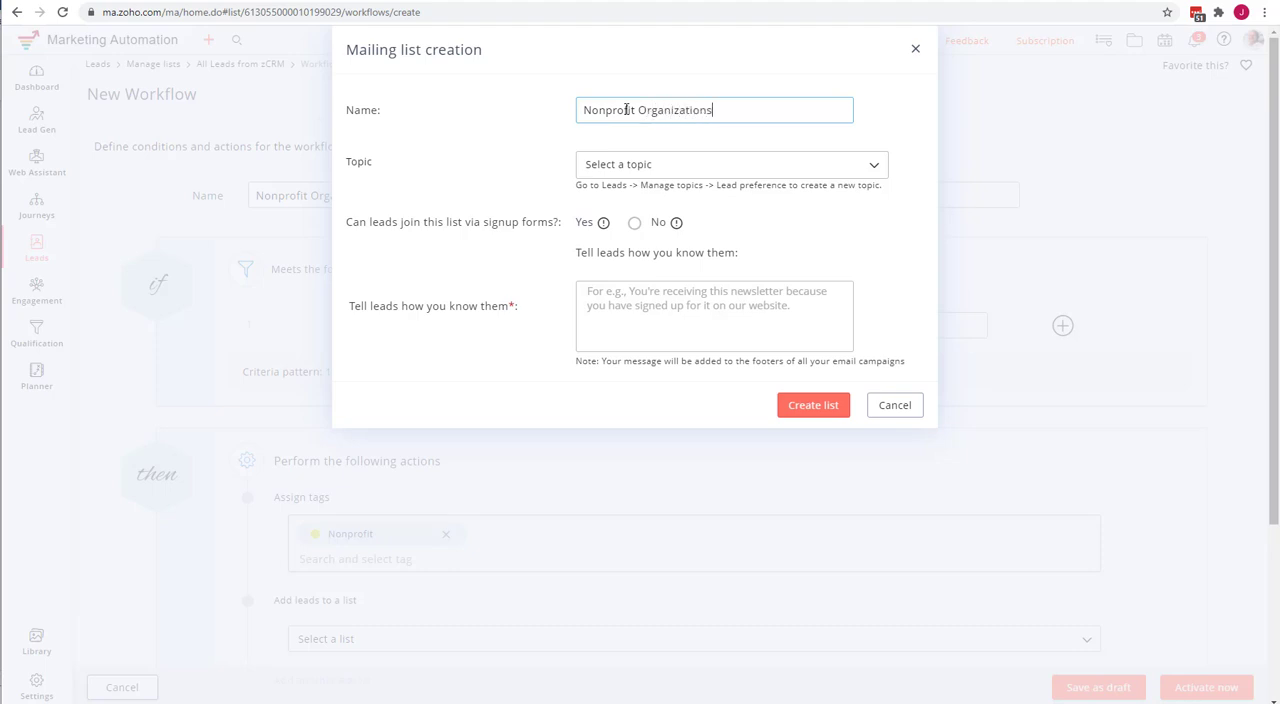
pyautogui.click(666, 170)
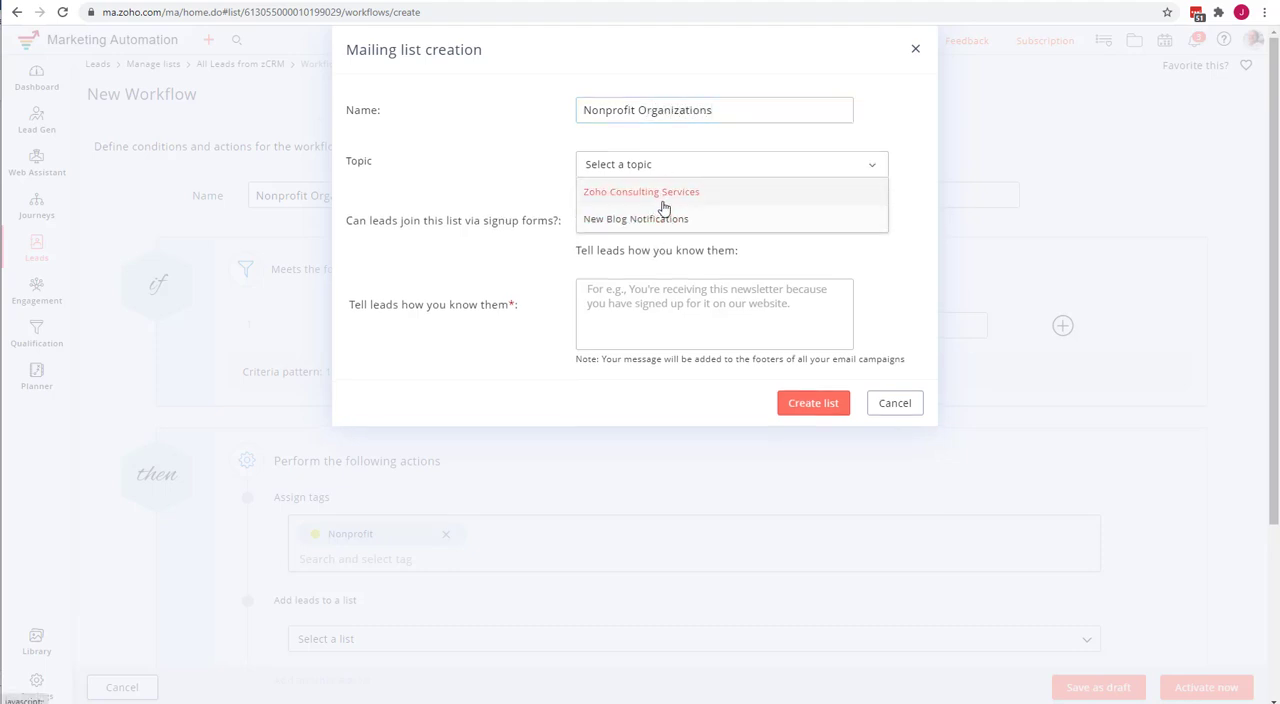
pyautogui.click(663, 198)
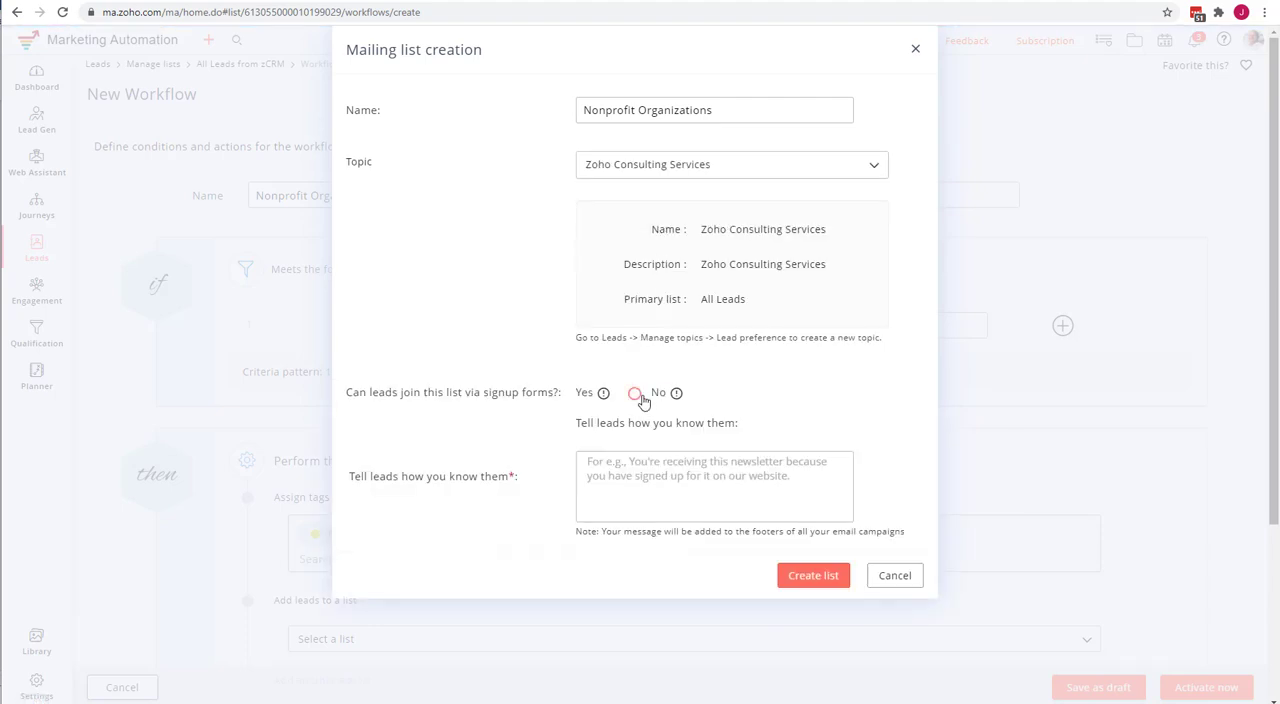
pyautogui.click(635, 393)
# Copy the list name "Nonprofit Organizations" into the explanation of how leads are known and create the mailing list.
pyautogui.tripleClick(648, 110)
pyautogui.hotkey('ctrl', 'c')
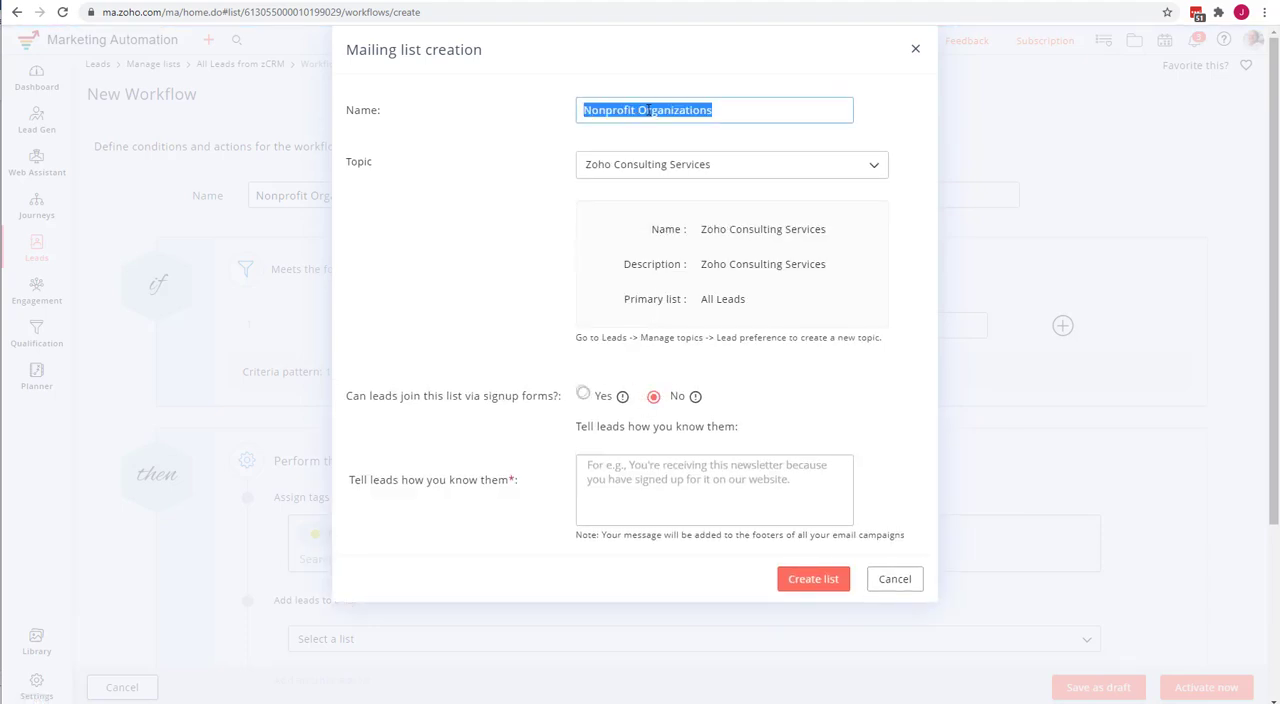
pyautogui.click(590, 470)
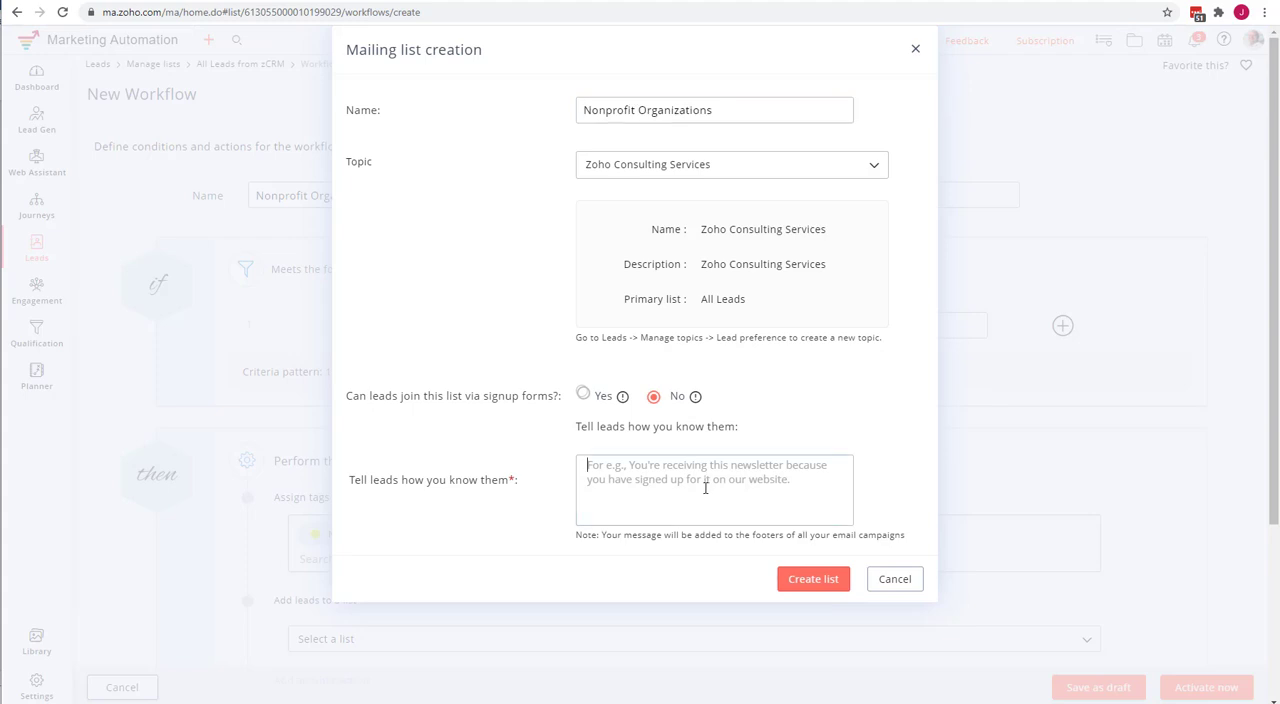
pyautogui.hotkey('ctrl', 'v')
pyautogui.click(822, 578)
# Add a third action entry and look through the available action types without choosing one.
pyautogui.scroll(-3, 545, 478)
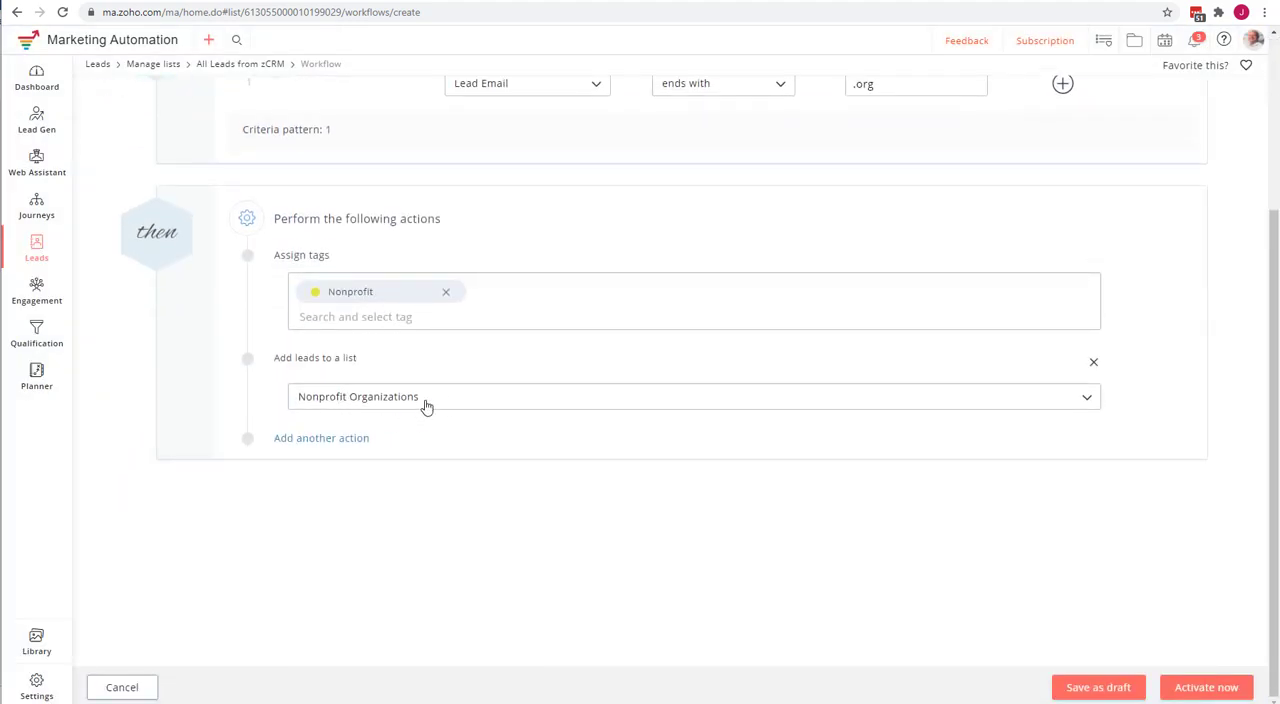
pyautogui.click(316, 440)
pyautogui.click(389, 455)
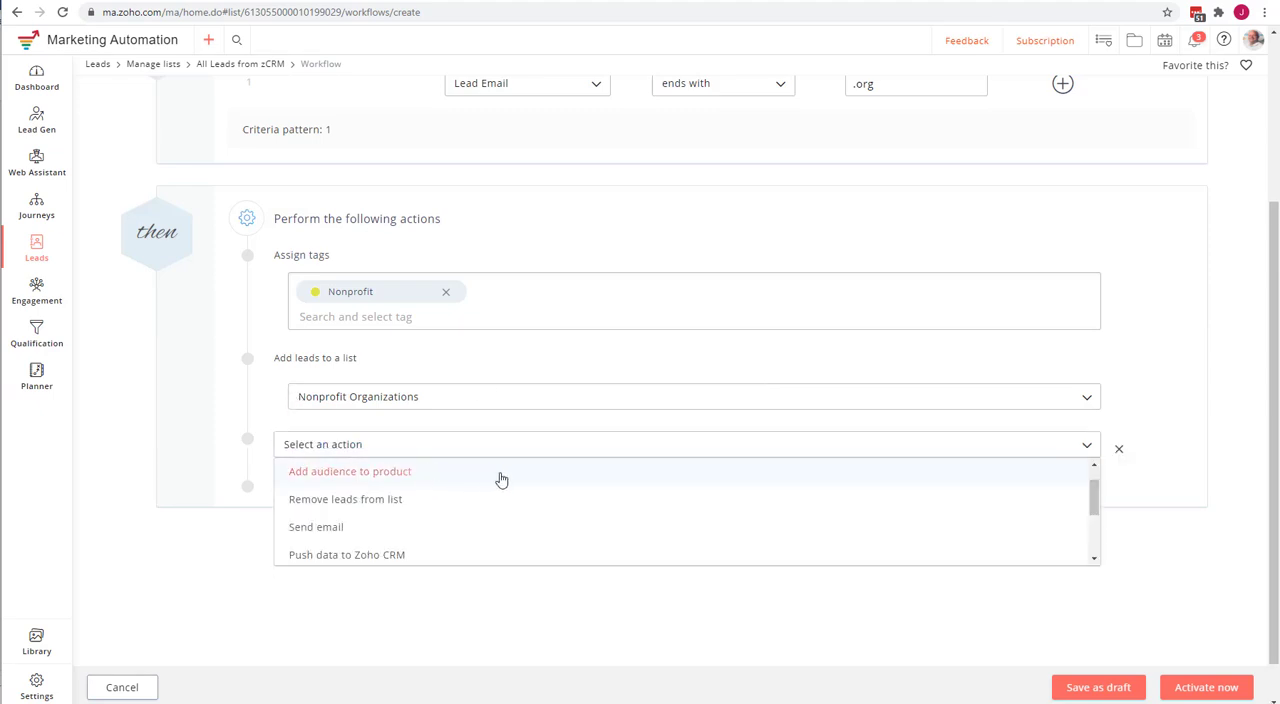
pyautogui.scroll(-1, 501, 480)
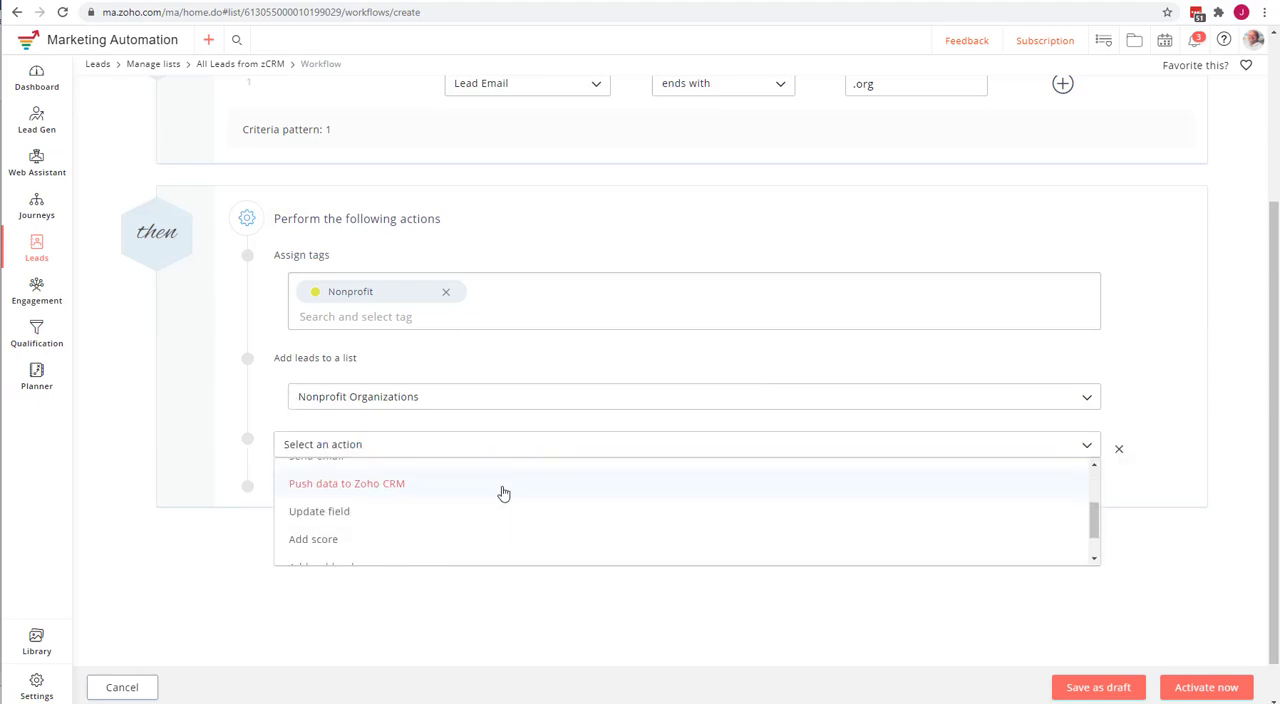
pyautogui.scroll(1, 504, 493)
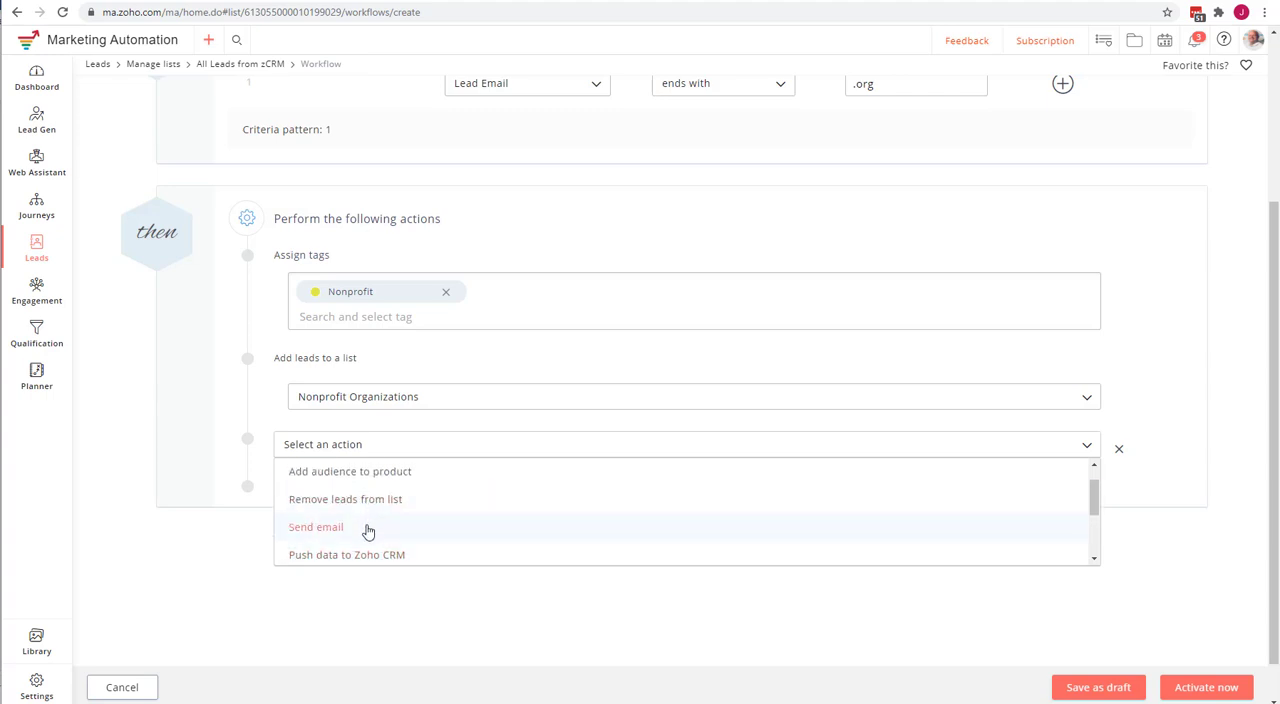
pyautogui.scroll(-3, 460, 545)
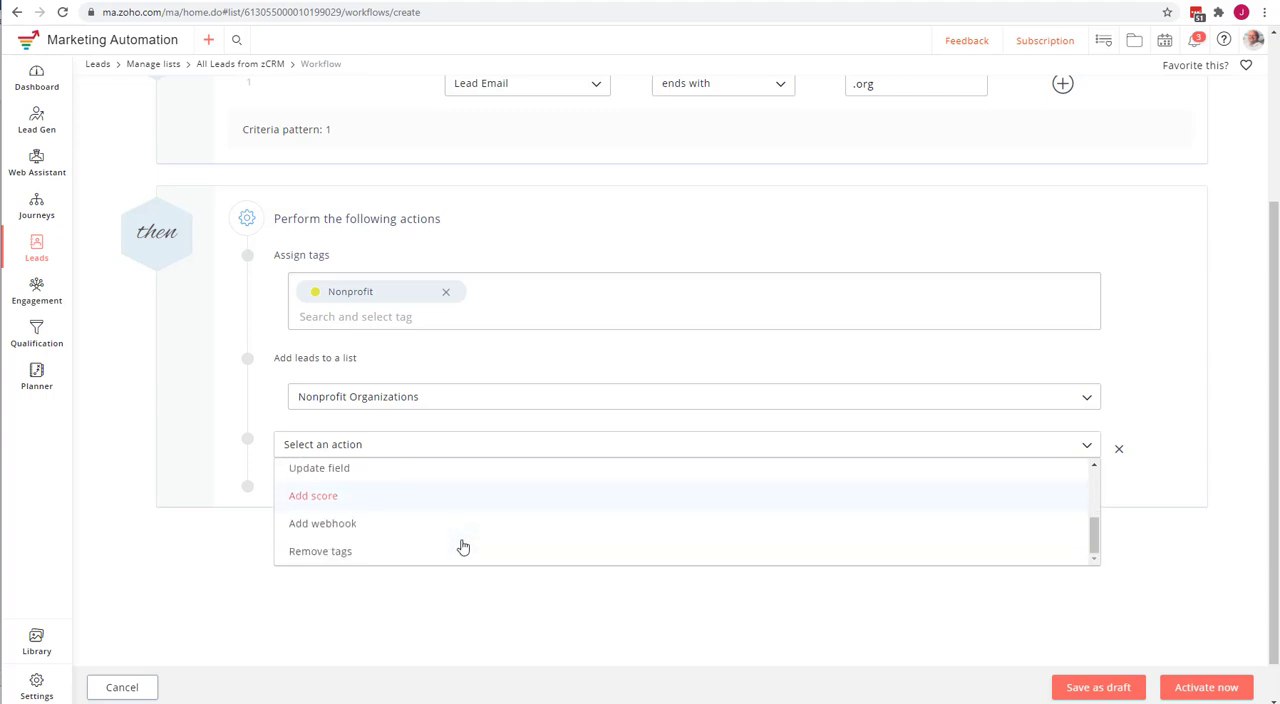
pyautogui.scroll(-1, 463, 547)
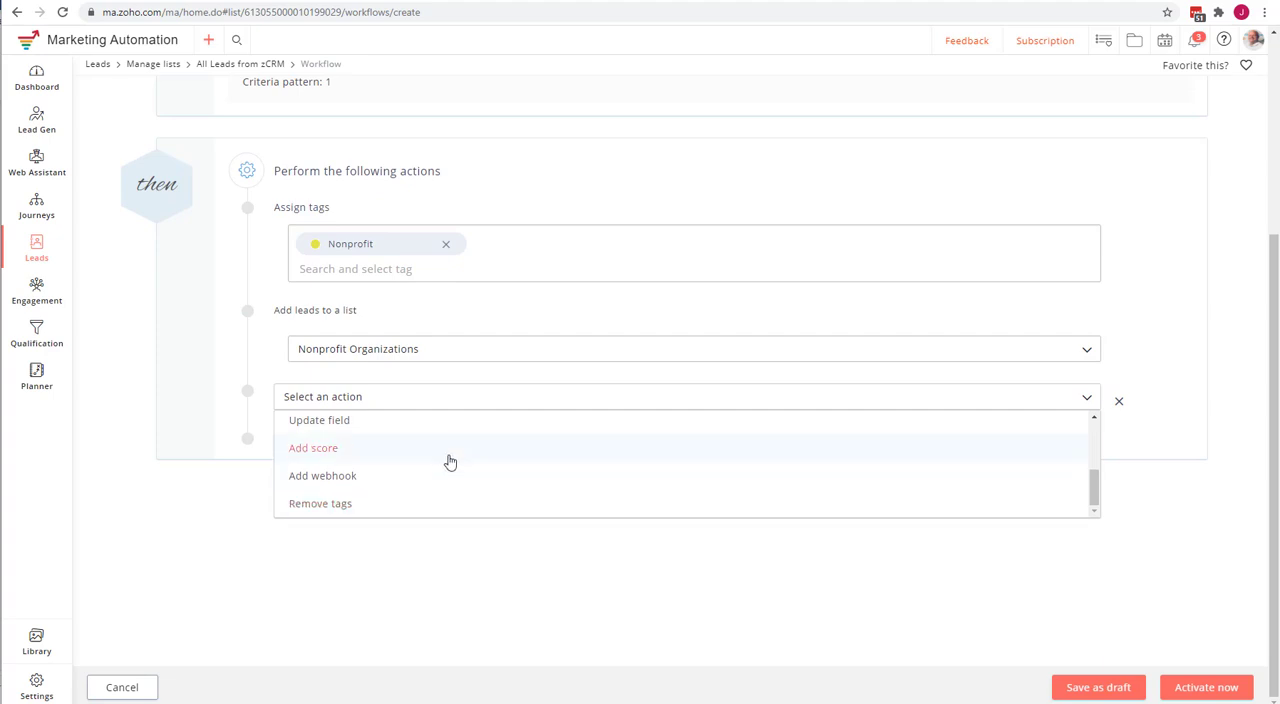
pyautogui.scroll(3, 450, 462)
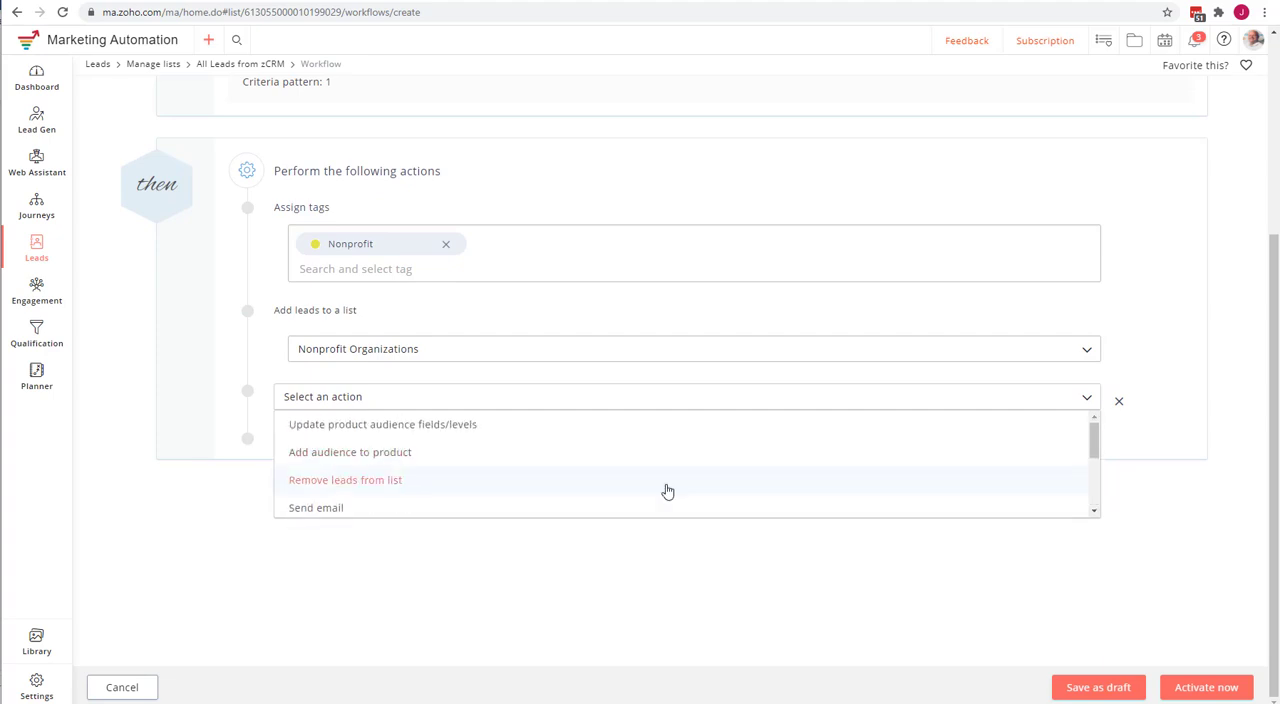
pyautogui.scroll(-3, 450, 462)
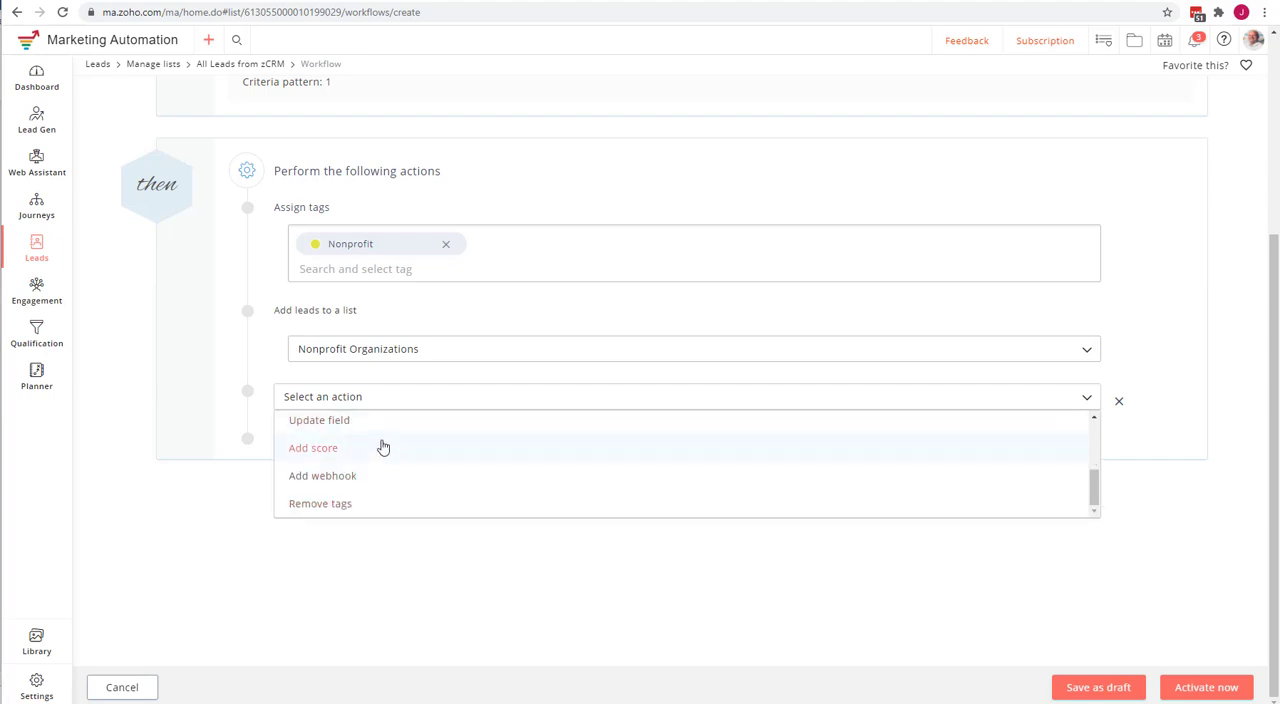
pyautogui.scroll(3, 383, 447)
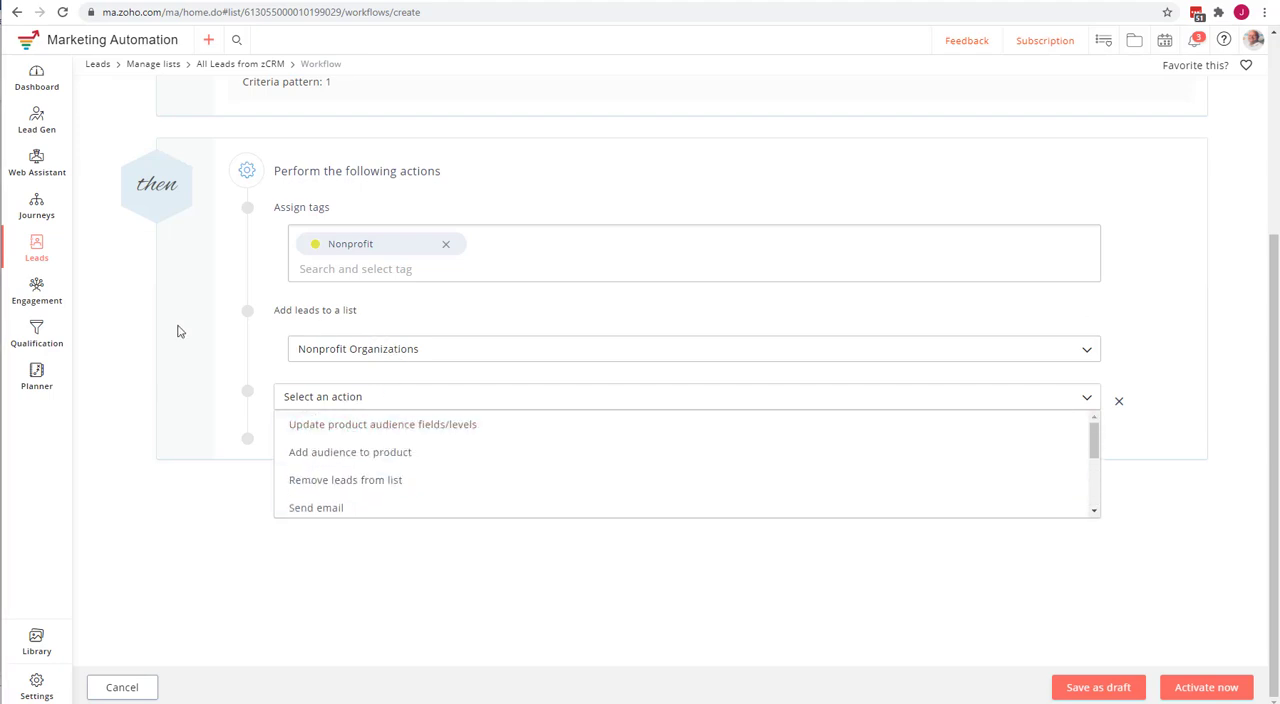
pyautogui.click(251, 208)
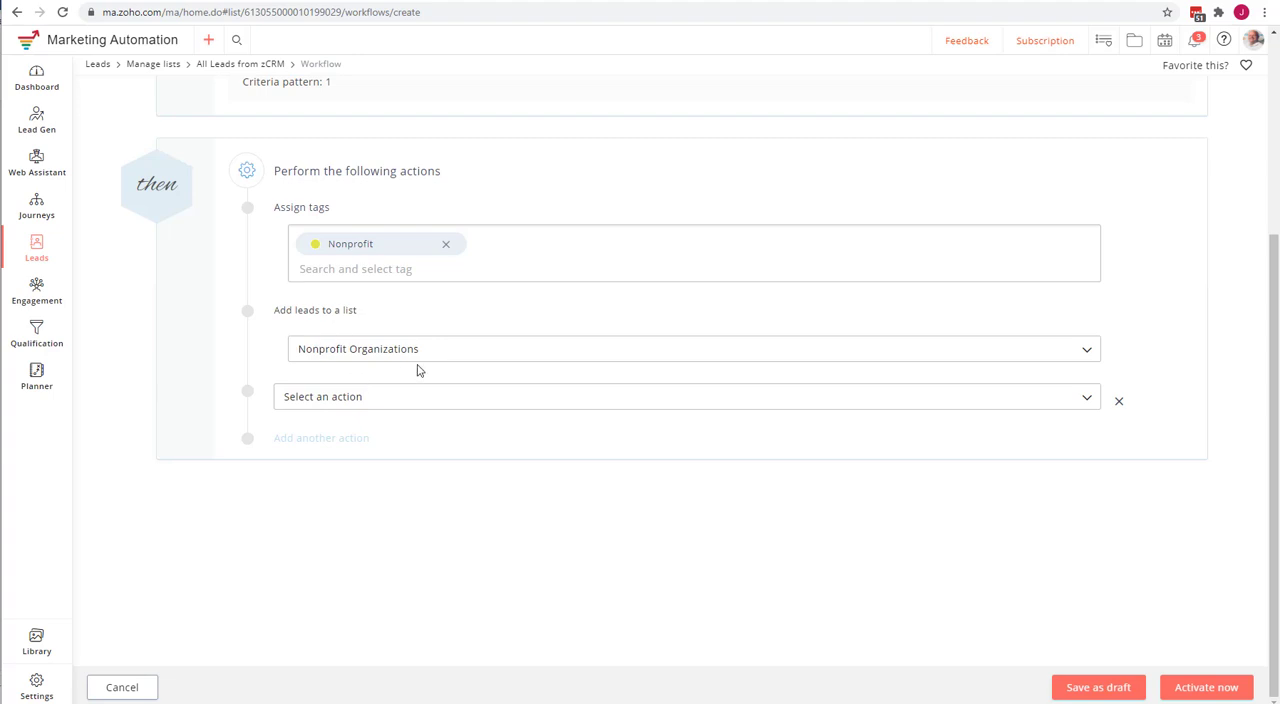
# Try to activate the workflow, remove and reassign the Nonprofit tag in the Assign tags action, and try the activation again.
pyautogui.click(1228, 687)
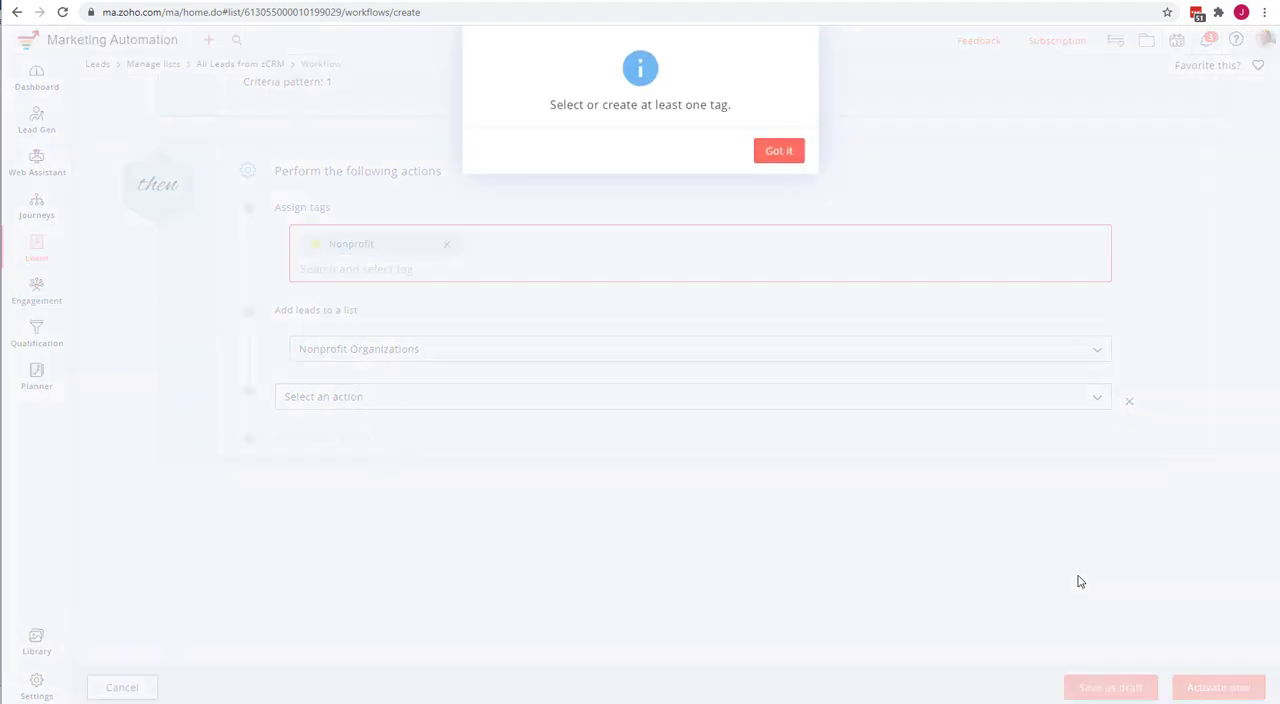
pyautogui.click(778, 151)
pyautogui.click(380, 268)
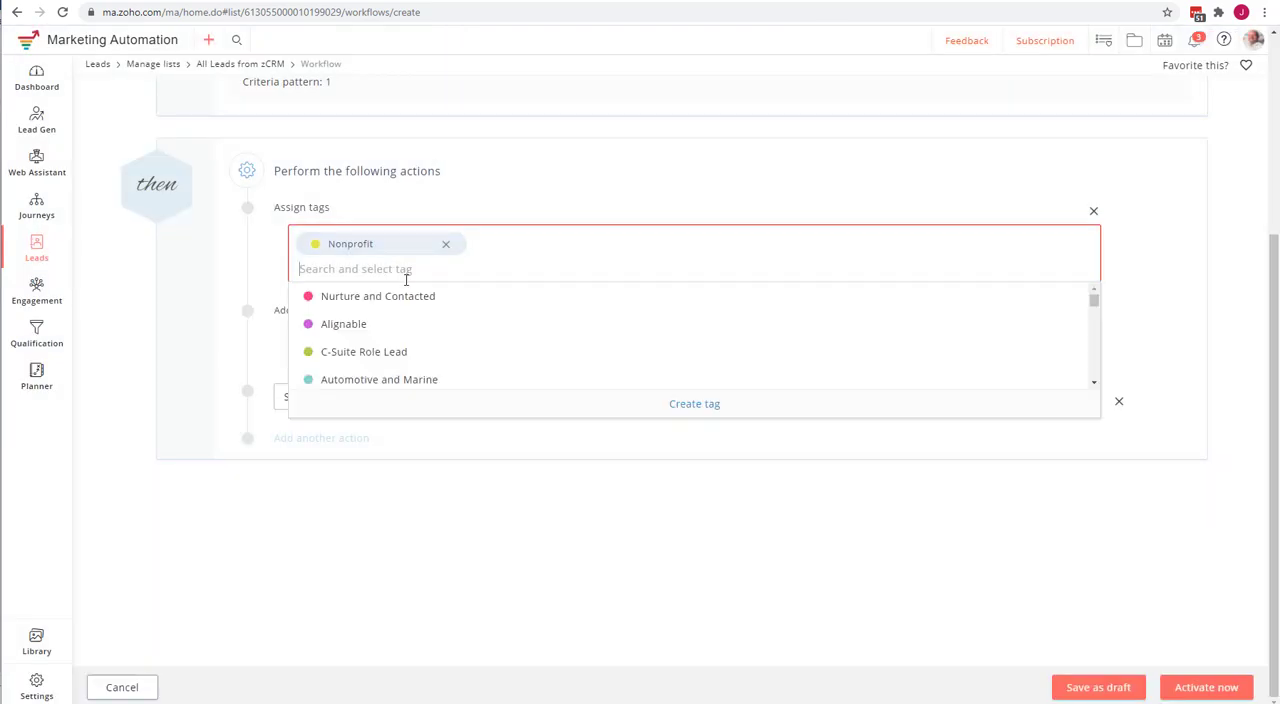
pyautogui.click(447, 245)
pyautogui.click(443, 266)
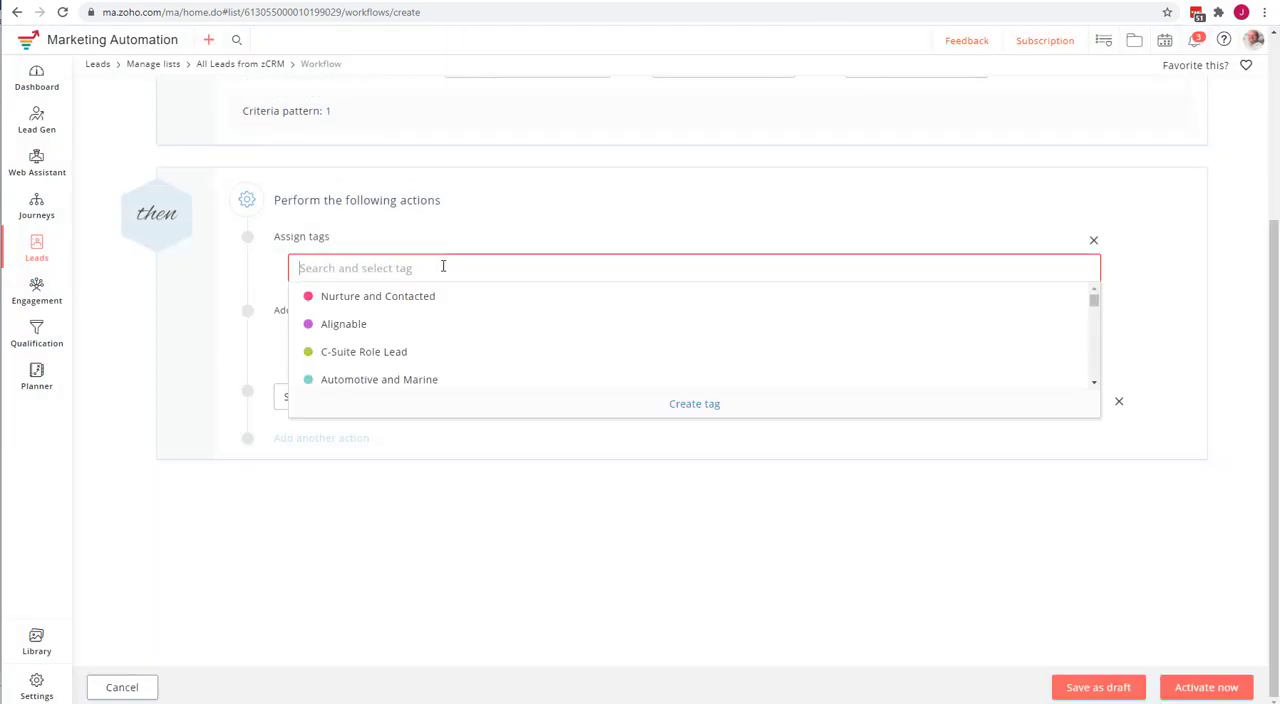
pyautogui.write('non')
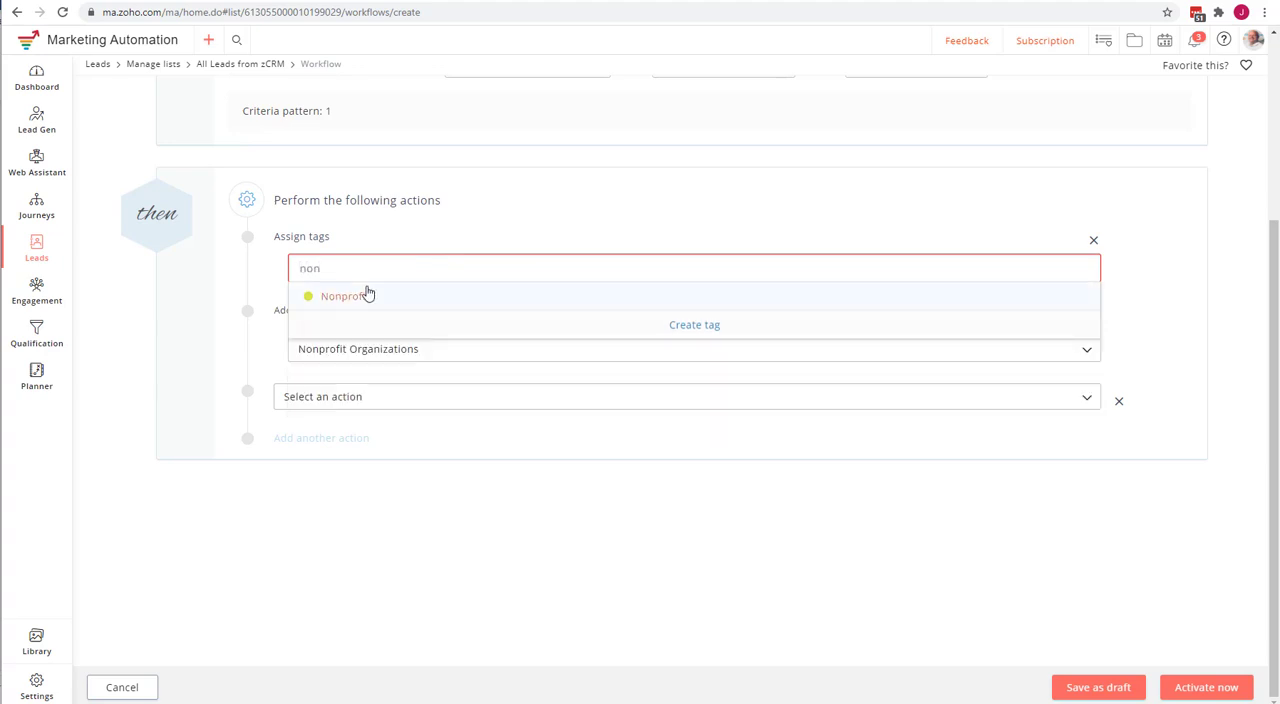
pyautogui.click(365, 298)
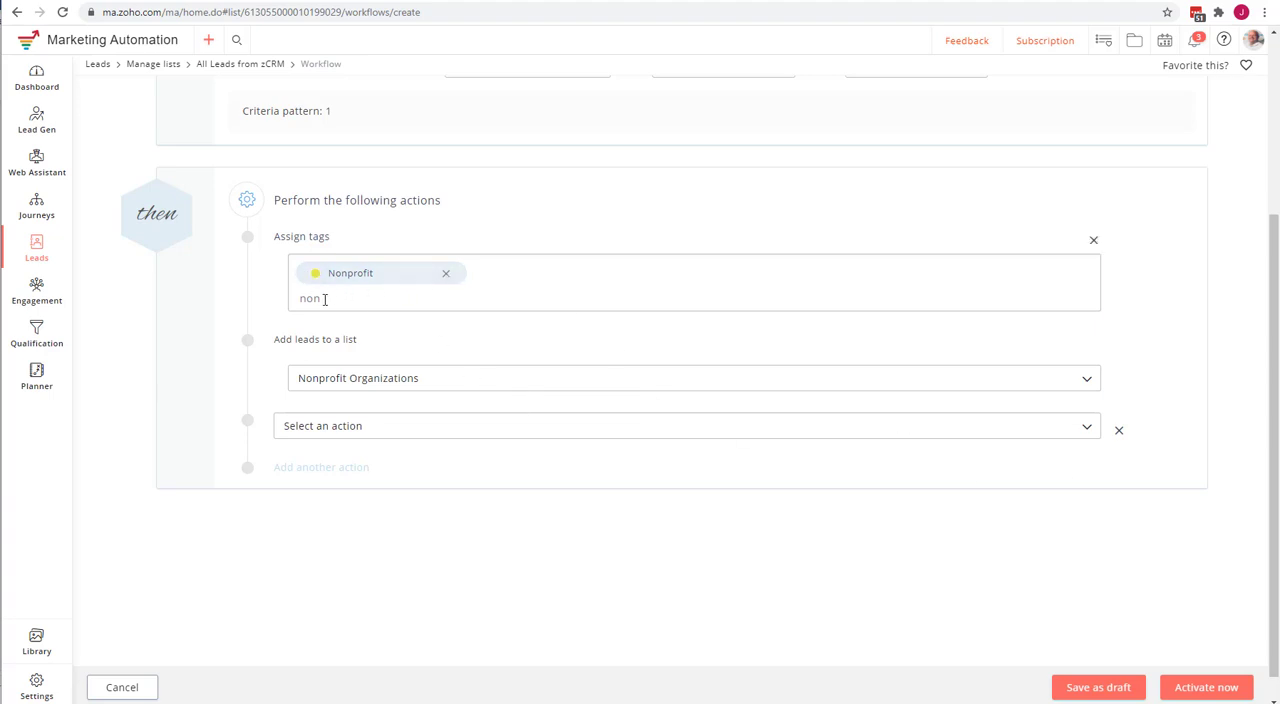
pyautogui.doubleClick(324, 299)
pyautogui.press('BackSpace')
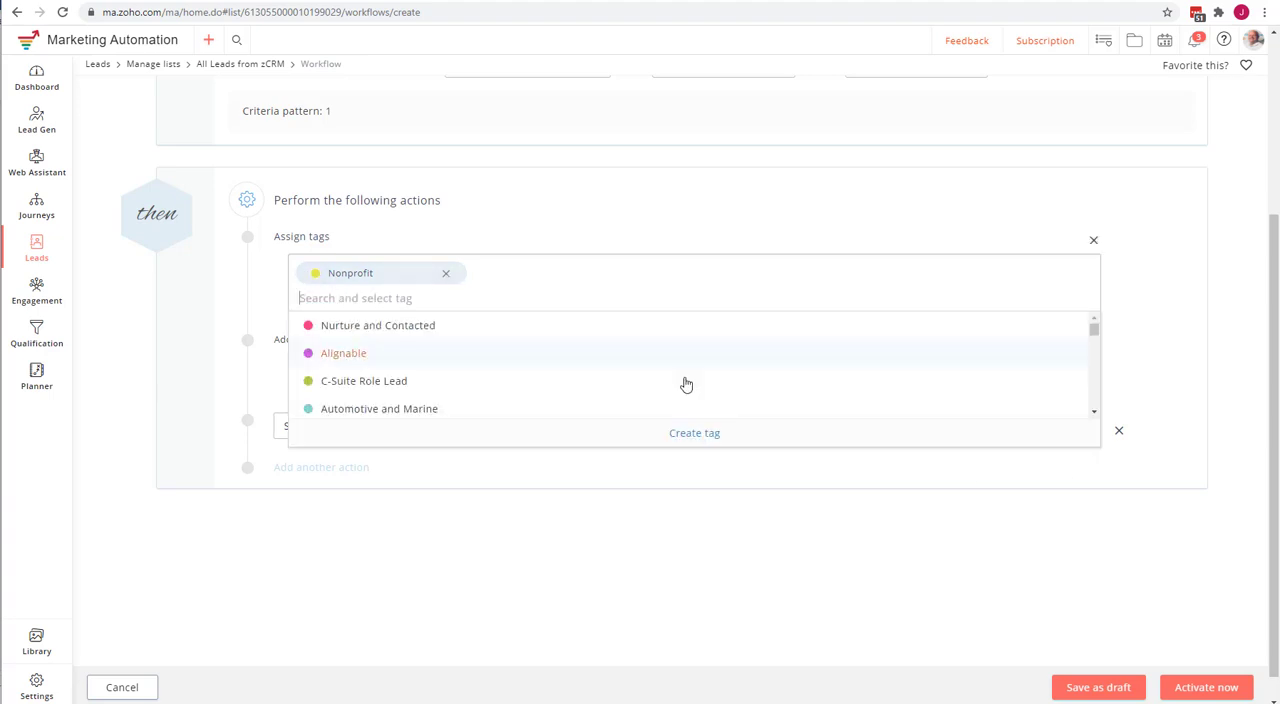
pyautogui.click(1007, 528)
pyautogui.click(1226, 689)
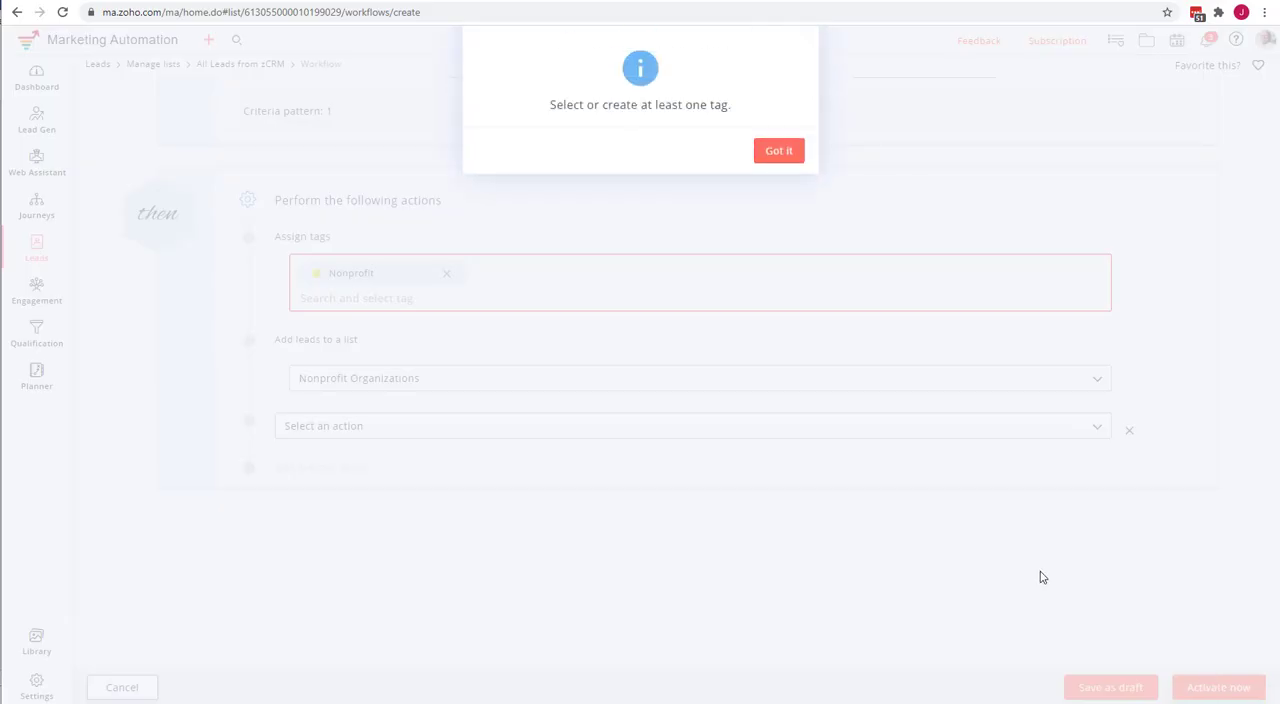
pyautogui.click(778, 150)
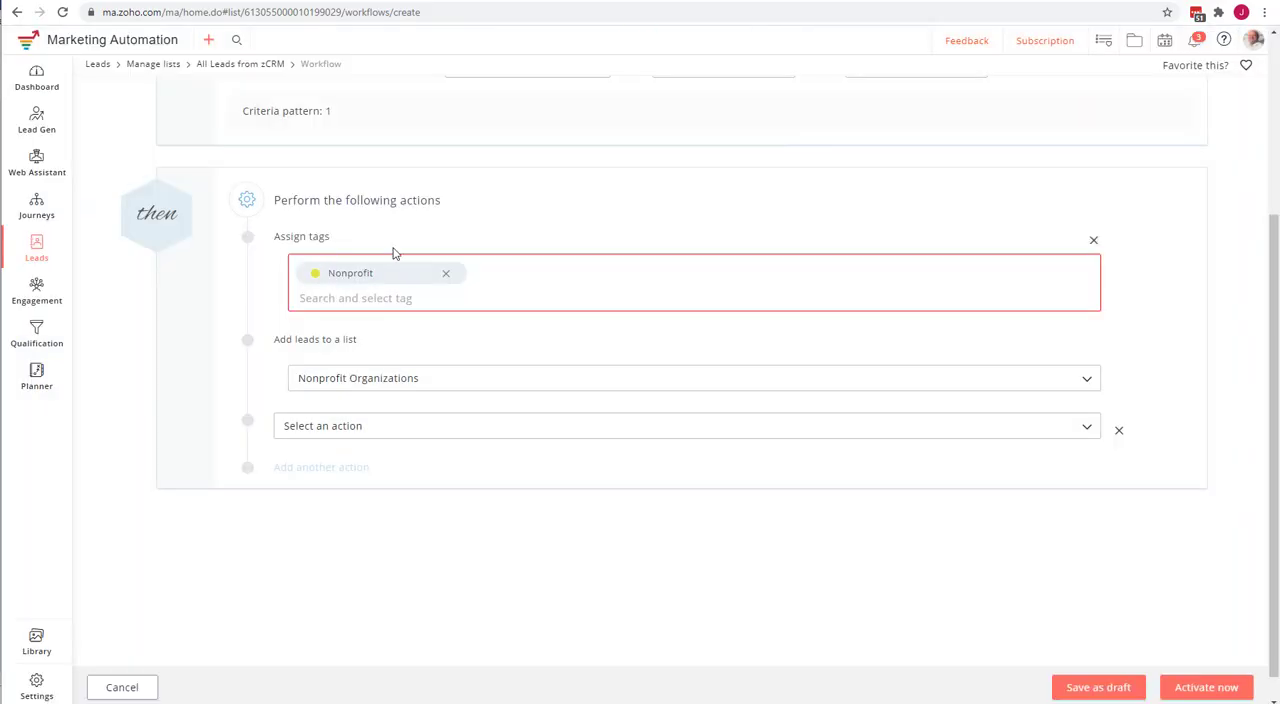
# Clear the tag from the Assign tags action and pick Nonprofit again from the existing tags.
pyautogui.click(444, 277)
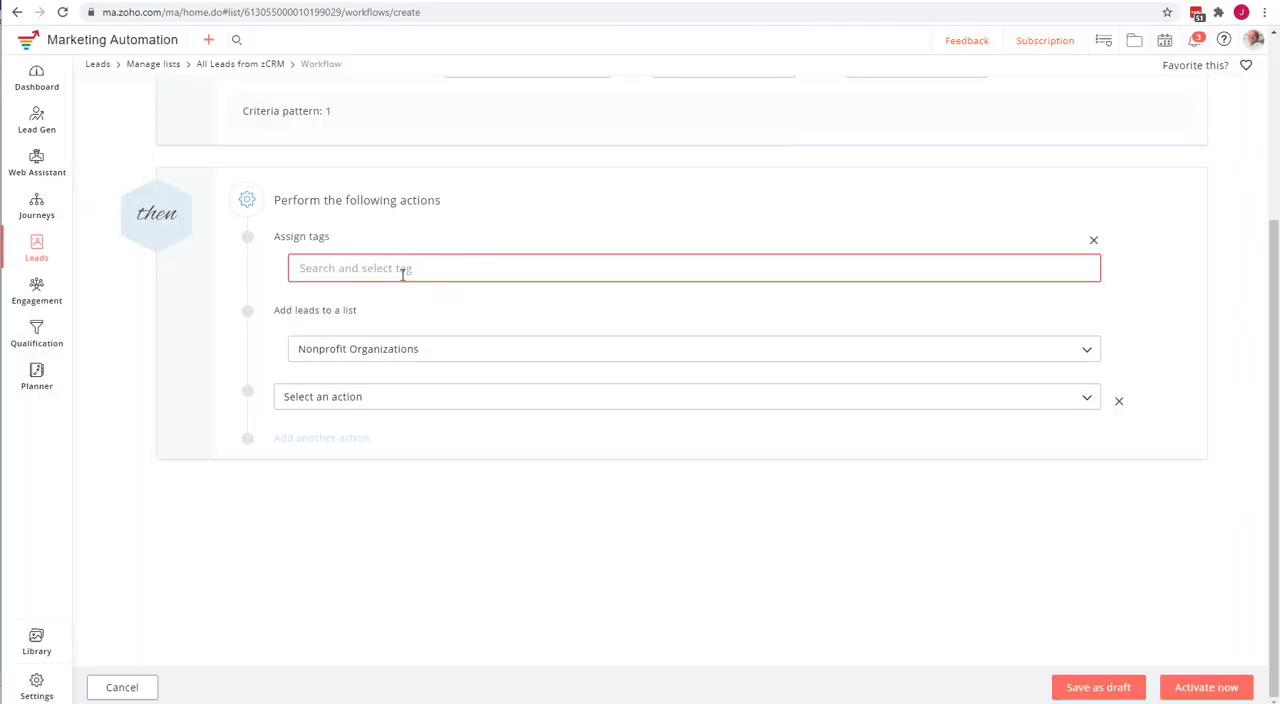
pyautogui.click(403, 270)
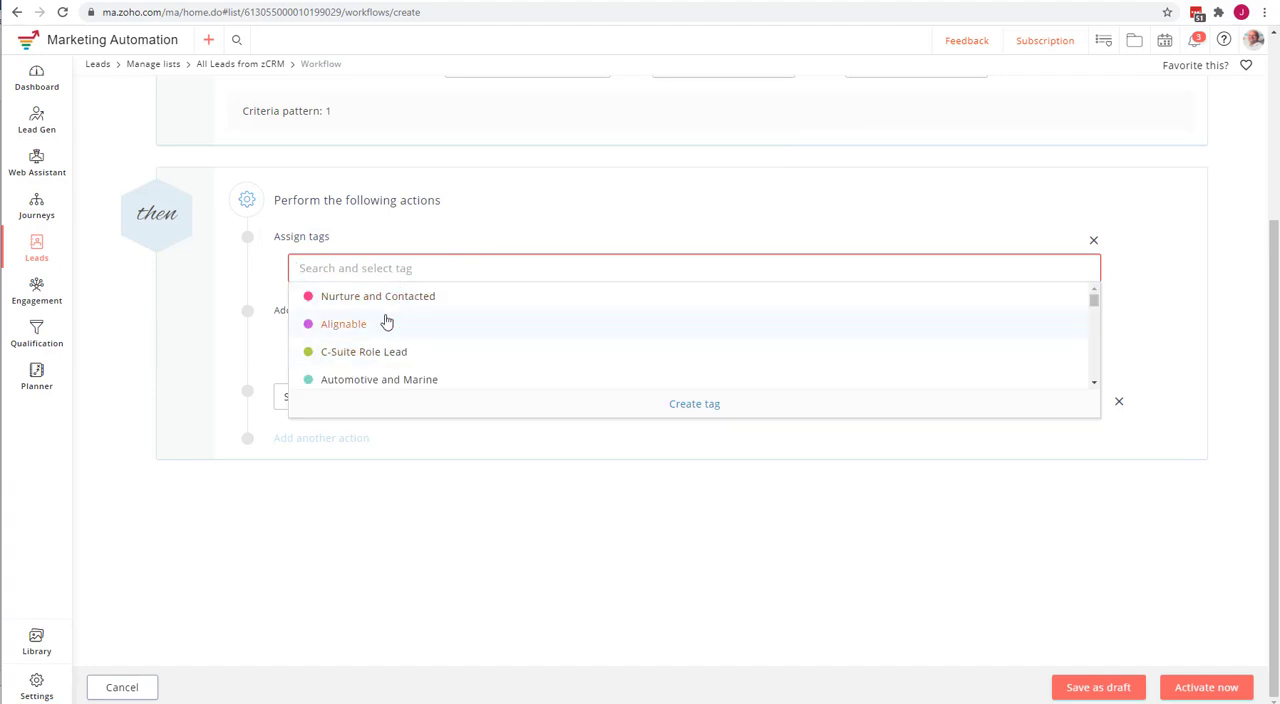
pyautogui.write('no')
pyautogui.click(389, 325)
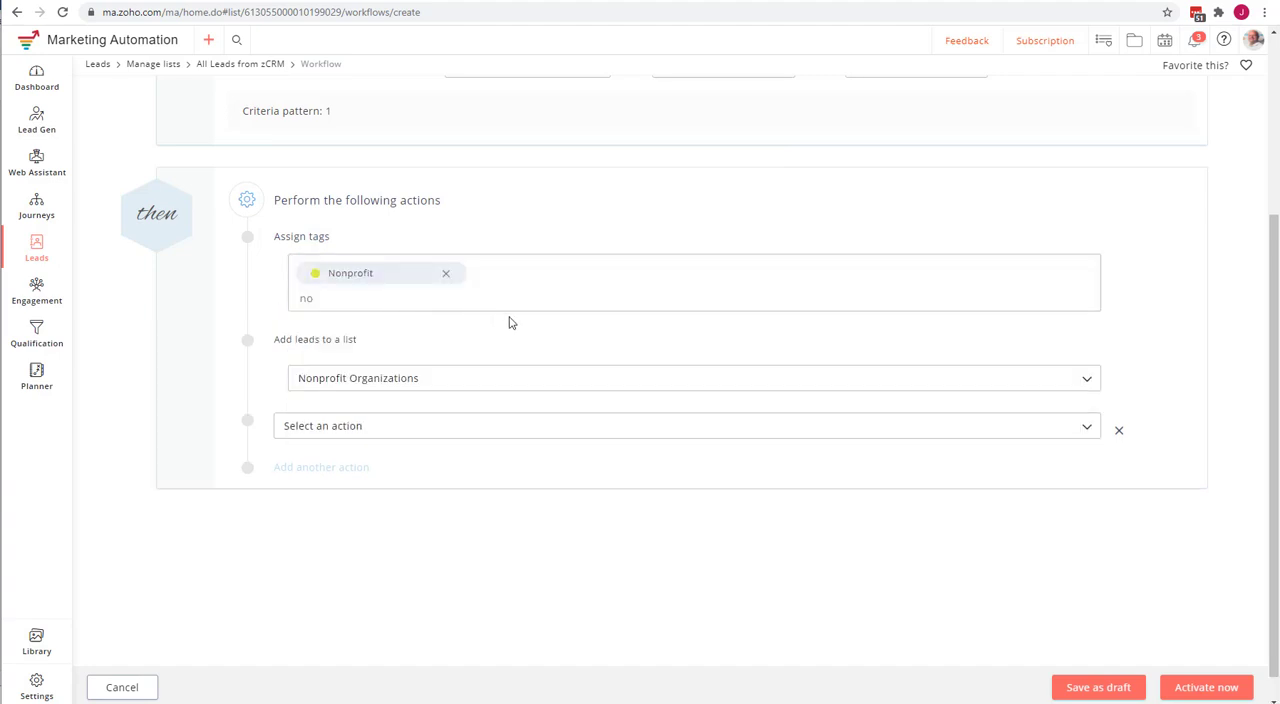
# Remove the empty third action from the workflow and activate the workflow.
pyautogui.click(1207, 688)
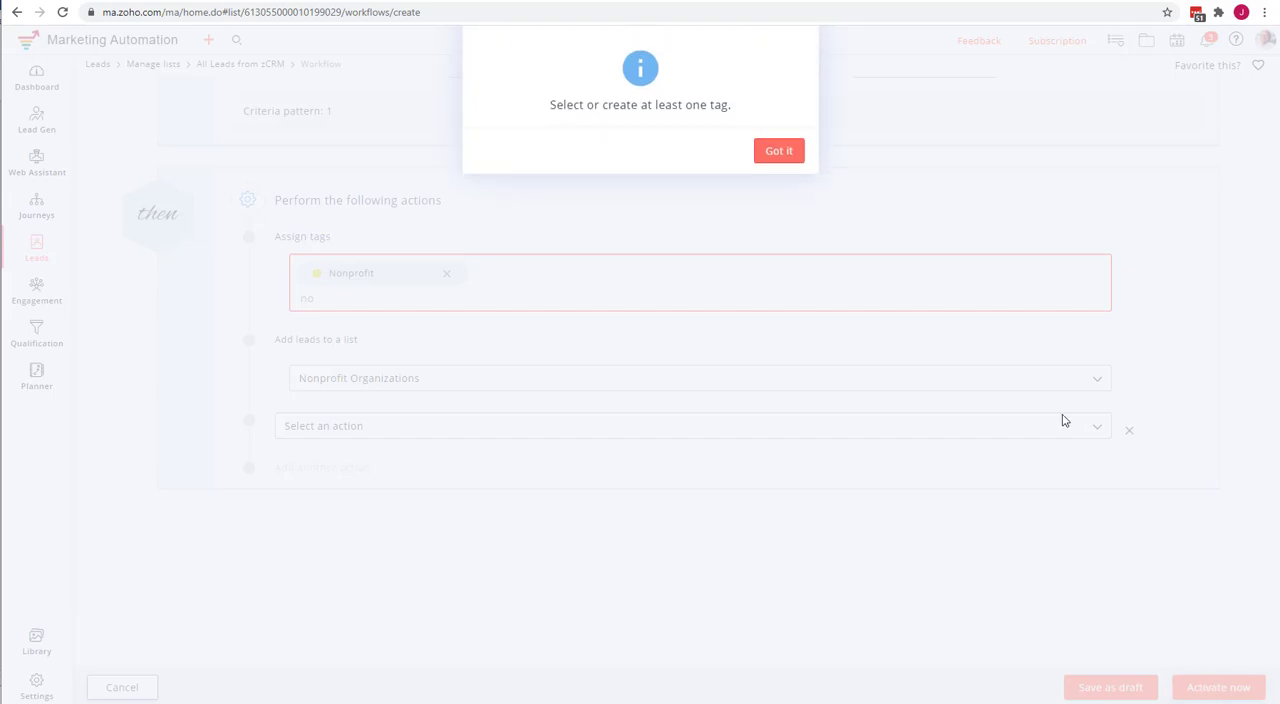
pyautogui.click(779, 153)
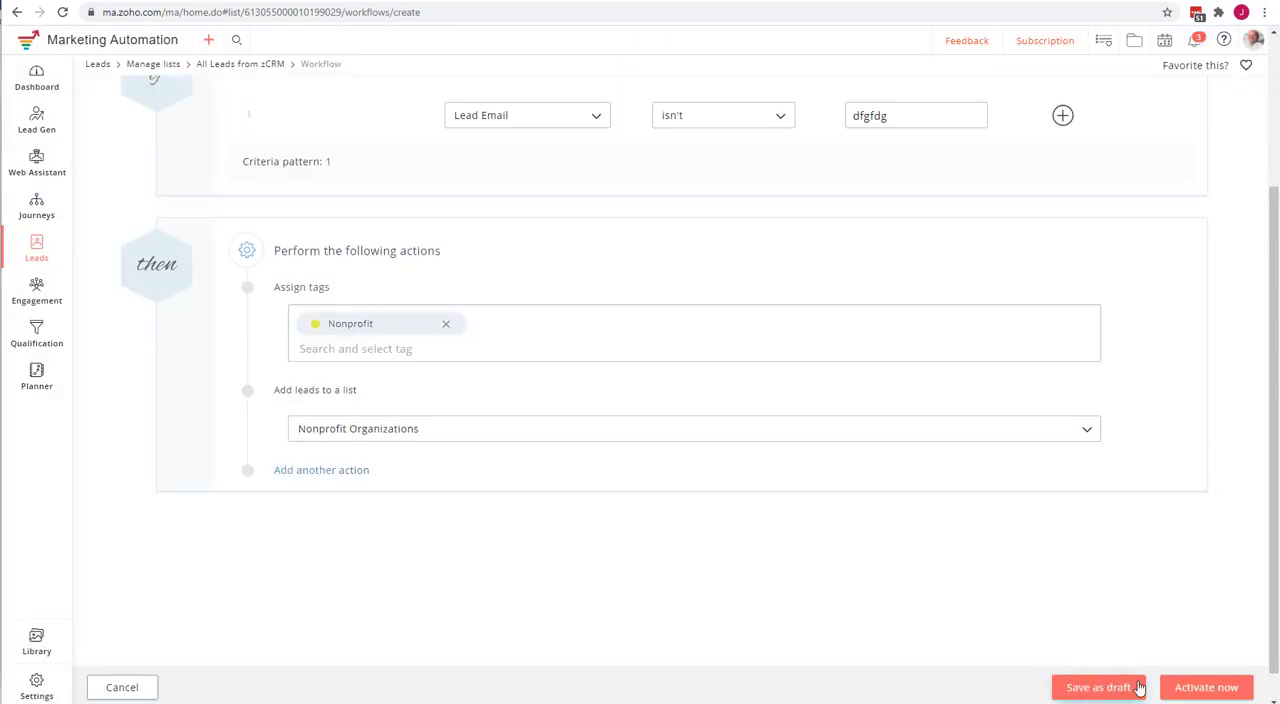
pyautogui.click(1206, 687)
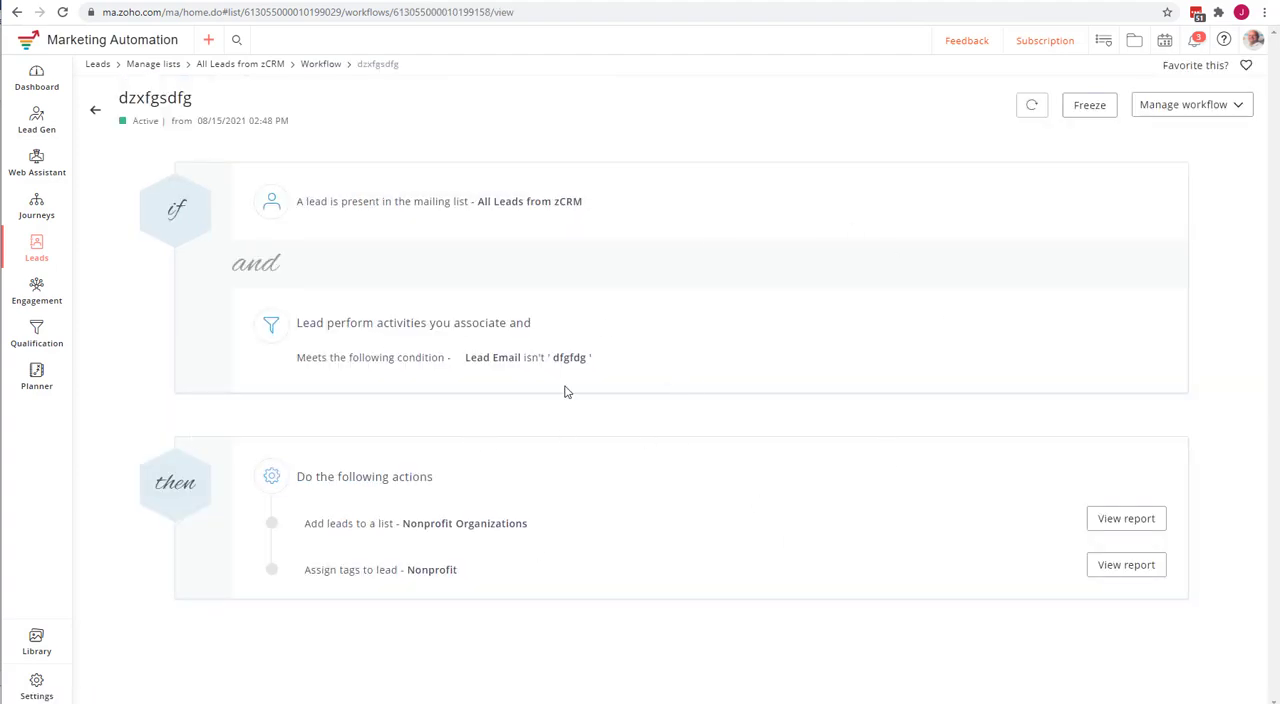
# Return to the workflows of the "All Leads from zCRM" list and examine the journey entry triggers in the Lucidchart flowchart.
pyautogui.click(95, 110)
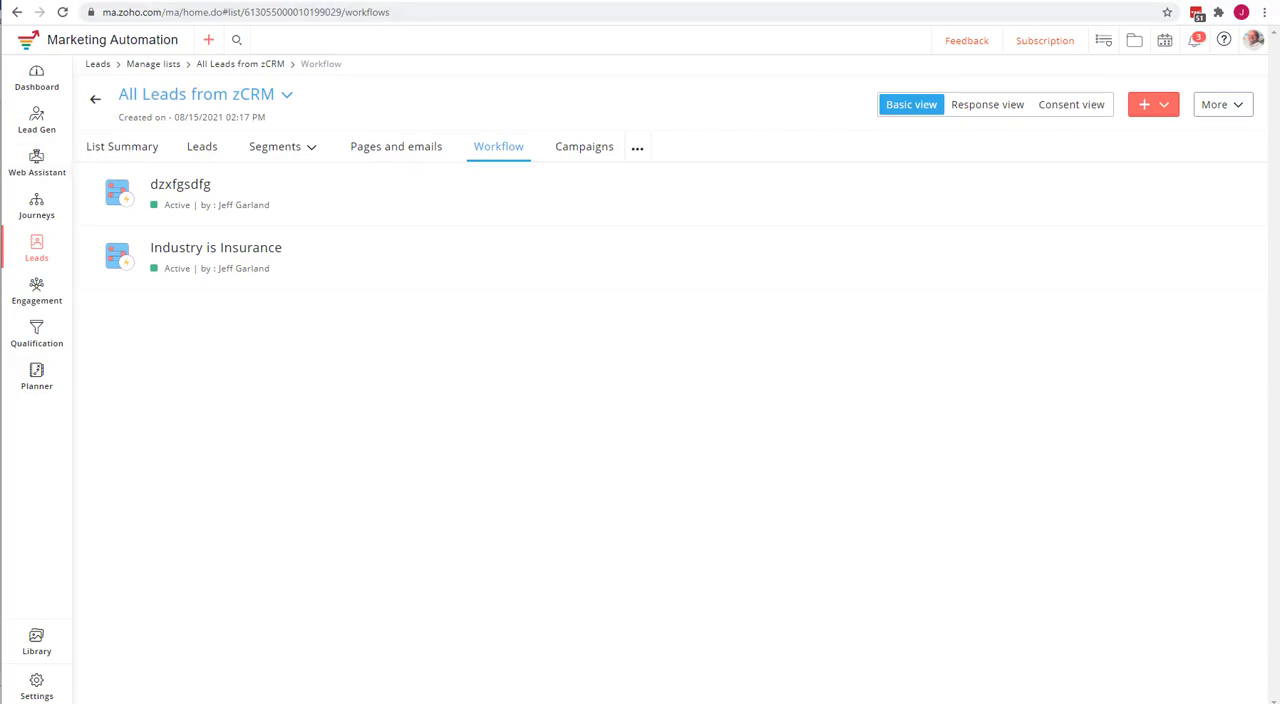
pyautogui.click(150, 1)
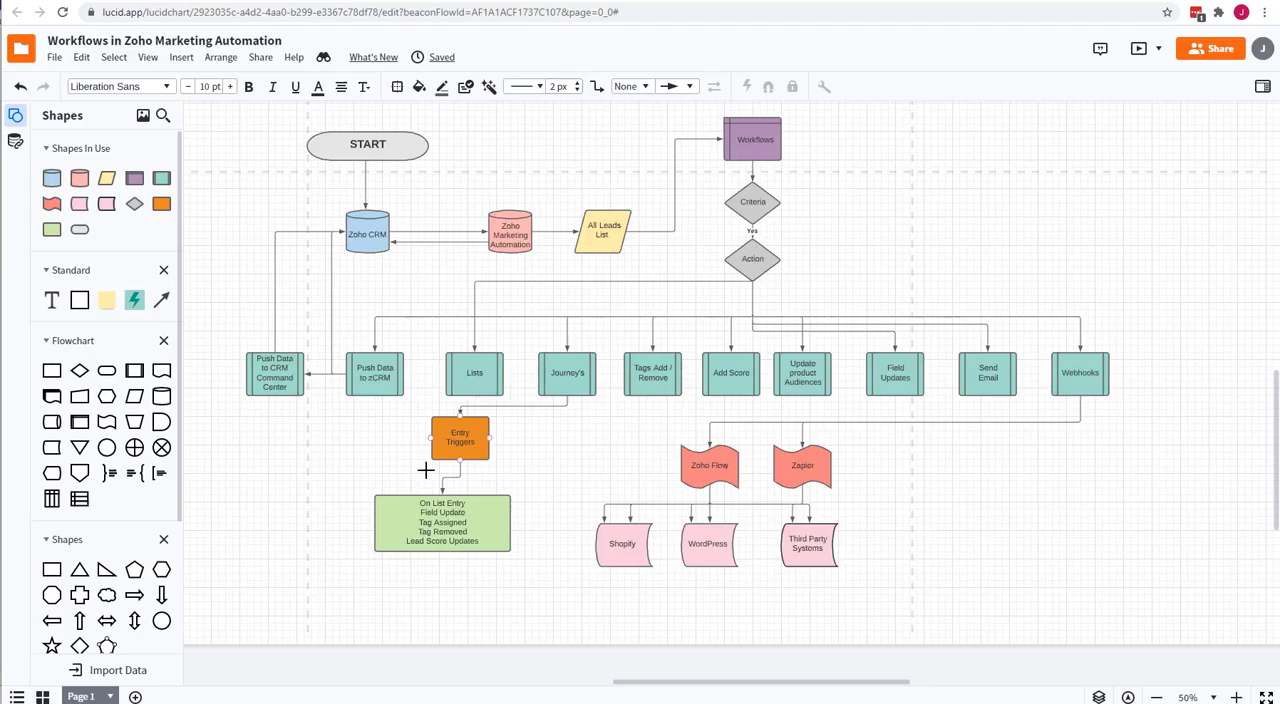
pyautogui.click(440, 505)
pyautogui.click(275, 1)
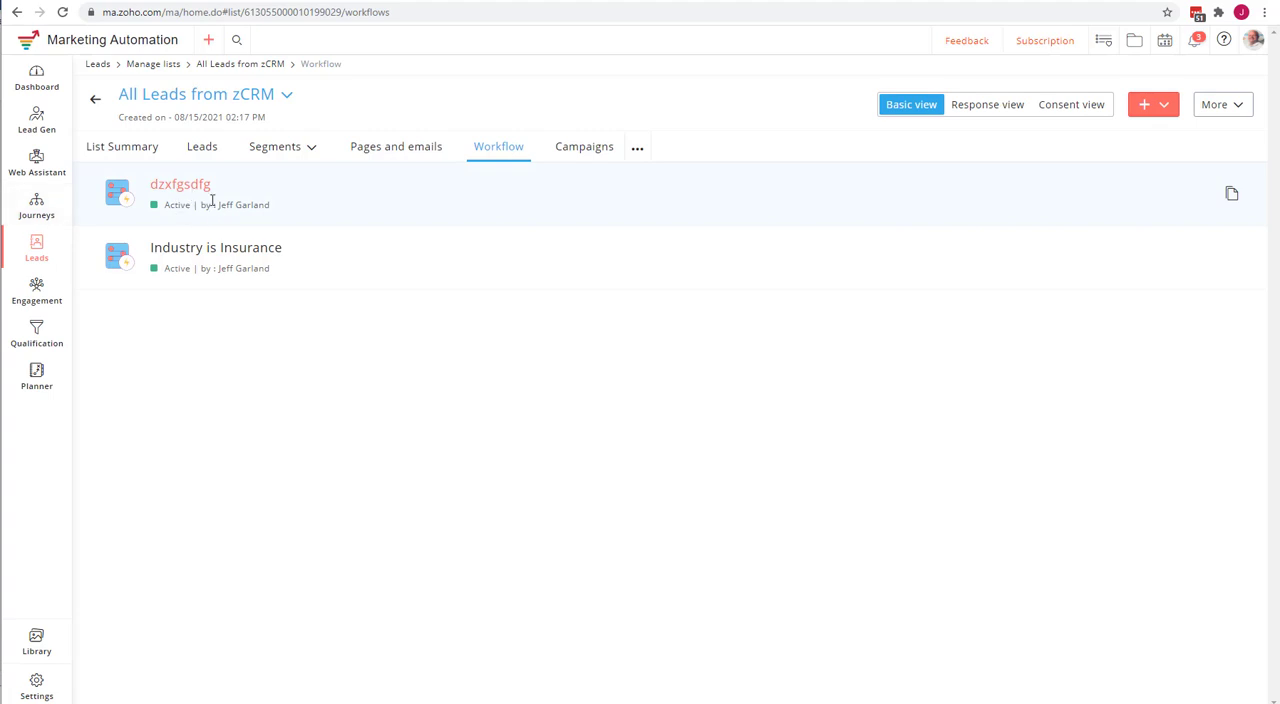
# Create a new journey in Zoho Marketing Automation from the pre-built "10-day welcome series" template.
pyautogui.click(43, 218)
pyautogui.click(134, 210)
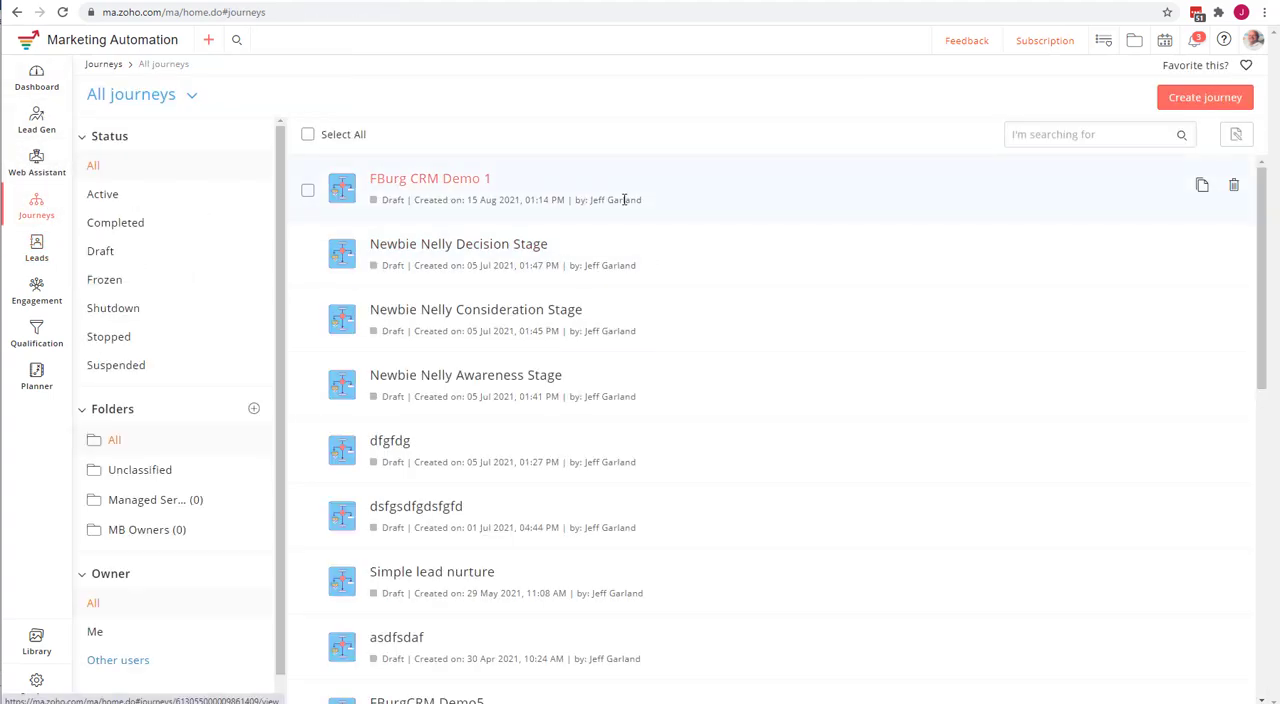
pyautogui.click(1222, 97)
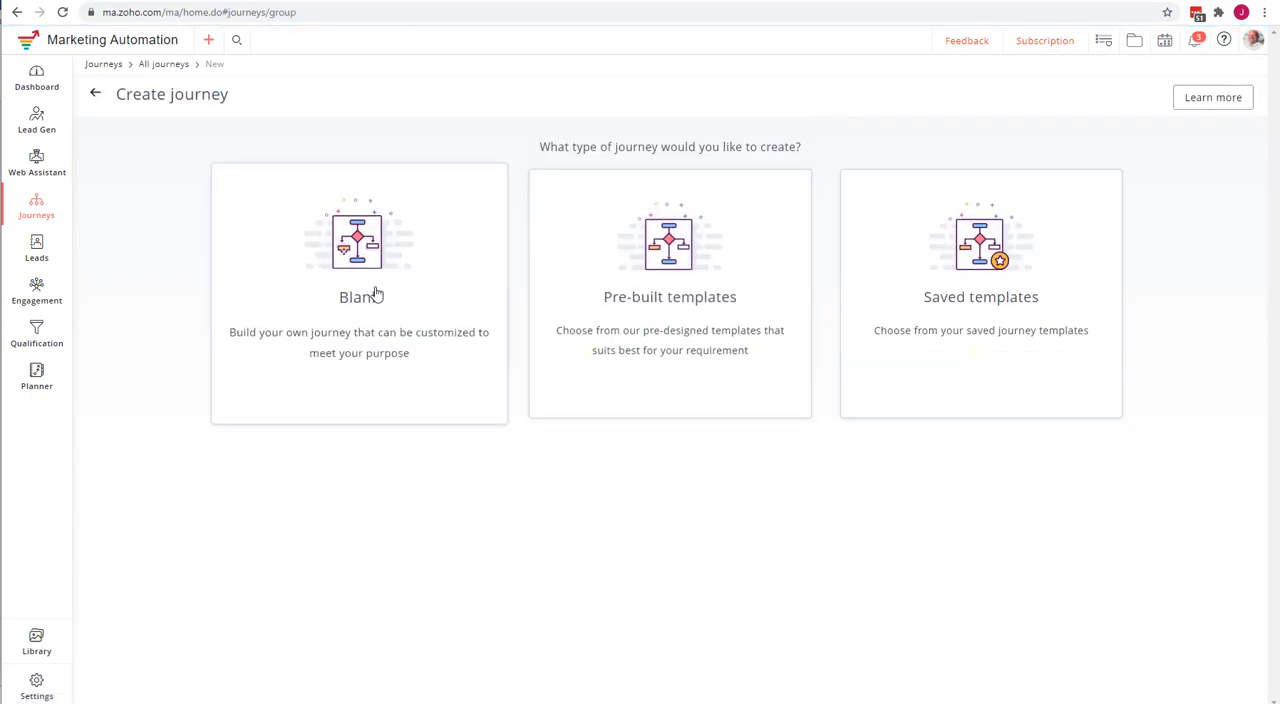
pyautogui.moveTo(376, 294); pyautogui.dragTo(597, 309)
pyautogui.click(652, 305)
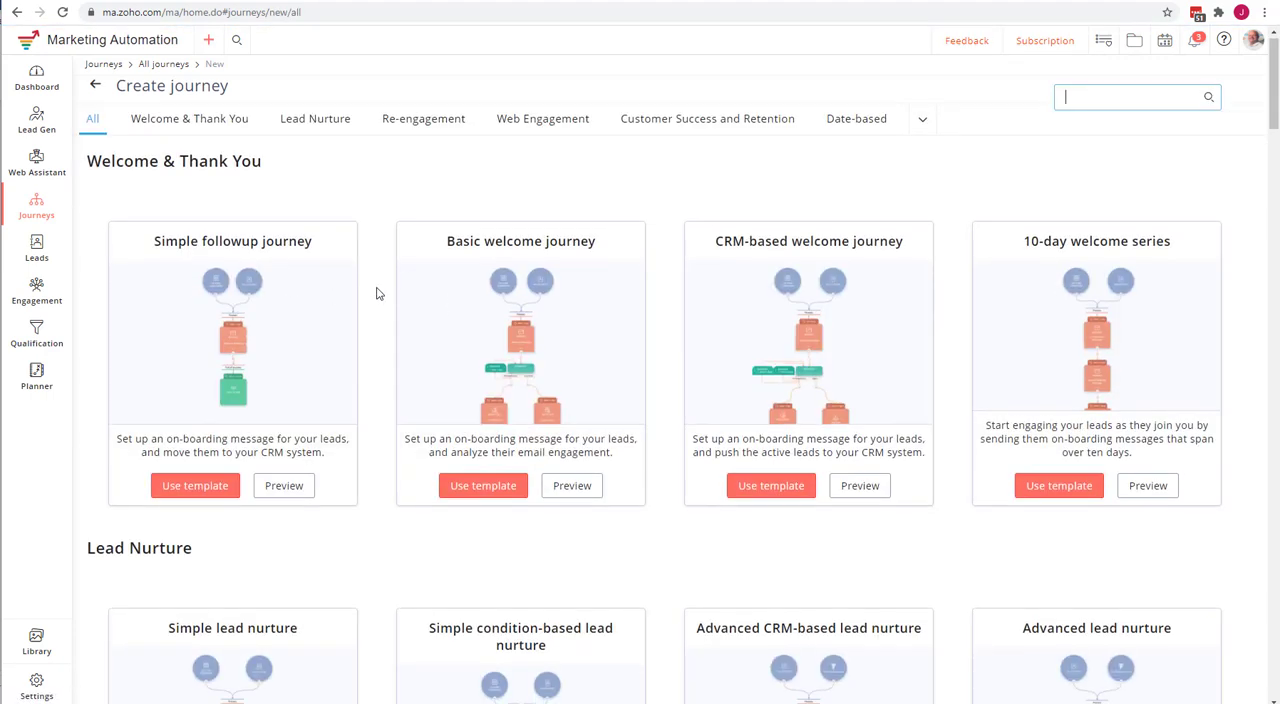
pyautogui.scroll(-5, 376, 294)
pyautogui.scroll(-2, 376, 294)
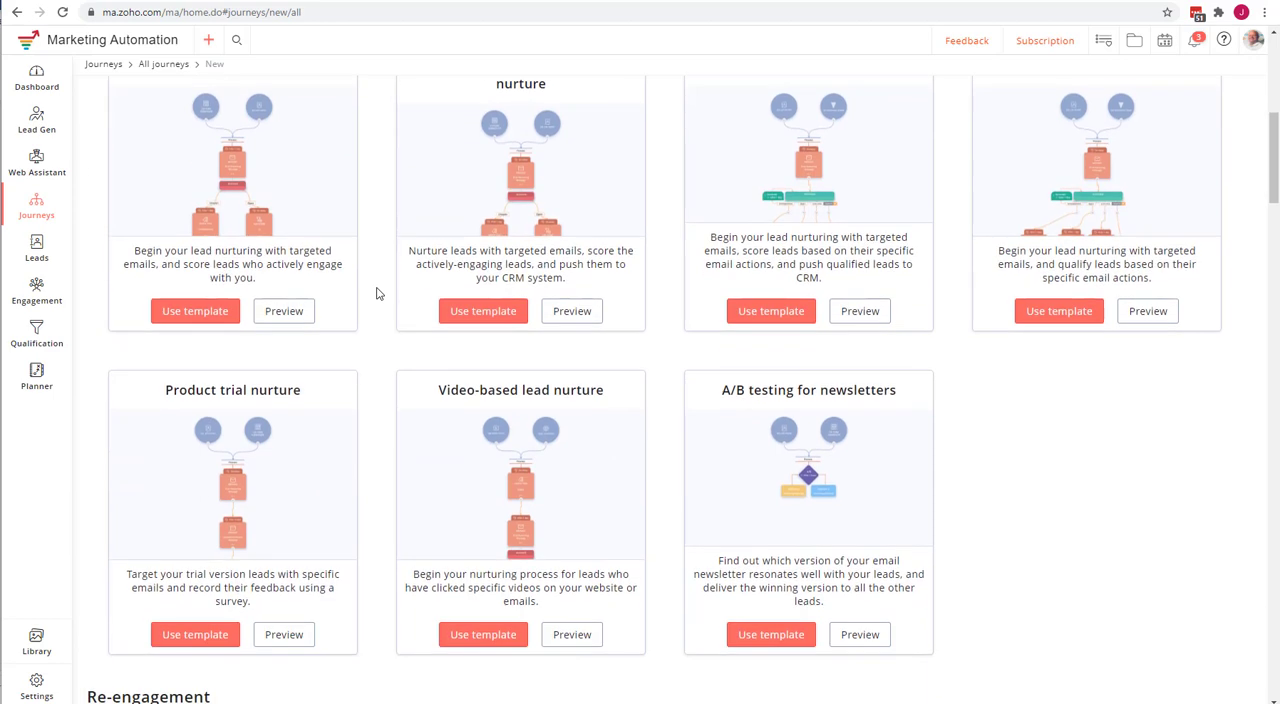
pyautogui.scroll(7, 374, 292)
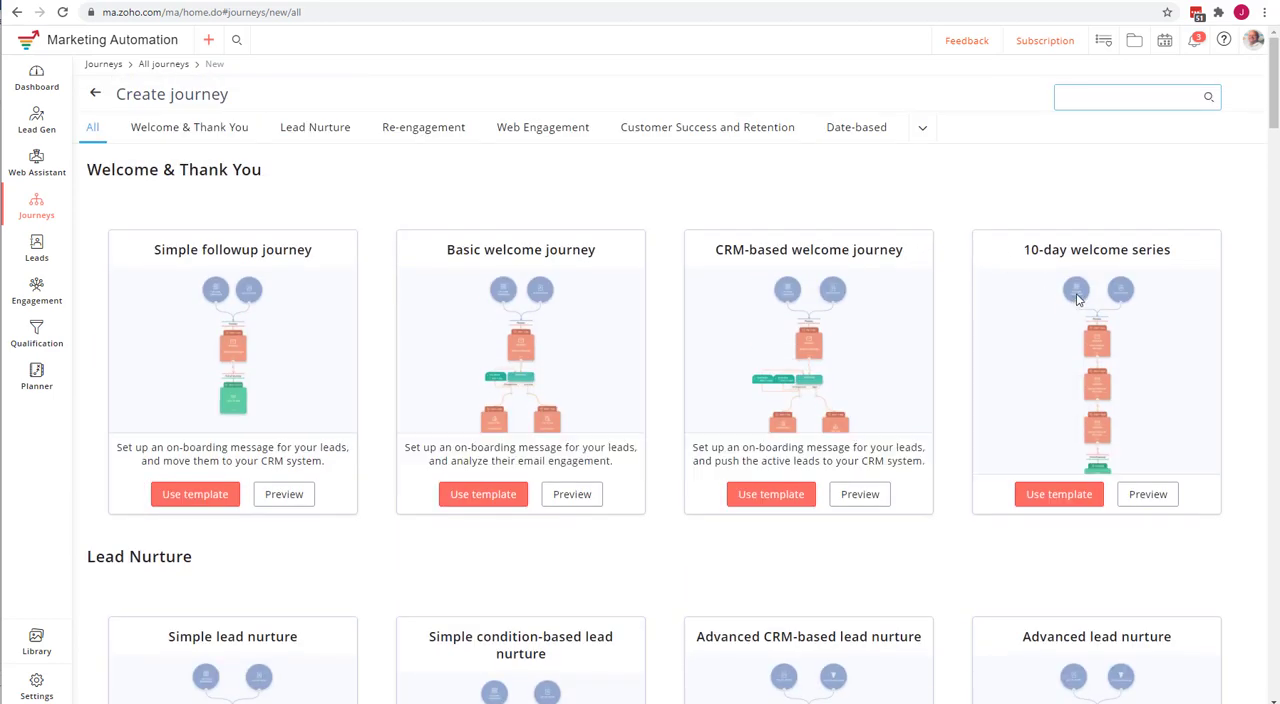
pyautogui.click(1052, 497)
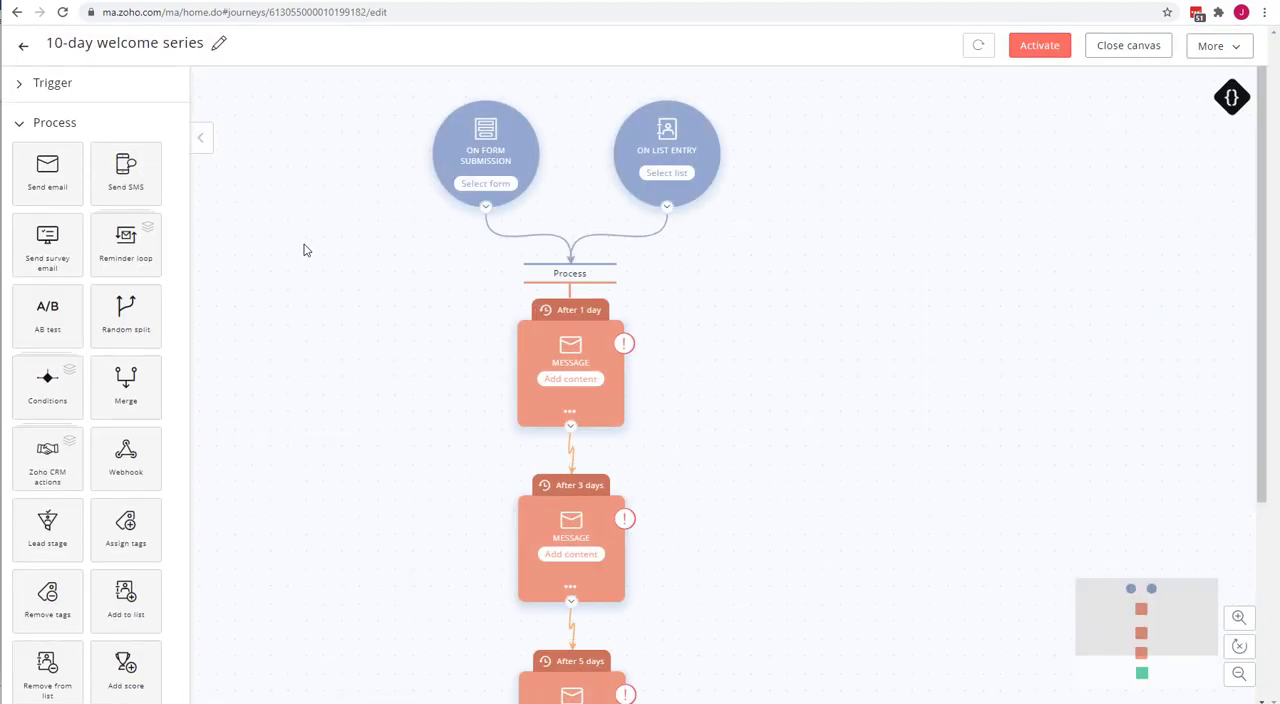
# Delete the On form submission and On list entry triggers from the 10-day welcome series journey.
pyautogui.moveTo(495, 168)
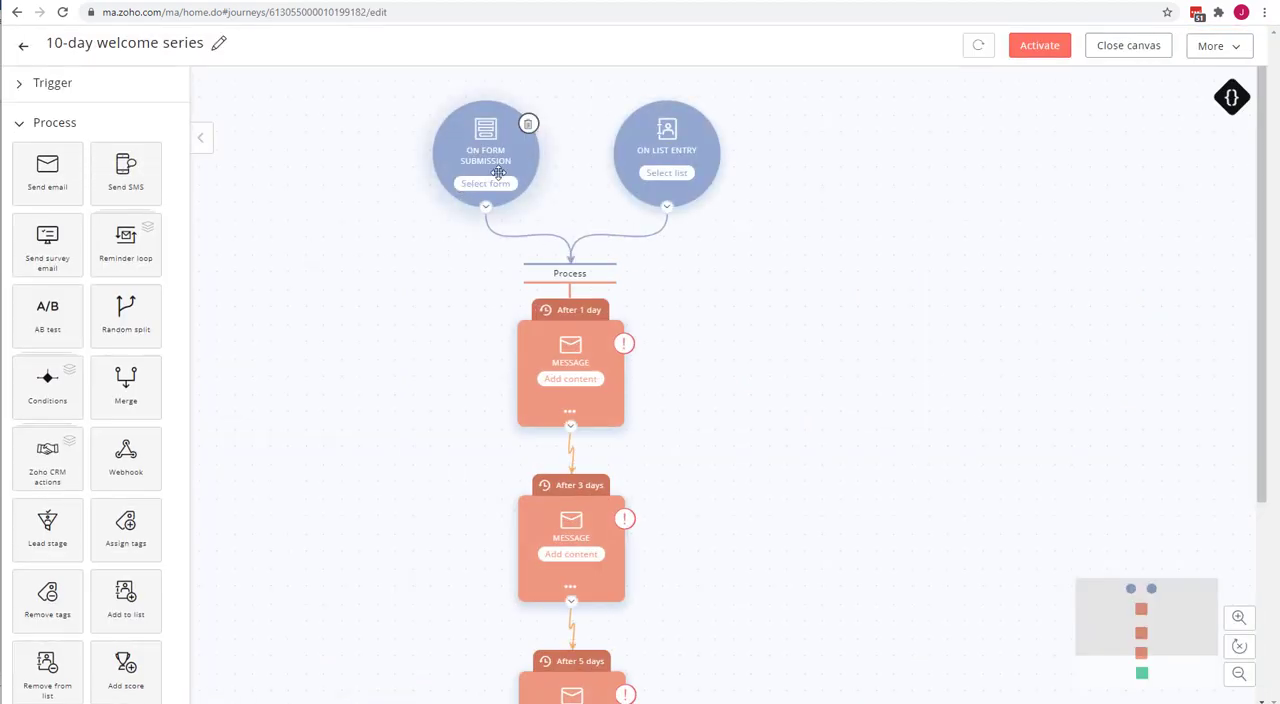
pyautogui.click(531, 128)
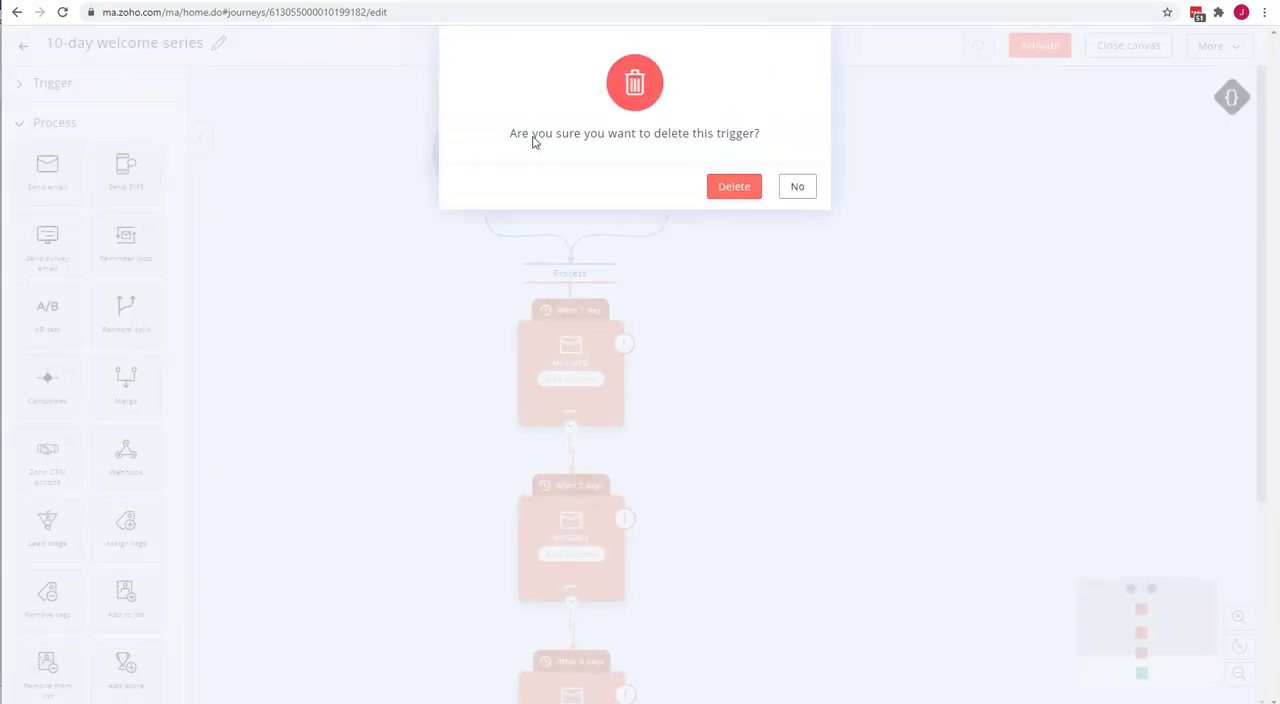
pyautogui.click(745, 188)
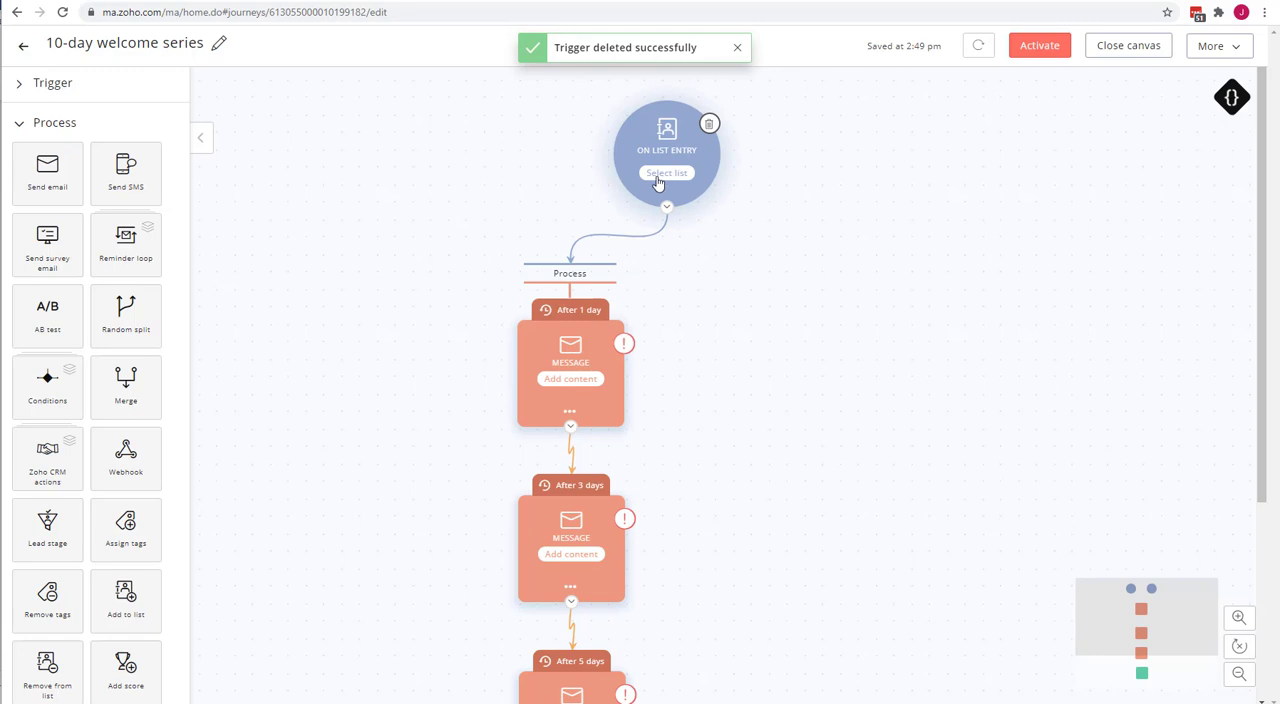
pyautogui.click(709, 128)
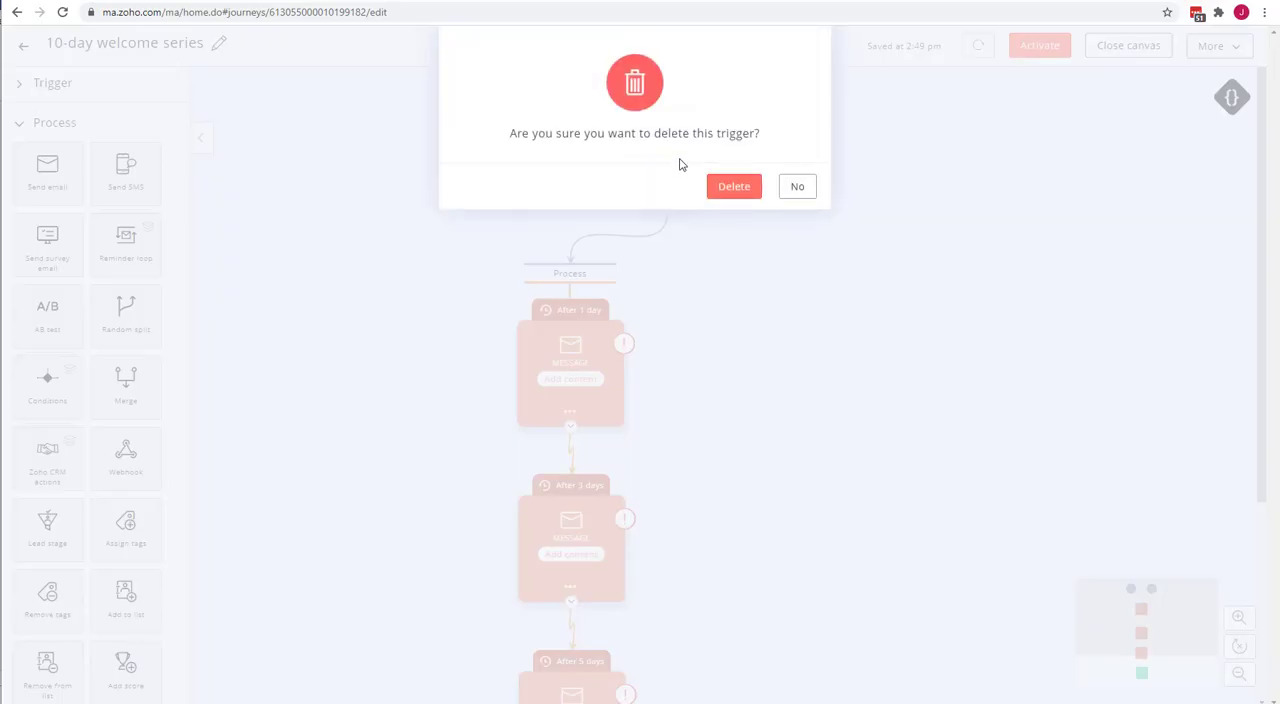
pyautogui.click(747, 188)
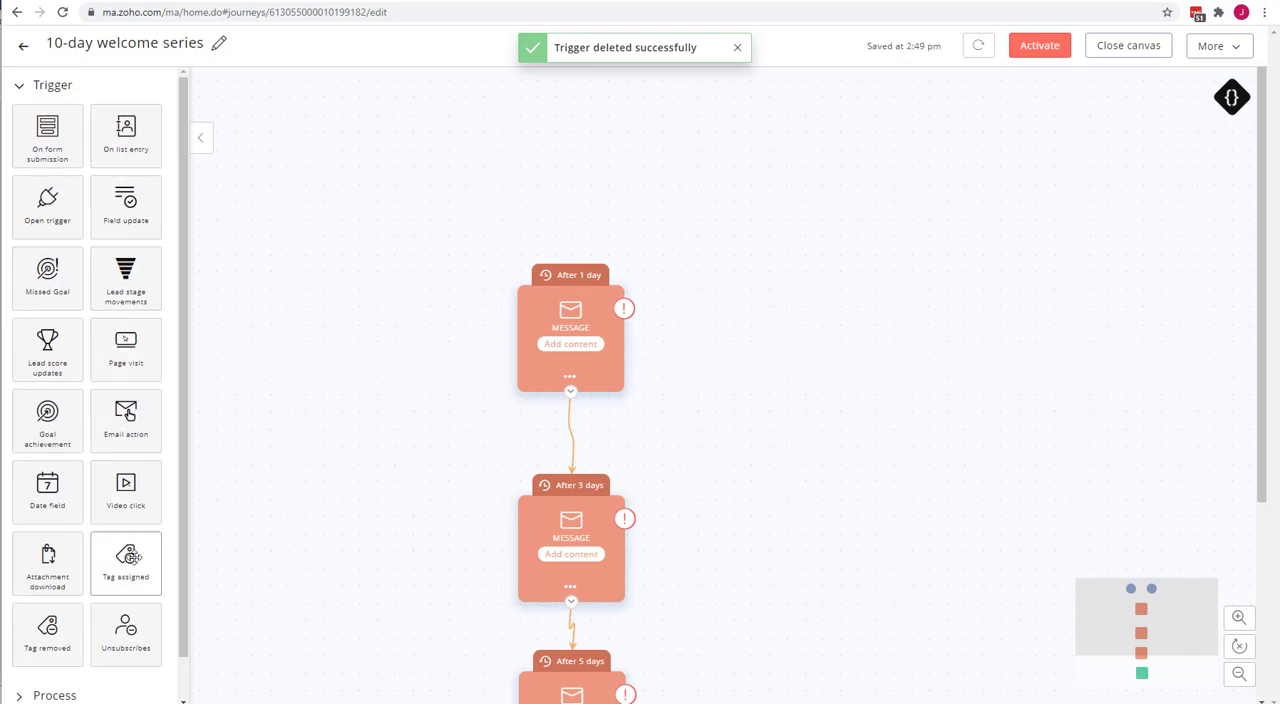
# Add a Tag assigned trigger above the first message of the journey and configure it for the Nonprofit tag.
pyautogui.moveTo(125, 565); pyautogui.dragTo(597, 157)
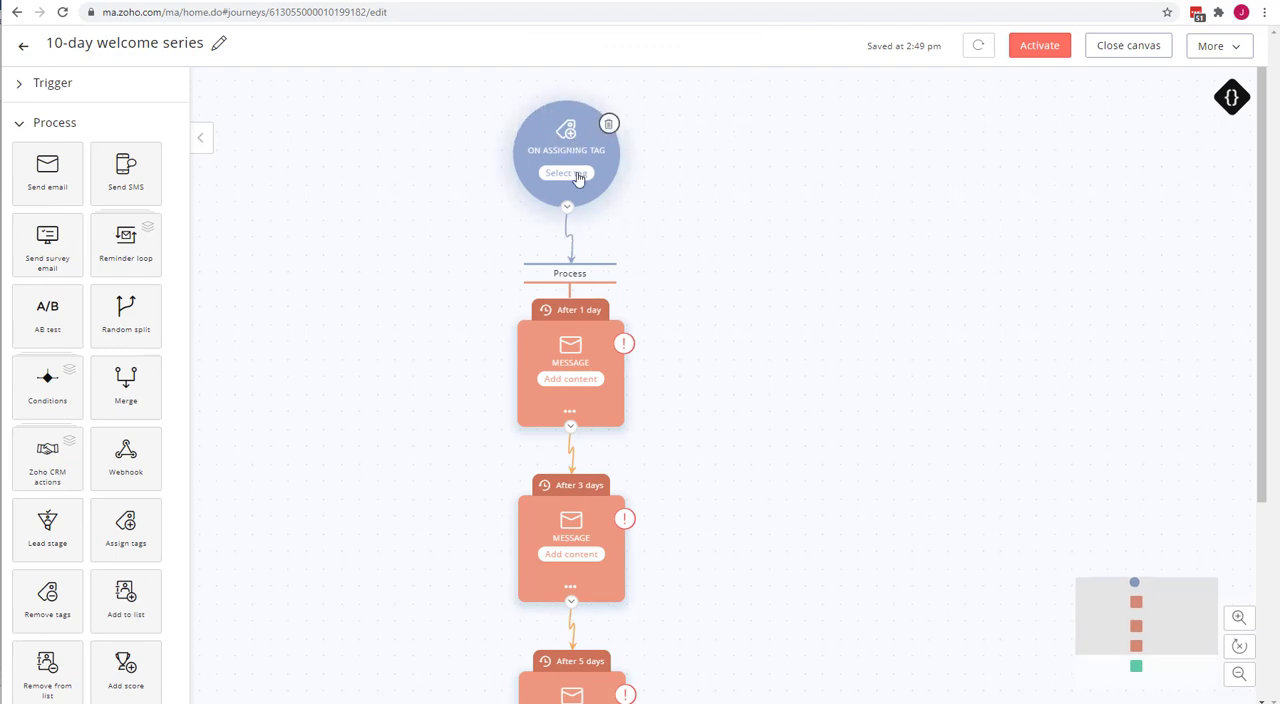
pyautogui.click(578, 176)
pyautogui.click(561, 151)
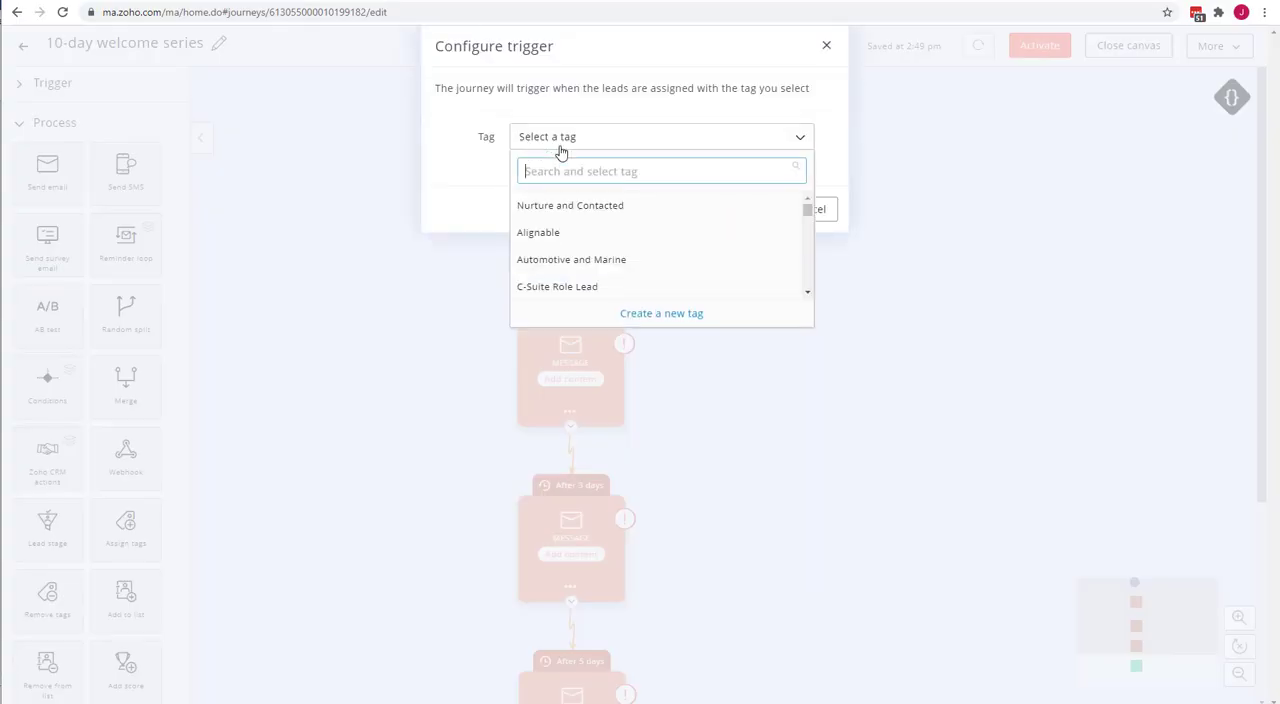
pyautogui.write('non')
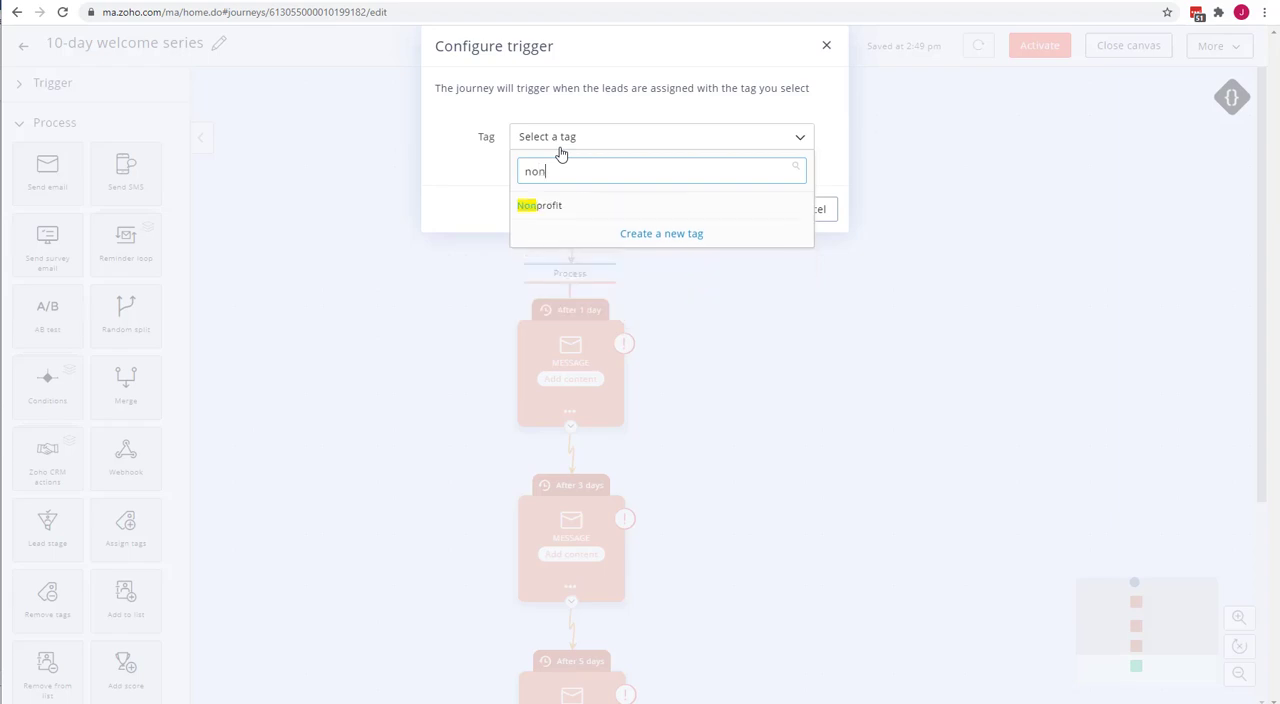
pyautogui.click(540, 210)
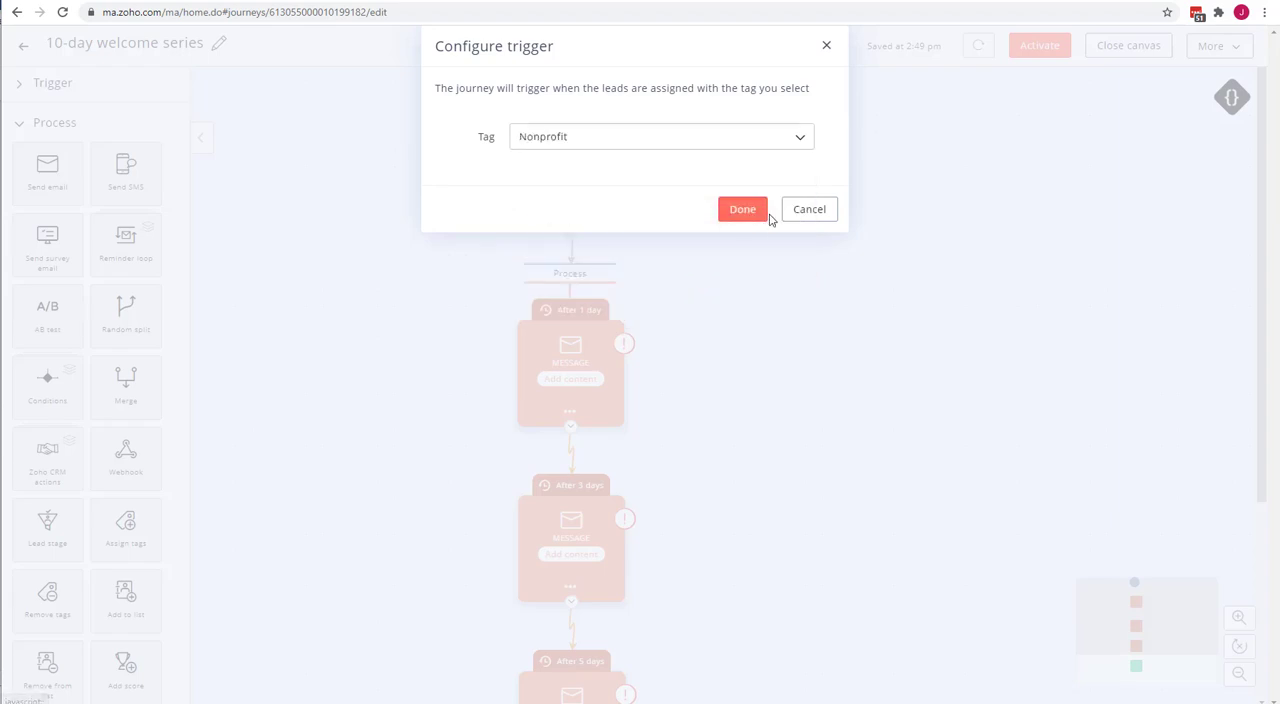
pyautogui.click(752, 214)
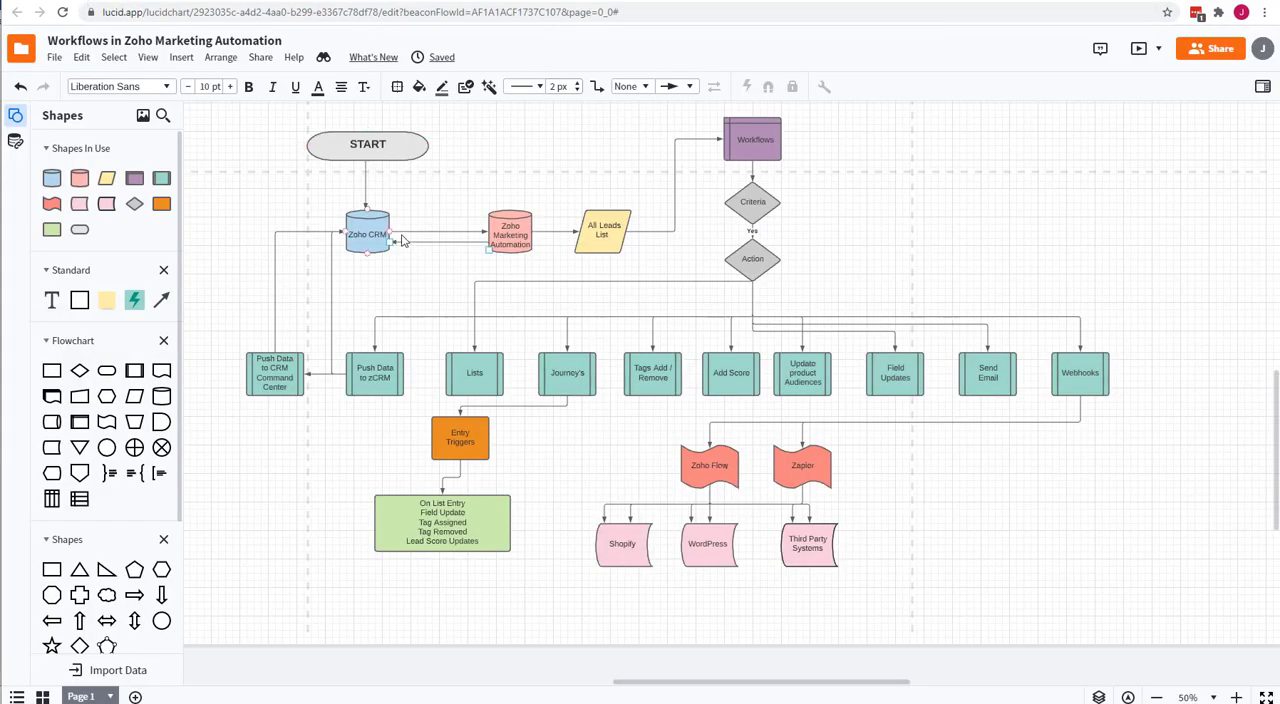
# Trace the Lucidchart flowchart from START through Workflows, Criteria and Action to Tags Add / Remove and Entry Triggers, then review the journey down to its end.
pyautogui.click(380, 133)
pyautogui.click(367, 226)
pyautogui.click(510, 232)
pyautogui.click(603, 227)
pyautogui.click(758, 130)
pyautogui.click(755, 201)
pyautogui.click(757, 248)
pyautogui.click(655, 379)
pyautogui.click(447, 427)
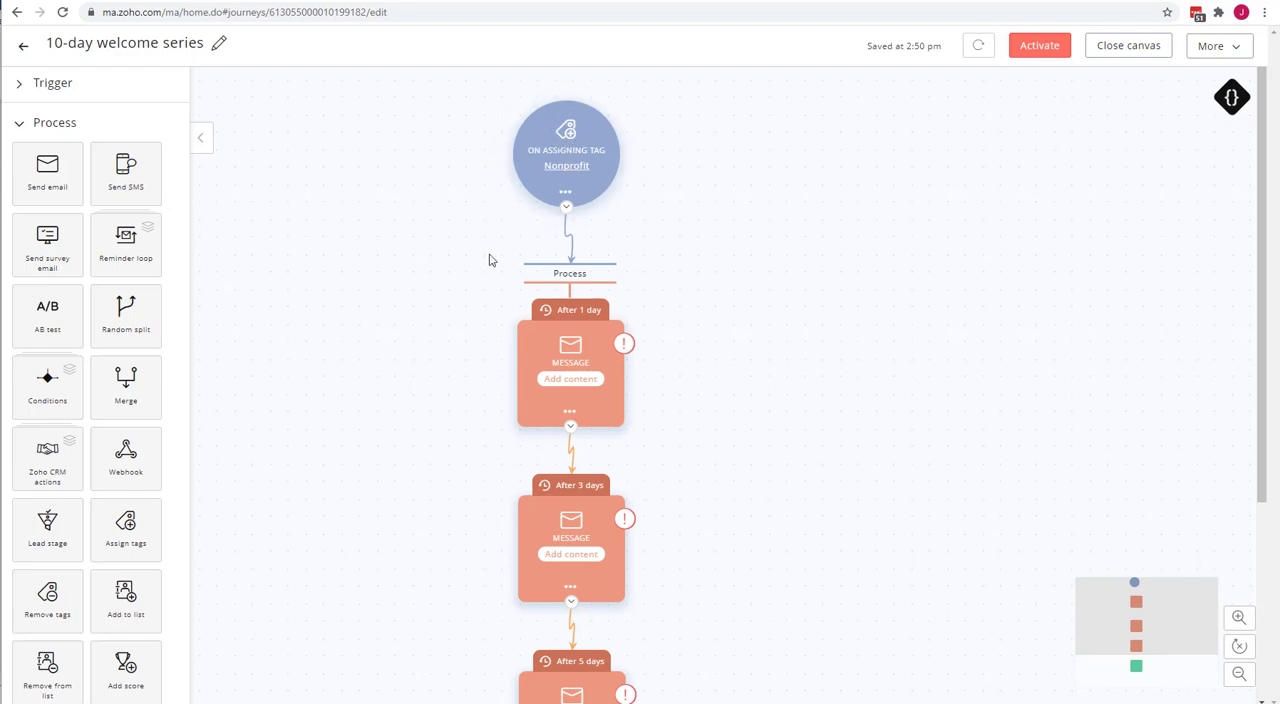
pyautogui.scroll(-3, 451, 327)
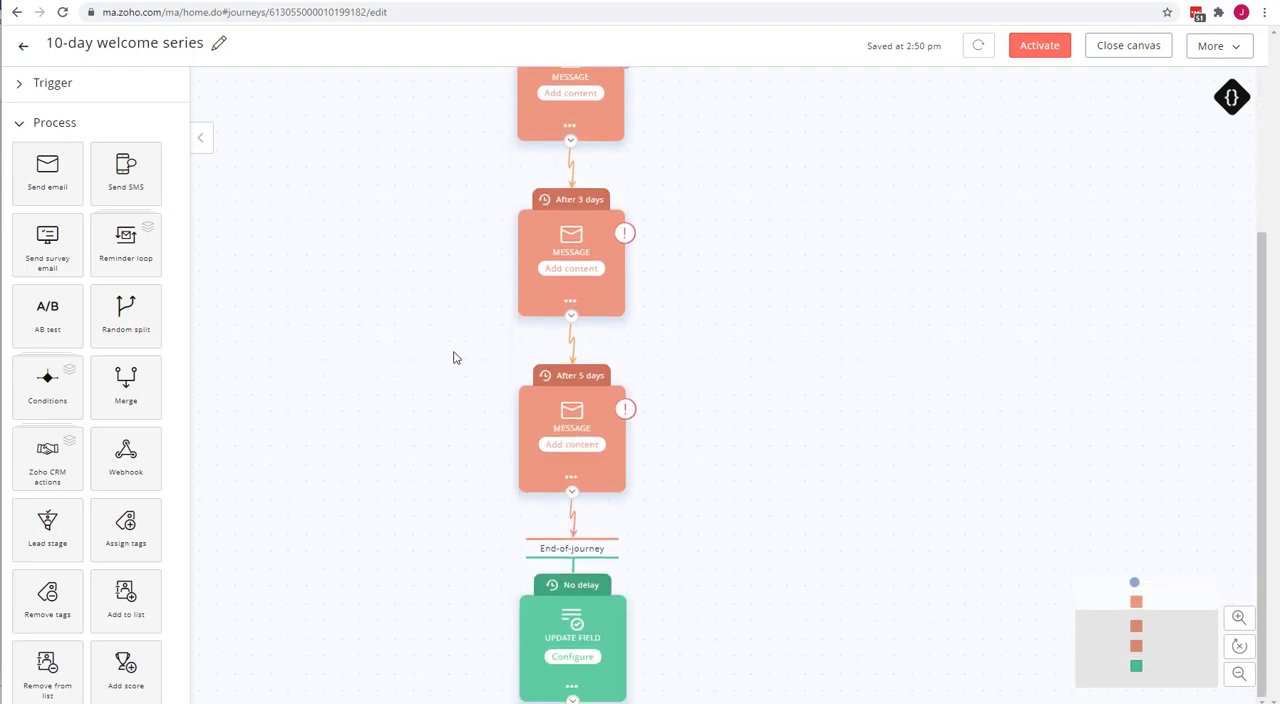
# Look over the 10-day welcome series journey from trigger to end, and return to the list of all journeys.
pyautogui.scroll(3, 452, 388)
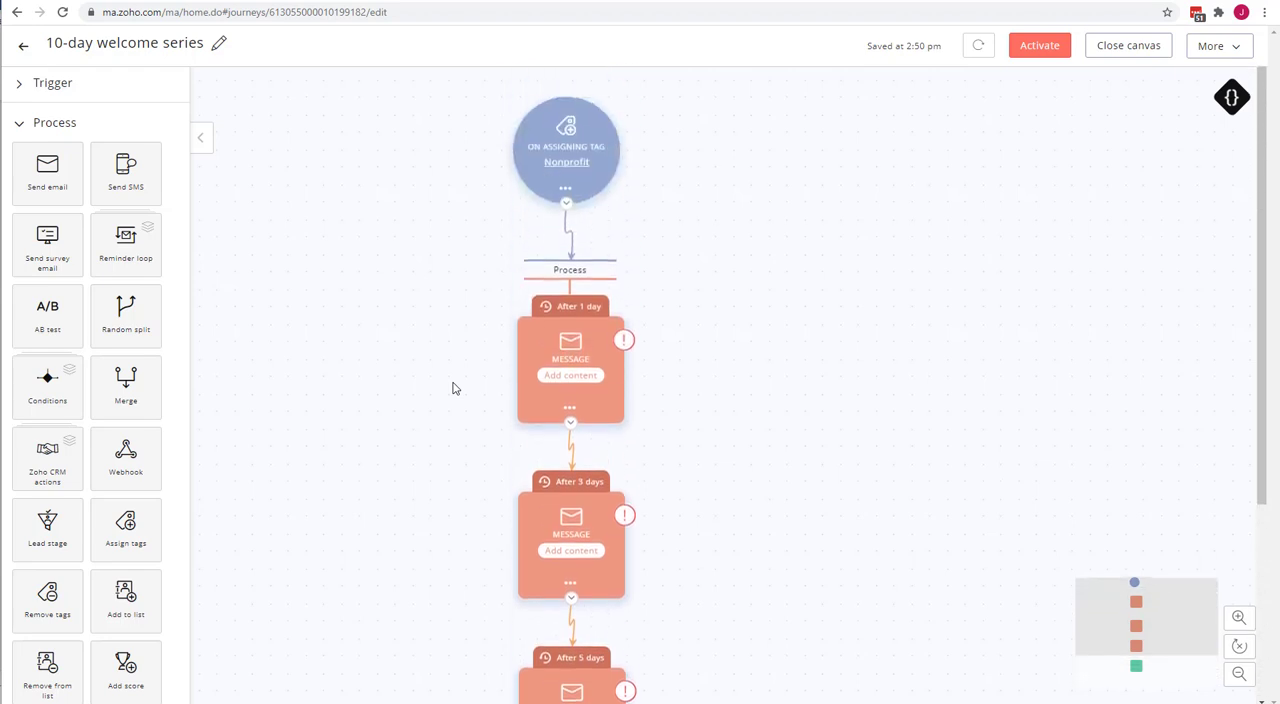
pyautogui.scroll(-3, 452, 388)
pyautogui.scroll(3, 452, 388)
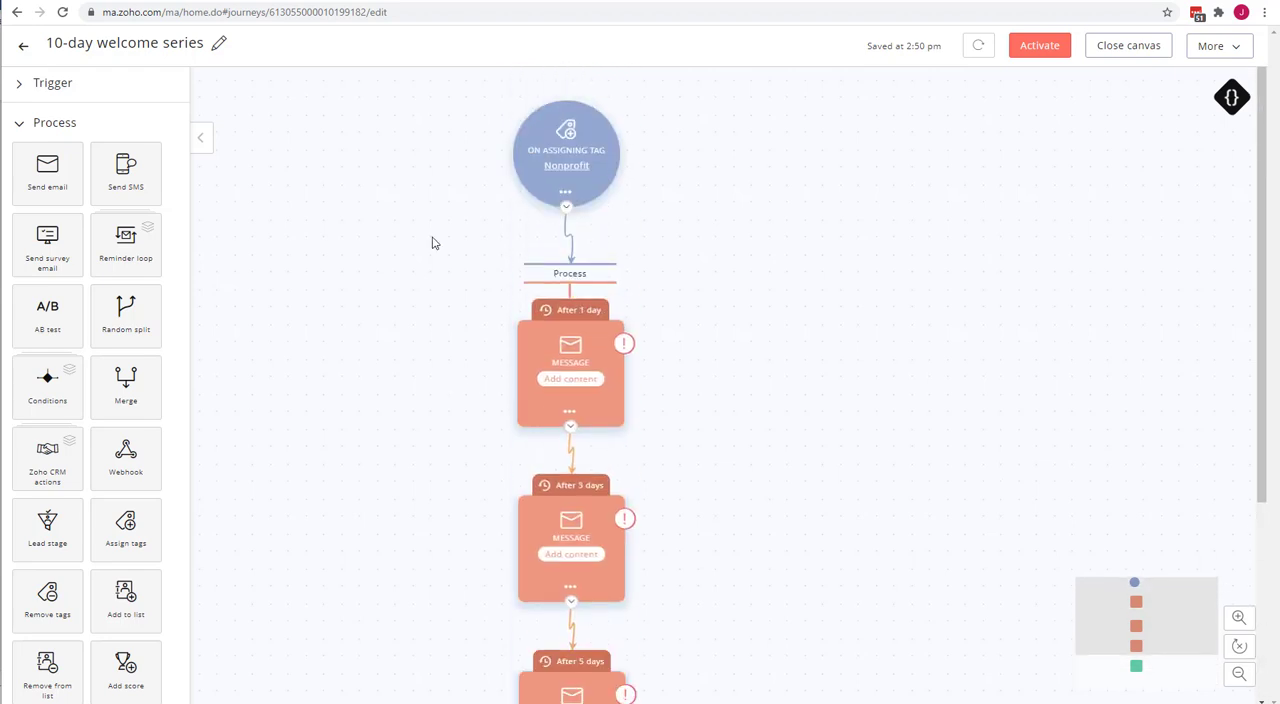
pyautogui.click(25, 51)
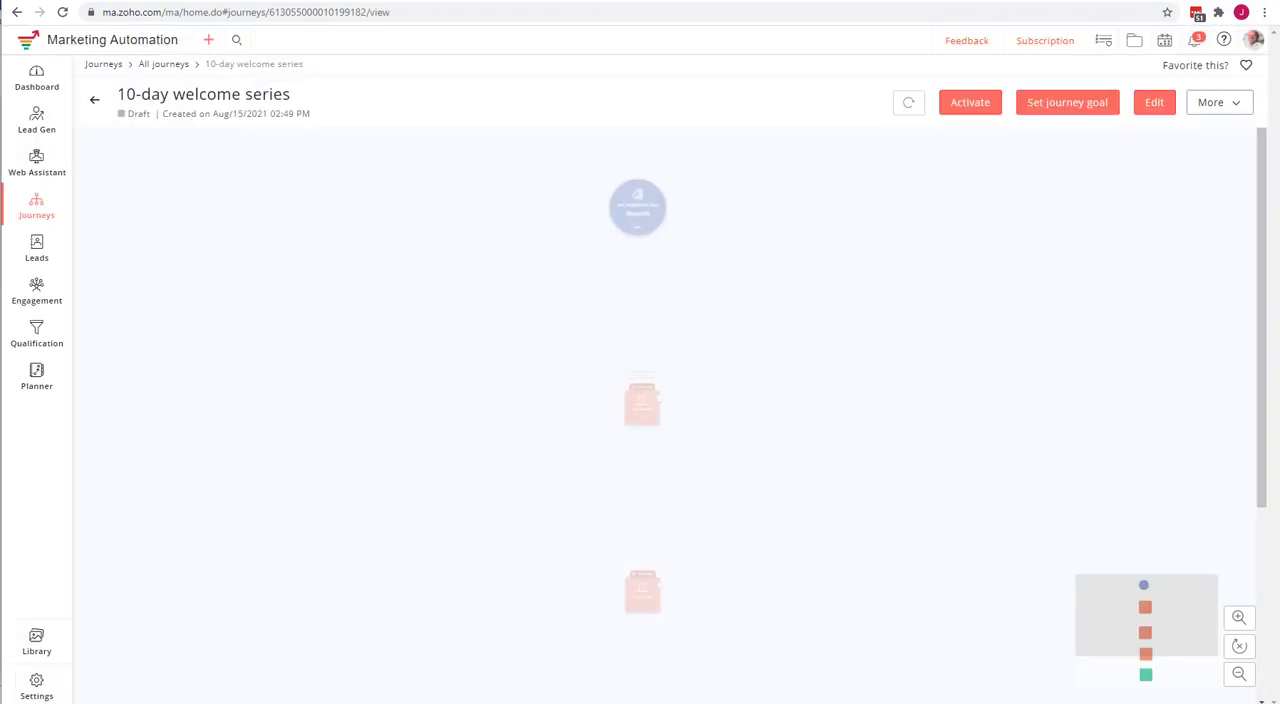
pyautogui.click(155, 64)
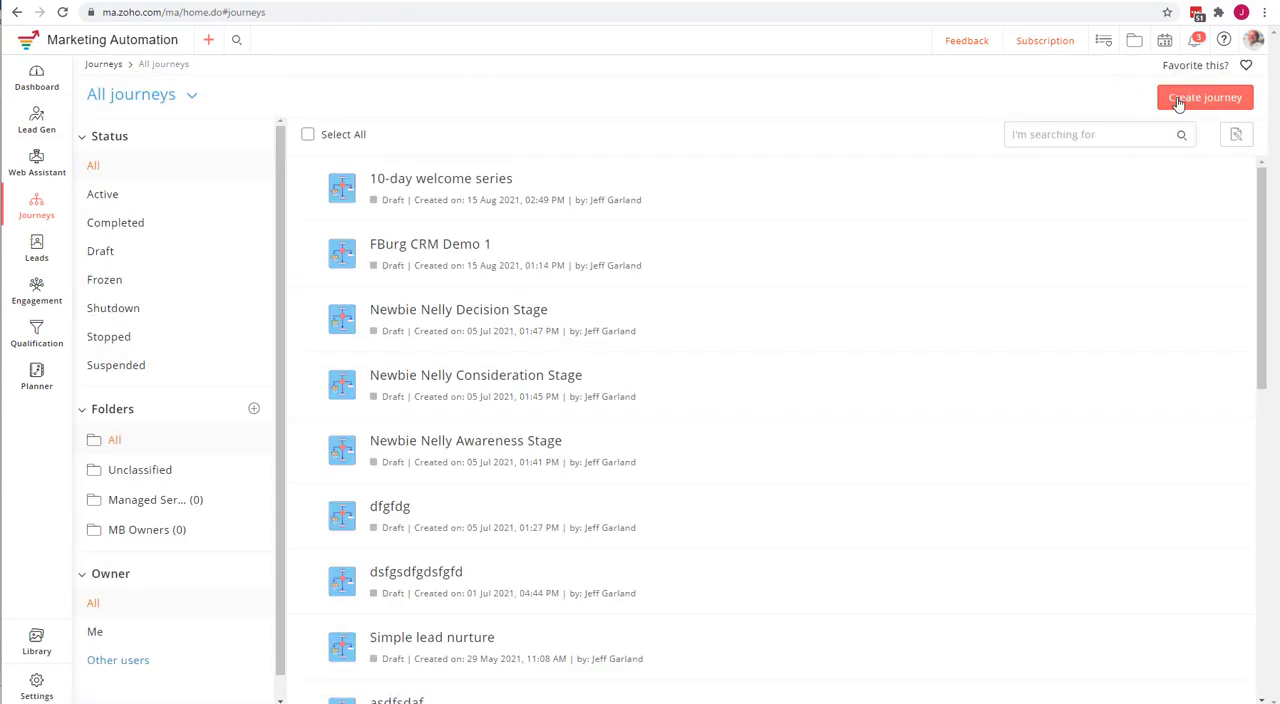
# Browse the pre-built journey templates for Lead Nurture and Welcome & Thank You, and switch back to the Lucidchart workflow diagram.
pyautogui.click(1177, 99)
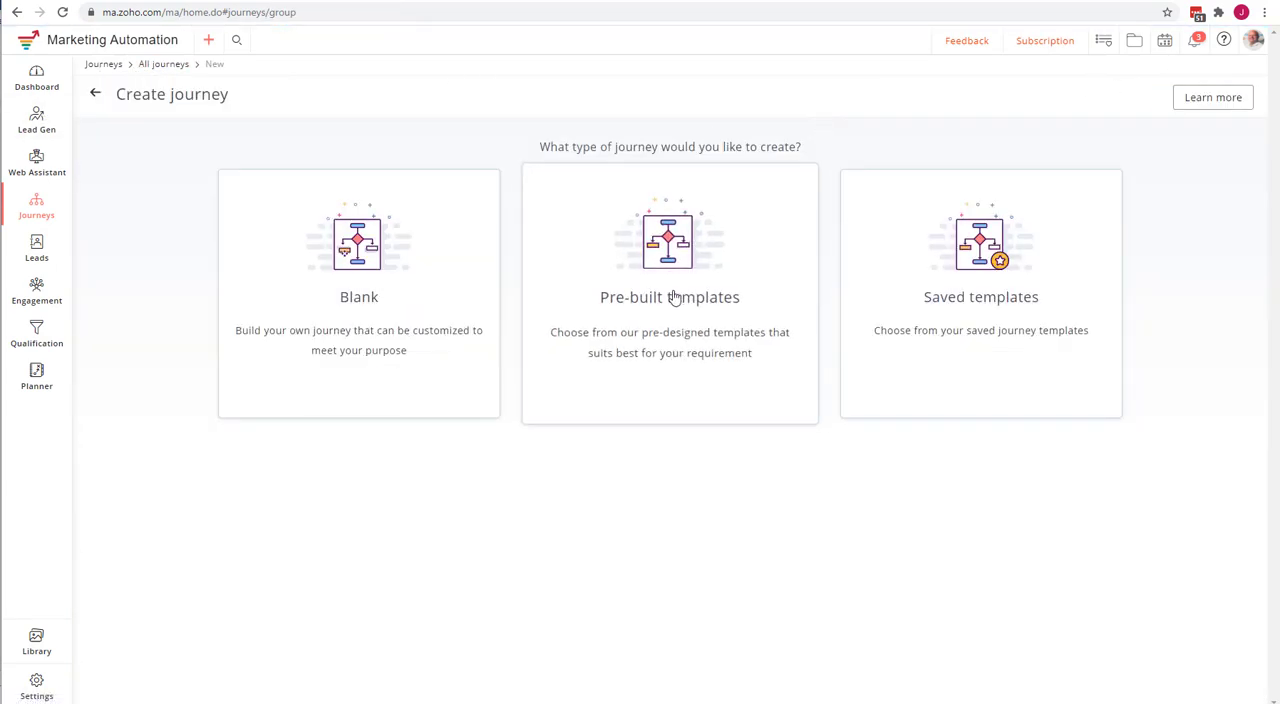
pyautogui.click(673, 297)
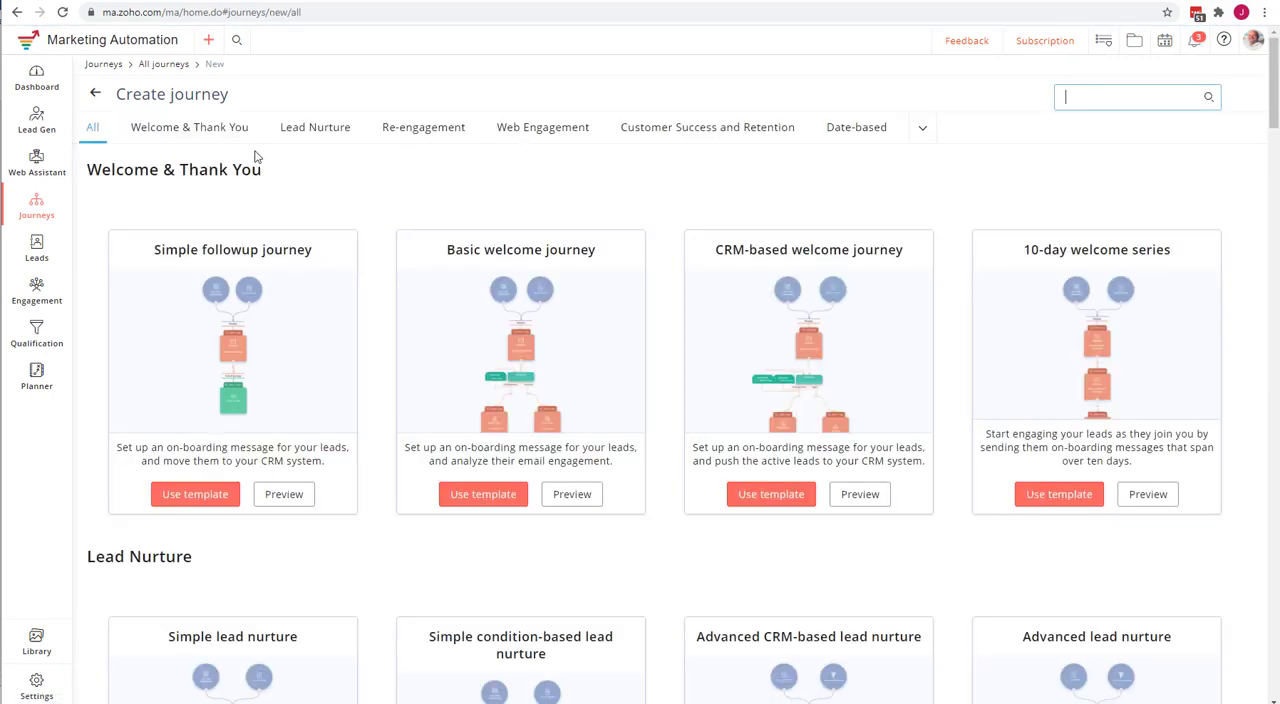
pyautogui.click(340, 131)
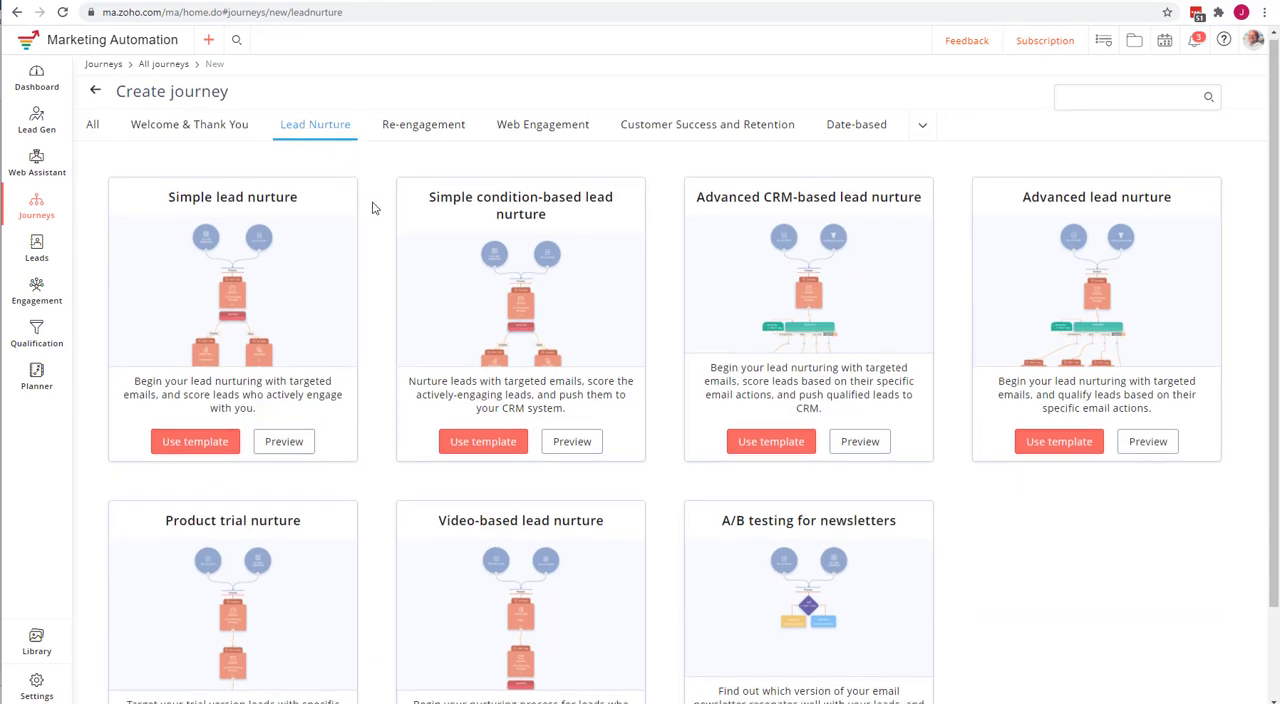
pyautogui.scroll(-1, 371, 205)
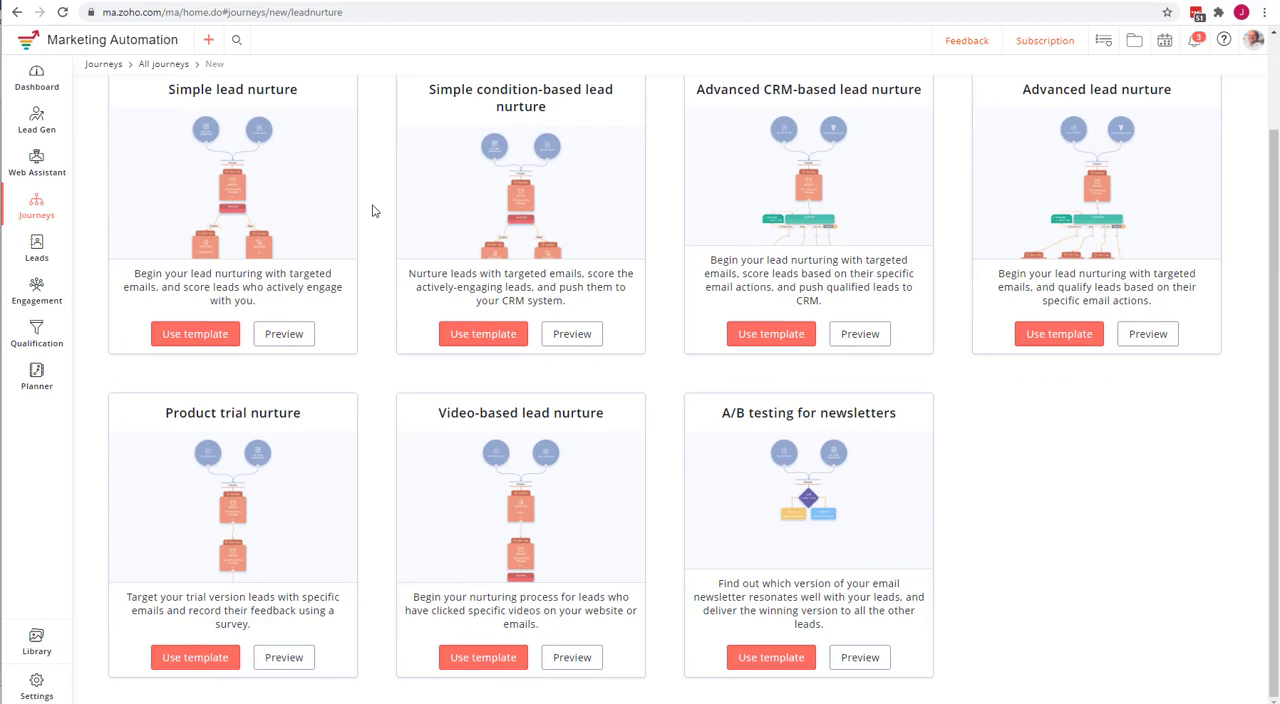
pyautogui.scroll(1, 372, 210)
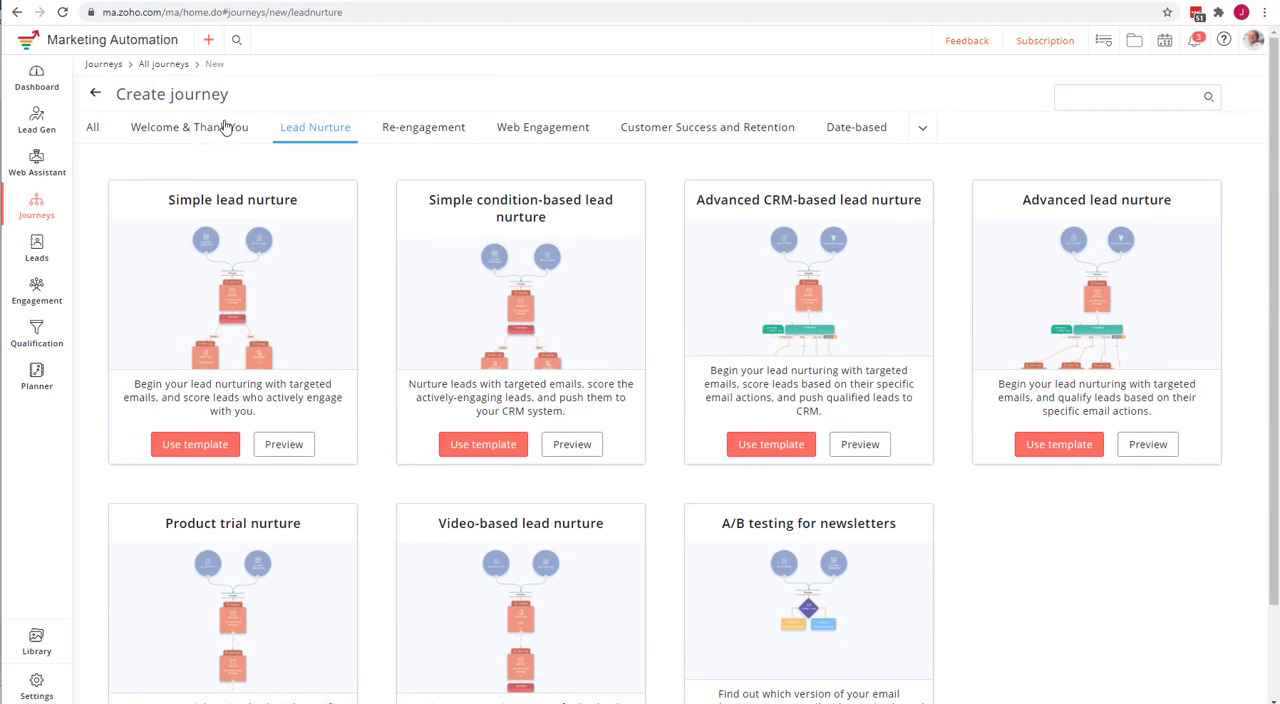
pyautogui.click(209, 127)
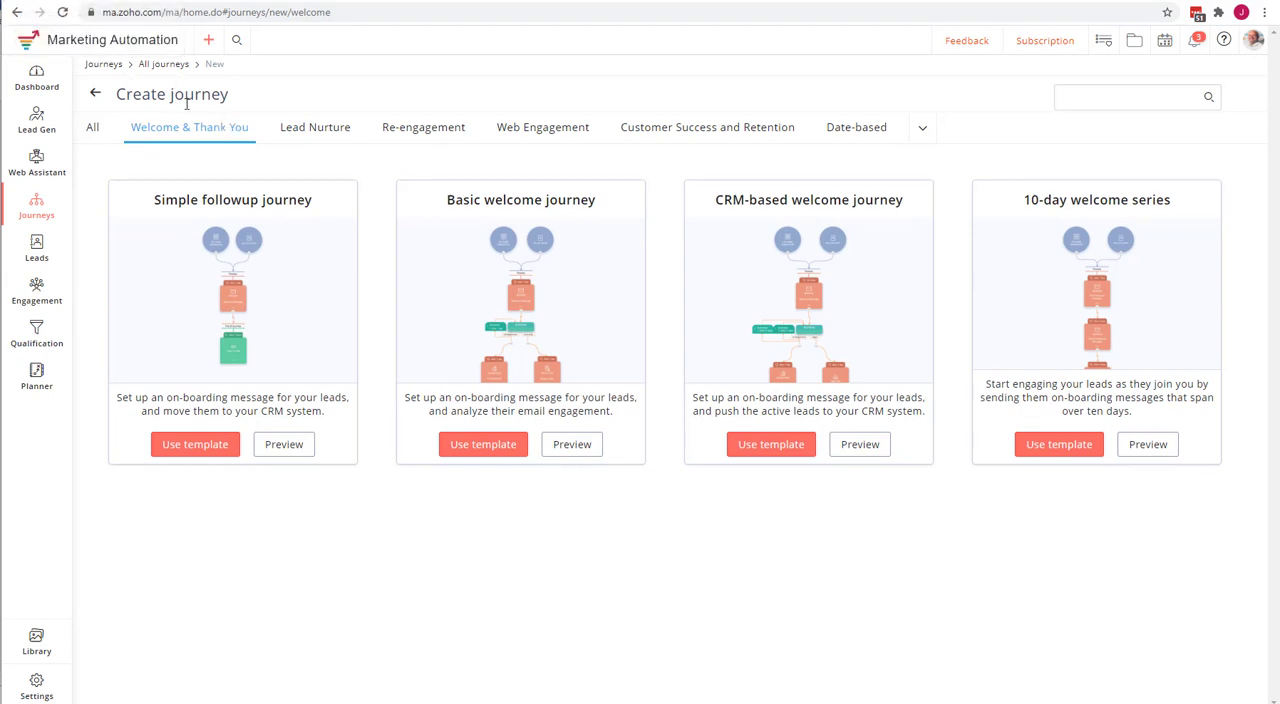
pyautogui.click(120, 2)
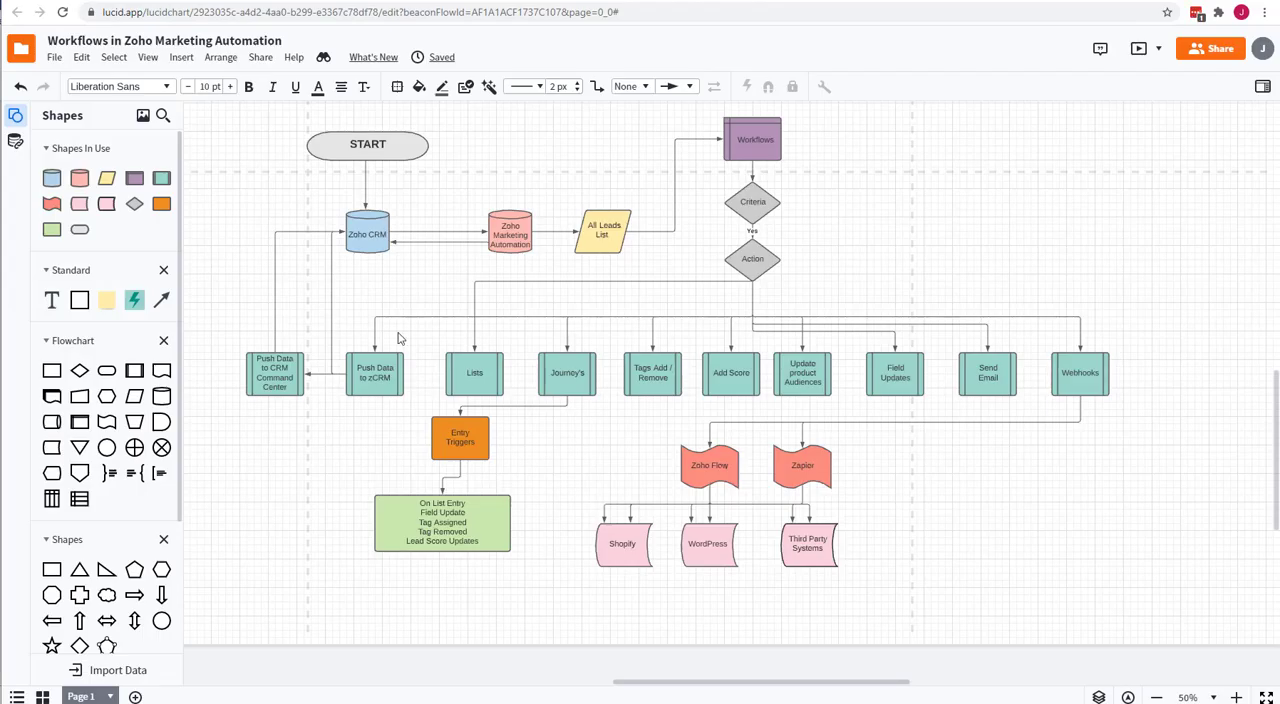